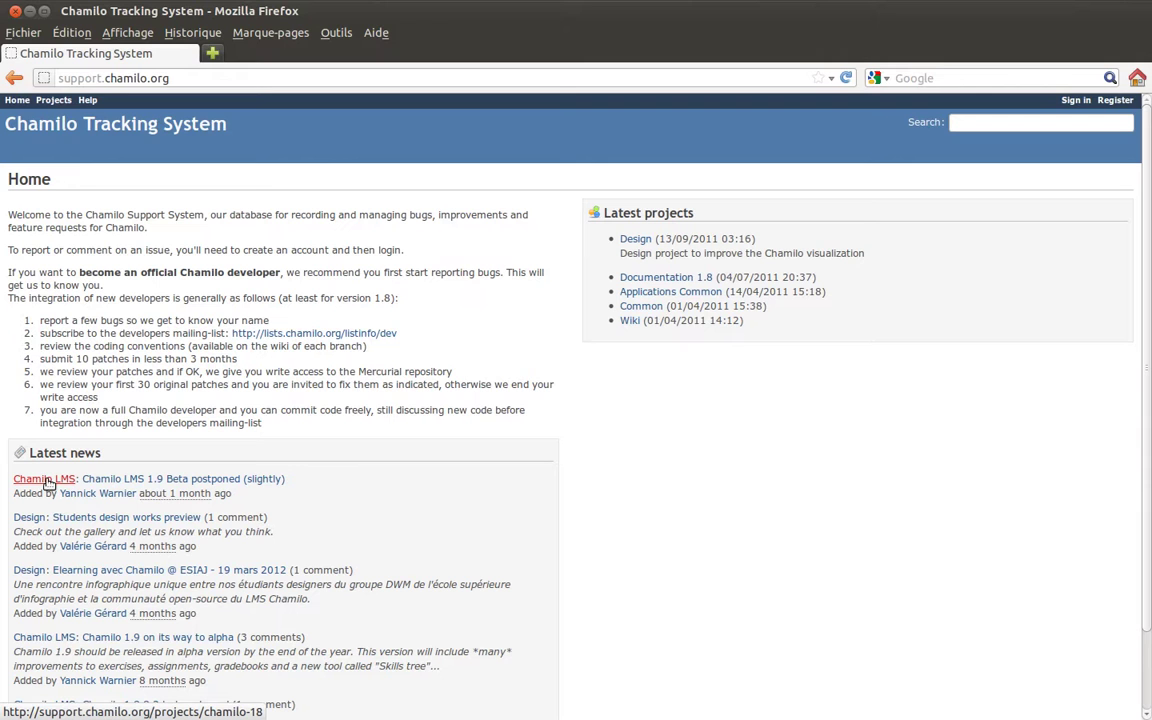
Open the Chamilo LMS project in a background tab and go to the Register page.
{"action": "middle_click", "coordinate": [47, 482]}
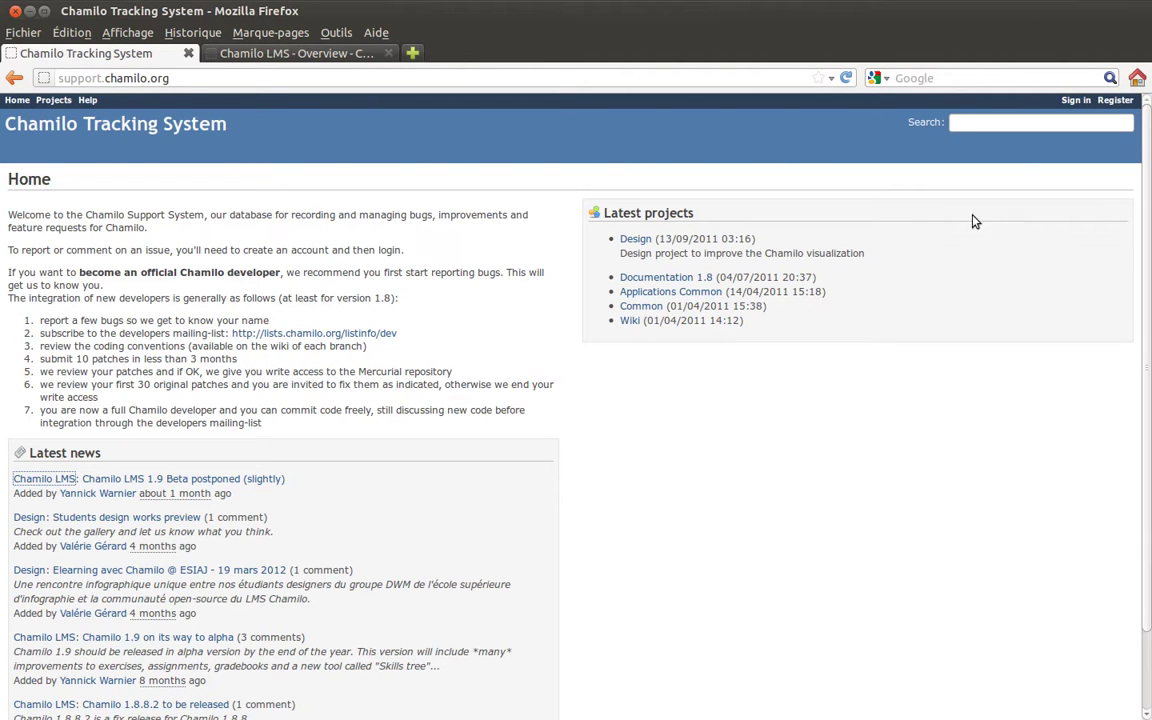
{"action": "left_click", "coordinate": [1116, 101]}
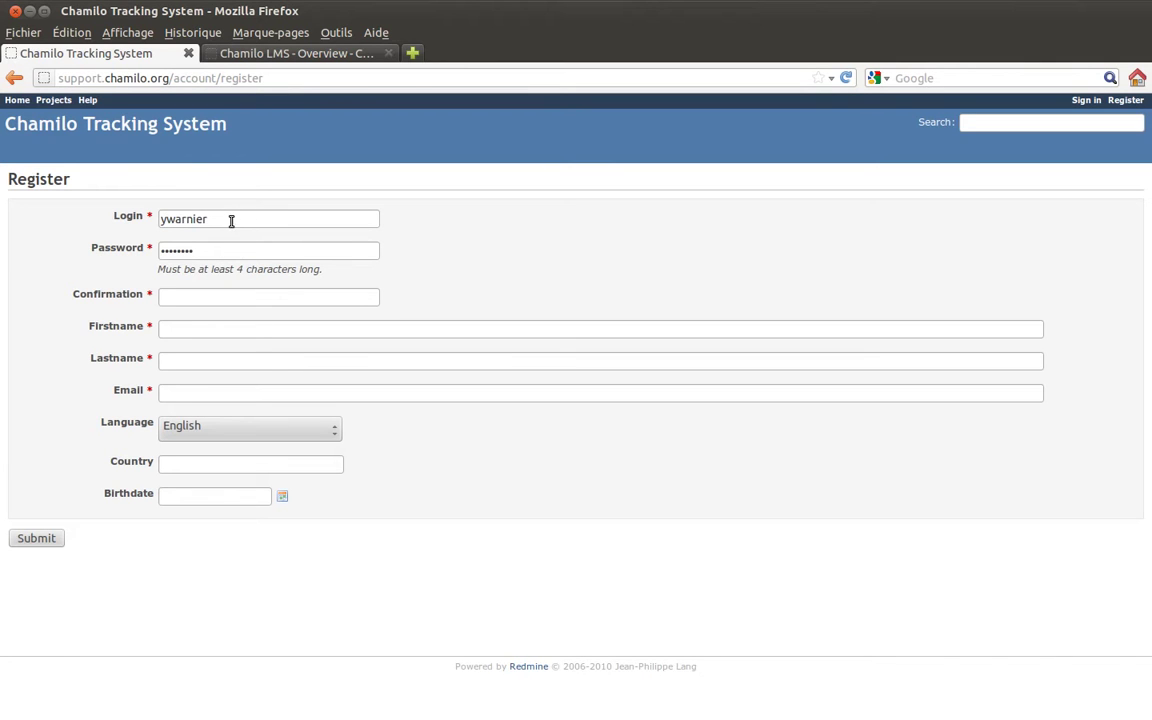
Fill the registration form's login, password and matching password confirmation.
{"action": "left_click_drag", "start_coordinate": [231, 220], "coordinate": [93, 218]}
{"action": "left_click", "coordinate": [110, 216]}
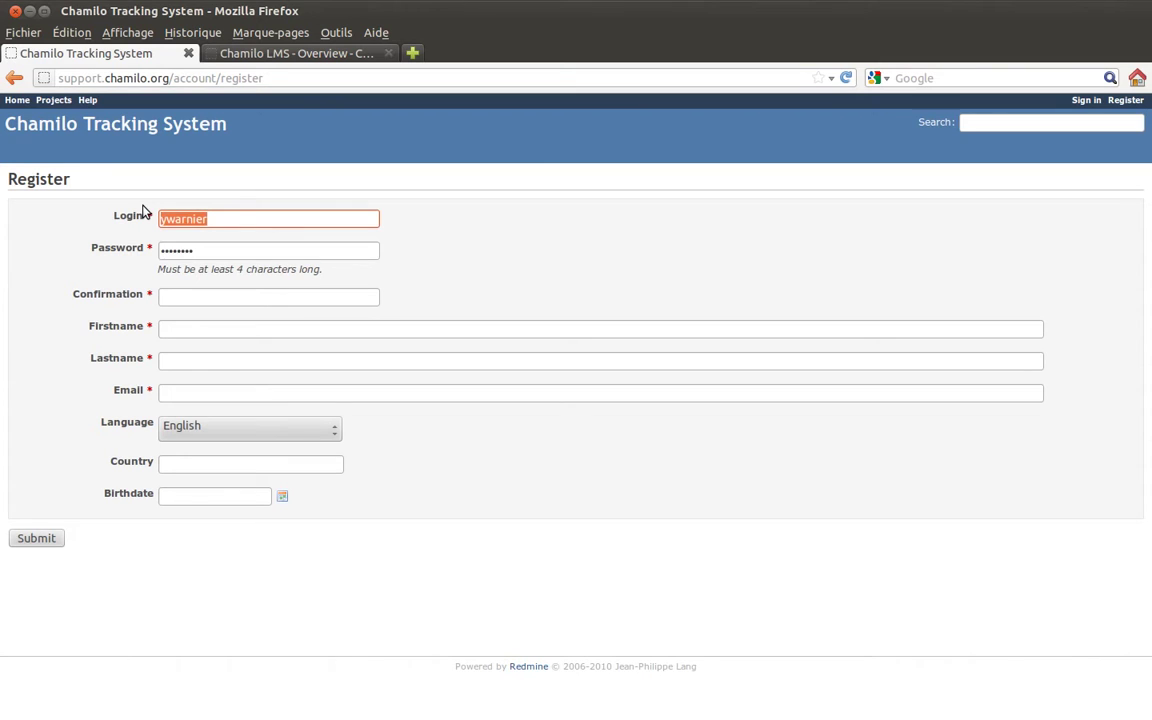
{"action": "key", "text": "Tab"}
{"action": "key", "text": "Tab"}
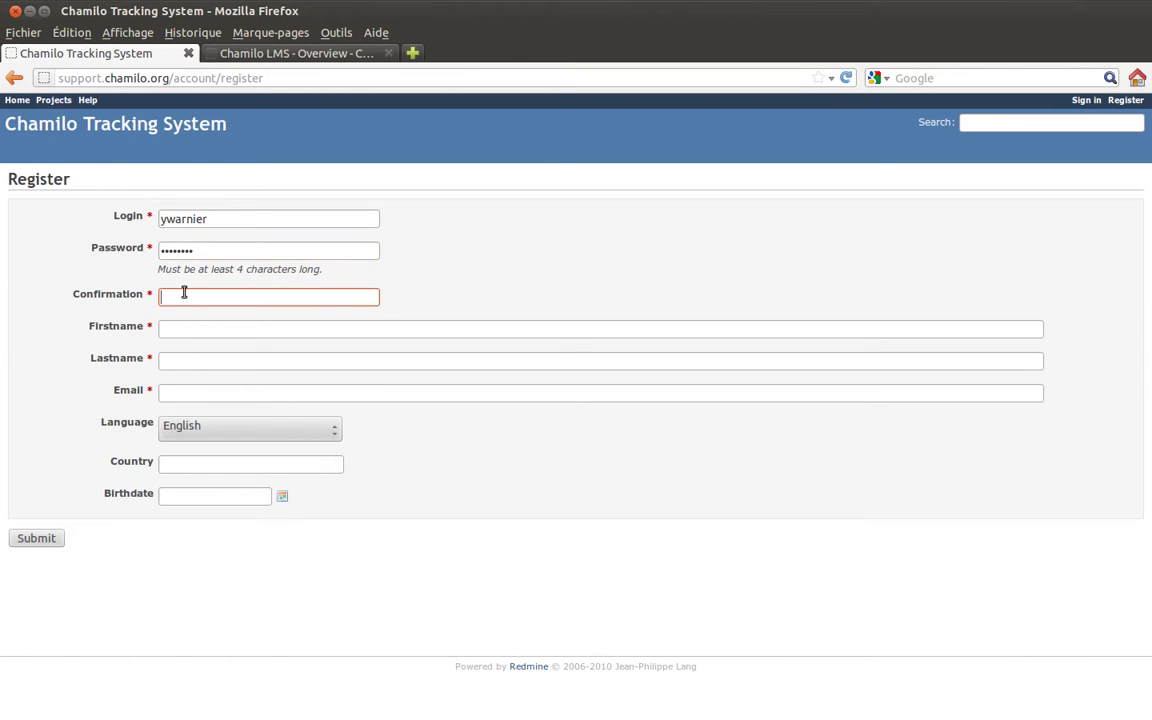
{"action": "type", "text": "••••••••"}
{"action": "key", "text": "Tab"}
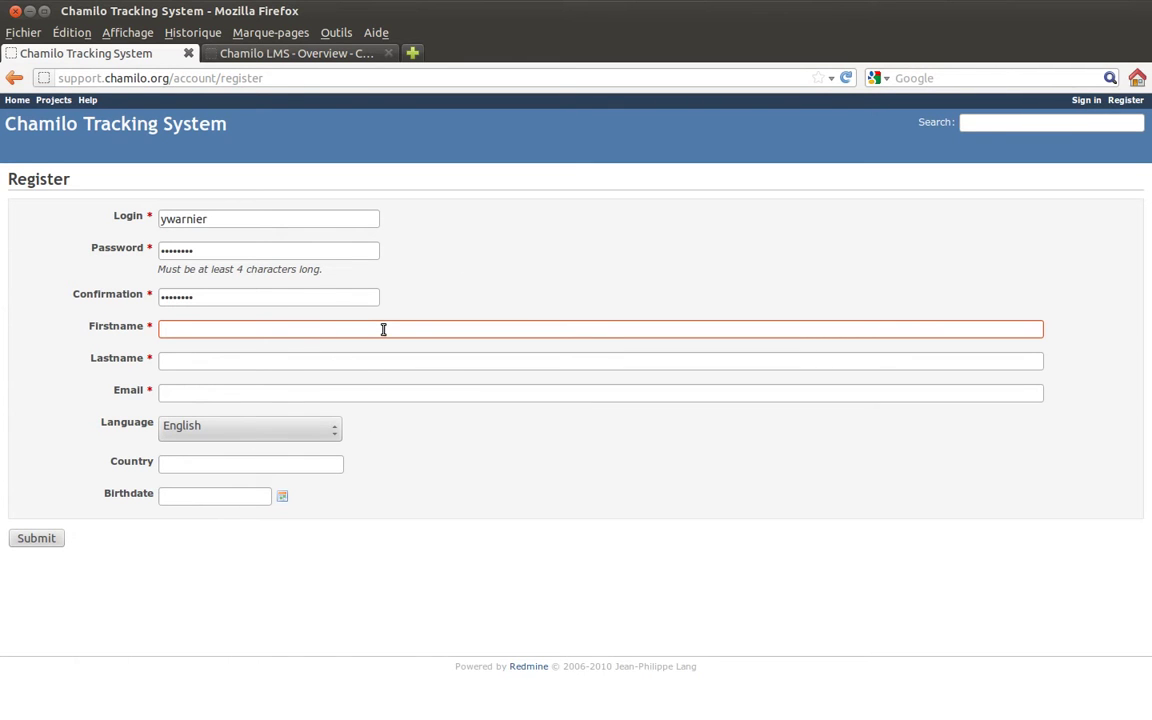
{"action": "left_click_drag", "start_coordinate": [57, 78], "coordinate": [168, 77]}
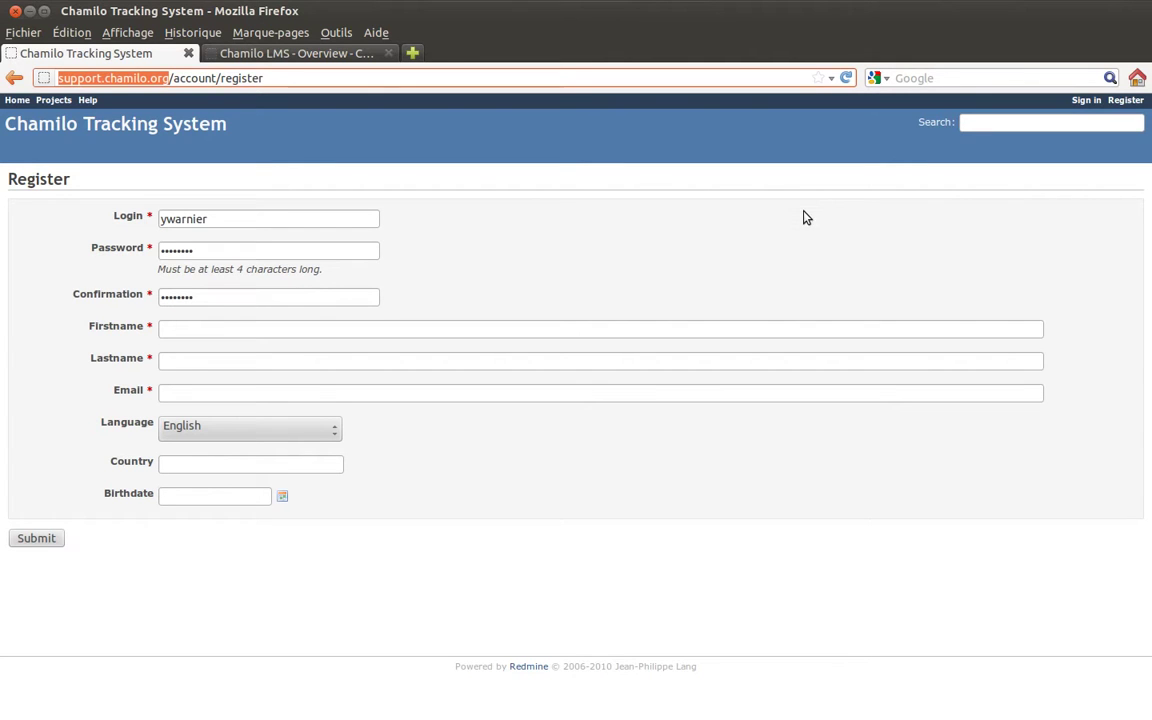
Sign in with Stay logged in ticked to reach My page.
{"action": "left_click", "coordinate": [1085, 101]}
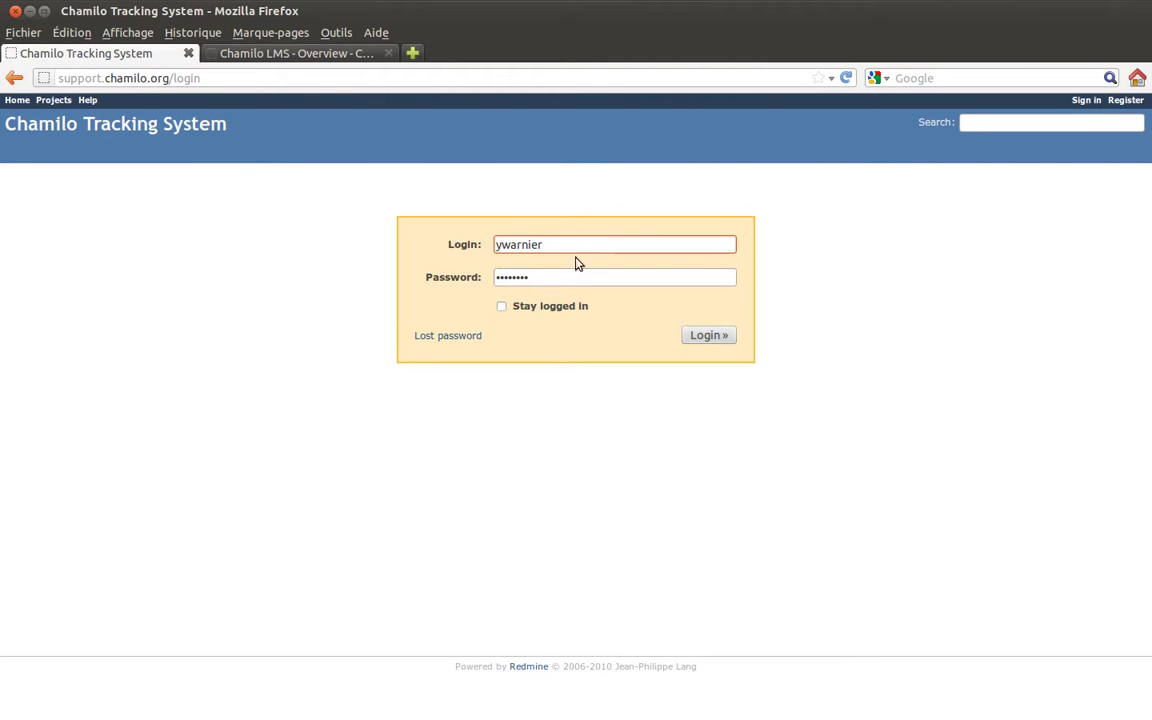
{"action": "left_click", "coordinate": [502, 307]}
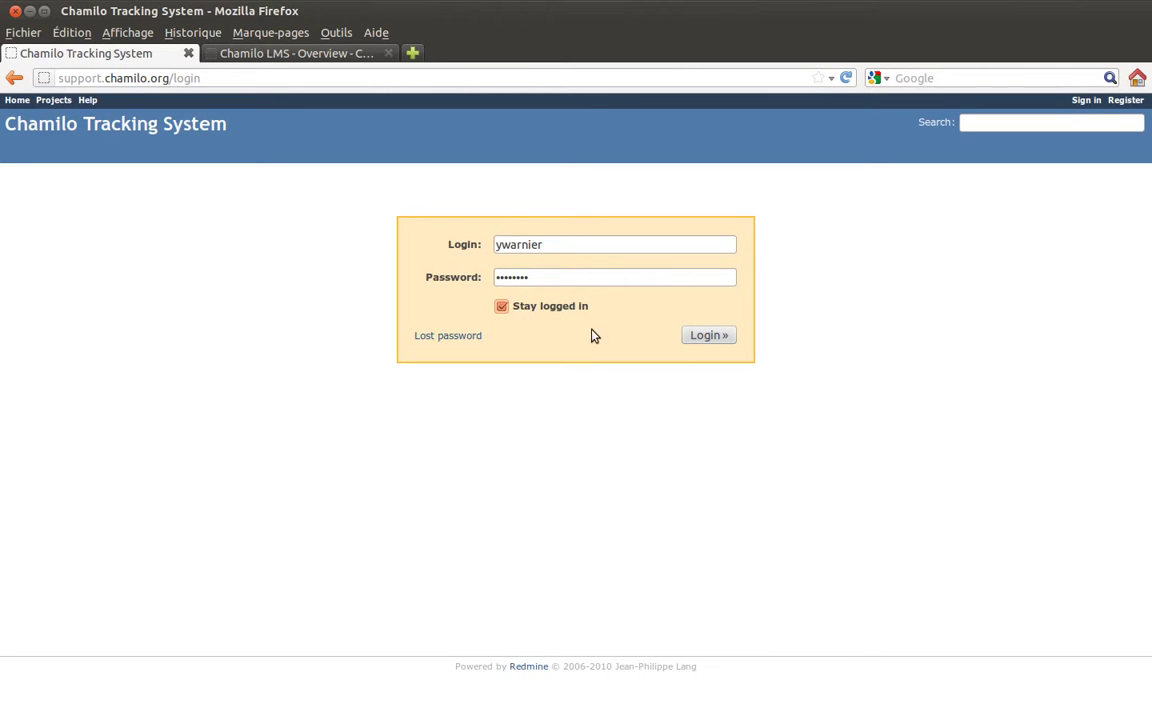
{"action": "left_click", "coordinate": [705, 336]}
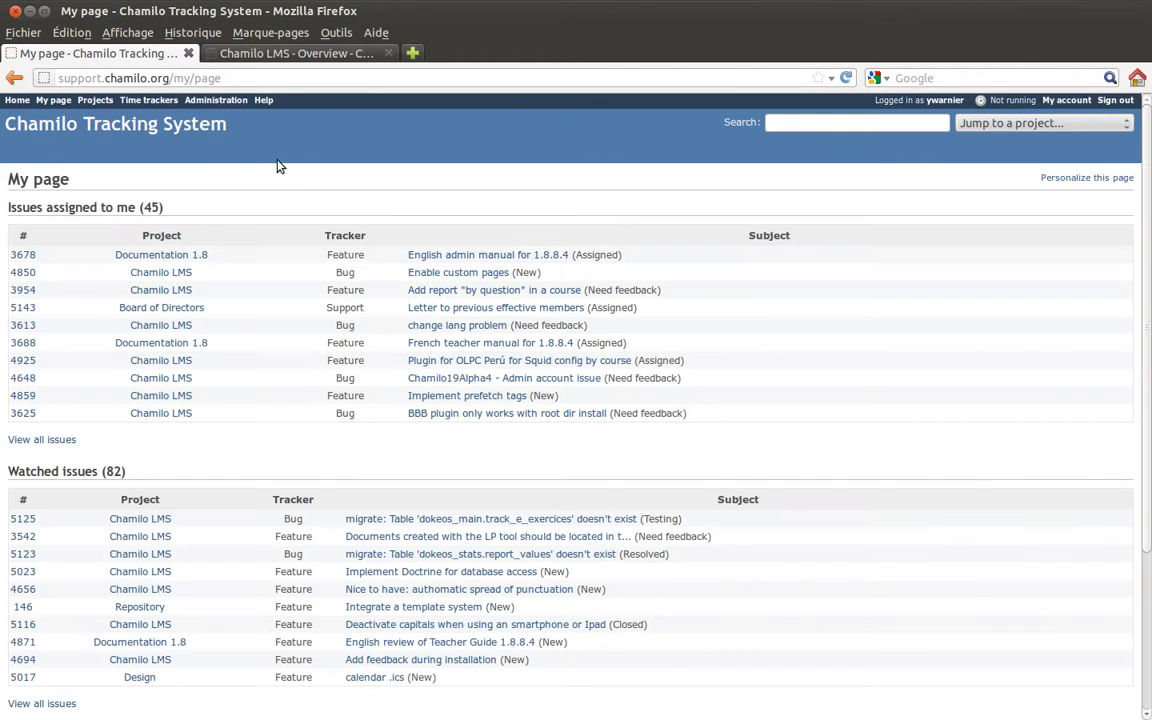
{"action": "left_click_drag", "start_coordinate": [218, 78], "coordinate": [169, 78]}
{"action": "left_click", "coordinate": [282, 79]}
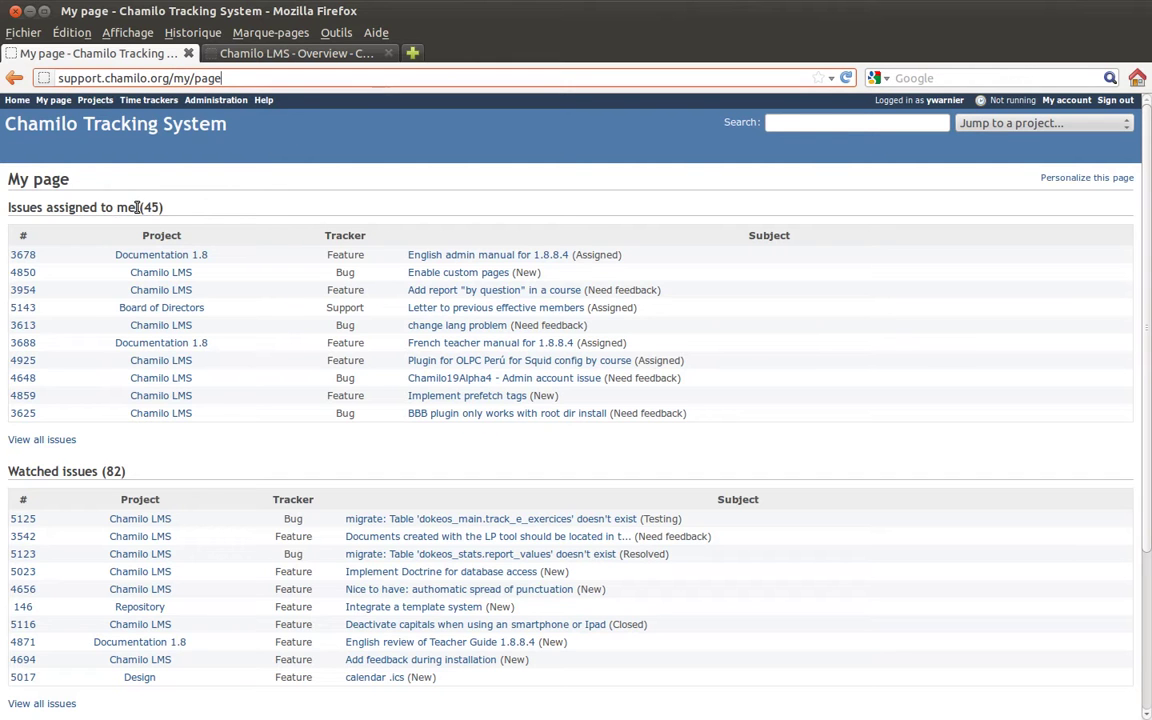
{"action": "scroll", "coordinate": [288, 216], "scroll_direction": "down", "scroll_amount": 3}
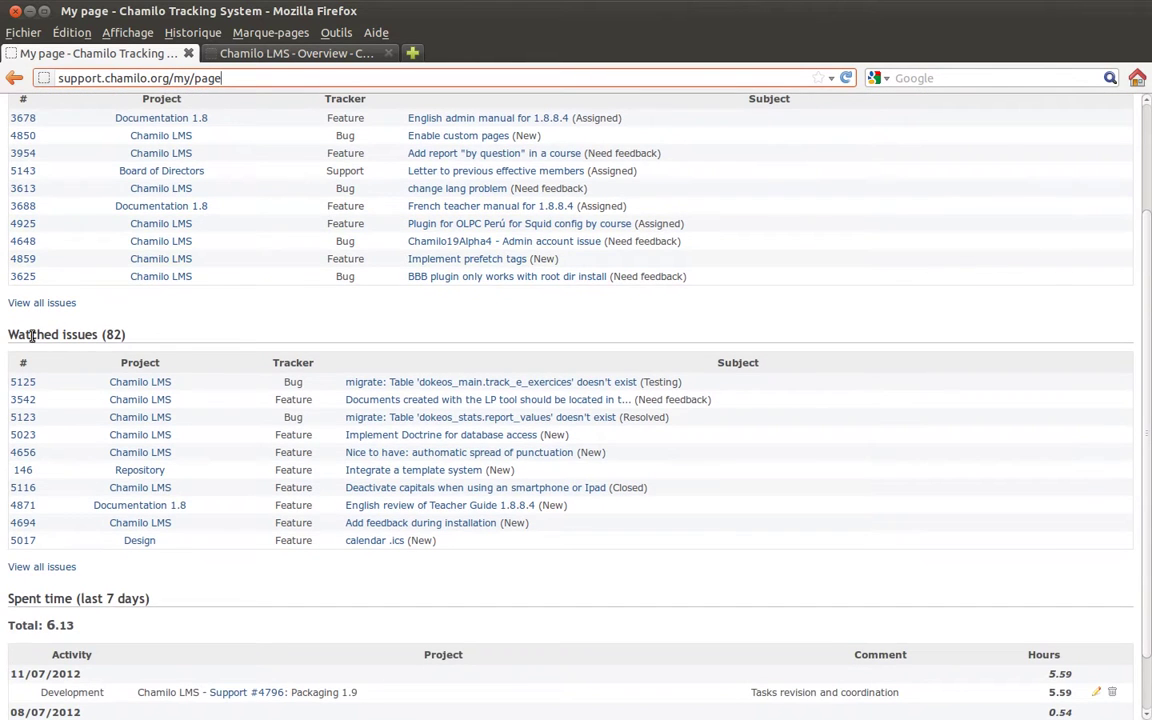
{"action": "scroll", "coordinate": [250, 335], "scroll_direction": "down", "scroll_amount": 2}
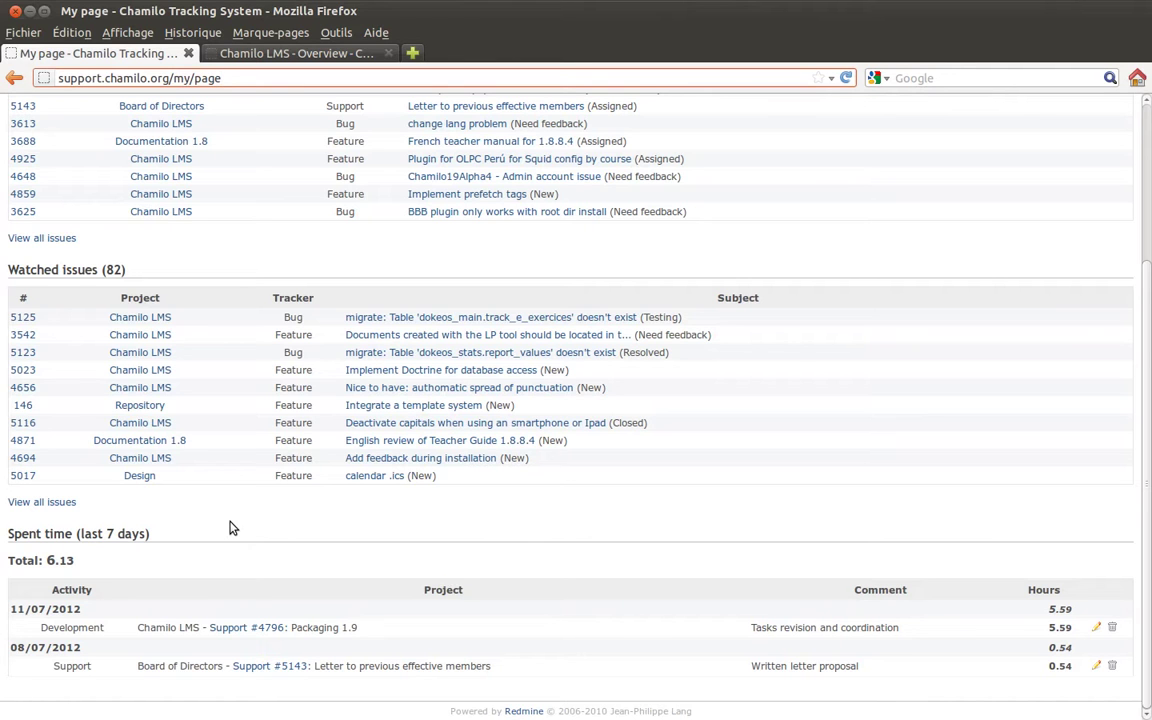
{"action": "scroll", "coordinate": [230, 527], "scroll_direction": "up", "scroll_amount": 4}
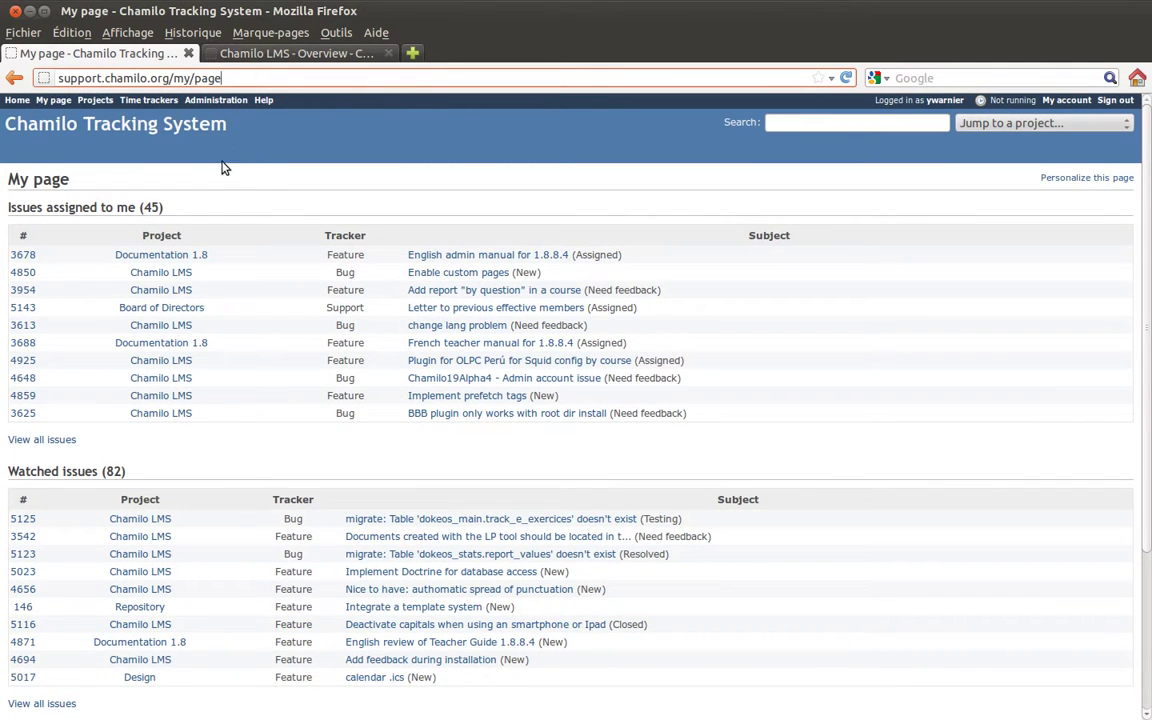
{"action": "left_click", "coordinate": [16, 101]}
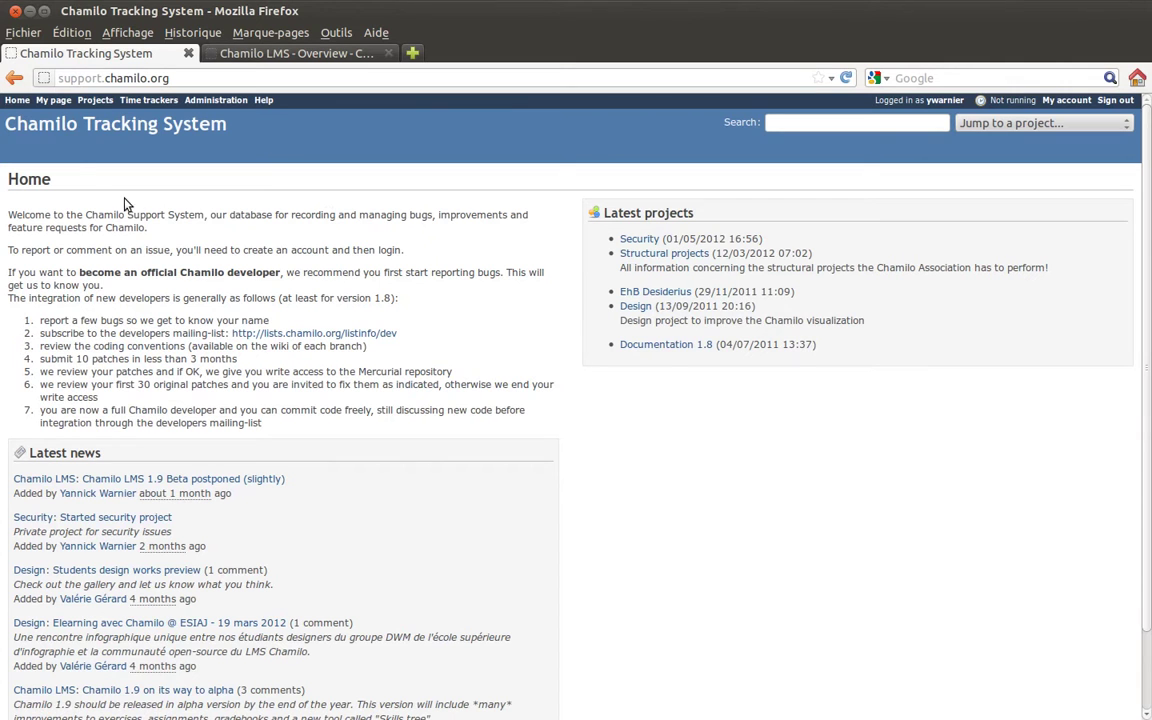
Go from My page to the Projects list and scroll through Chamilo Association, Community and LCMS Connect.
{"action": "left_click", "coordinate": [53, 100]}
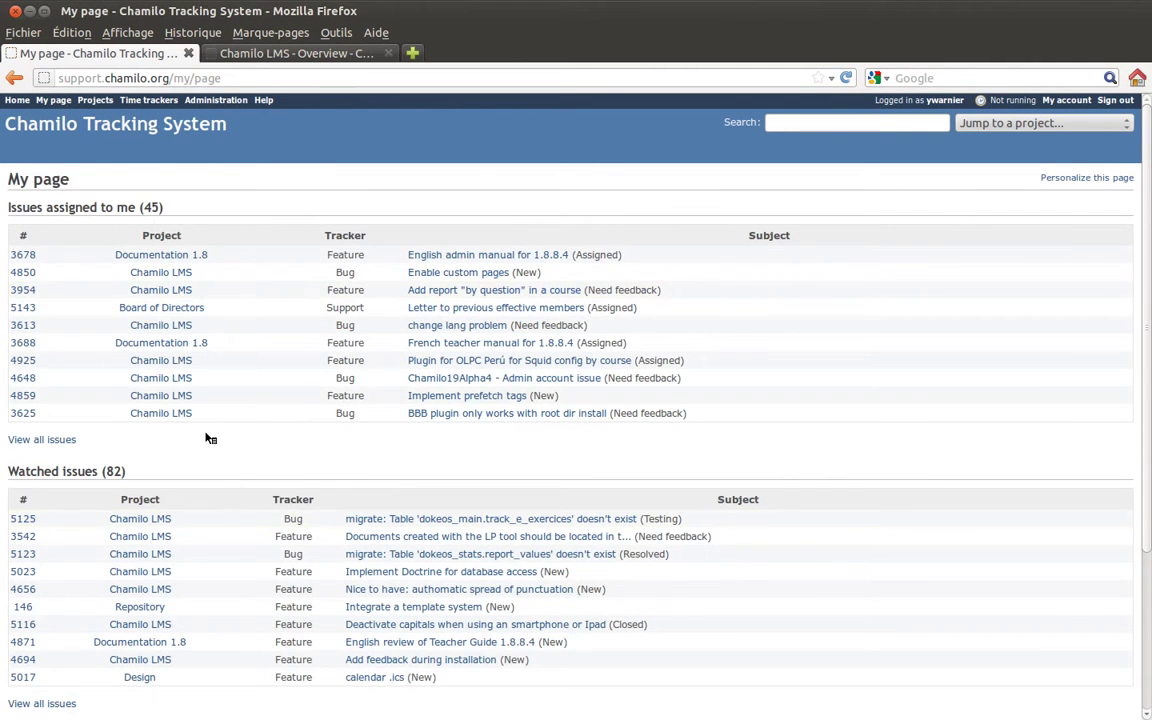
{"action": "left_click", "coordinate": [96, 101]}
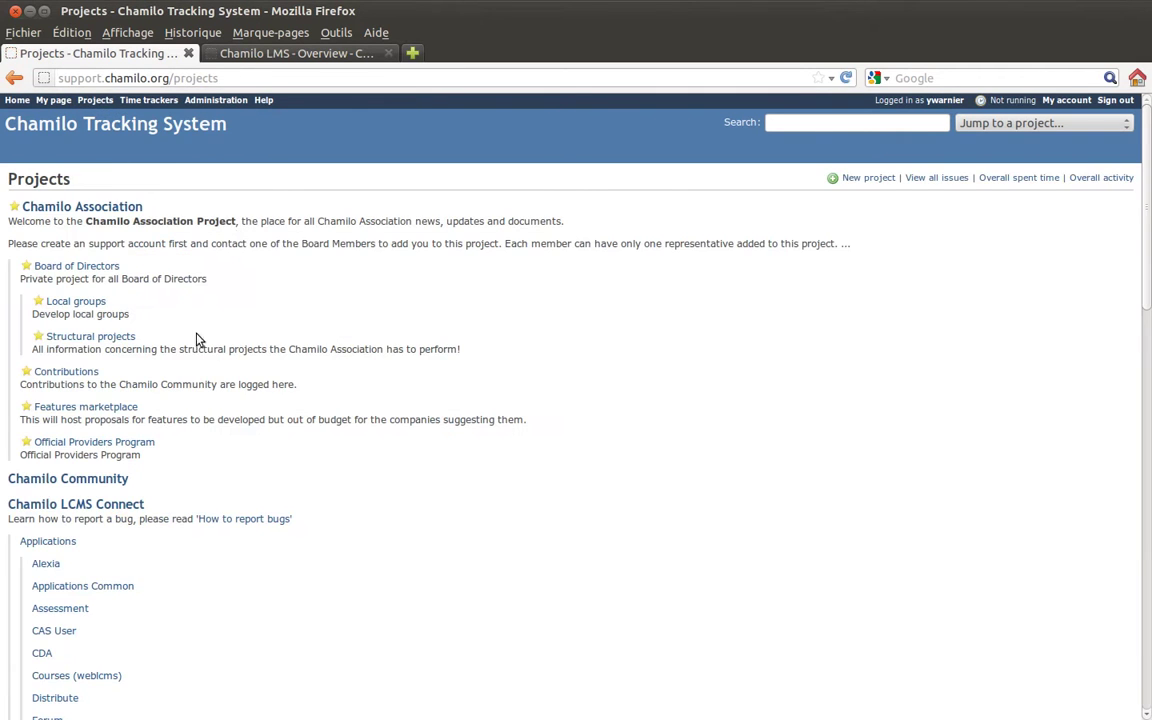
{"action": "scroll", "coordinate": [300, 311], "scroll_direction": "down", "scroll_amount": 3}
{"action": "scroll", "coordinate": [303, 311], "scroll_direction": "down", "scroll_amount": 15}
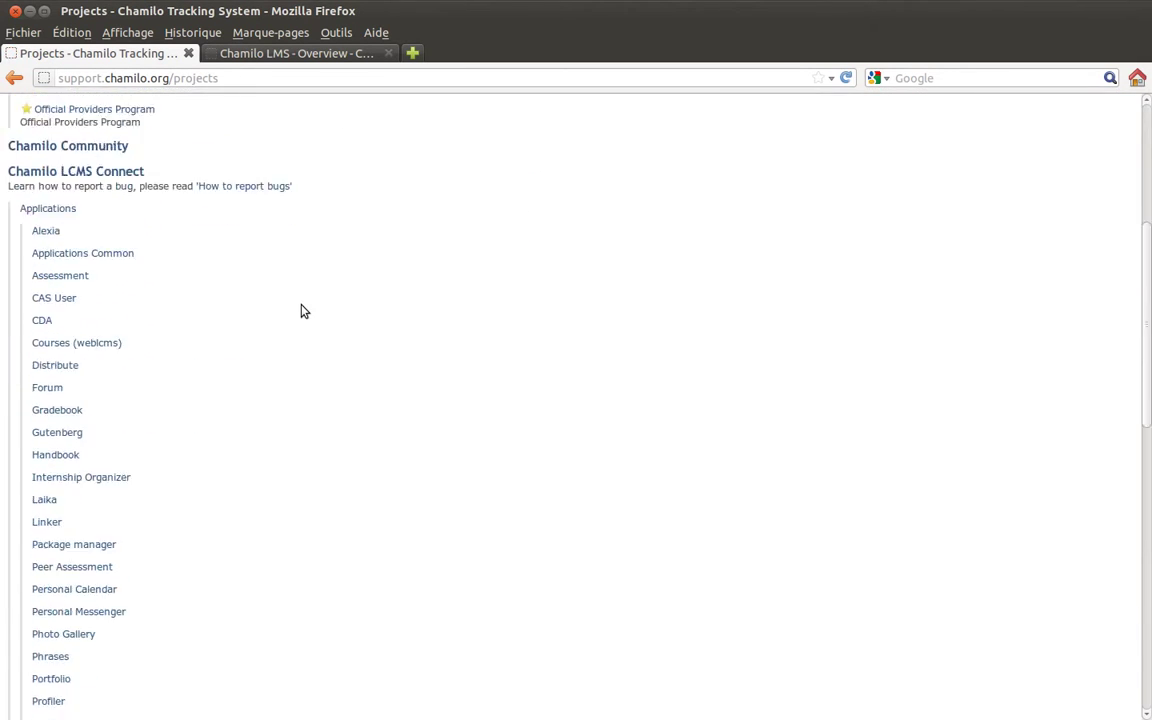
{"action": "scroll", "coordinate": [305, 308], "scroll_direction": "down", "scroll_amount": 2}
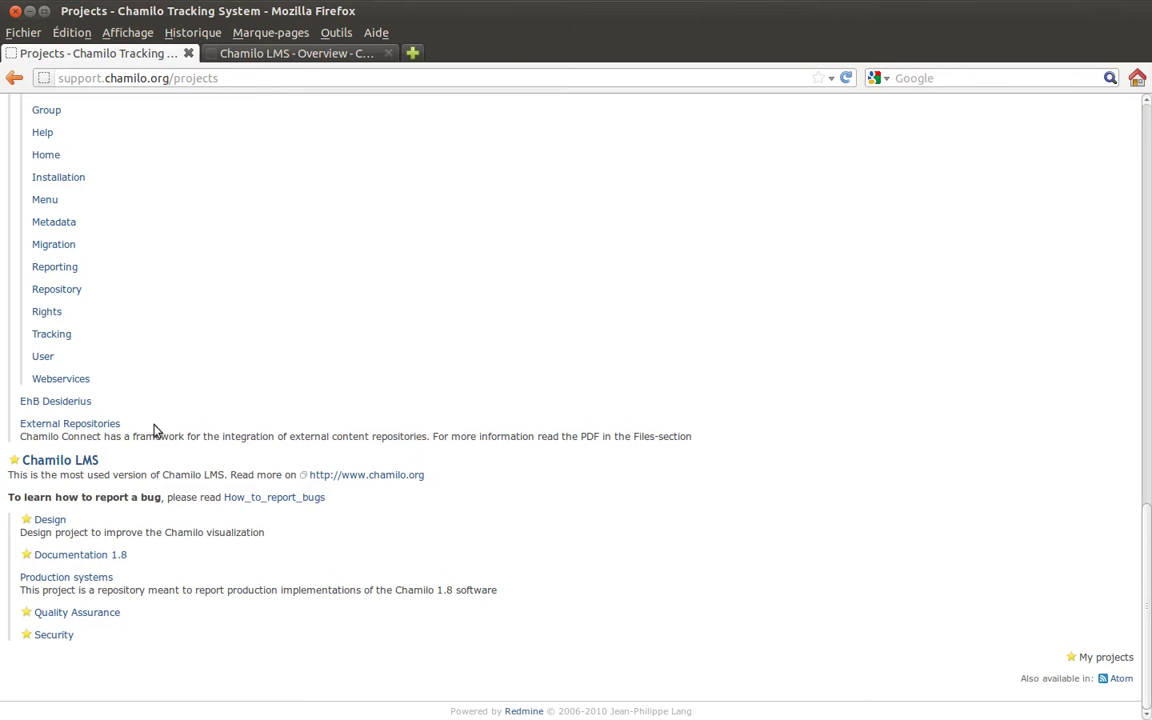
{"action": "scroll", "coordinate": [321, 252], "scroll_direction": "up", "scroll_amount": 20}
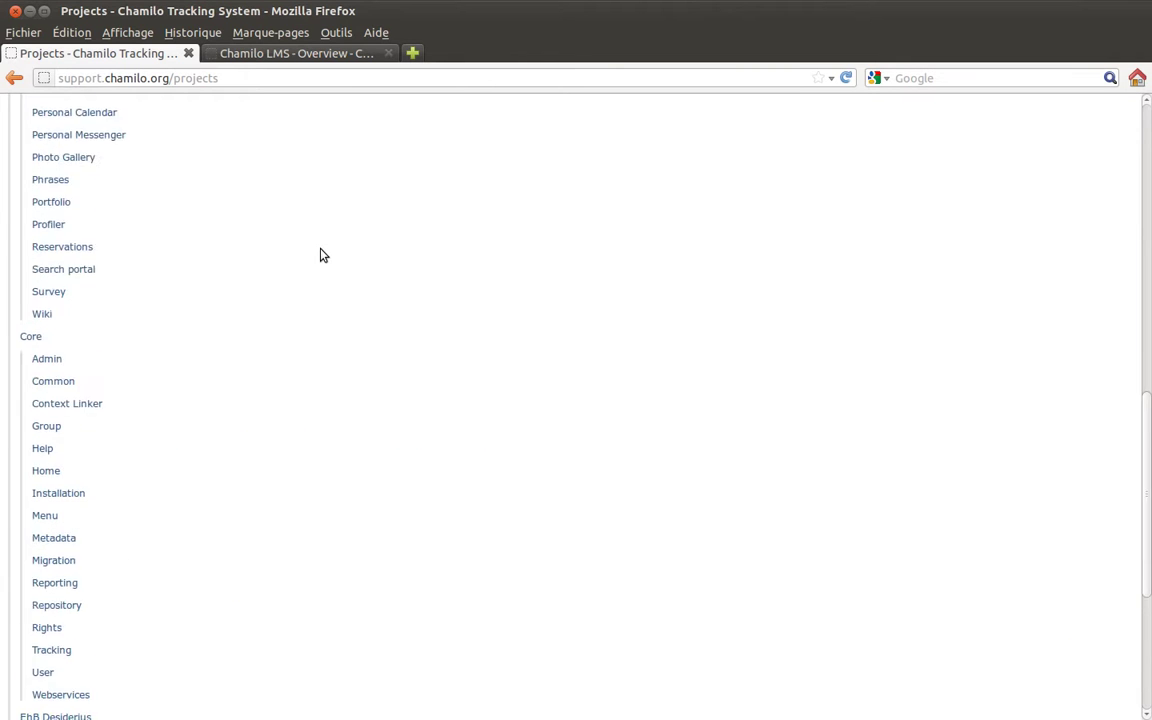
{"action": "scroll", "coordinate": [321, 252], "scroll_direction": "up", "scroll_amount": 3}
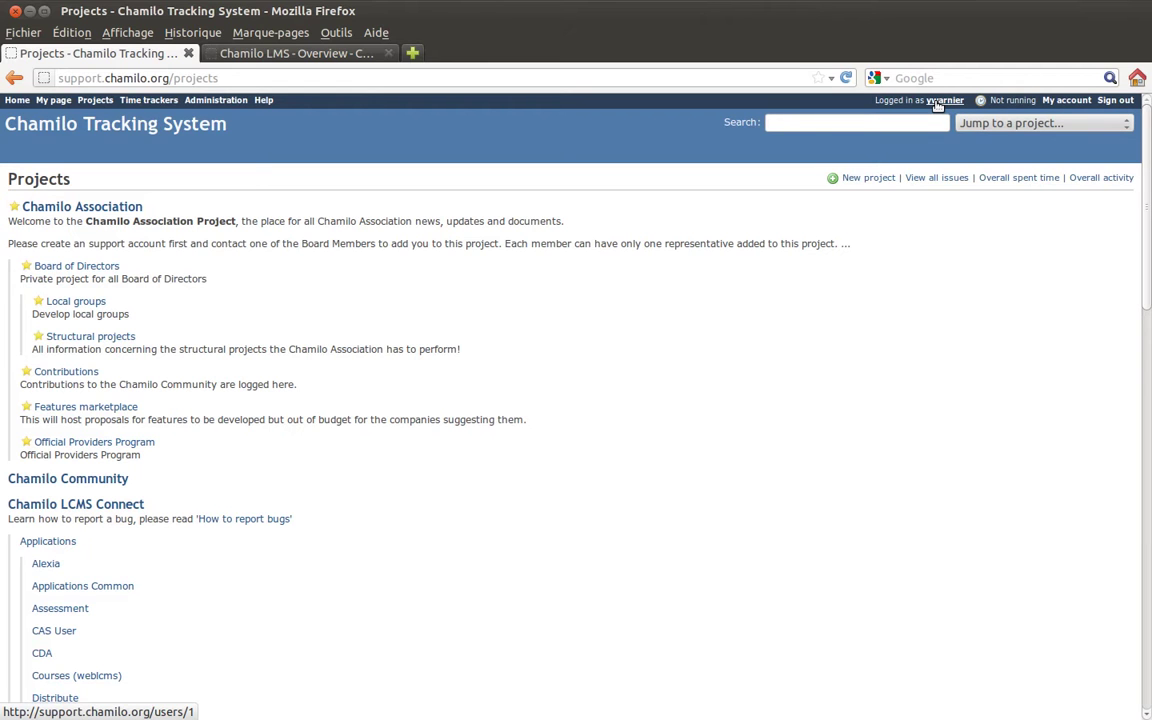
{"action": "left_click", "coordinate": [940, 100]}
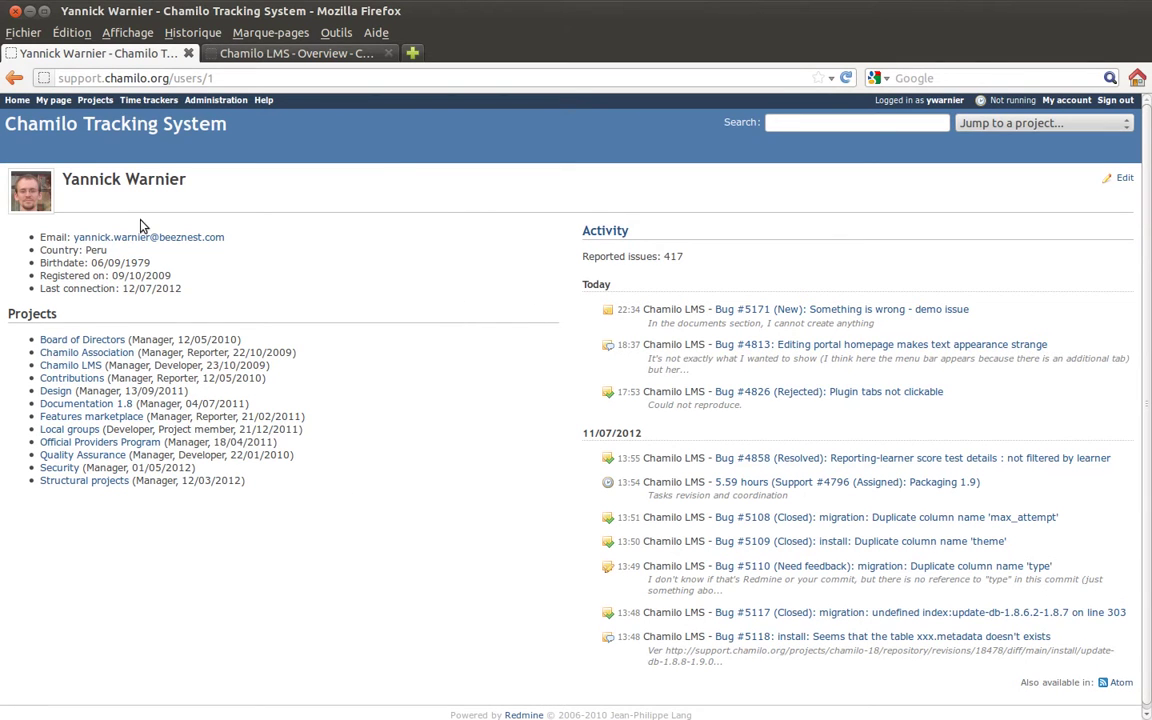
Return to Projects, then open My account with profile, email notification and preference settings.
{"action": "left_click", "coordinate": [14, 78]}
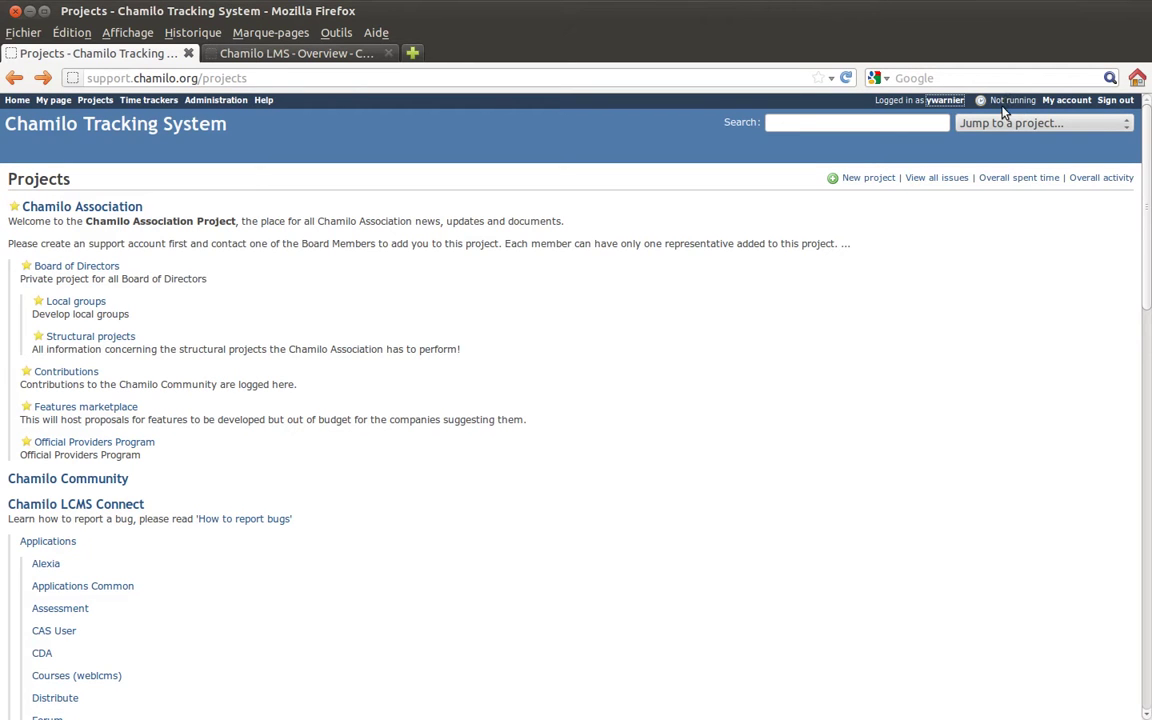
{"action": "left_click", "coordinate": [1062, 102]}
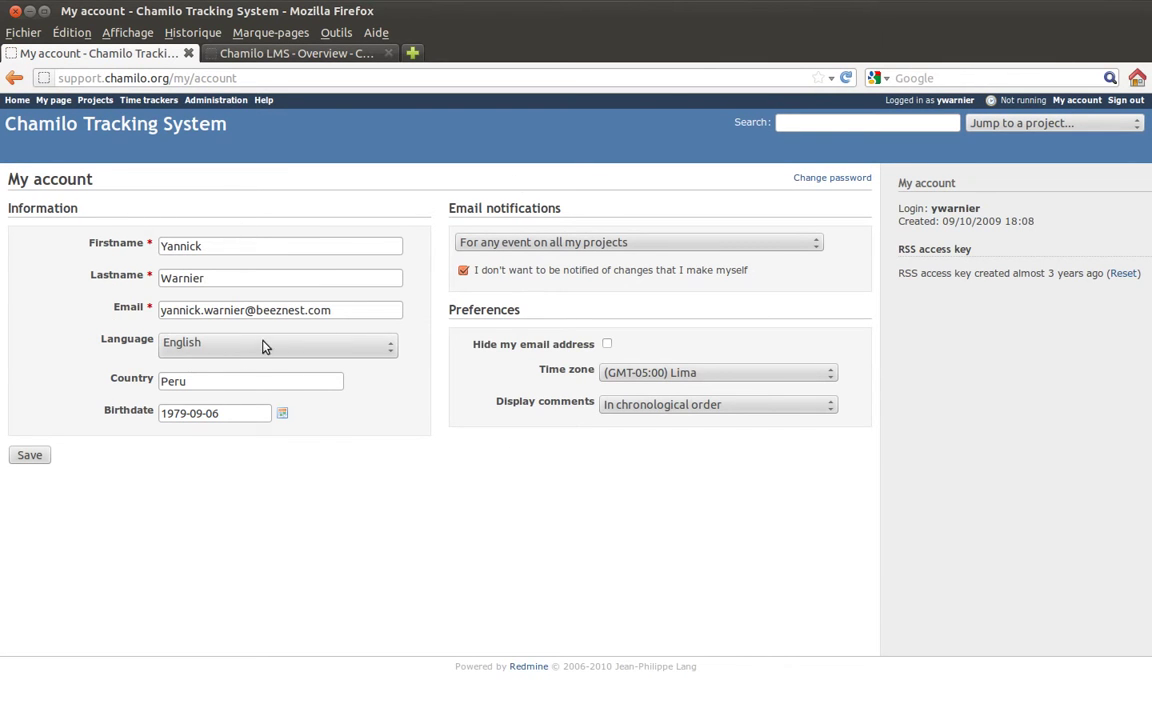
{"action": "left_click", "coordinate": [545, 244]}
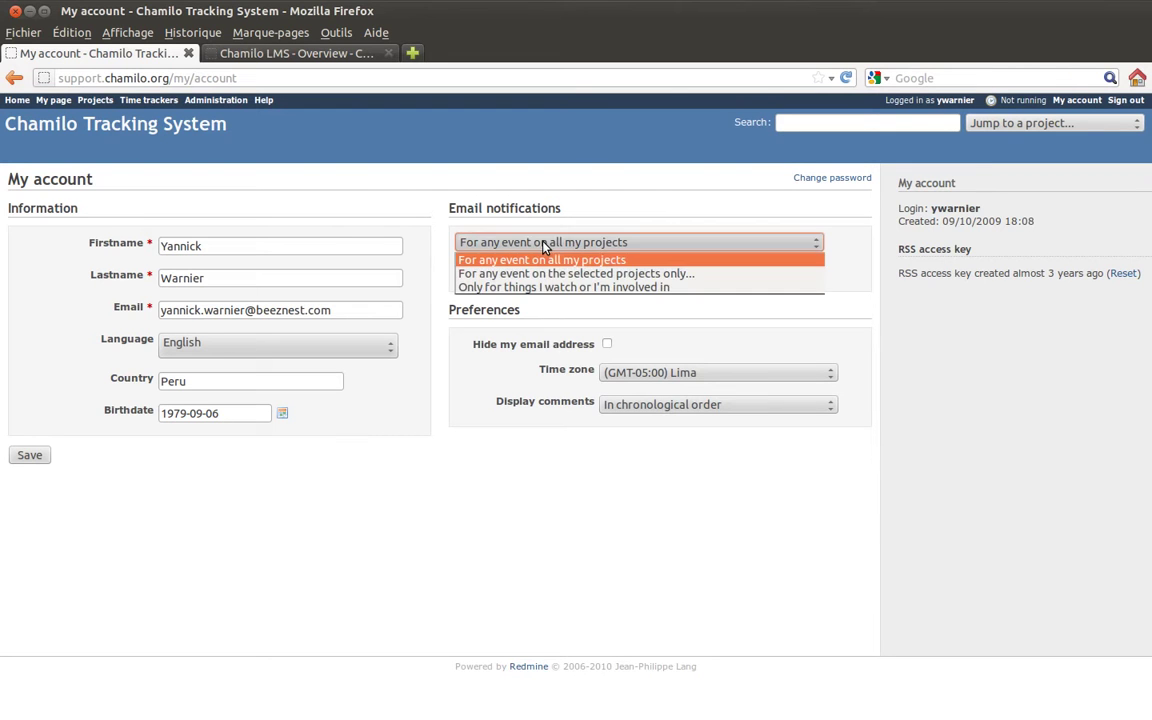
{"action": "left_click", "coordinate": [630, 218]}
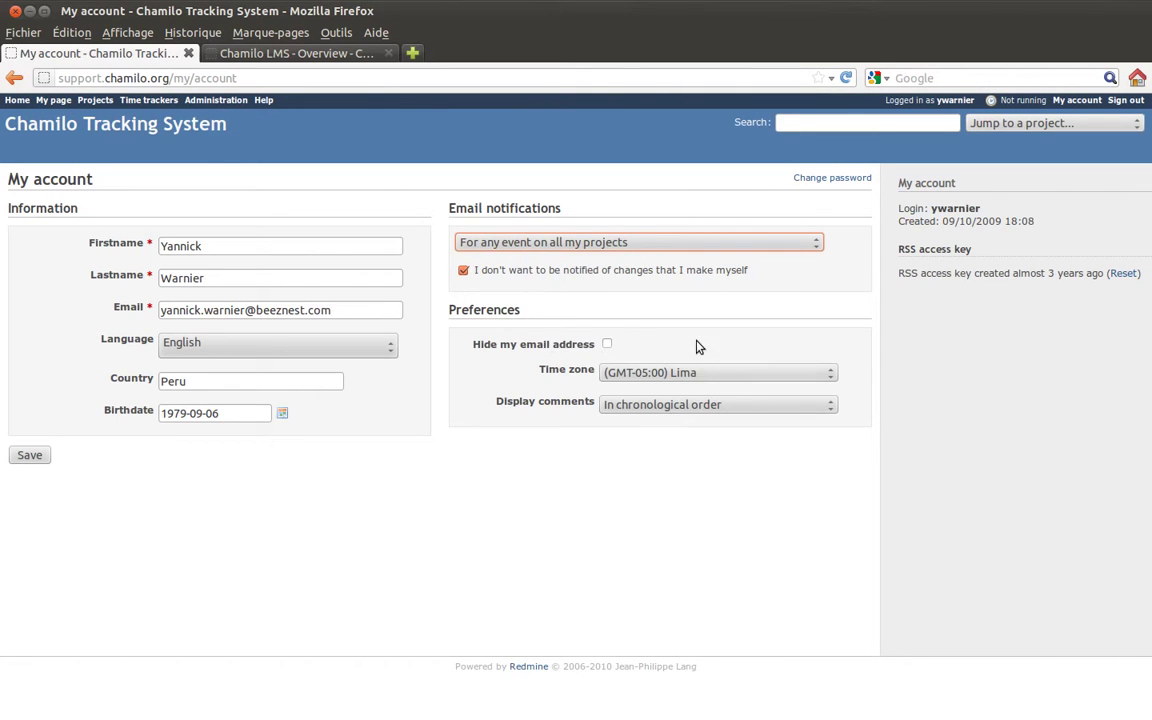
{"action": "left_click_drag", "start_coordinate": [511, 367], "coordinate": [595, 369]}
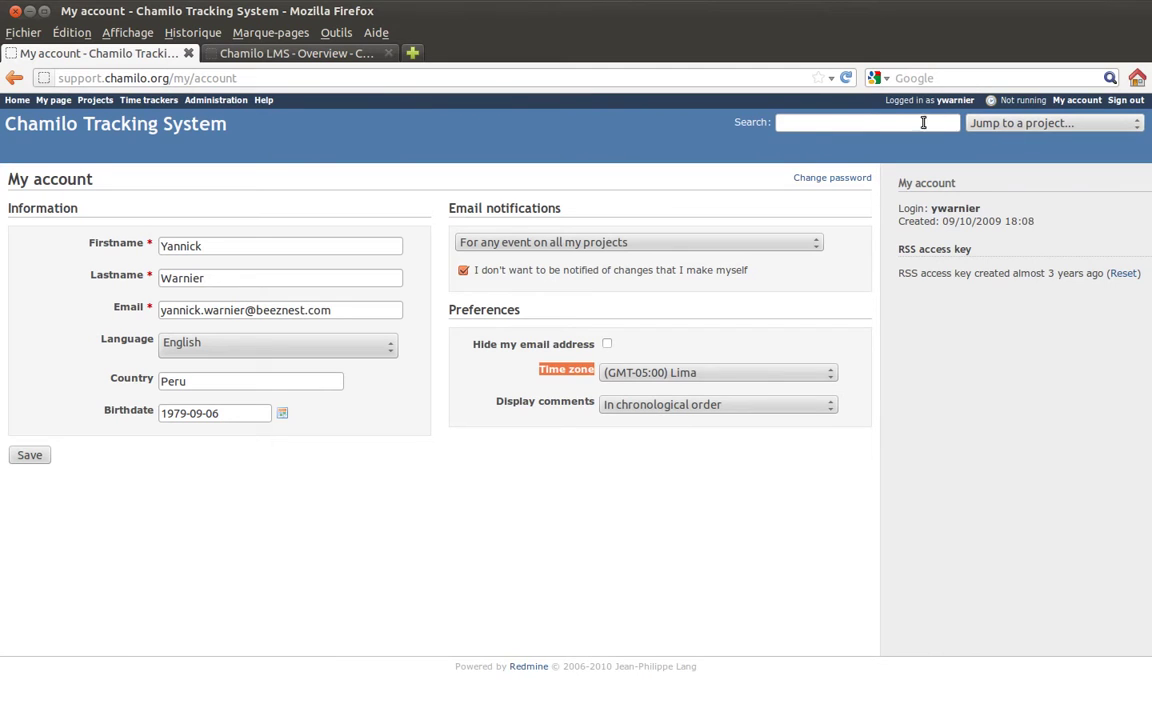
Jump to Chamilo LMS, visit Chamilo Association, return to Chamilo LMS and focus the search box.
{"action": "left_click", "coordinate": [846, 118]}
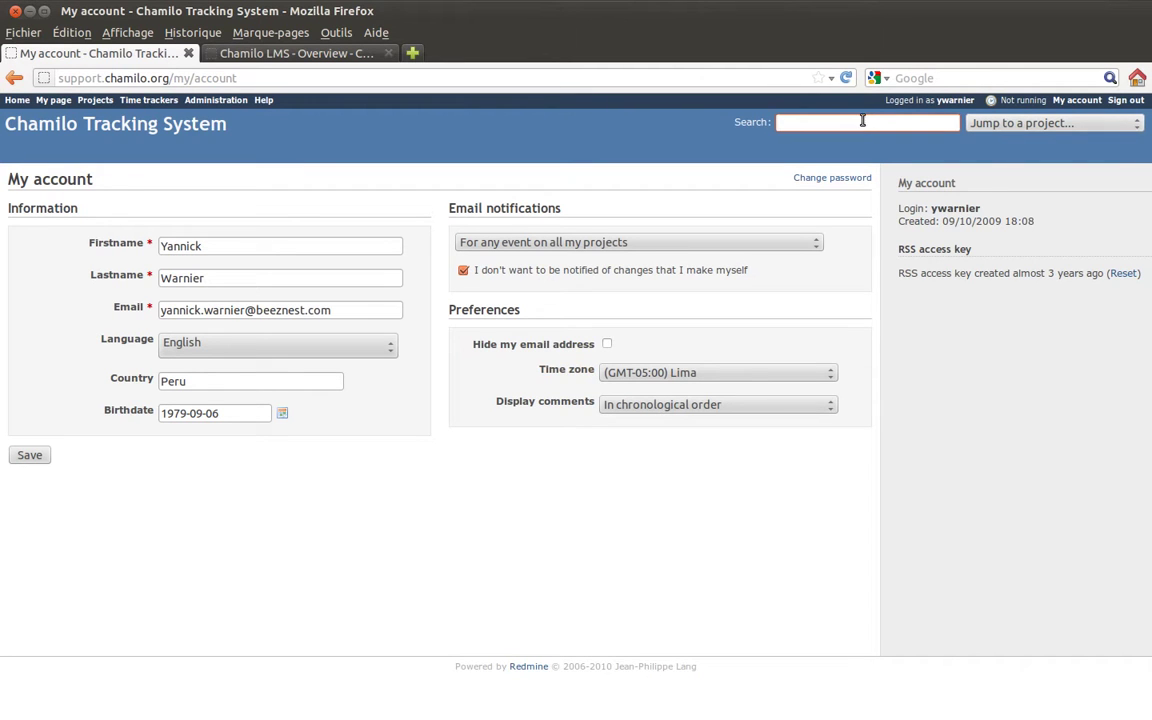
{"action": "left_click", "coordinate": [1008, 125]}
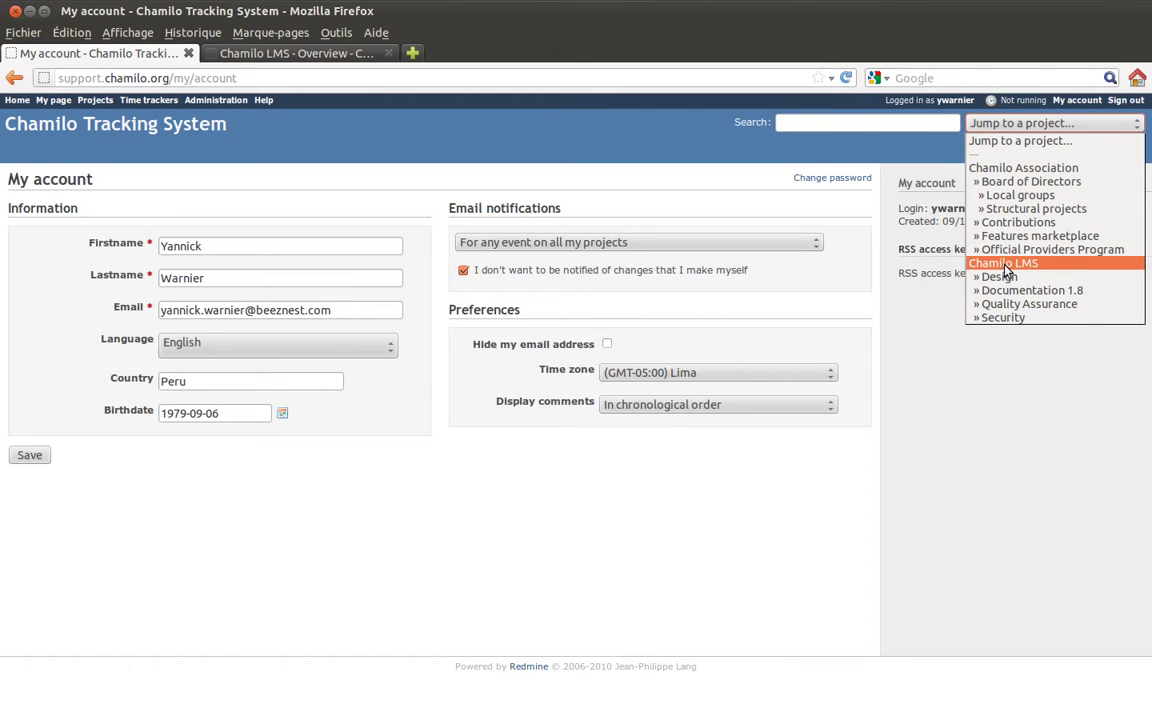
{"action": "left_click", "coordinate": [1004, 264]}
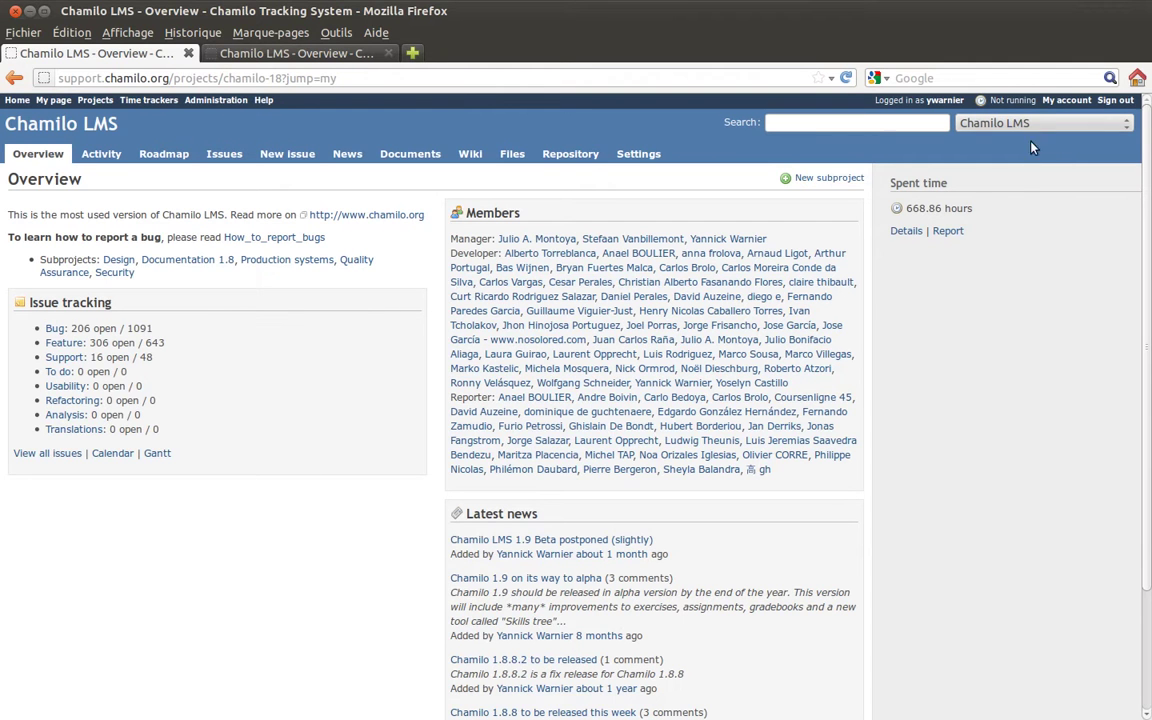
{"action": "left_click", "coordinate": [1005, 123]}
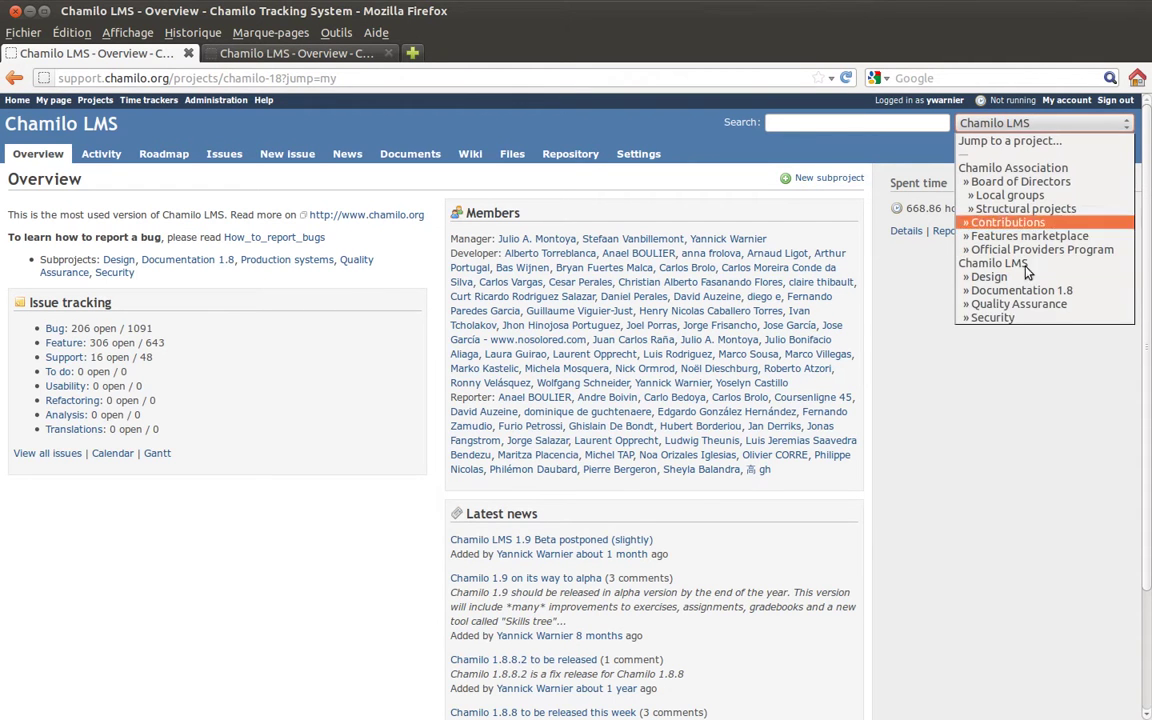
{"action": "left_click", "coordinate": [1022, 168]}
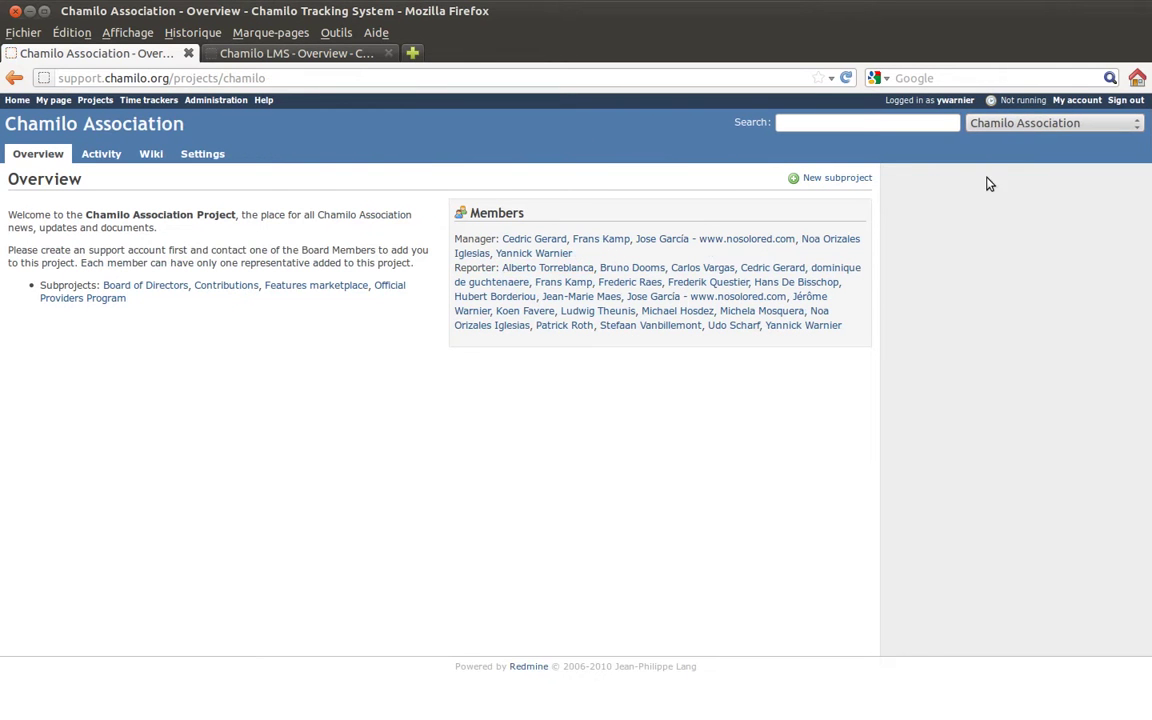
{"action": "left_click", "coordinate": [1008, 123]}
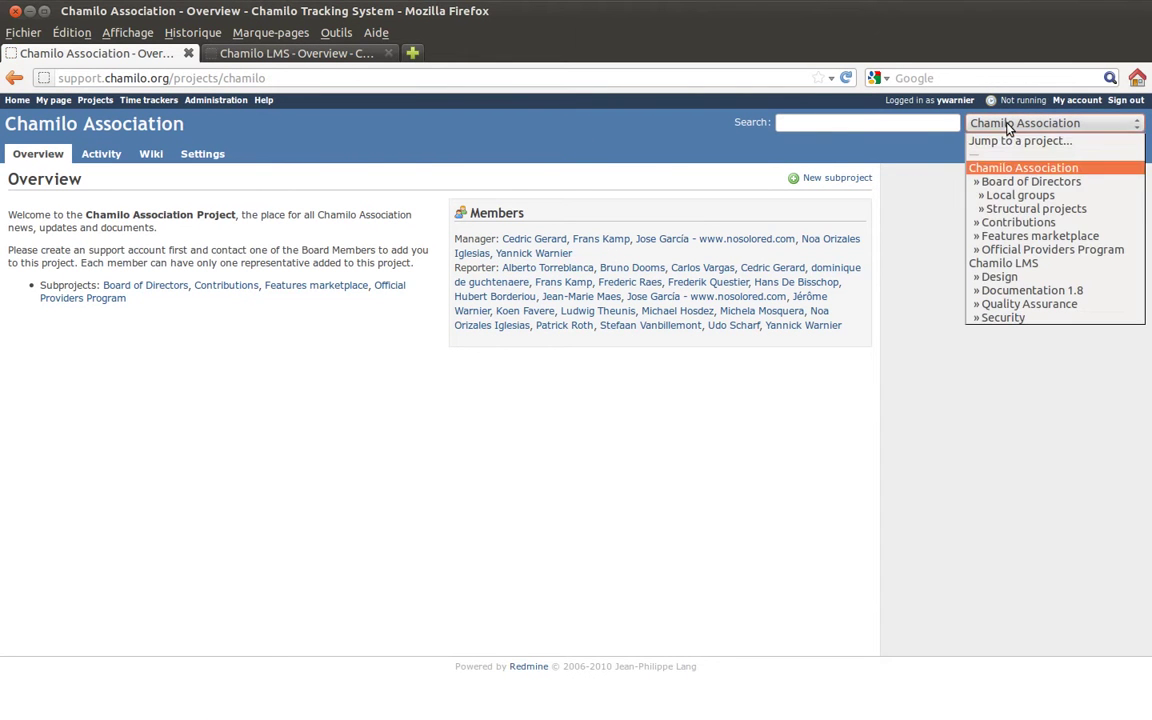
{"action": "left_click", "coordinate": [1012, 263]}
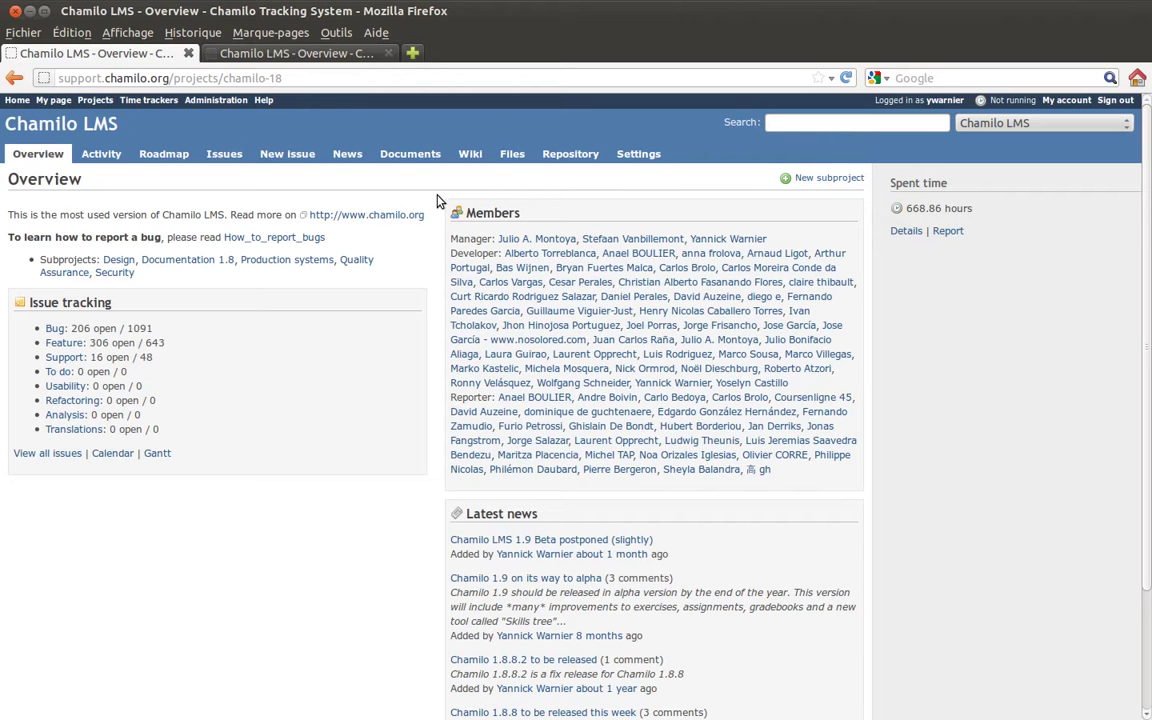
{"action": "left_click", "coordinate": [806, 124]}
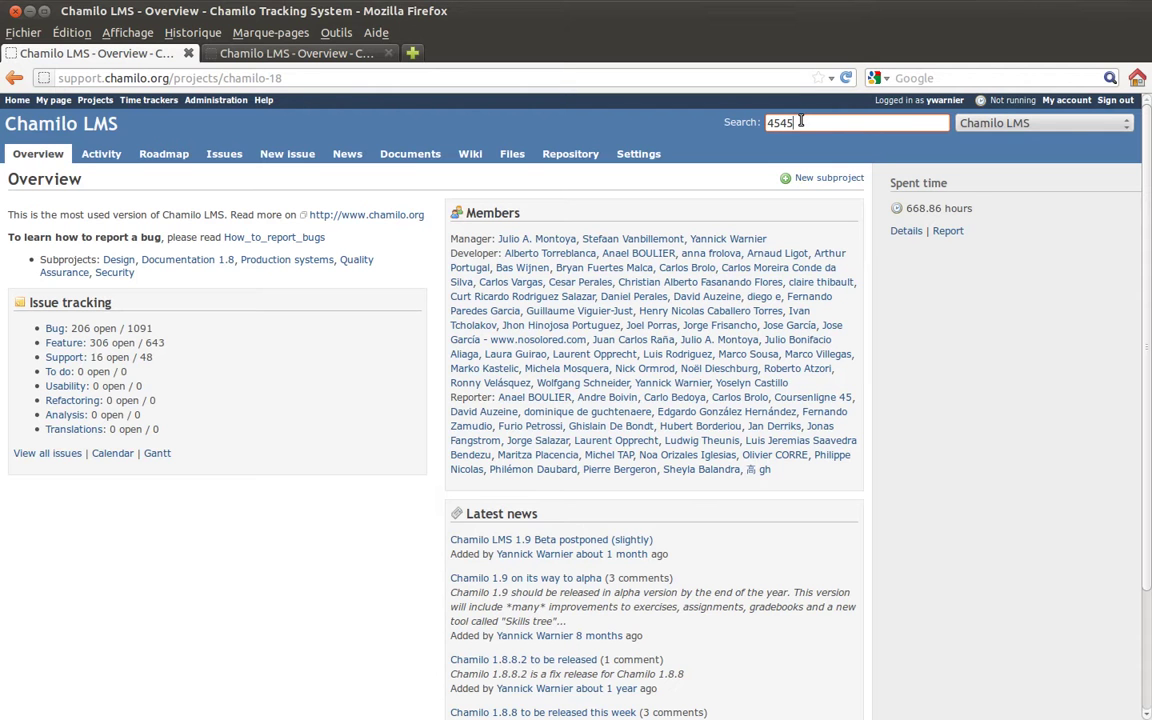
Search 4545 to open Bug #4545 'Exercises results export: wrong data', then open a blank tab.
{"action": "key", "text": "Return"}
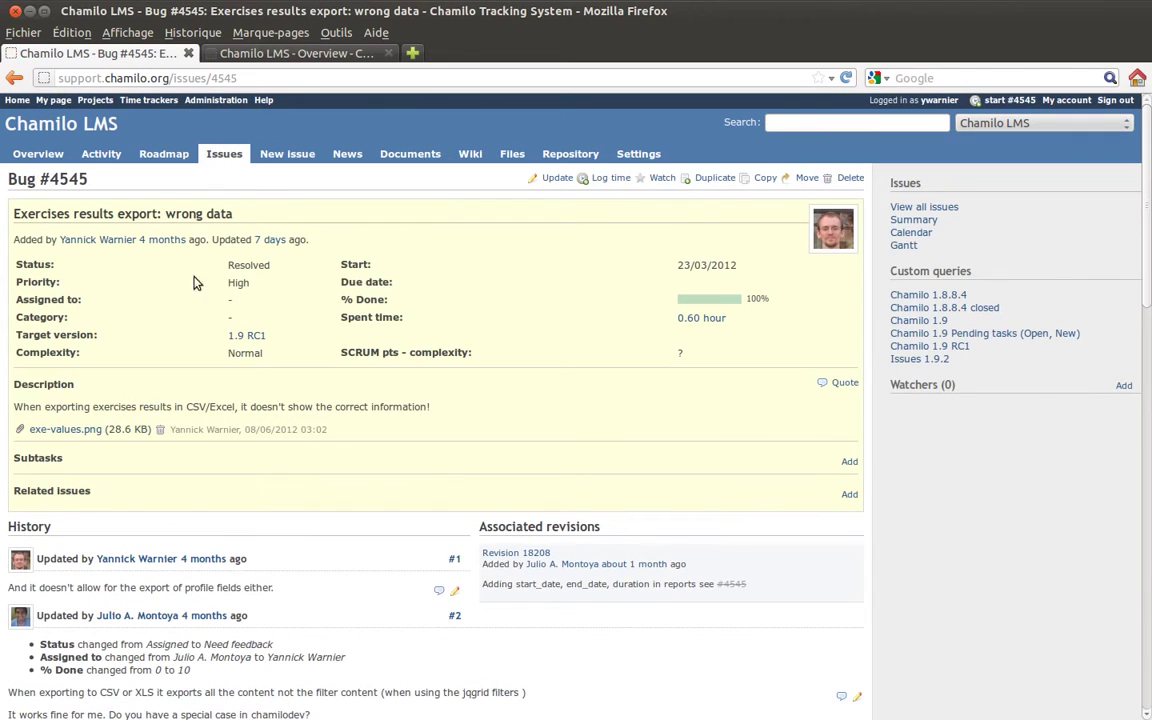
{"action": "double_click", "coordinate": [52, 178]}
{"action": "left_click", "coordinate": [88, 180]}
{"action": "left_click", "coordinate": [412, 53]}
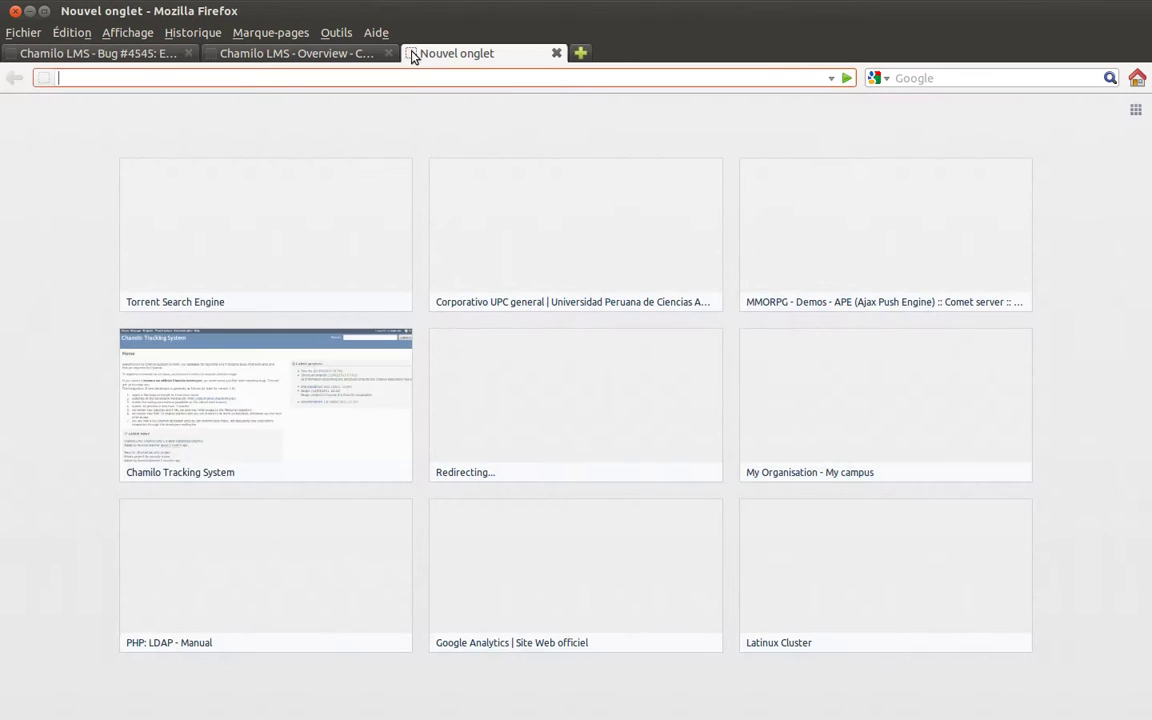
{"action": "type", "text": "www."}
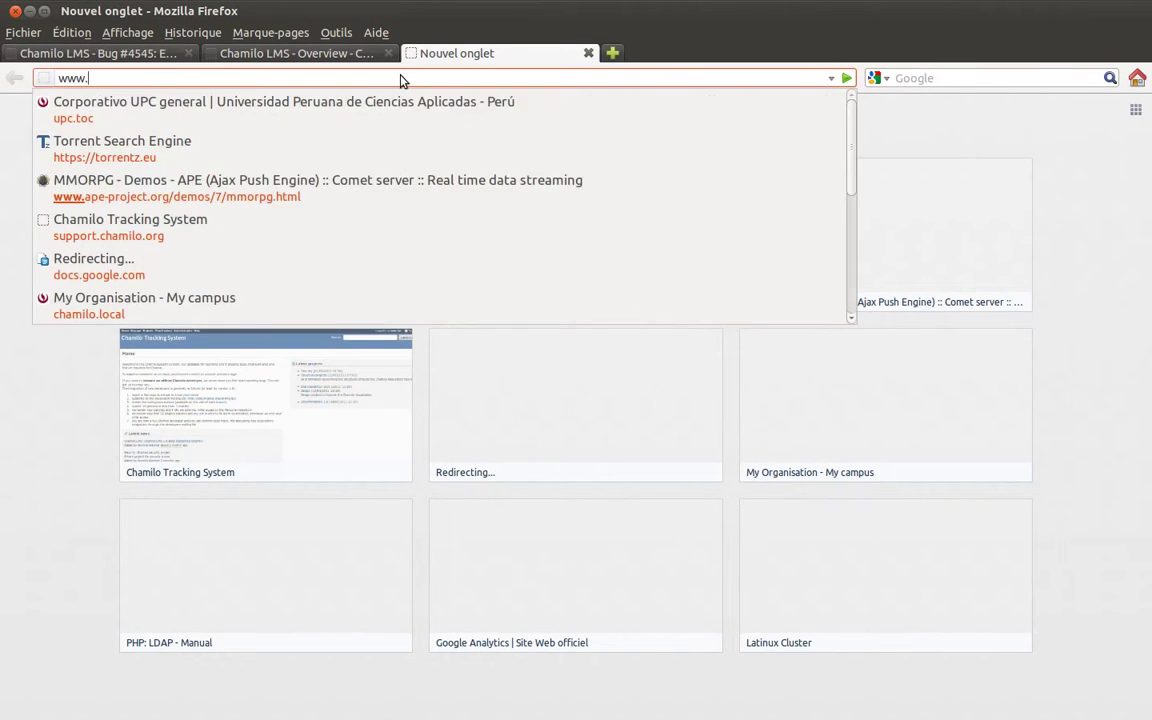
{"action": "type", "text": "google.com"}
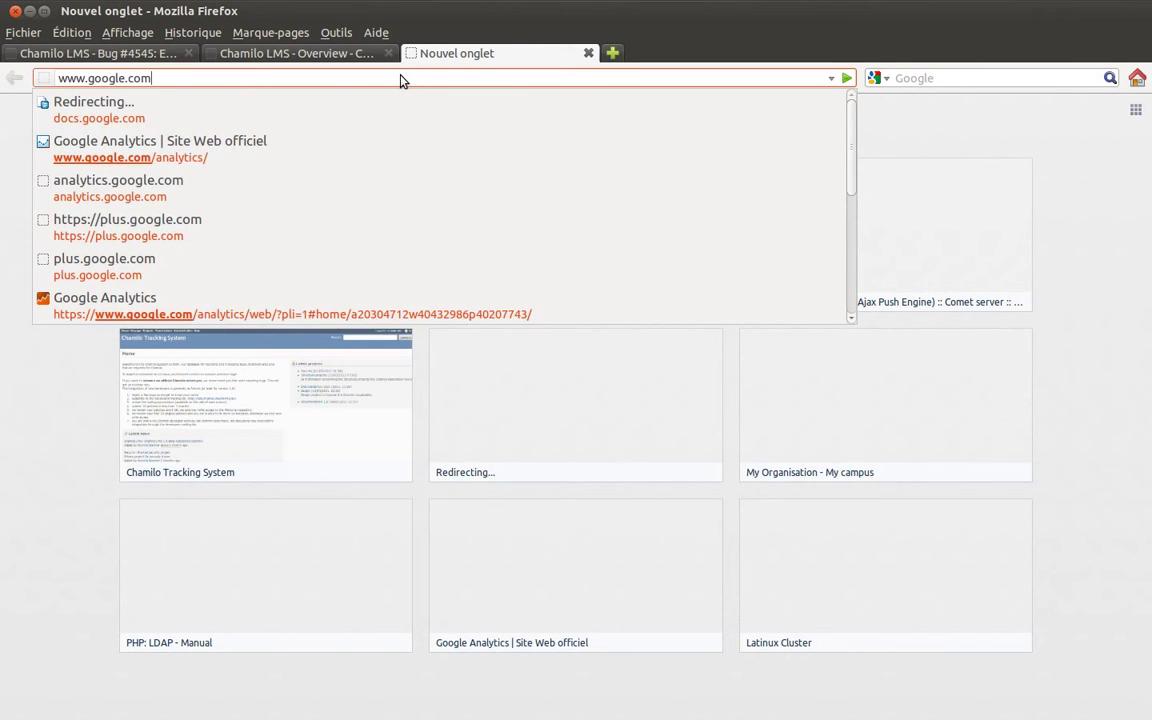
{"action": "key", "text": "Return"}
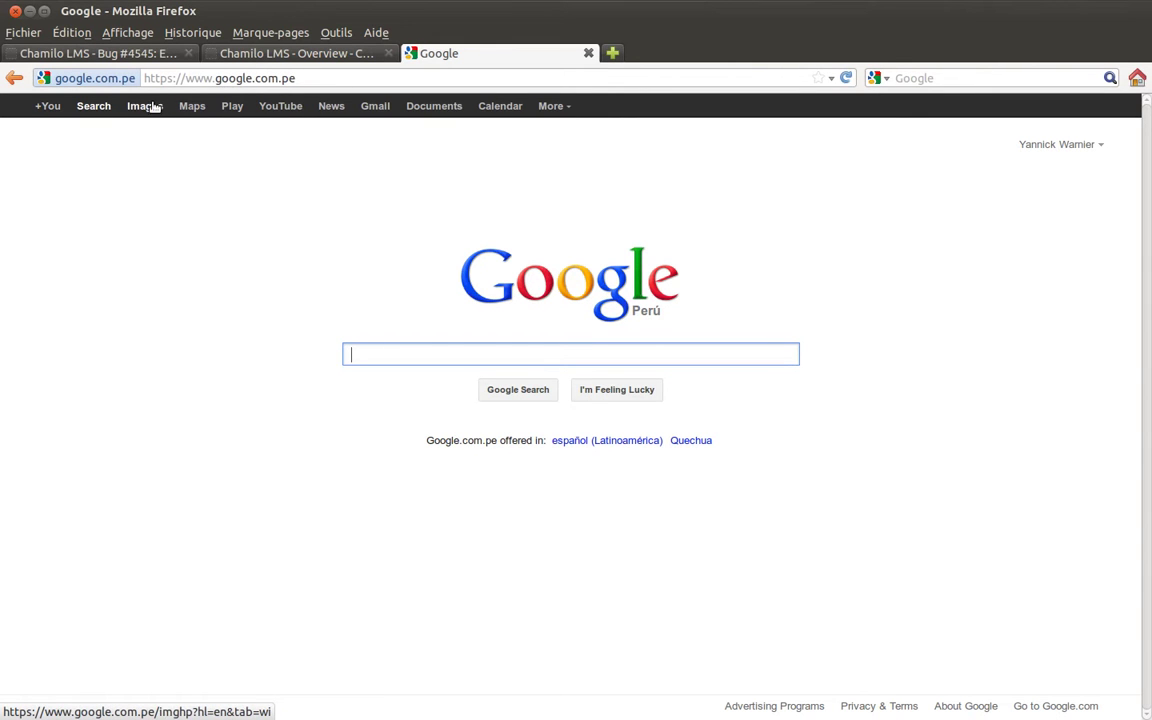
{"action": "left_click", "coordinate": [188, 107]}
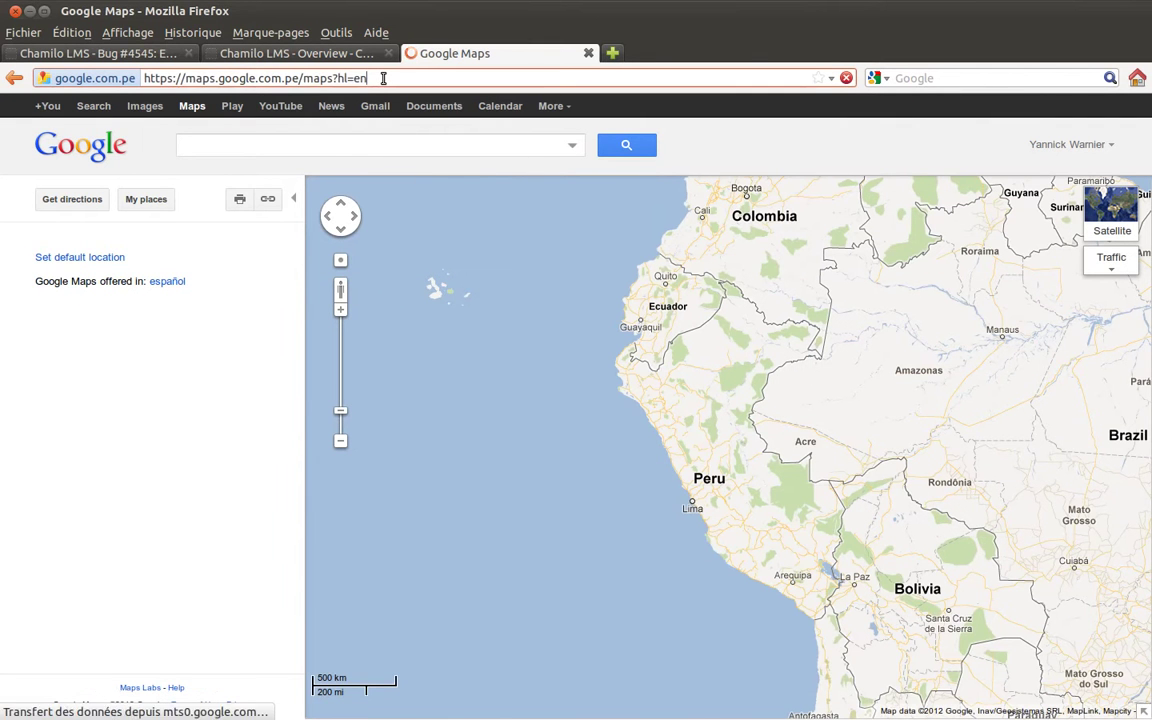
{"action": "double_click", "coordinate": [383, 78]}
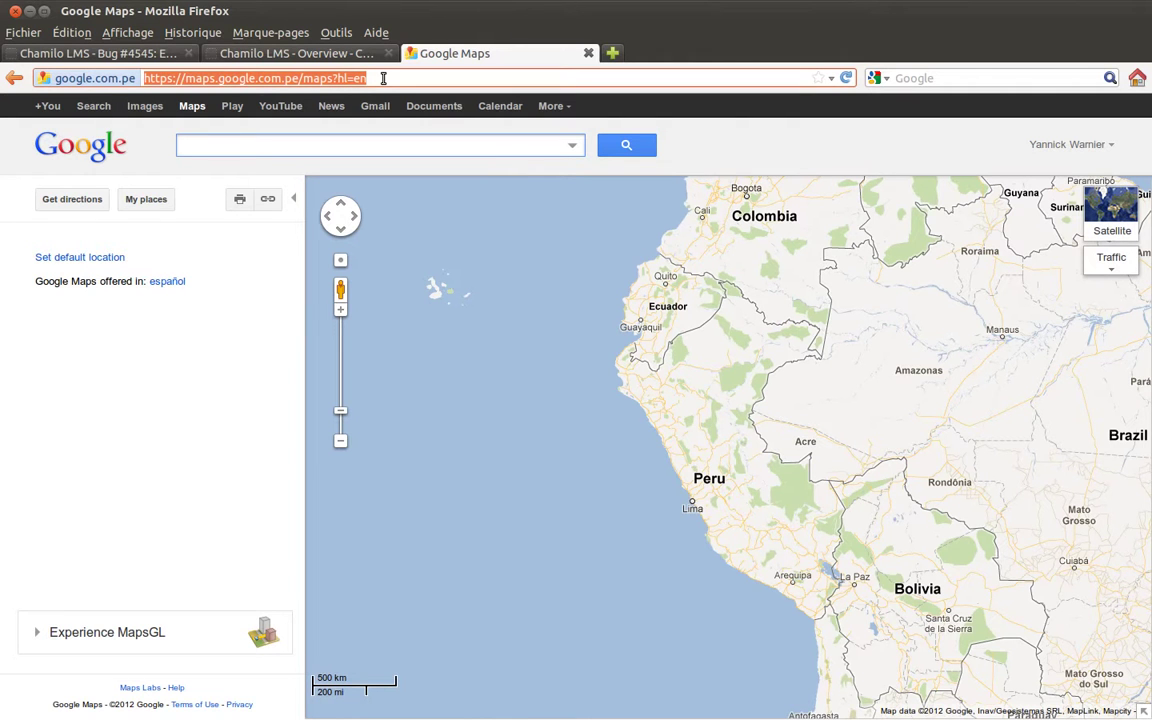
Back on Bug #4545, enter 4545 in the tracker search box and clear it.
{"action": "left_click", "coordinate": [137, 58]}
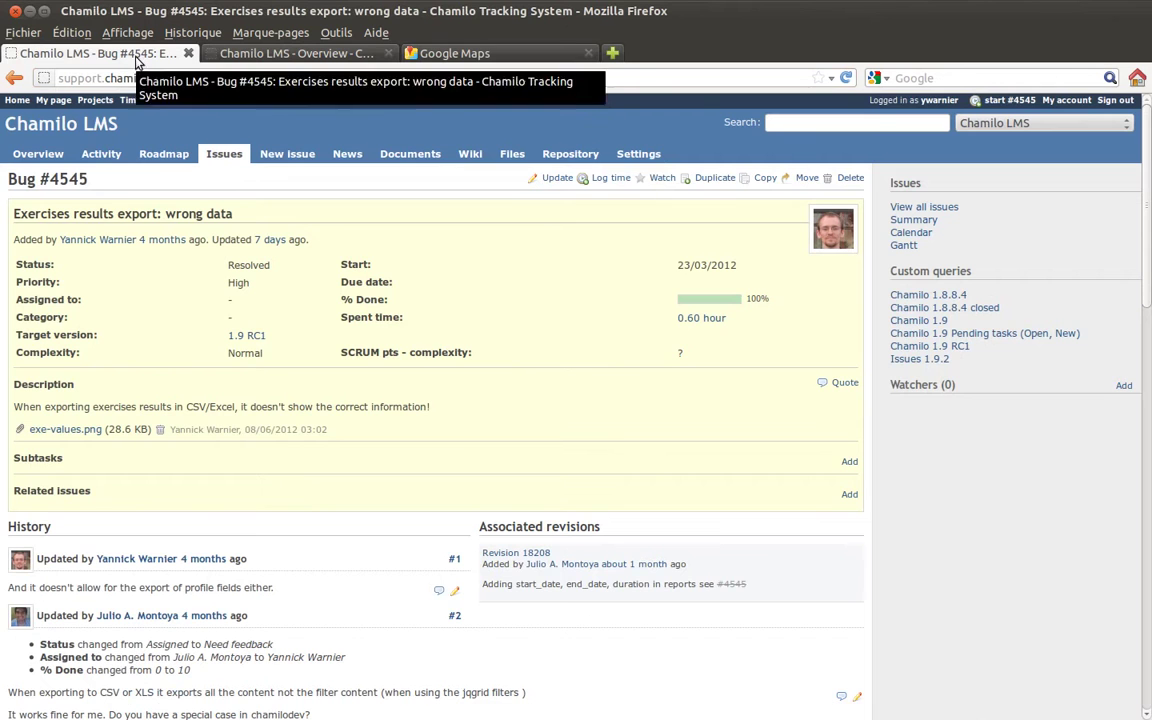
{"action": "left_click", "coordinate": [804, 123]}
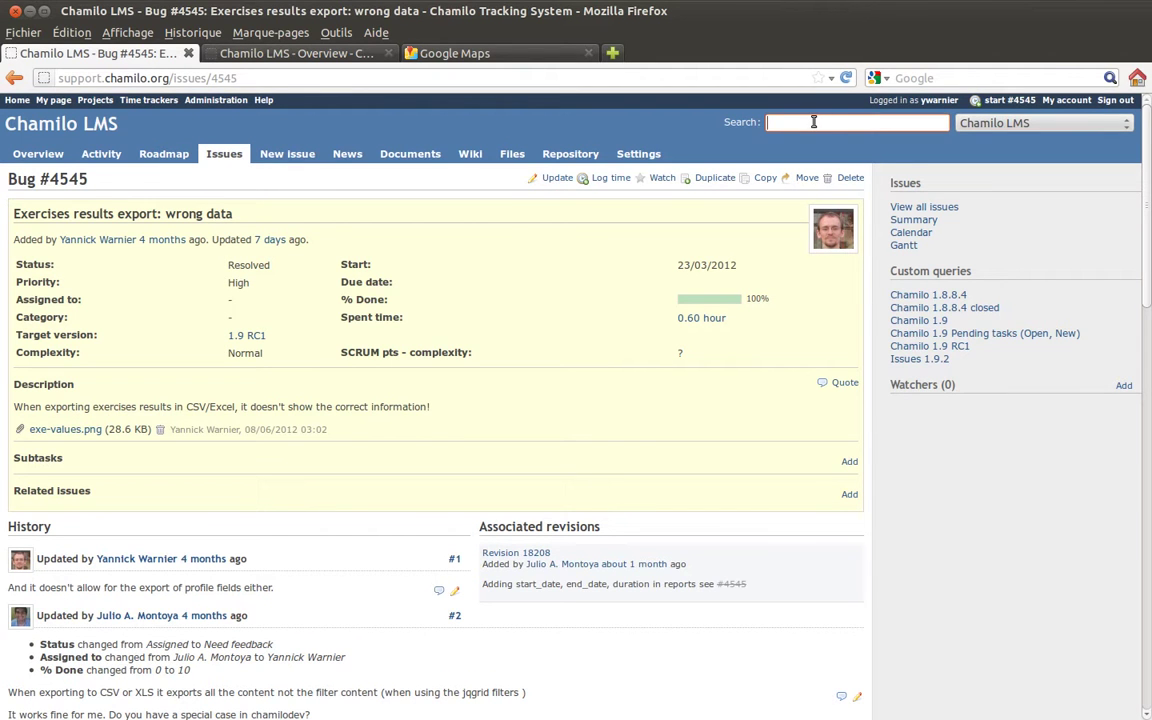
{"action": "type", "text": "4545"}
{"action": "key", "text": "BackSpace"}
{"action": "key", "text": "BackSpace"}
{"action": "key", "text": "BackSpace"}
{"action": "key", "text": "BackSpace"}
Save the tracker search as bookmark 'Support.chamilo.org' with keyword 'sco'.
{"action": "right_click", "coordinate": [808, 124]}
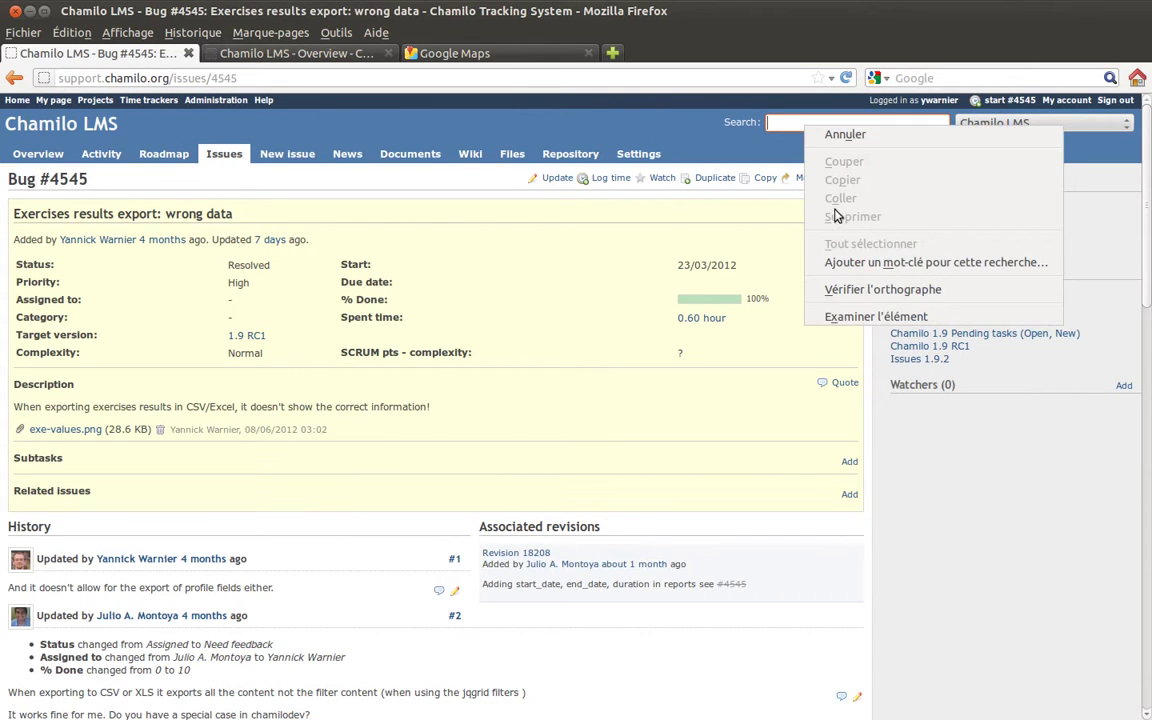
{"action": "left_click", "coordinate": [849, 264]}
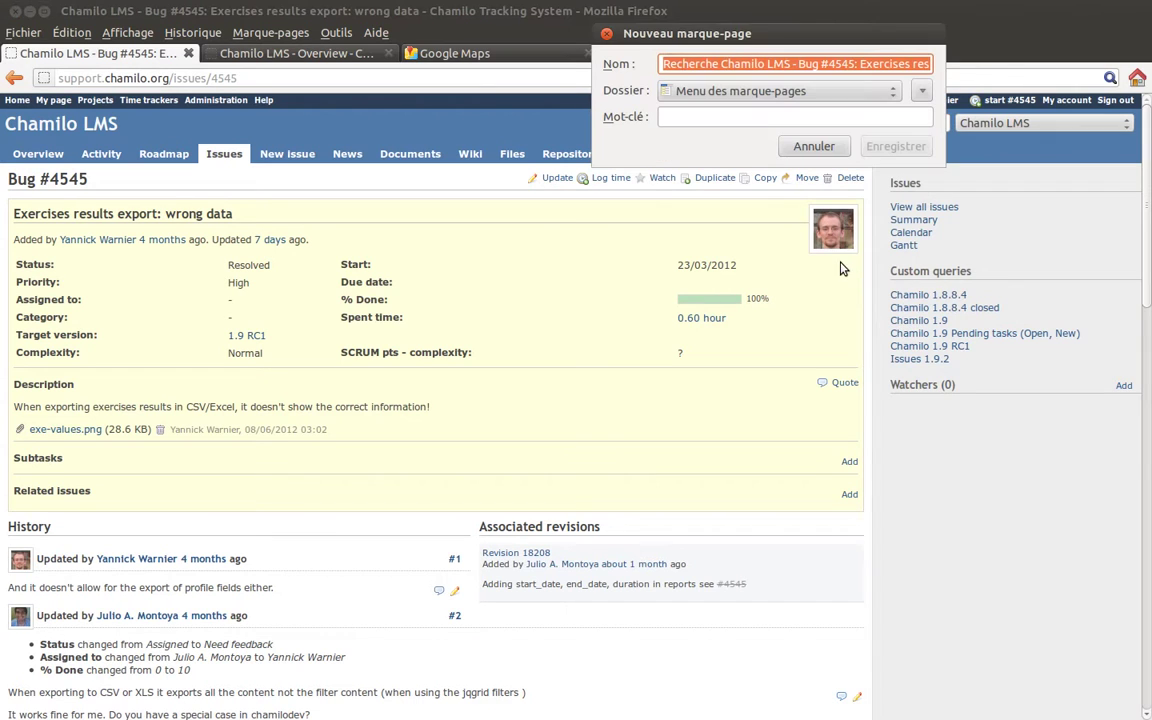
{"action": "left_click_drag", "start_coordinate": [698, 38], "coordinate": [506, 207]}
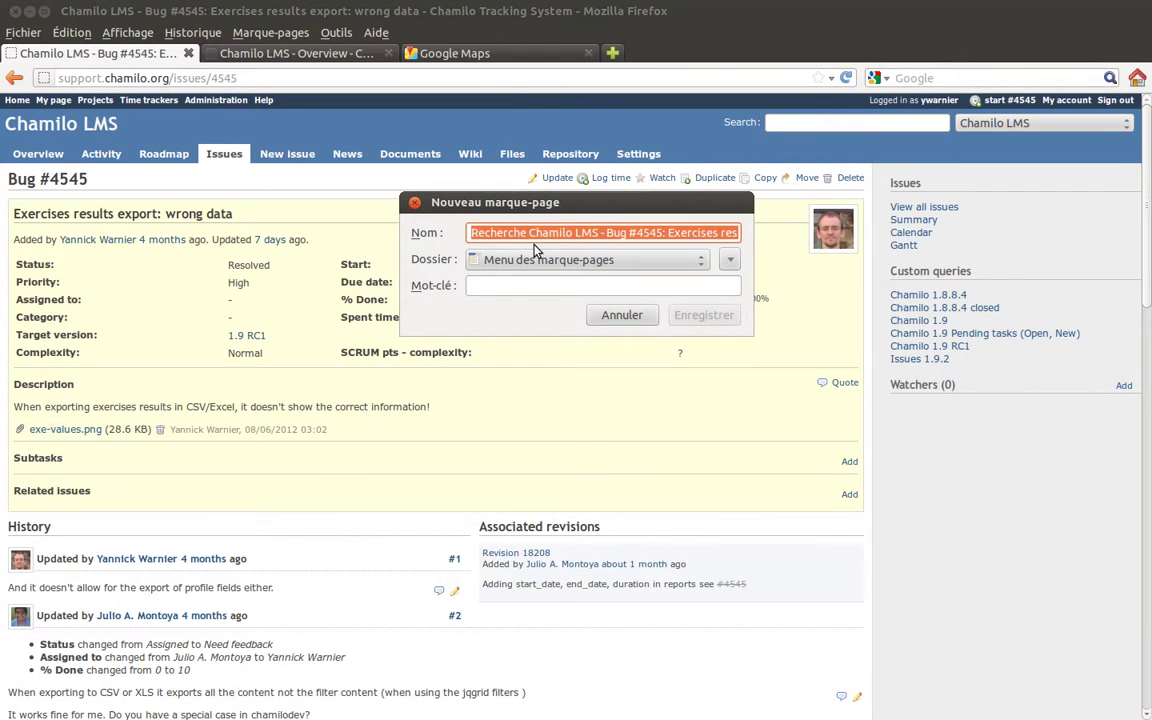
{"action": "type", "text": "S"}
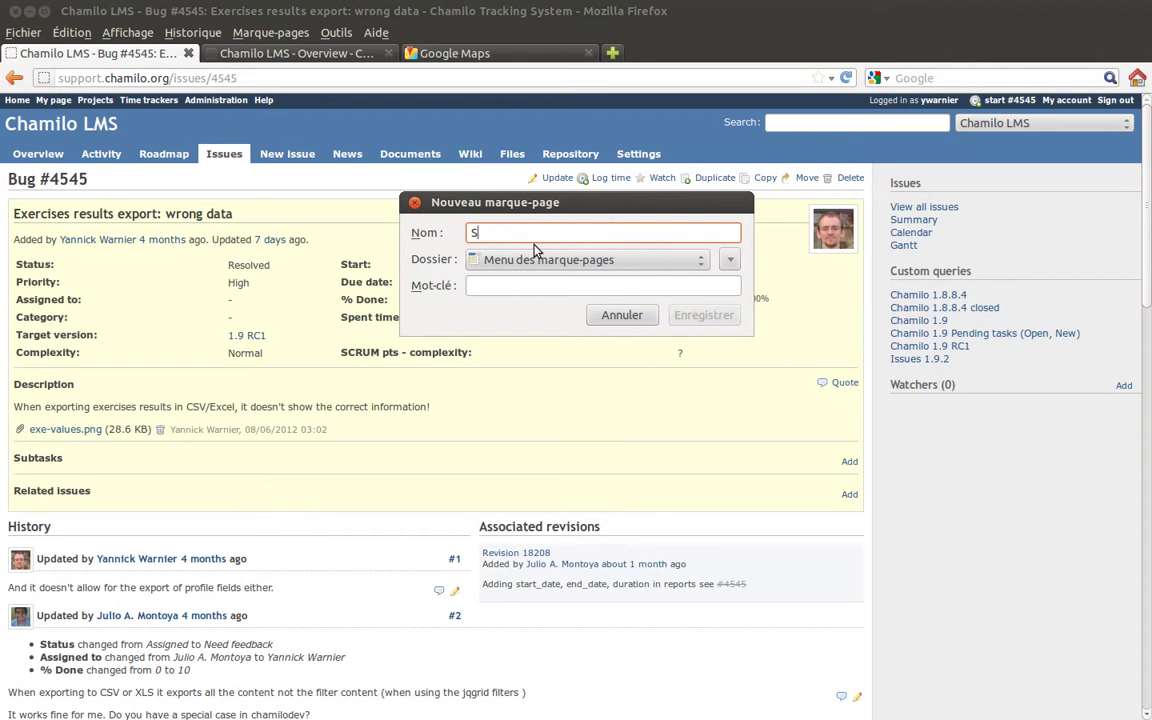
{"action": "type", "text": "upport.chamilo.org"}
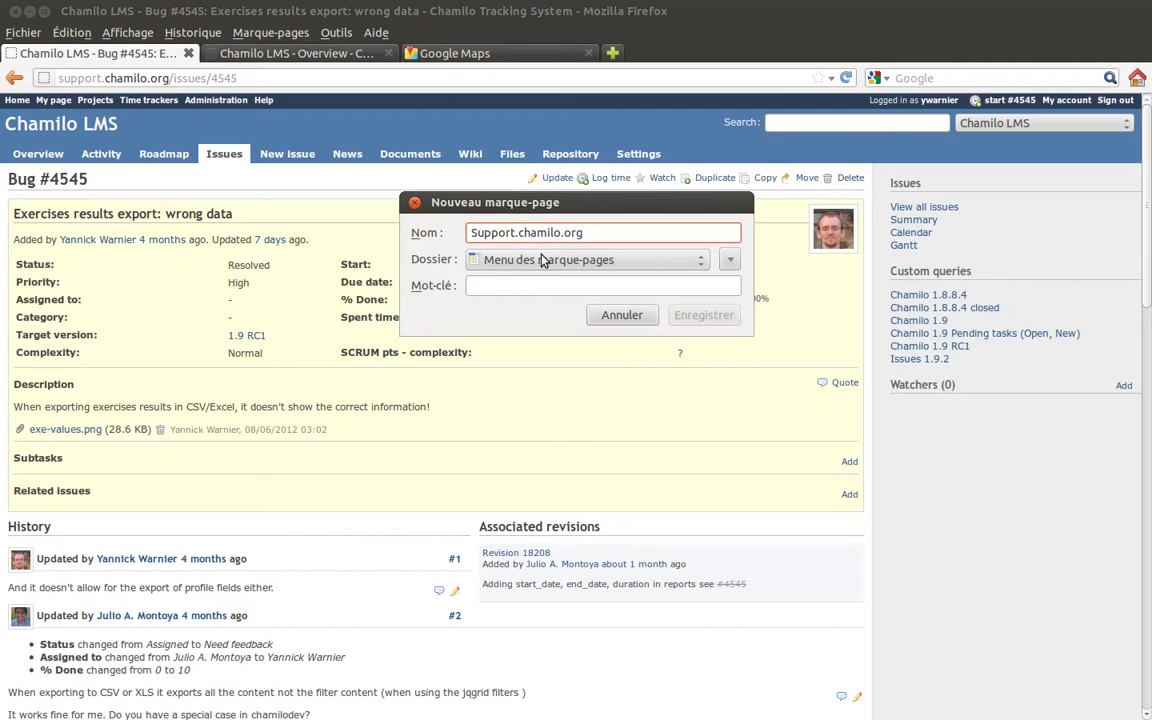
{"action": "left_click", "coordinate": [533, 280]}
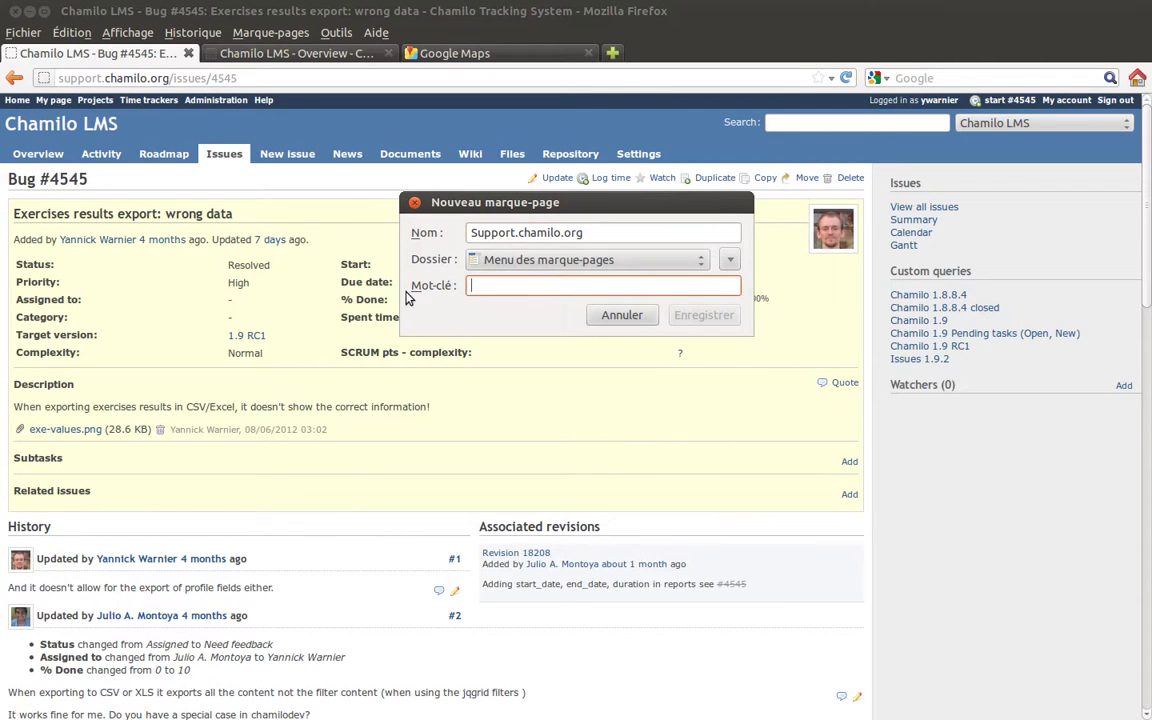
{"action": "type", "text": "sco"}
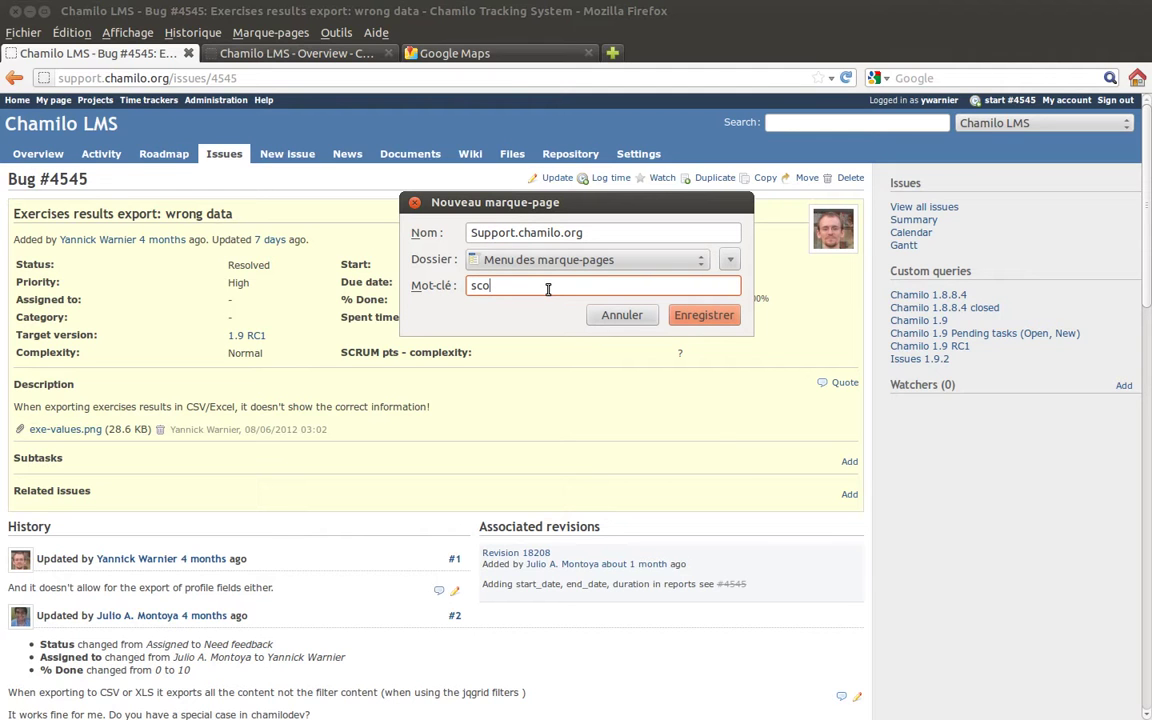
{"action": "left_click", "coordinate": [700, 315]}
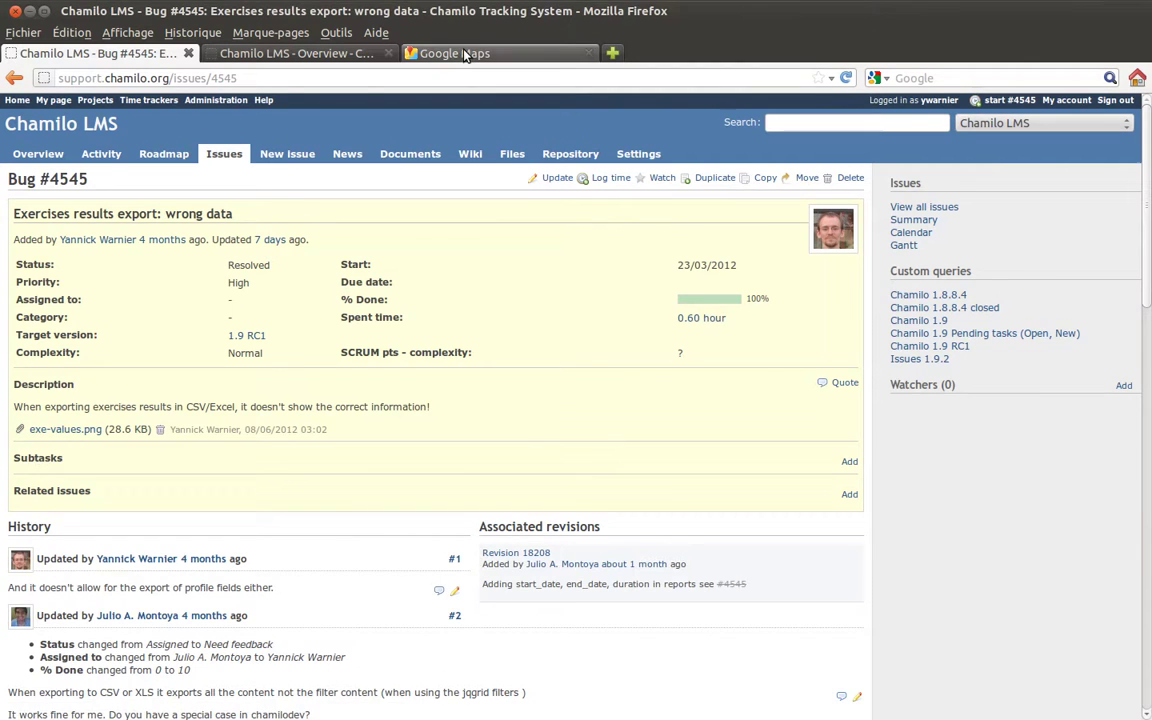
{"action": "left_click", "coordinate": [460, 53]}
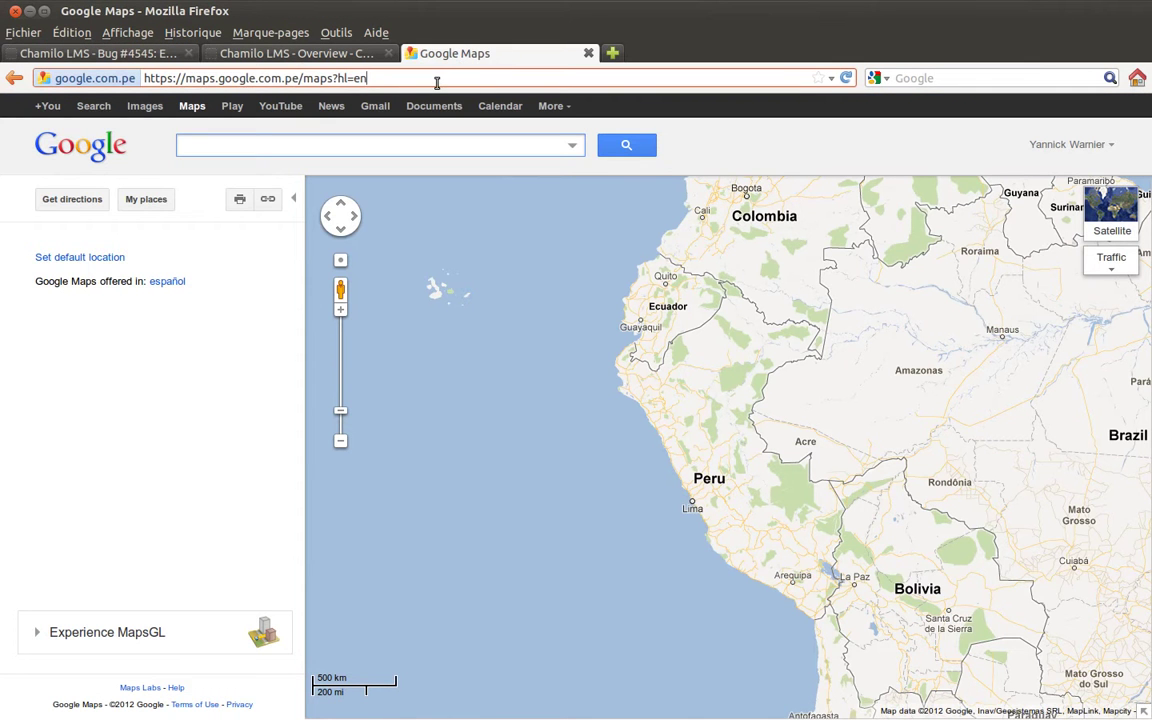
Run 'sco 4545' in the address bar to reach Bug #4545 via the keyword bookmark.
{"action": "double_click", "coordinate": [437, 83]}
{"action": "type", "text": "sco "}
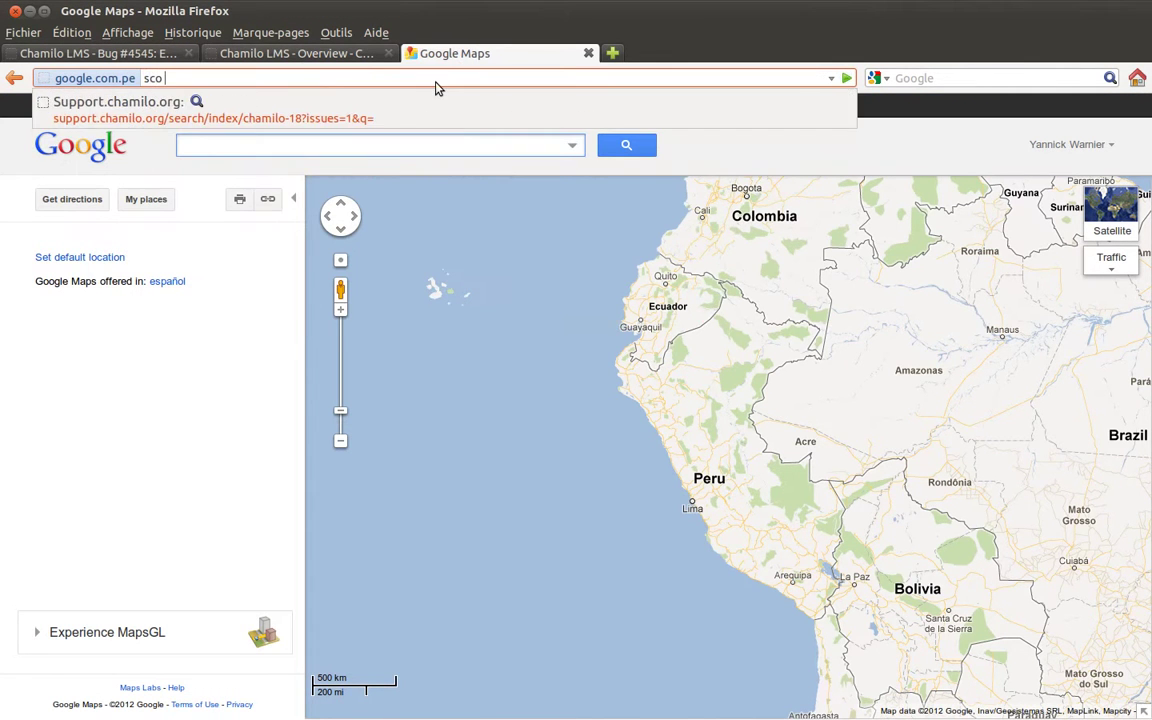
{"action": "type", "text": "4545"}
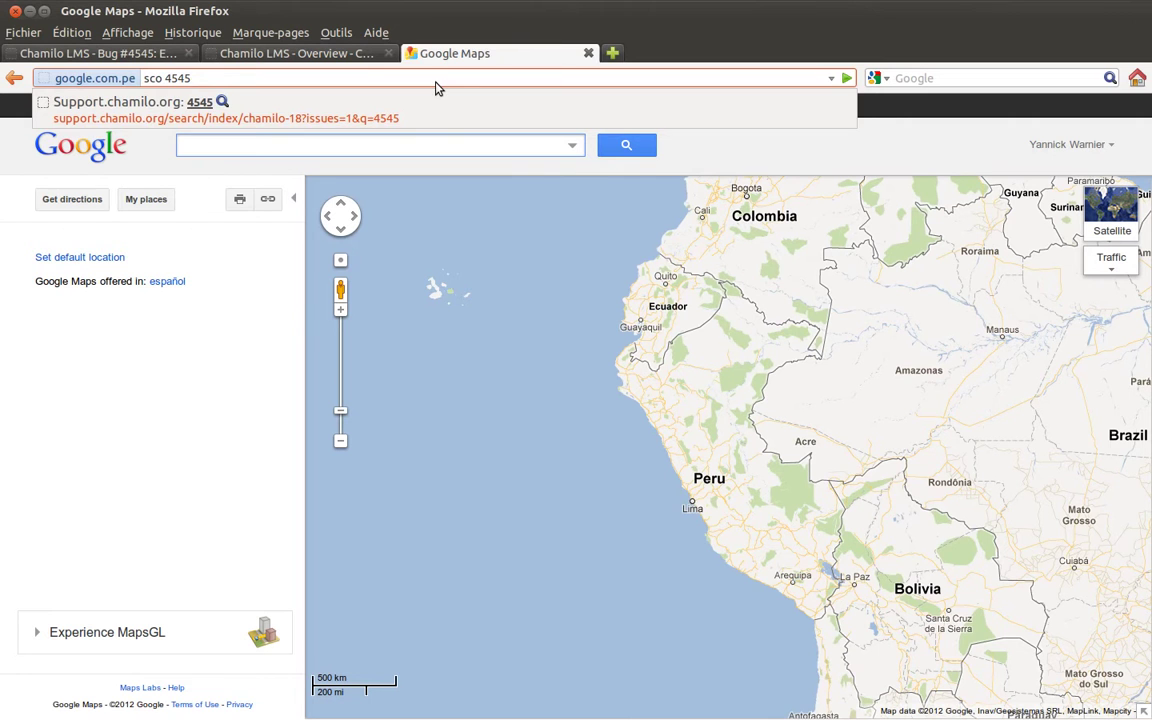
{"action": "key", "text": "Return"}
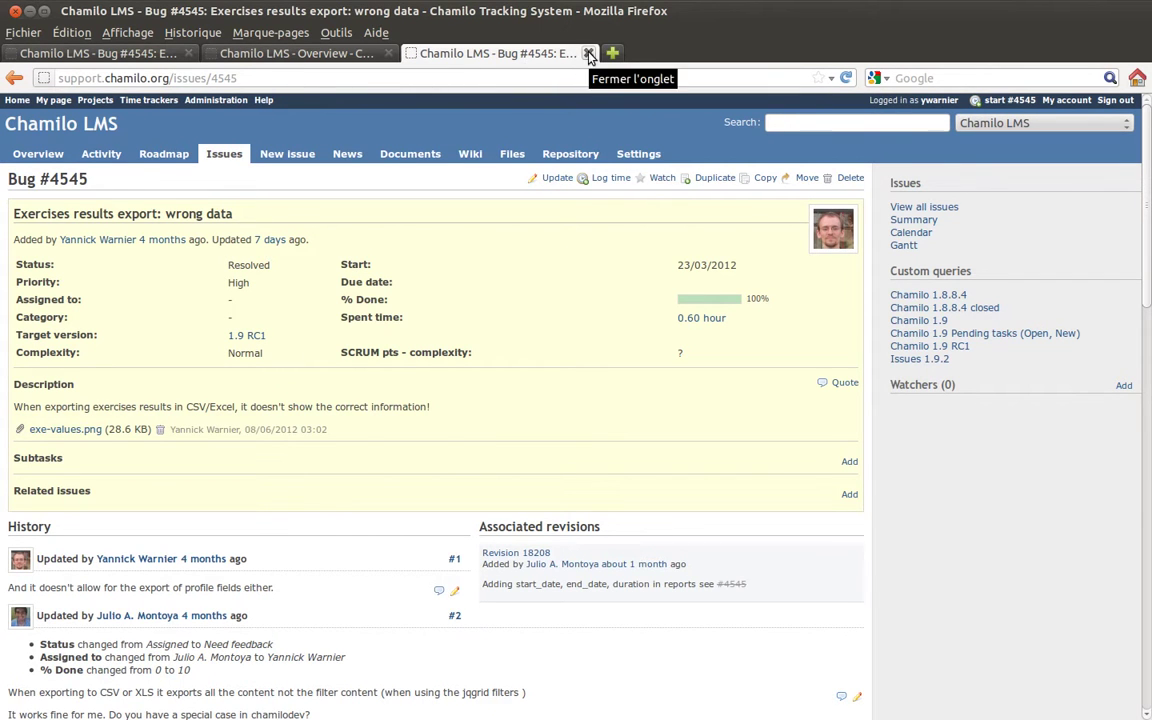
{"action": "left_click", "coordinate": [589, 54]}
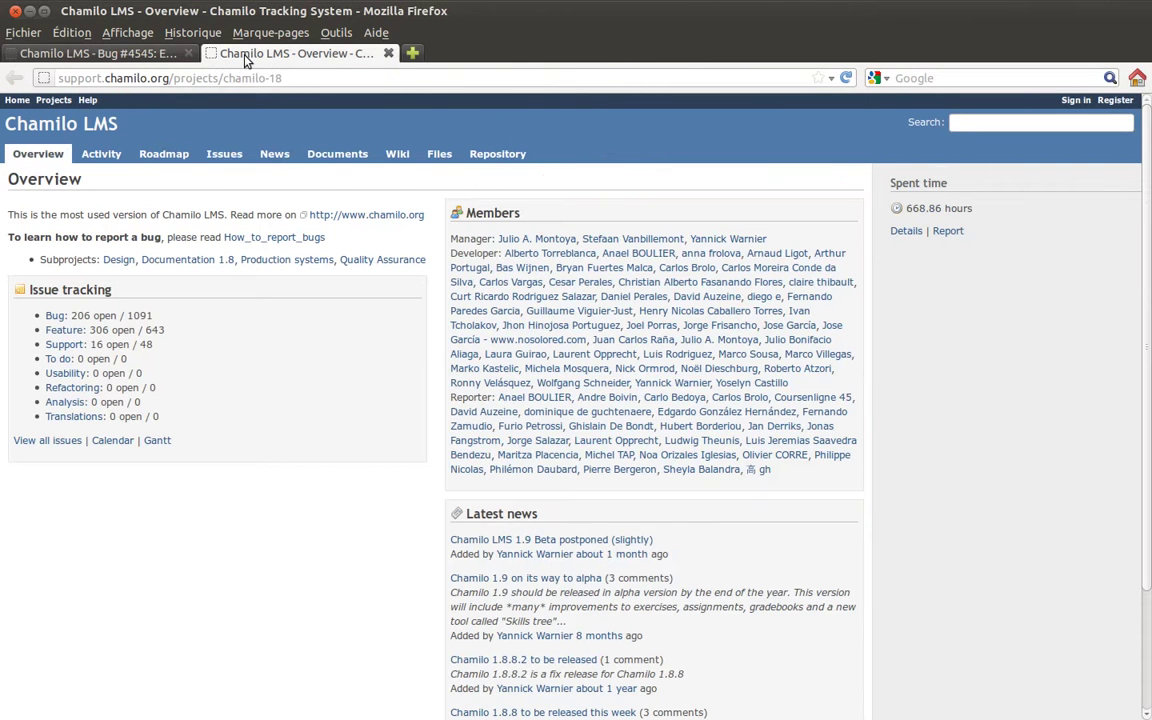
{"action": "left_click", "coordinate": [391, 53]}
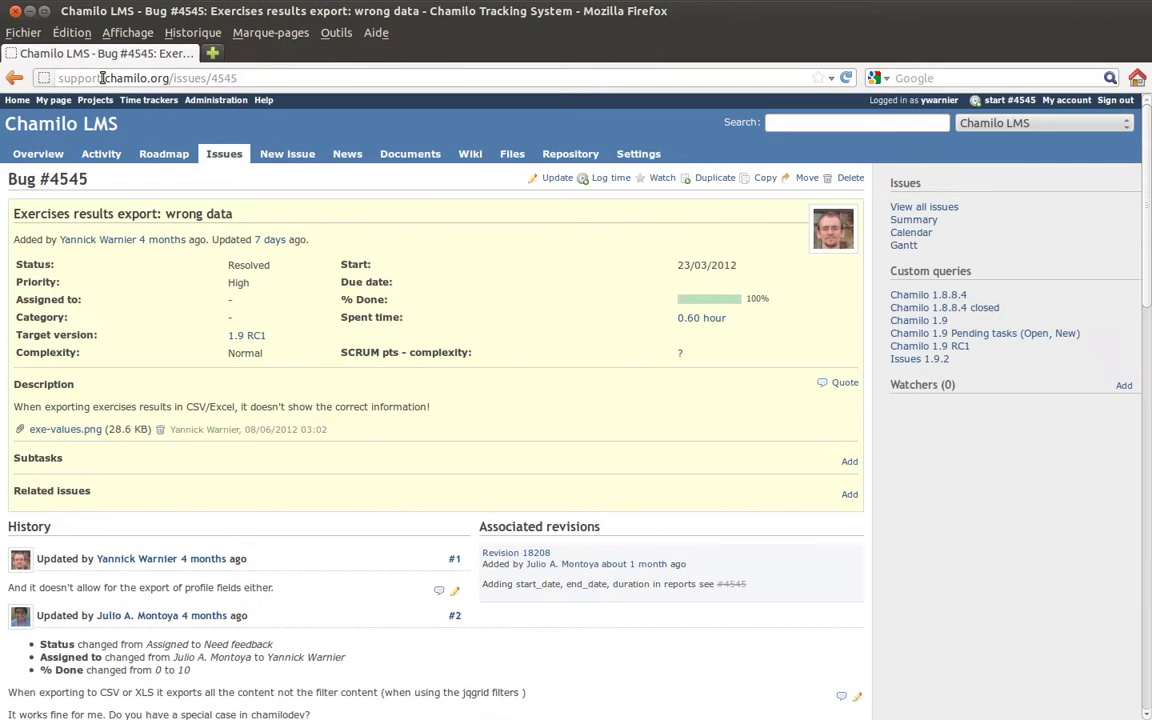
{"action": "left_click", "coordinate": [44, 154]}
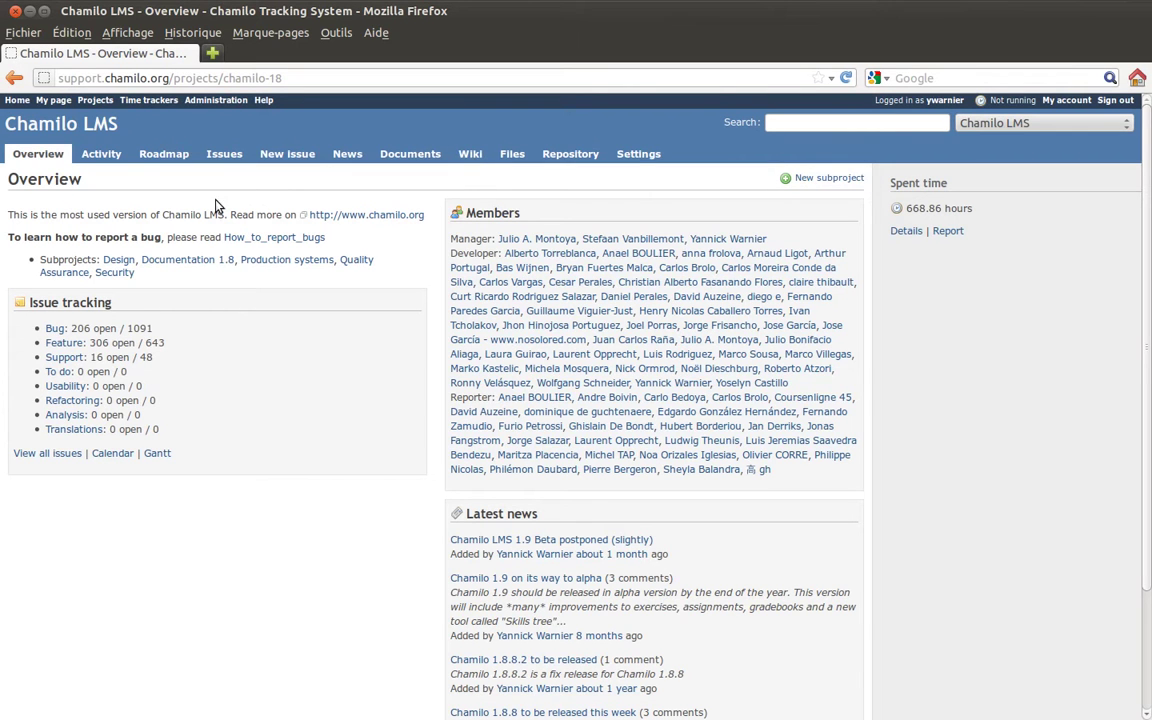
Open the project wiki on its 'Chamilo 1.8 extra info' page and scroll through it.
{"action": "left_click", "coordinate": [472, 160]}
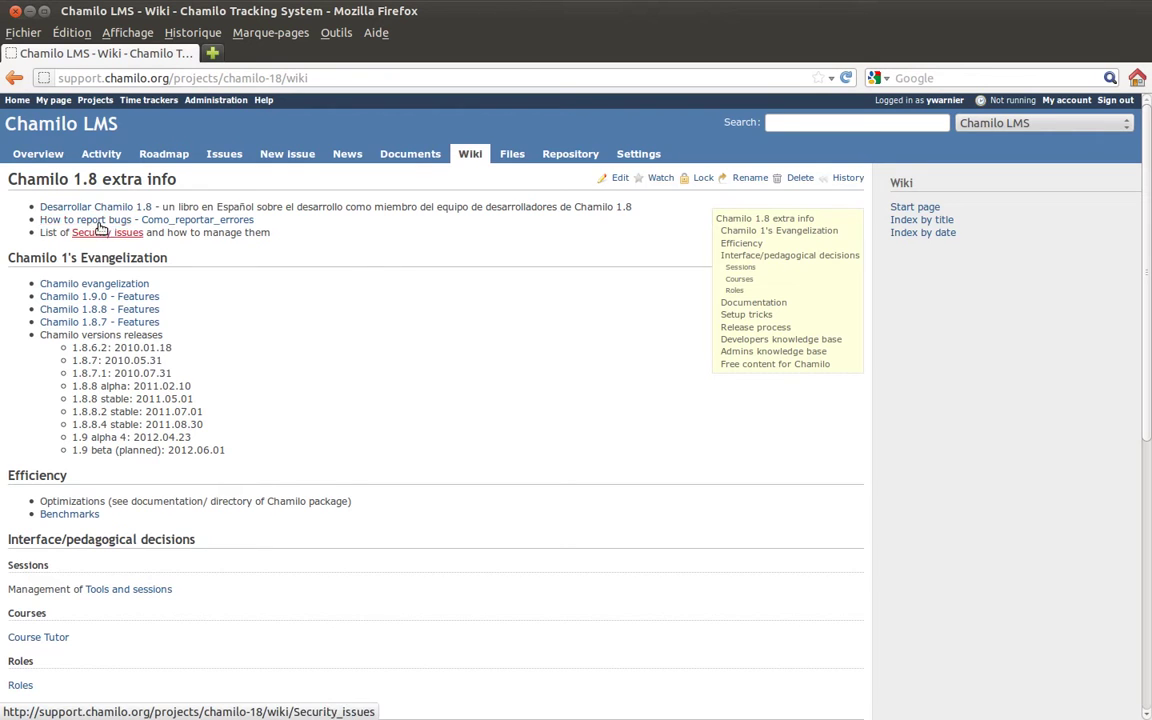
{"action": "scroll", "coordinate": [350, 249], "scroll_direction": "down", "scroll_amount": 8}
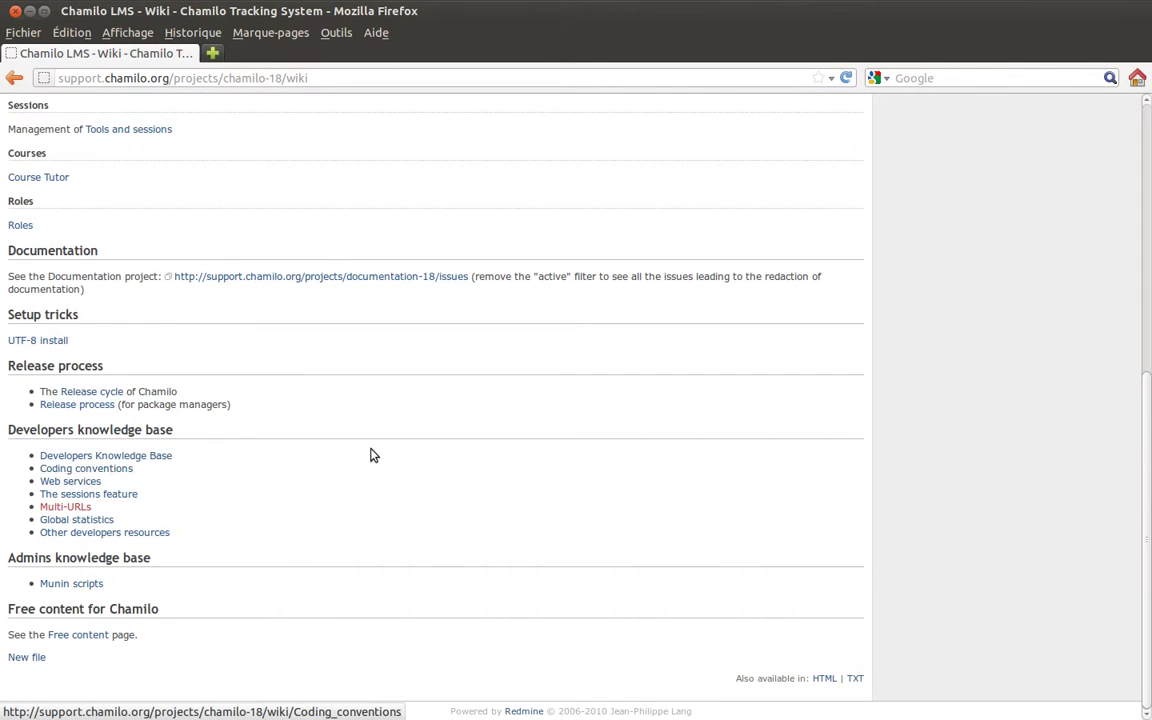
{"action": "scroll", "coordinate": [383, 418], "scroll_direction": "up", "scroll_amount": 8}
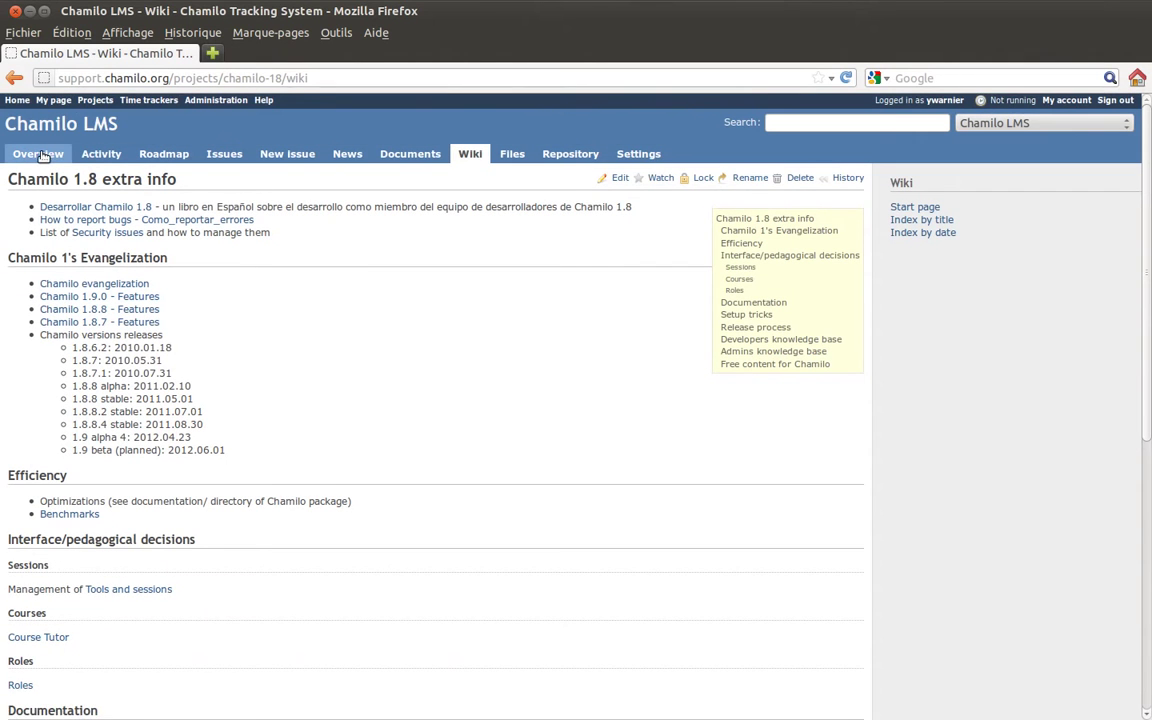
Return to the Overview, highlight the Bug, Feature and Support counts, and open the Calendar in a new tab.
{"action": "left_click", "coordinate": [40, 155]}
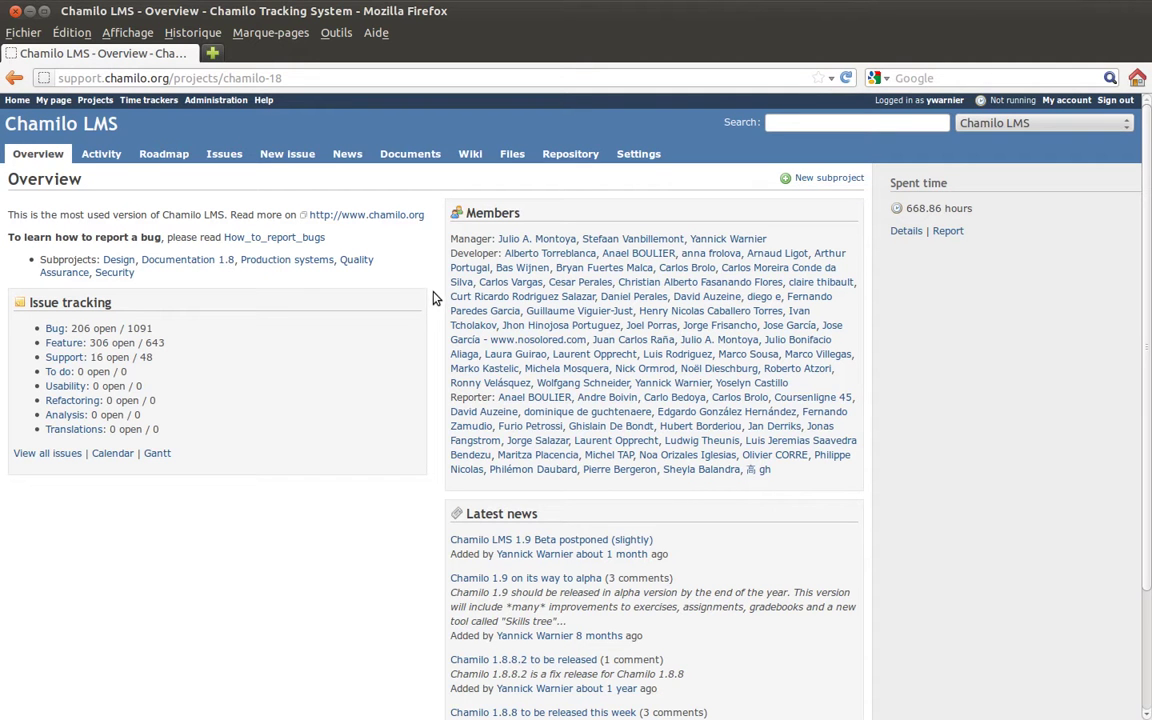
{"action": "scroll", "coordinate": [430, 303], "scroll_direction": "down", "scroll_amount": 3}
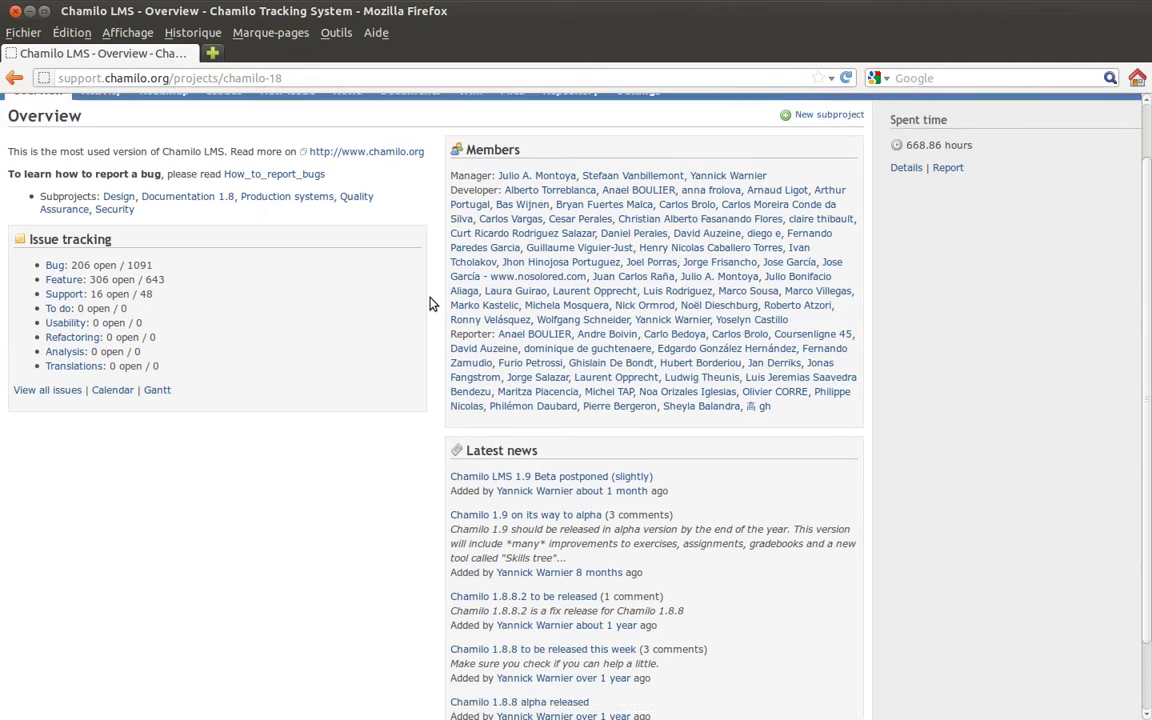
{"action": "scroll", "coordinate": [429, 301], "scroll_direction": "up", "scroll_amount": 3}
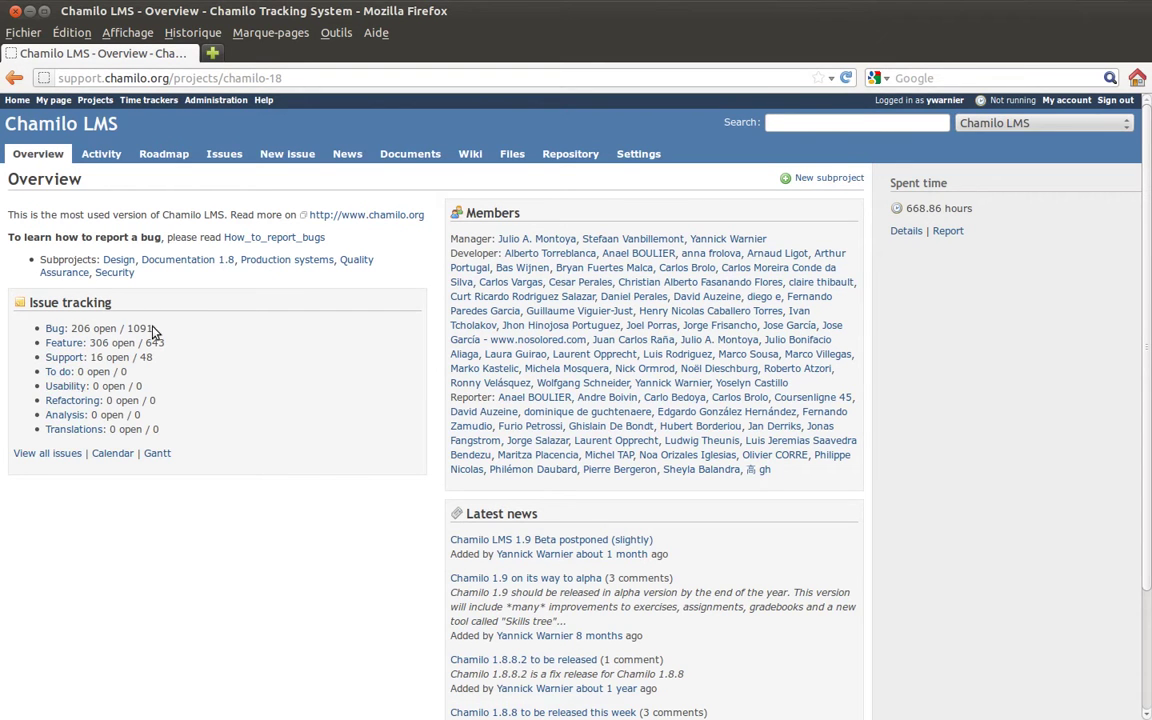
{"action": "left_click_drag", "start_coordinate": [160, 362], "coordinate": [30, 295]}
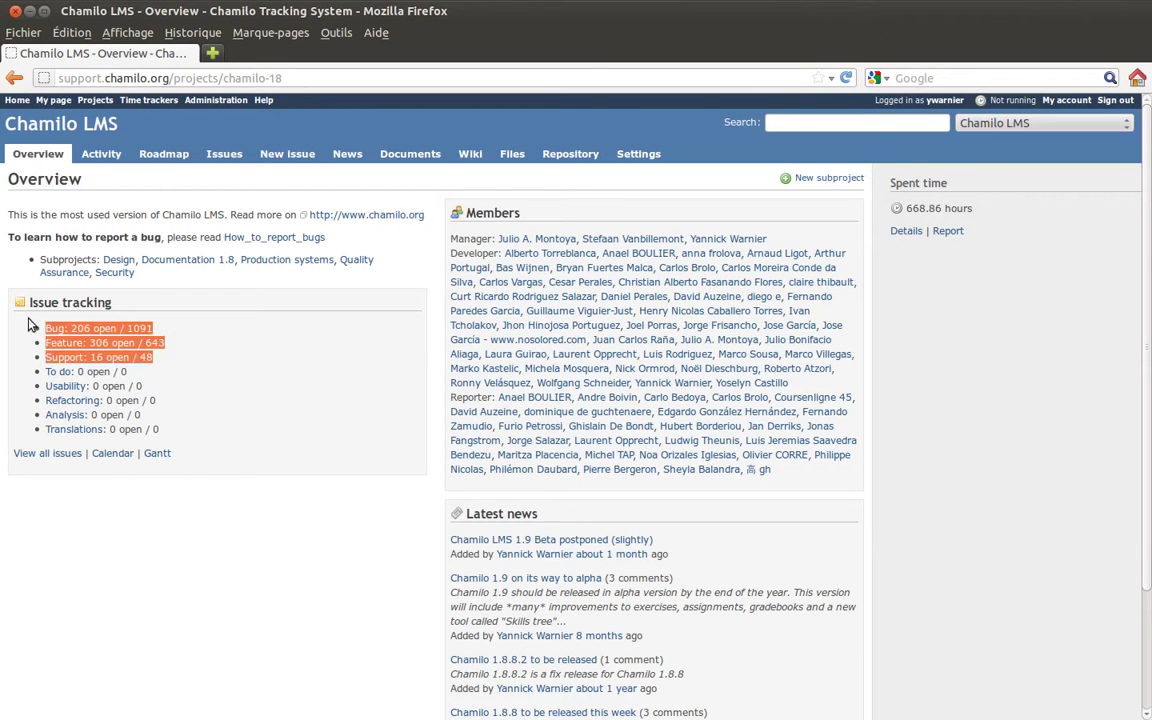
{"action": "left_click", "coordinate": [30, 298]}
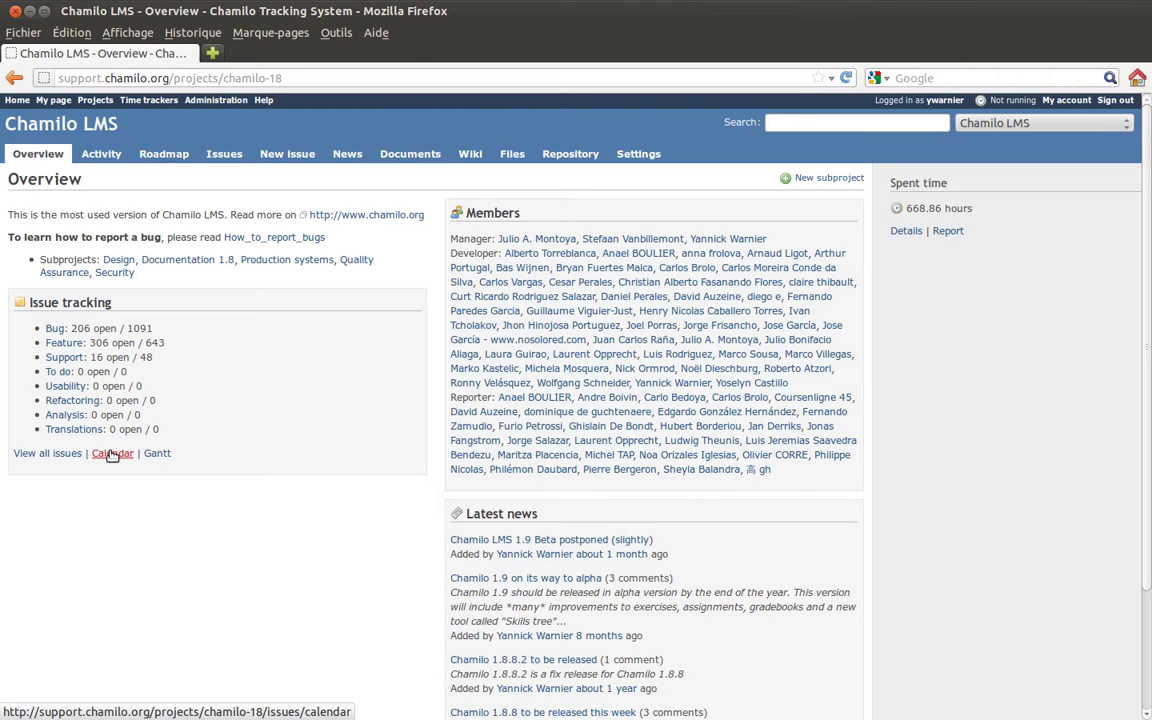
{"action": "middle_click", "coordinate": [113, 455]}
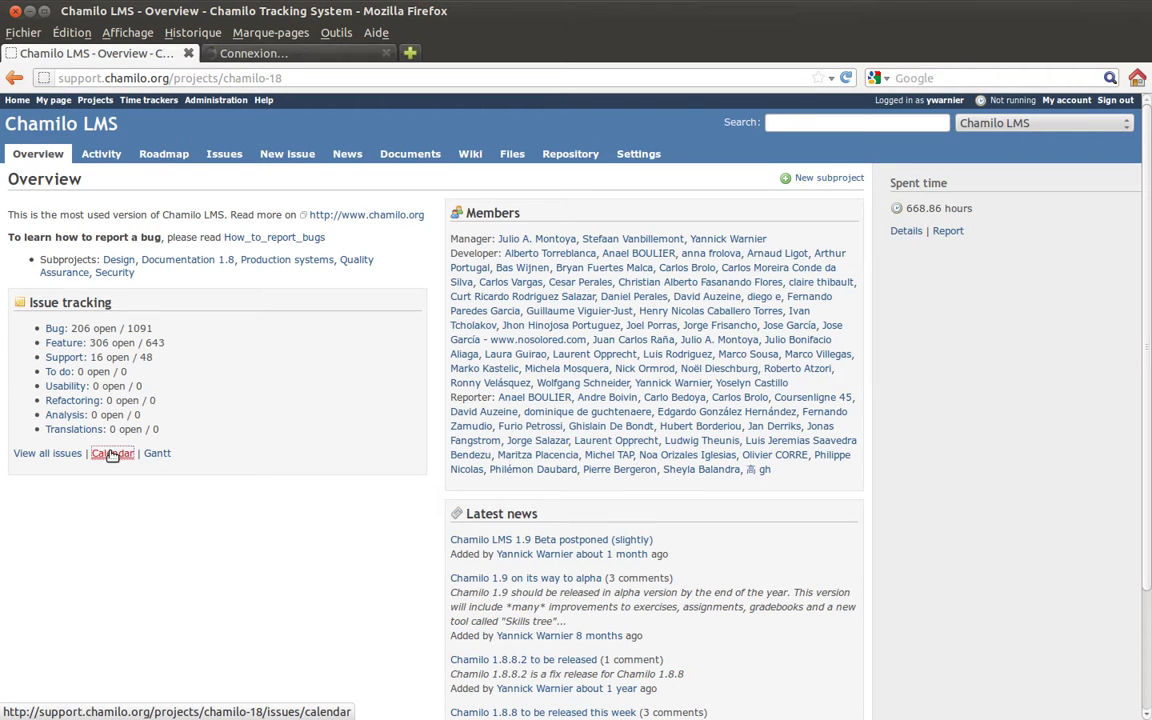
Switch to the July 2012 issue calendar tab and browse its open bugs and features by day.
{"action": "left_click", "coordinate": [284, 55]}
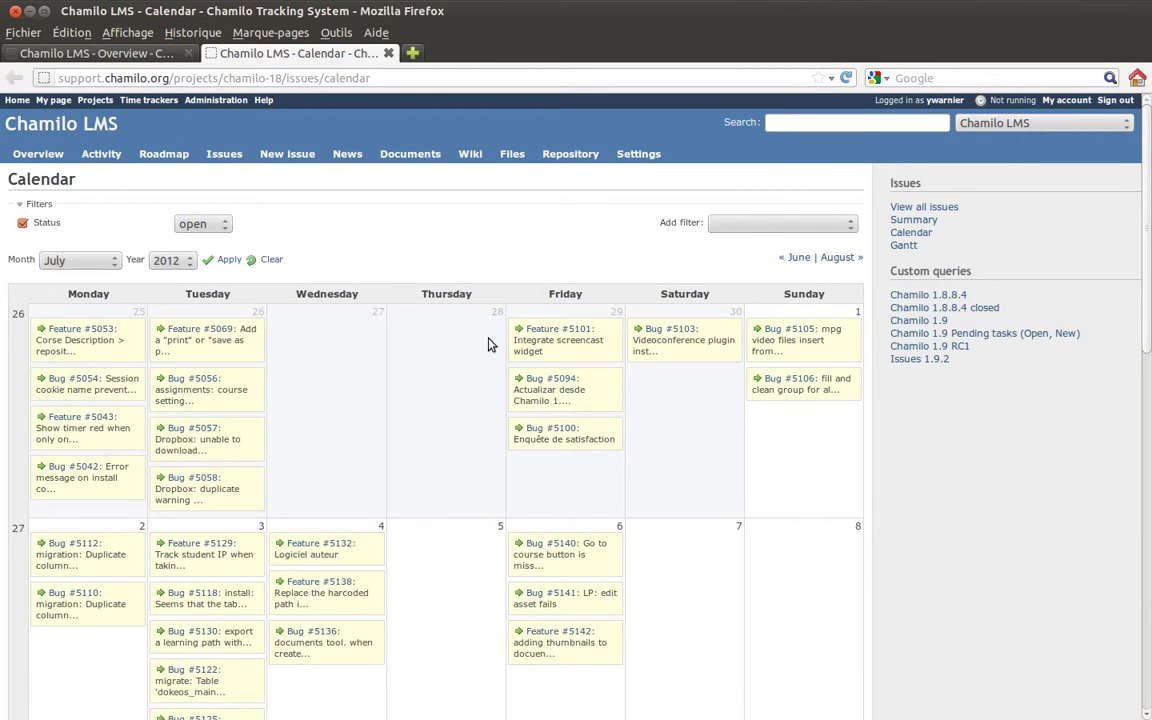
{"action": "scroll", "coordinate": [490, 345], "scroll_direction": "down", "scroll_amount": 3}
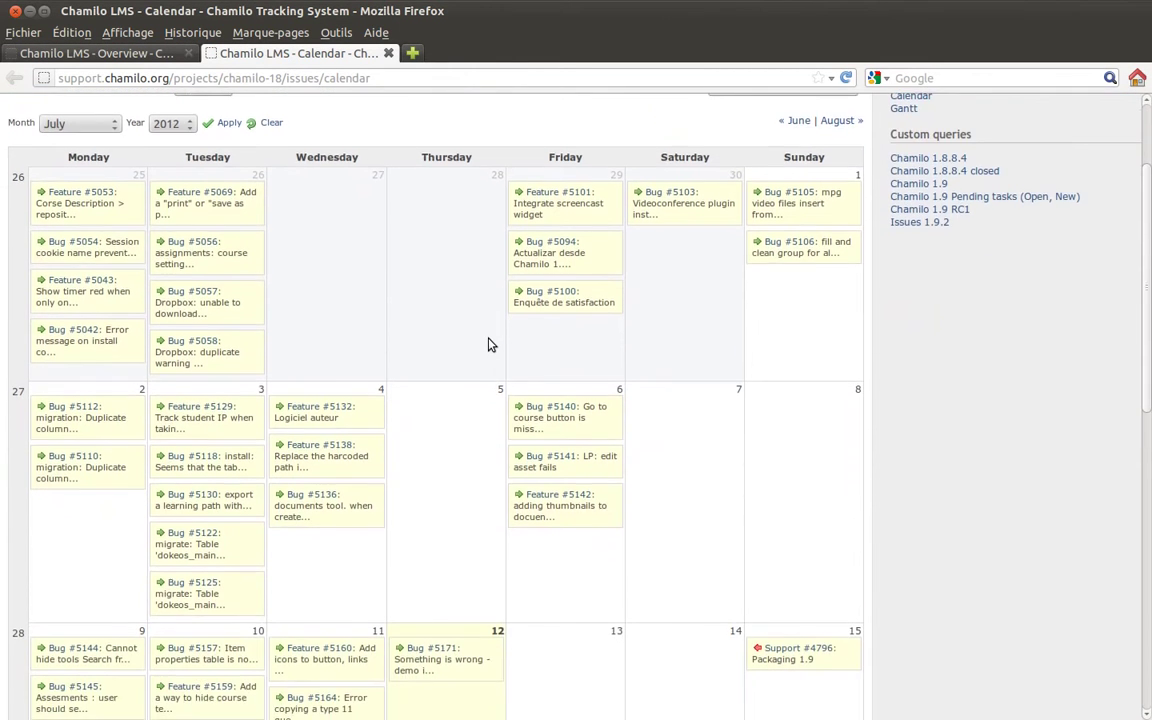
{"action": "scroll", "coordinate": [490, 345], "scroll_direction": "down", "scroll_amount": 8}
{"action": "scroll", "coordinate": [490, 345], "scroll_direction": "down", "scroll_amount": 7}
{"action": "scroll", "coordinate": [490, 345], "scroll_direction": "up", "scroll_amount": 5}
{"action": "scroll", "coordinate": [490, 345], "scroll_direction": "up", "scroll_amount": 4}
{"action": "mouse_move", "coordinate": [278, 420]}
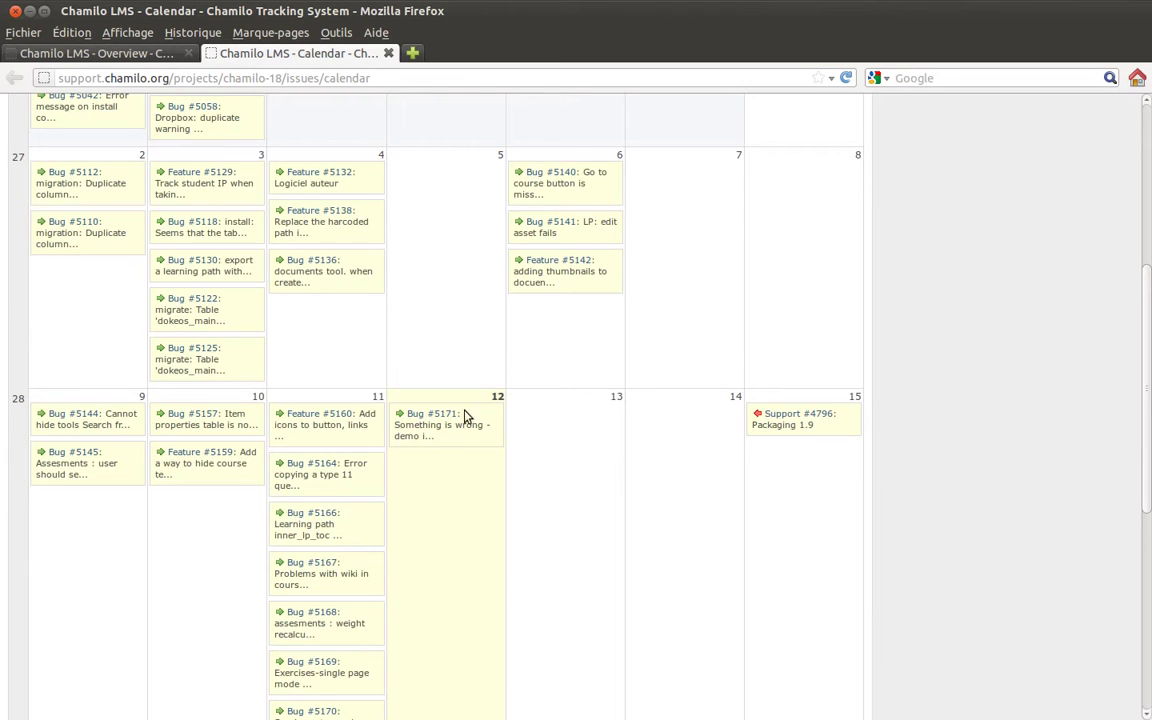
{"action": "scroll", "coordinate": [478, 500], "scroll_direction": "down", "scroll_amount": 8}
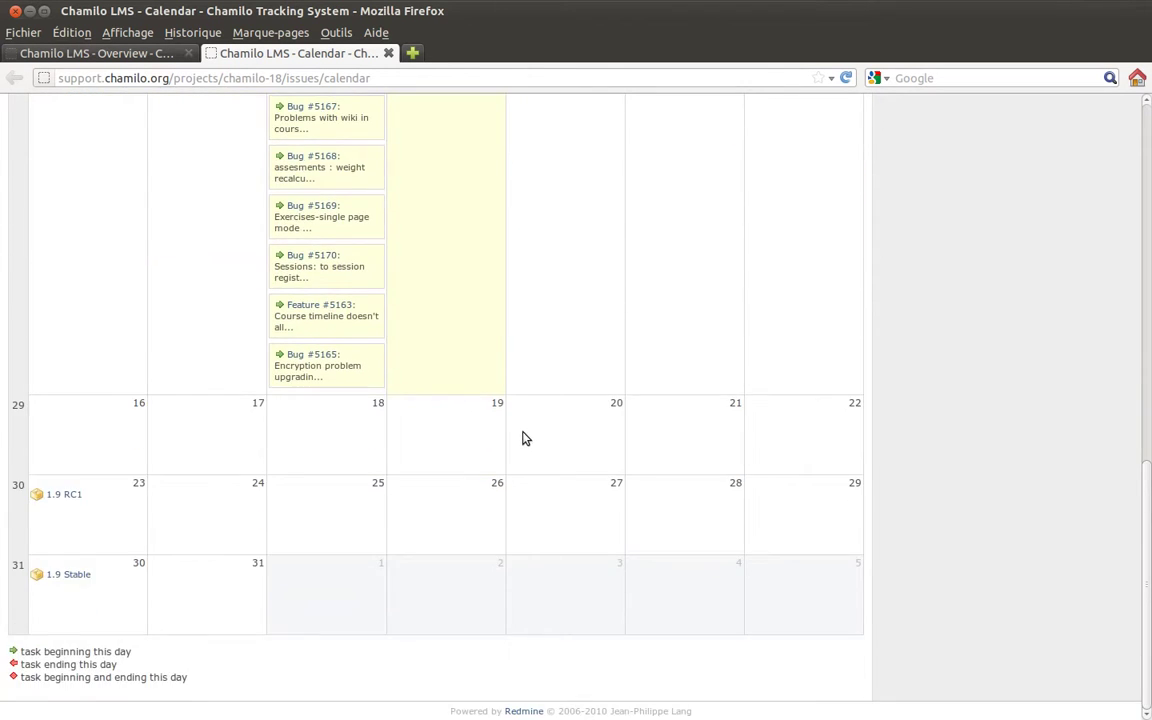
{"action": "scroll", "coordinate": [524, 438], "scroll_direction": "up", "scroll_amount": 10}
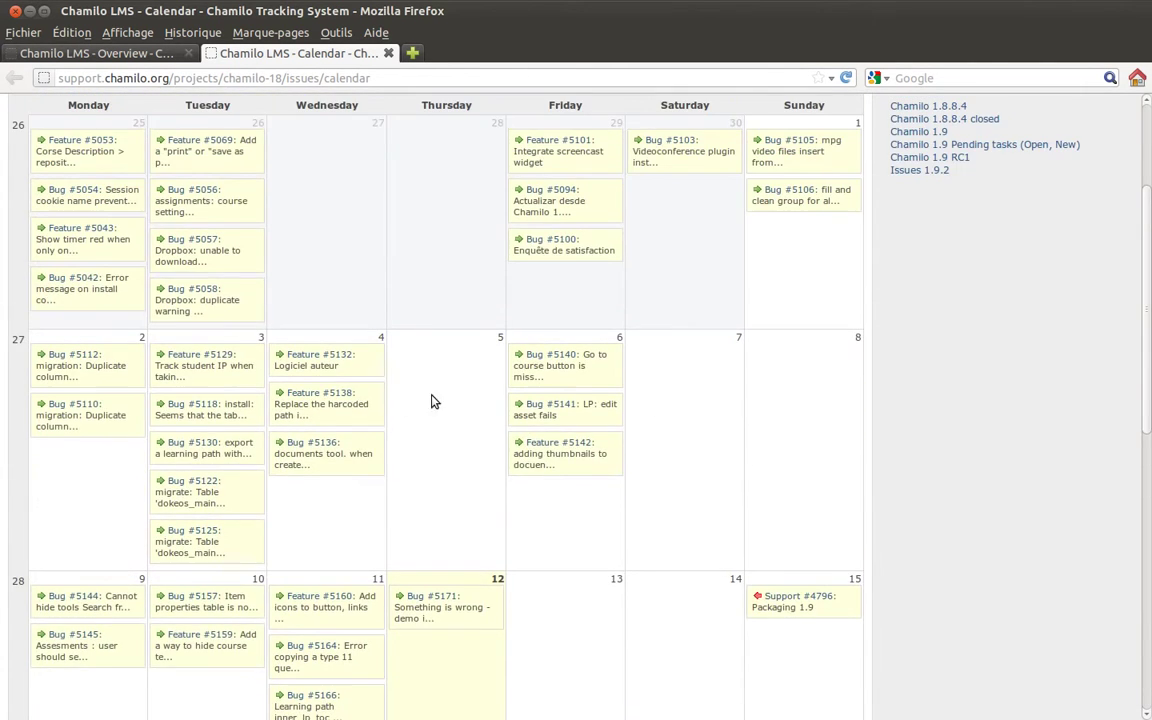
{"action": "scroll", "coordinate": [450, 396], "scroll_direction": "up", "scroll_amount": 2}
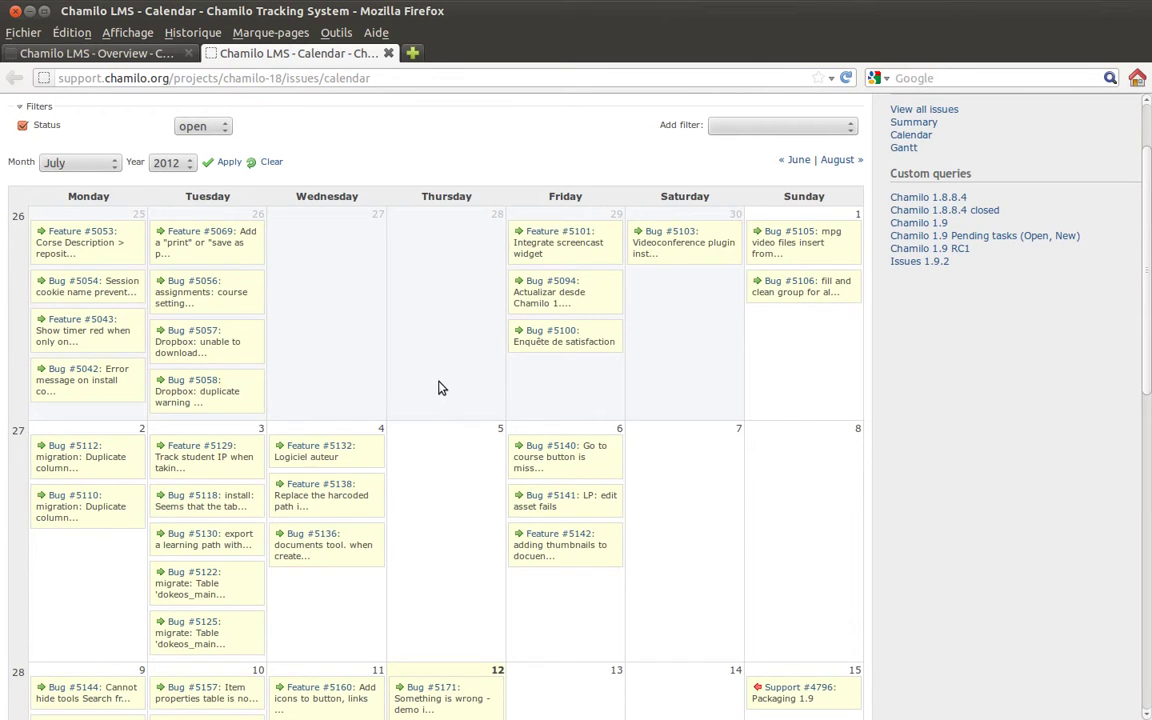
{"action": "scroll", "coordinate": [449, 380], "scroll_direction": "down", "scroll_amount": 2}
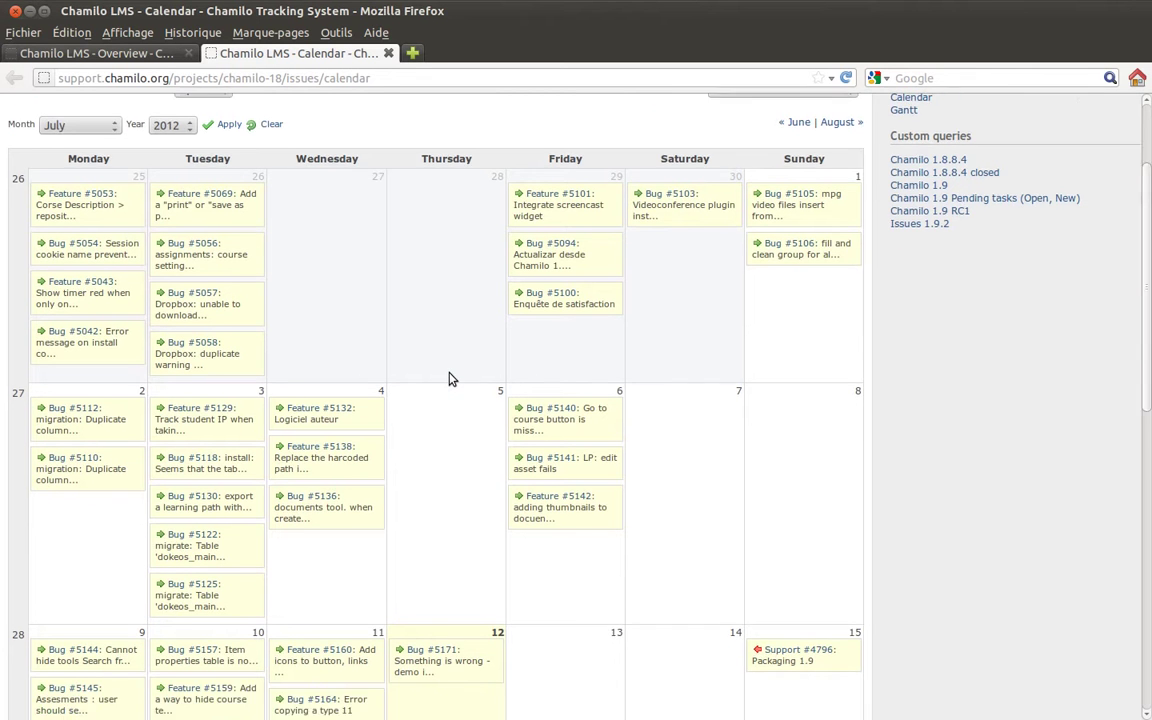
{"action": "scroll", "coordinate": [452, 380], "scroll_direction": "up", "scroll_amount": 1}
{"action": "scroll", "coordinate": [449, 380], "scroll_direction": "up", "scroll_amount": 2}
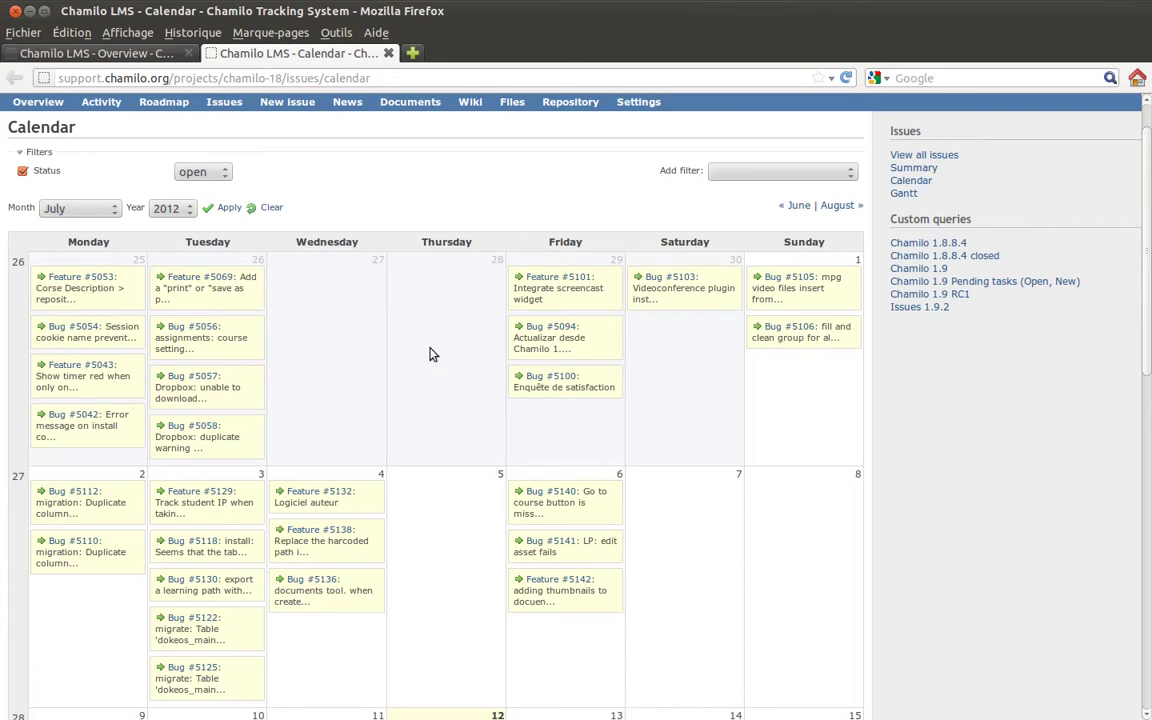
{"action": "scroll", "coordinate": [260, 130], "scroll_direction": "up", "scroll_amount": 1}
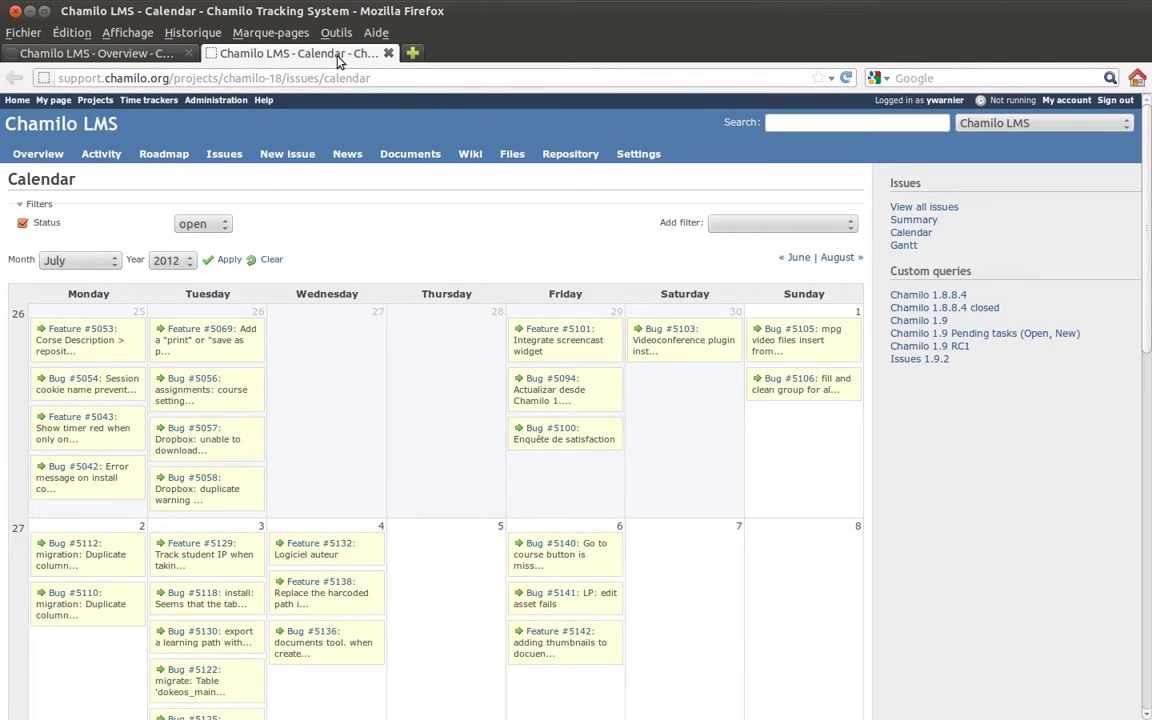
Close the calendar tab and scroll down through the Gantt chart of open issues.
{"action": "left_click", "coordinate": [388, 53]}
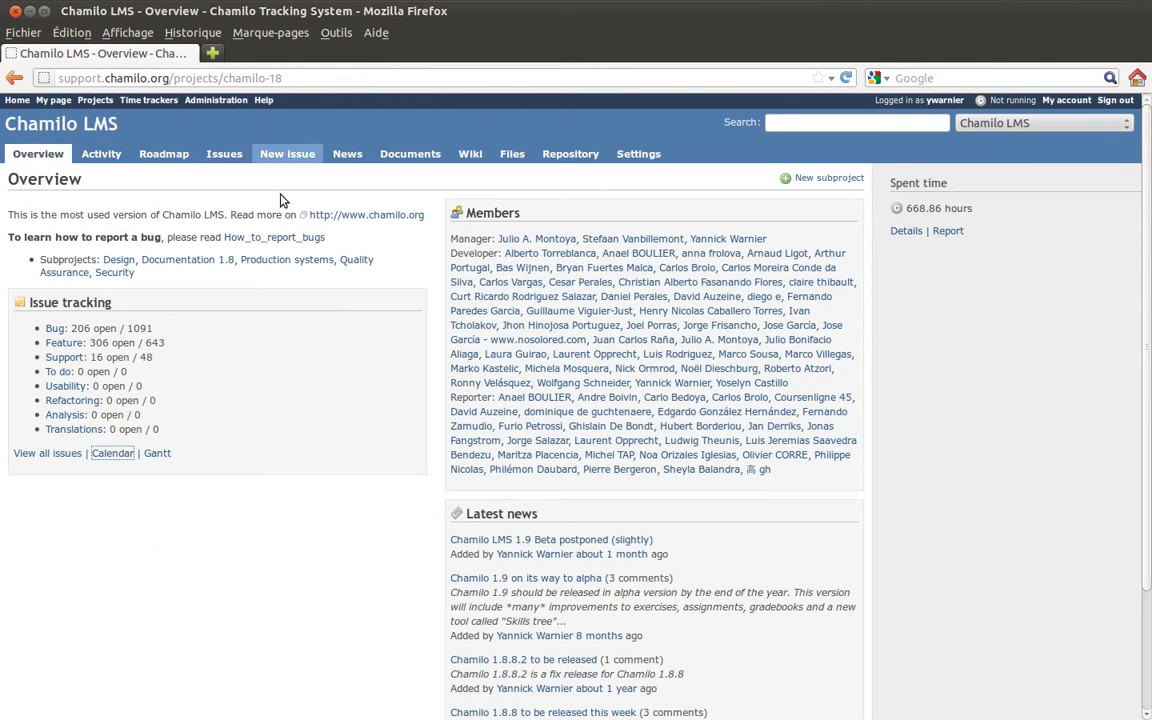
{"action": "left_click", "coordinate": [158, 454]}
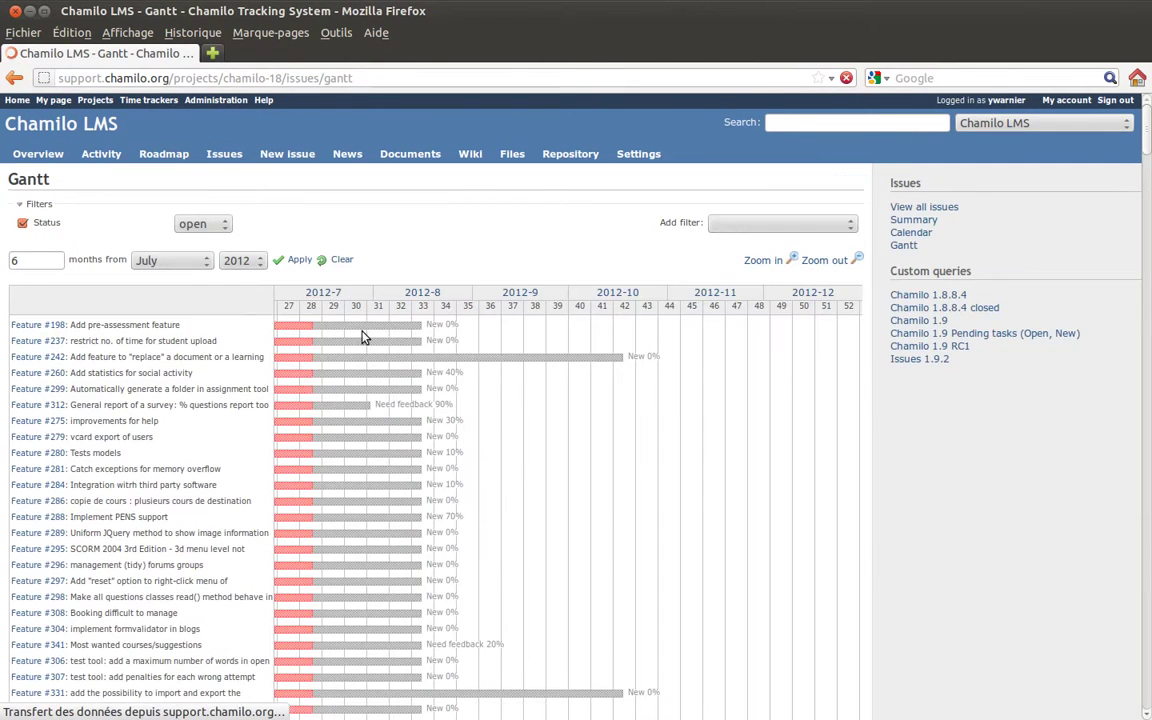
{"action": "scroll", "coordinate": [548, 404], "scroll_direction": "down", "scroll_amount": 5}
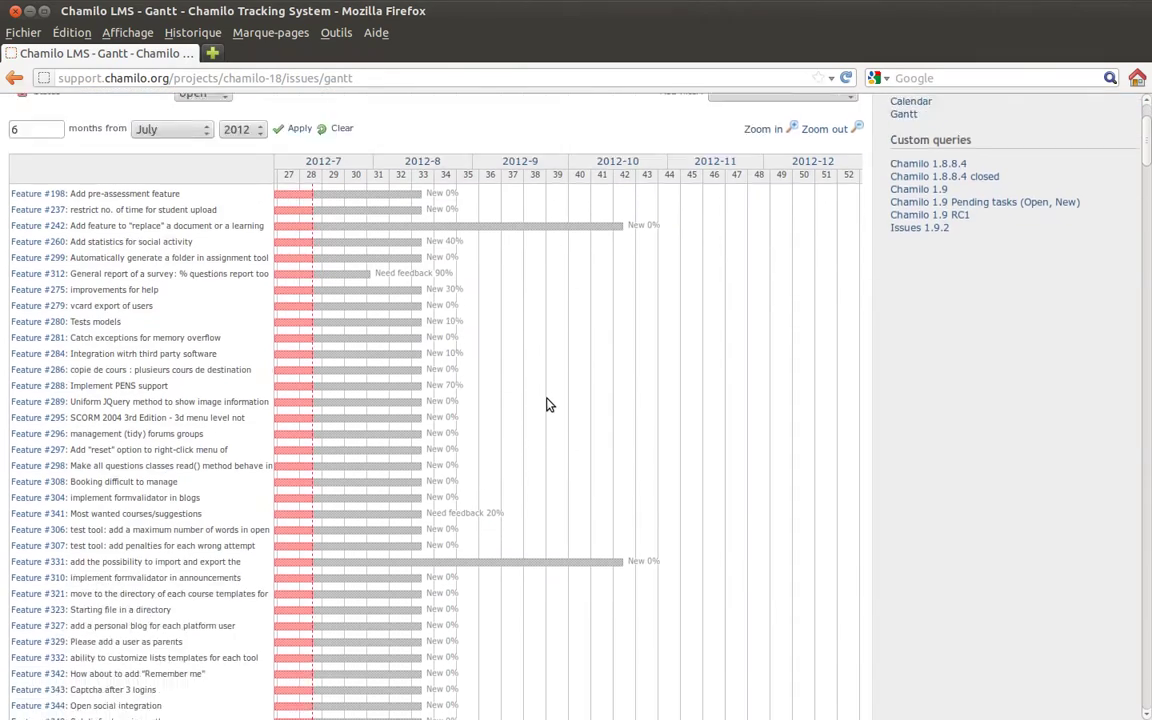
{"action": "scroll", "coordinate": [548, 404], "scroll_direction": "down", "scroll_amount": 20}
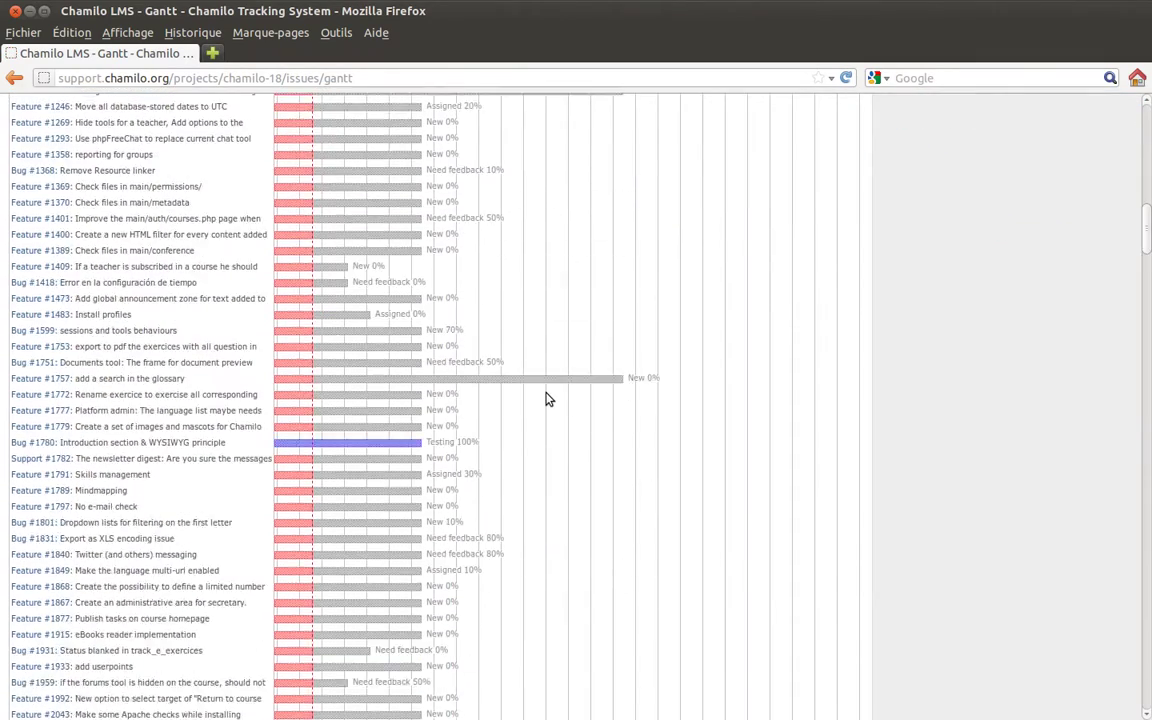
{"action": "scroll", "coordinate": [548, 399], "scroll_direction": "down", "scroll_amount": 16}
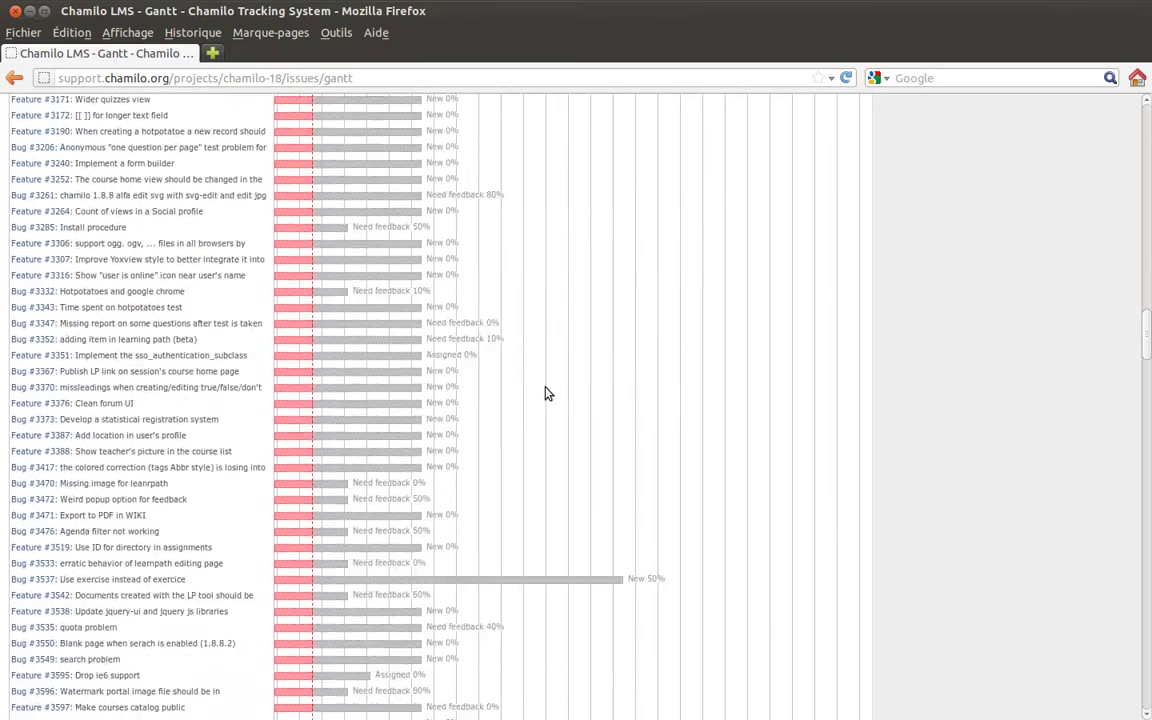
{"action": "scroll", "coordinate": [548, 394], "scroll_direction": "down", "scroll_amount": 20}
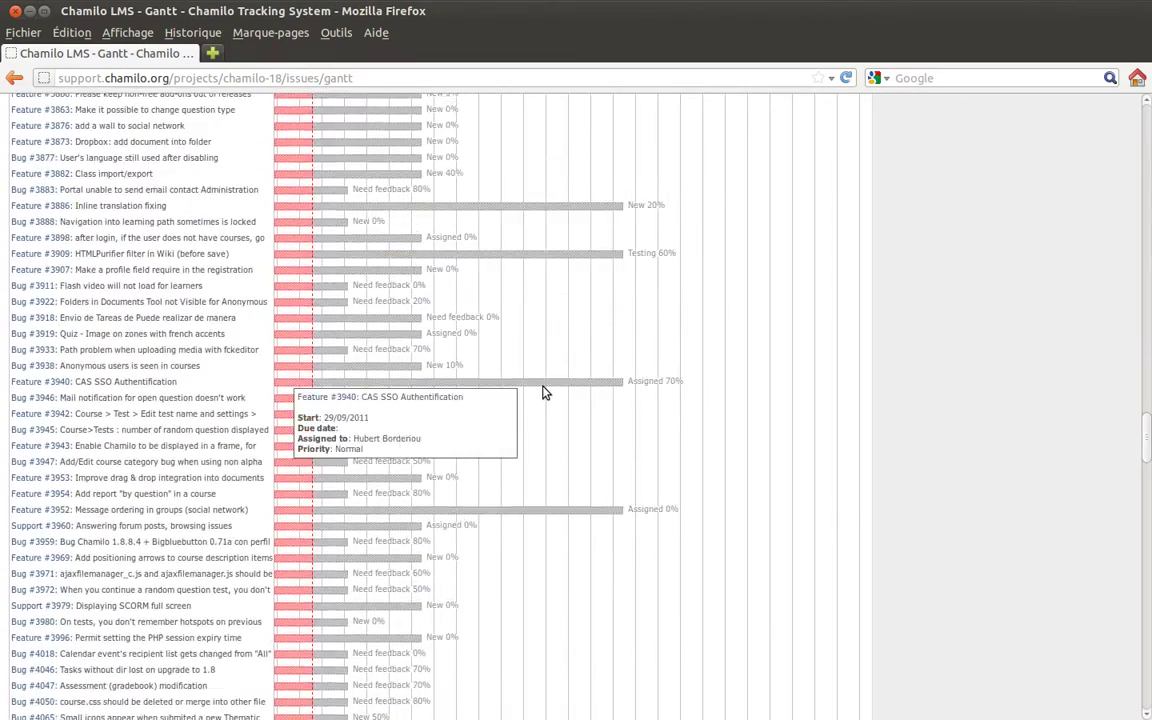
{"action": "scroll", "coordinate": [545, 393], "scroll_direction": "down", "scroll_amount": 10}
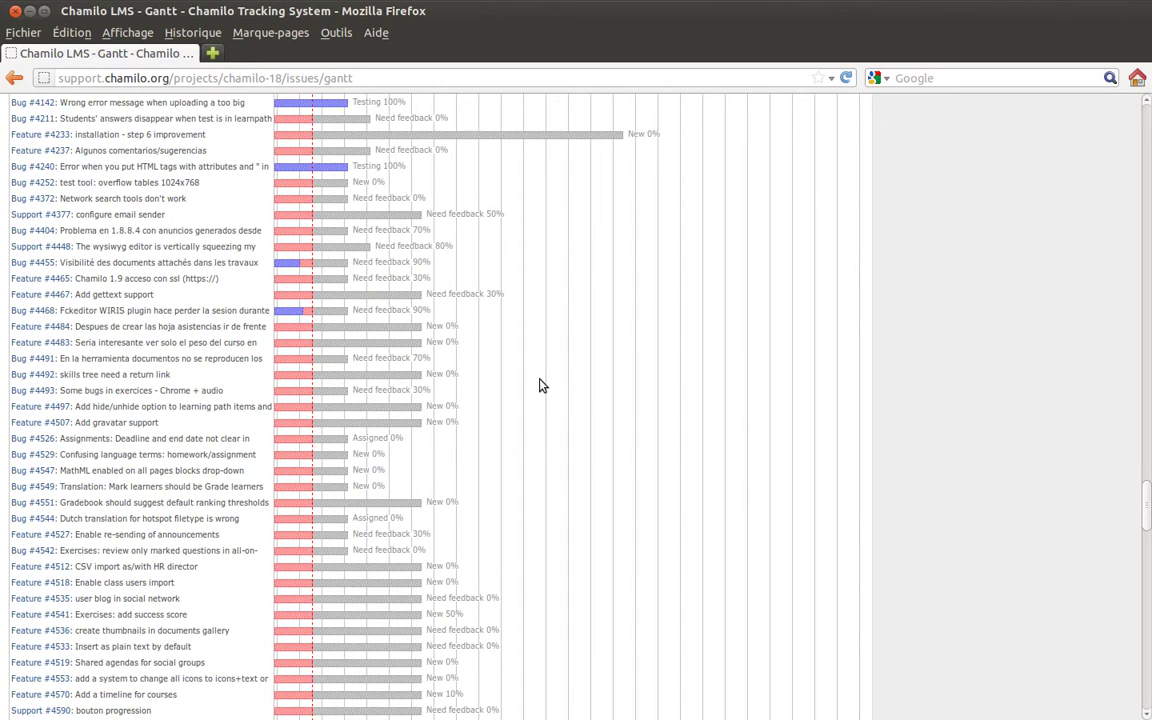
{"action": "scroll", "coordinate": [540, 389], "scroll_direction": "down", "scroll_amount": 2}
{"action": "scroll", "coordinate": [540, 387], "scroll_direction": "up", "scroll_amount": 3}
{"action": "scroll", "coordinate": [540, 386], "scroll_direction": "up", "scroll_amount": 2}
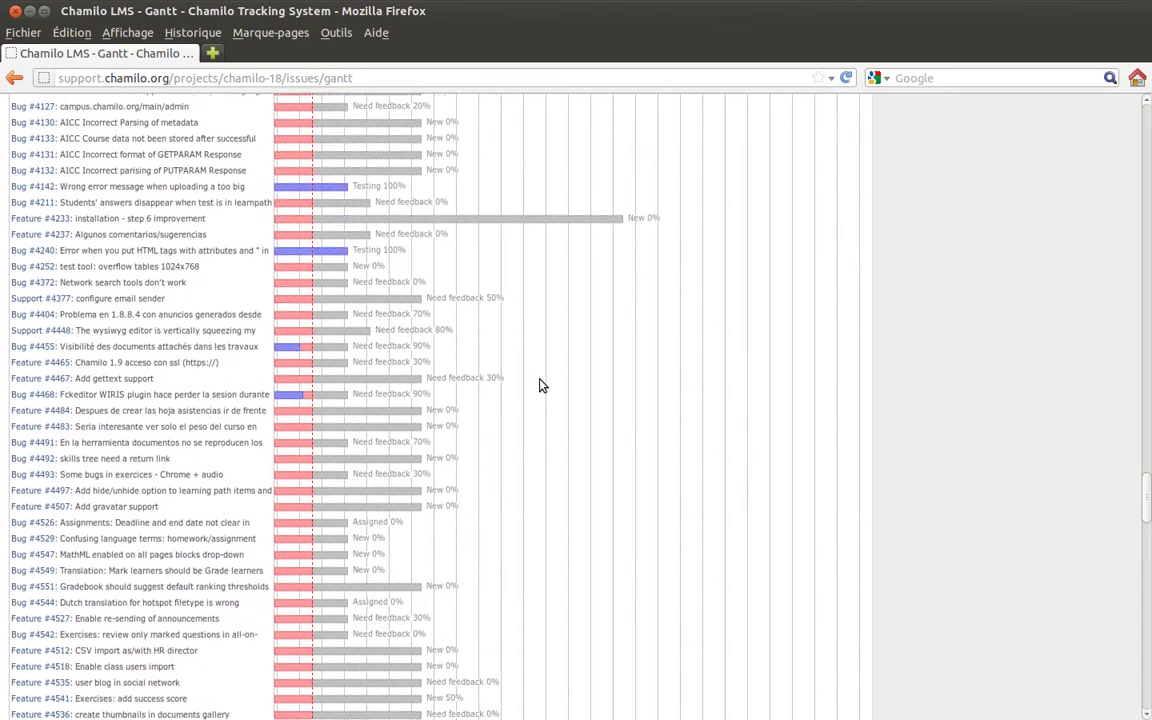
{"action": "scroll", "coordinate": [540, 386], "scroll_direction": "down", "scroll_amount": 6}
{"action": "scroll", "coordinate": [540, 386], "scroll_direction": "down", "scroll_amount": 15}
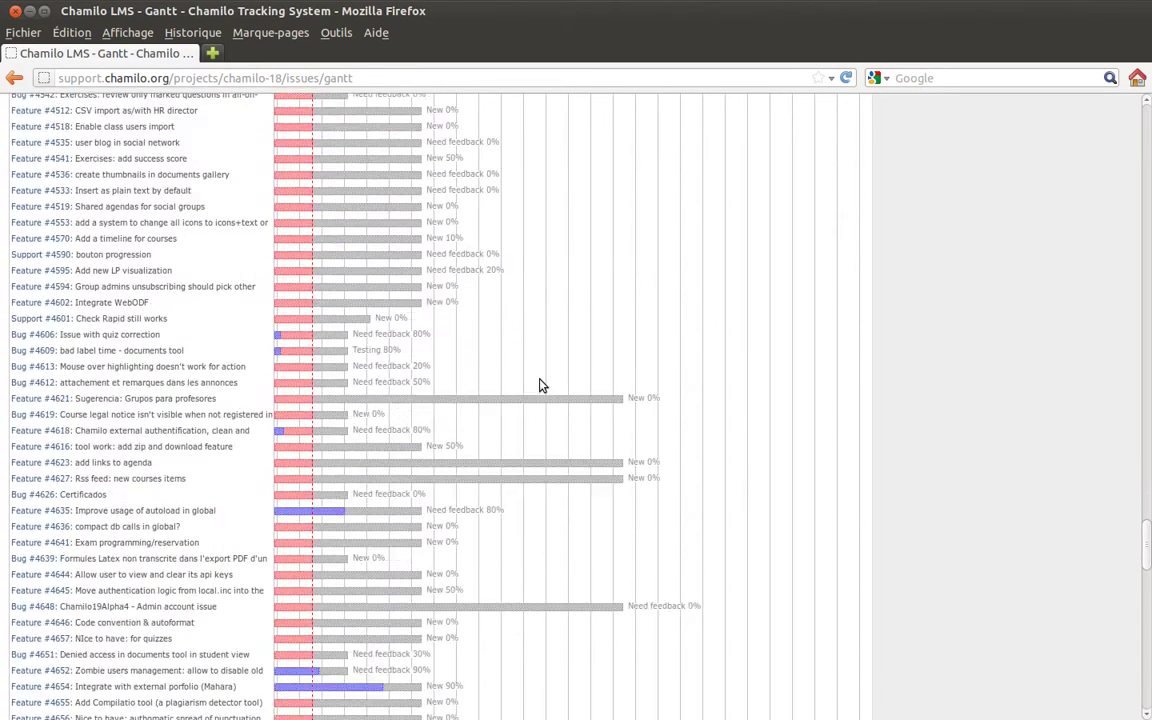
{"action": "scroll", "coordinate": [540, 386], "scroll_direction": "down", "scroll_amount": 20}
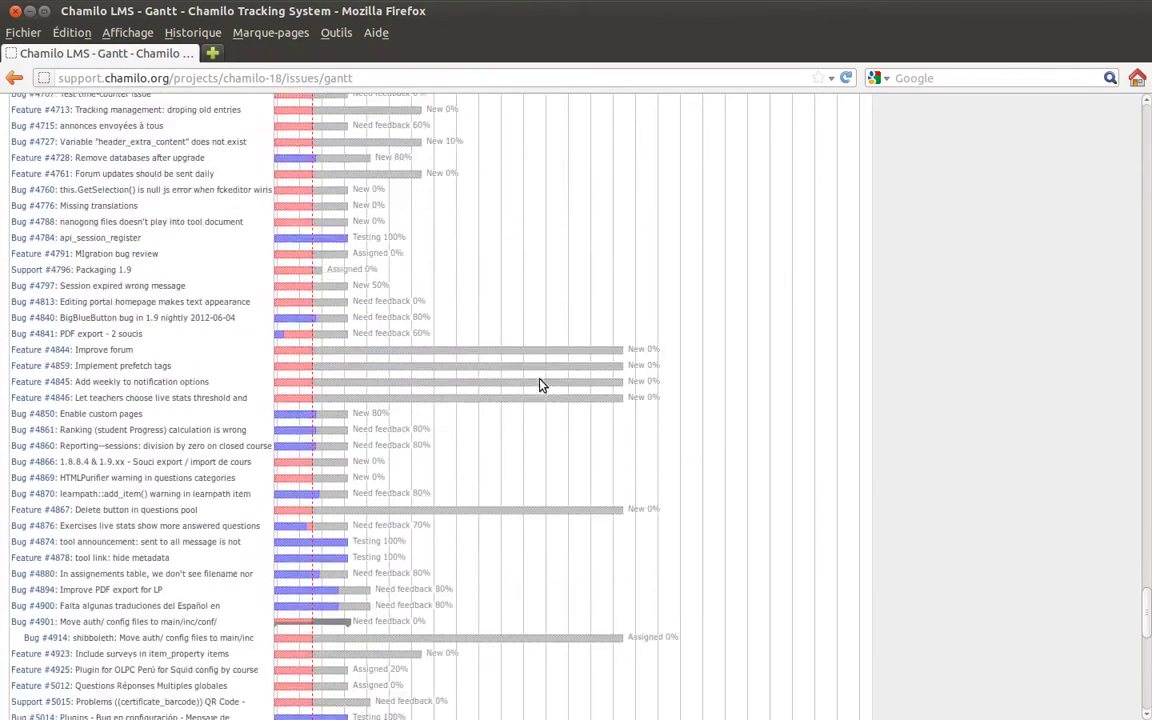
{"action": "scroll", "coordinate": [540, 386], "scroll_direction": "down", "scroll_amount": 6}
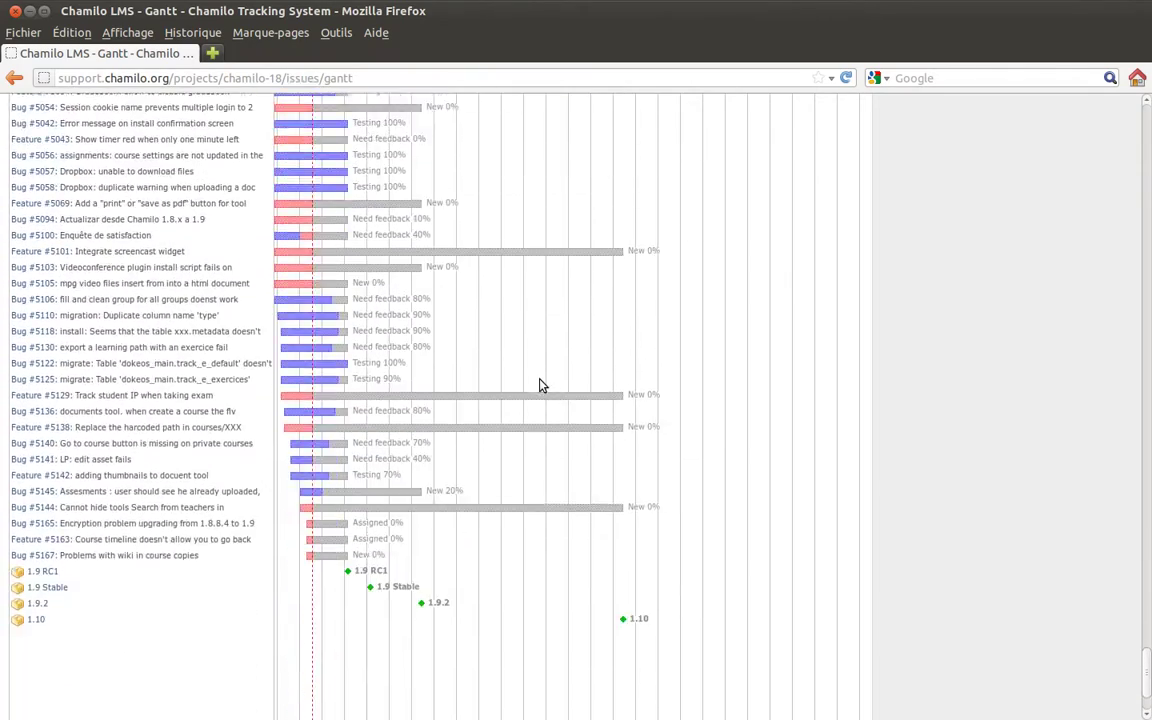
Scroll back to the top of the Gantt chart and return to the project Overview.
{"action": "scroll", "coordinate": [540, 386], "scroll_direction": "up", "scroll_amount": 1}
{"action": "scroll", "coordinate": [540, 386], "scroll_direction": "up", "scroll_amount": 4}
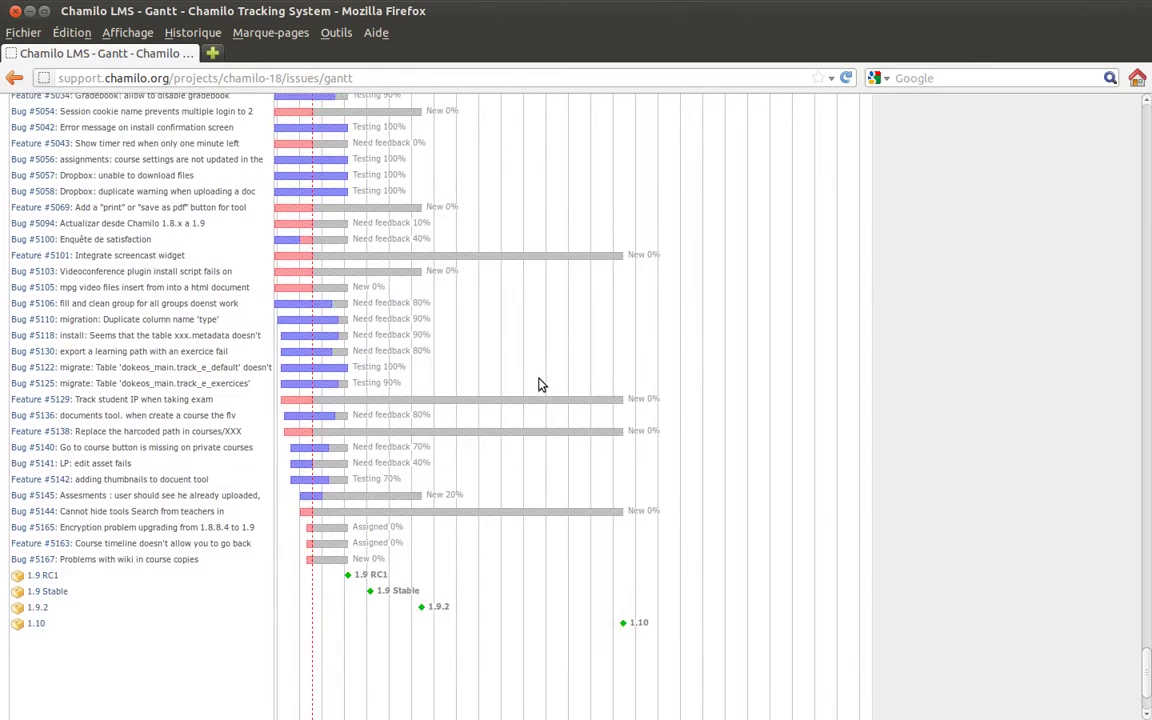
{"action": "scroll", "coordinate": [540, 386], "scroll_direction": "up", "scroll_amount": 4}
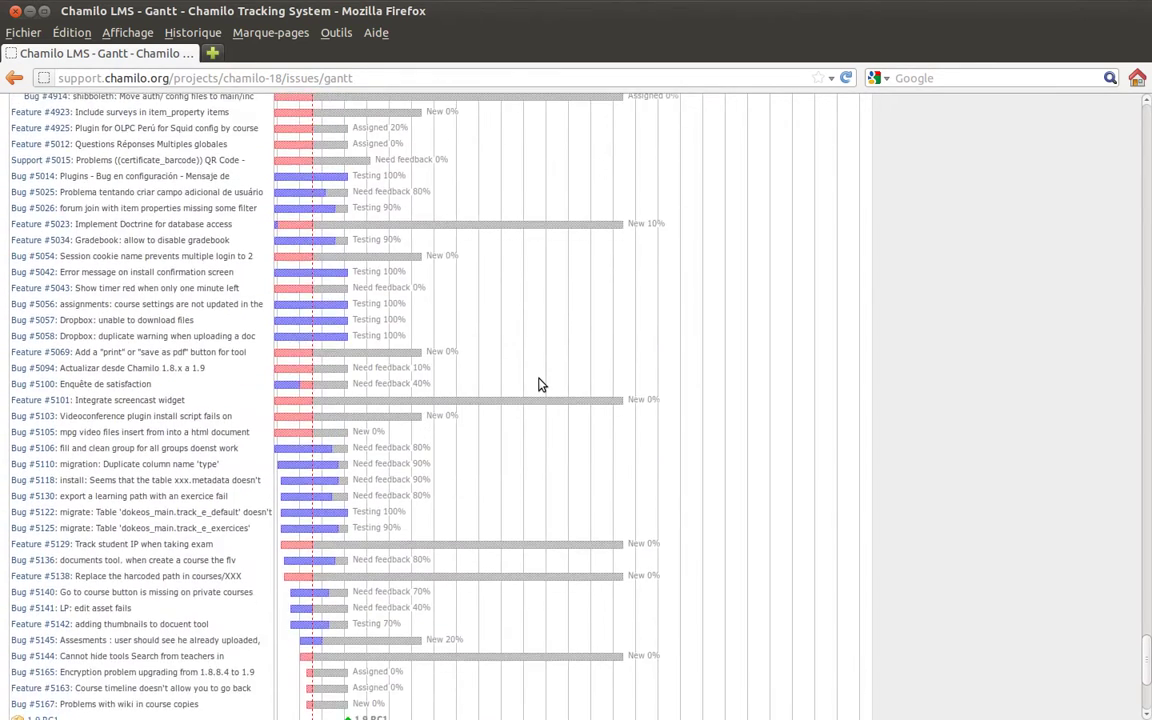
{"action": "scroll", "coordinate": [540, 386], "scroll_direction": "up", "scroll_amount": 4}
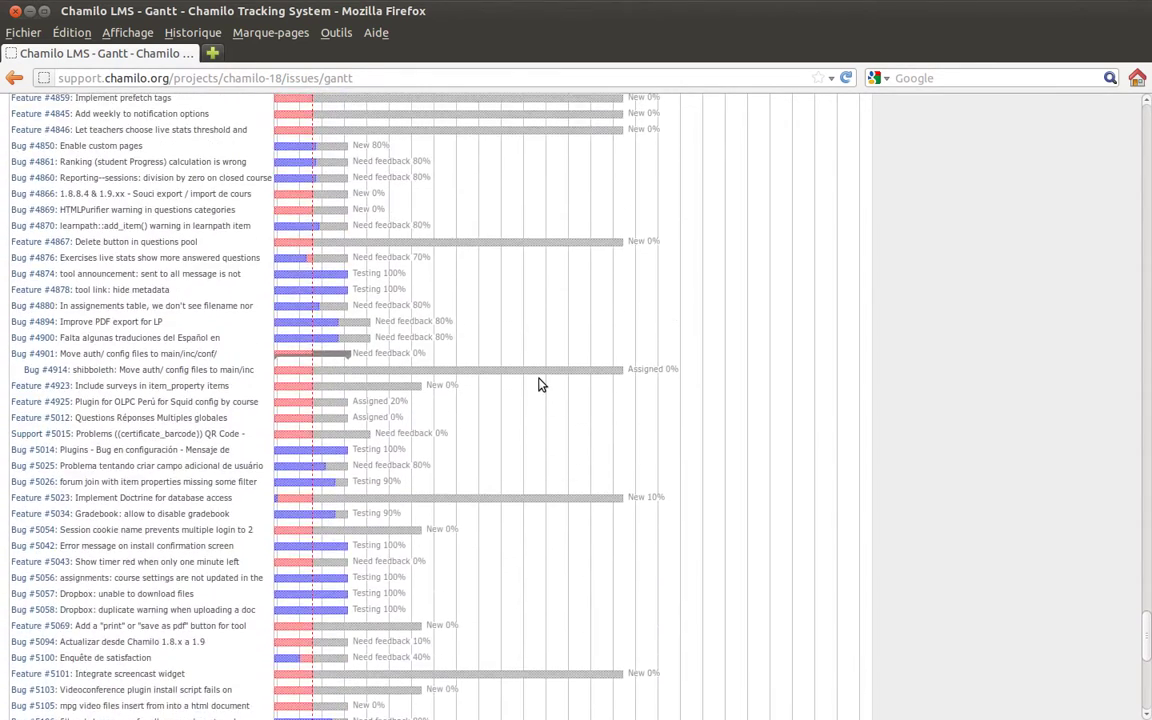
{"action": "scroll", "coordinate": [540, 386], "scroll_direction": "up", "scroll_amount": 4}
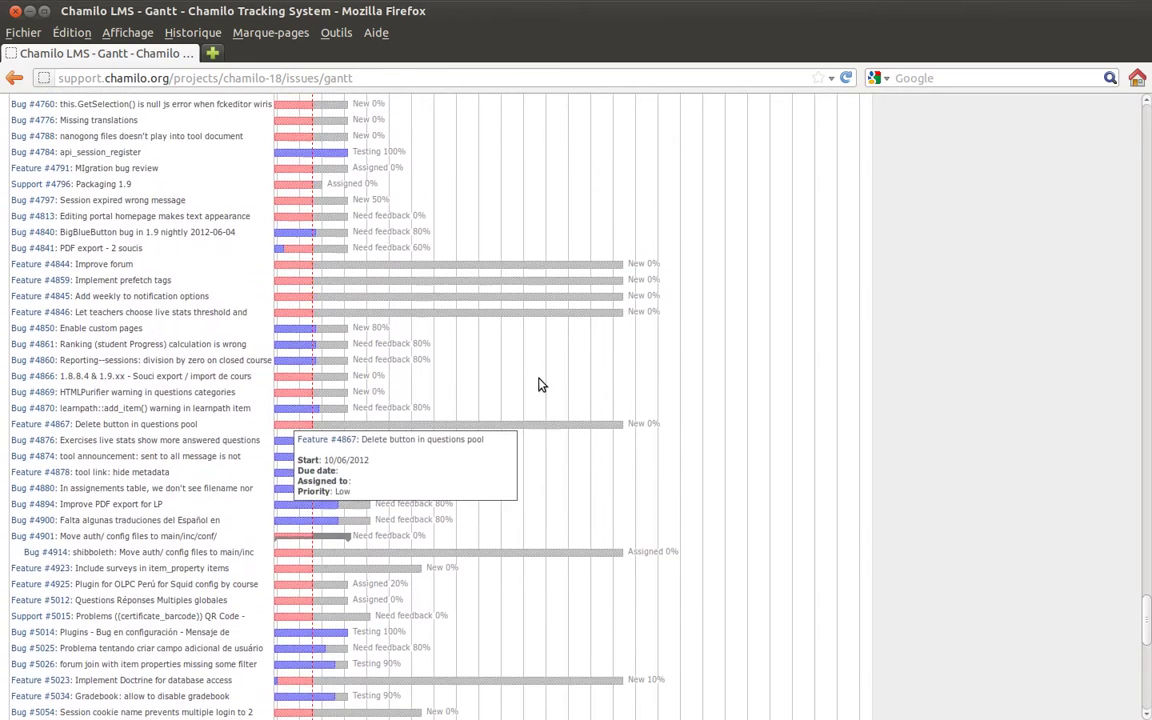
{"action": "scroll", "coordinate": [540, 386], "scroll_direction": "up", "scroll_amount": 8}
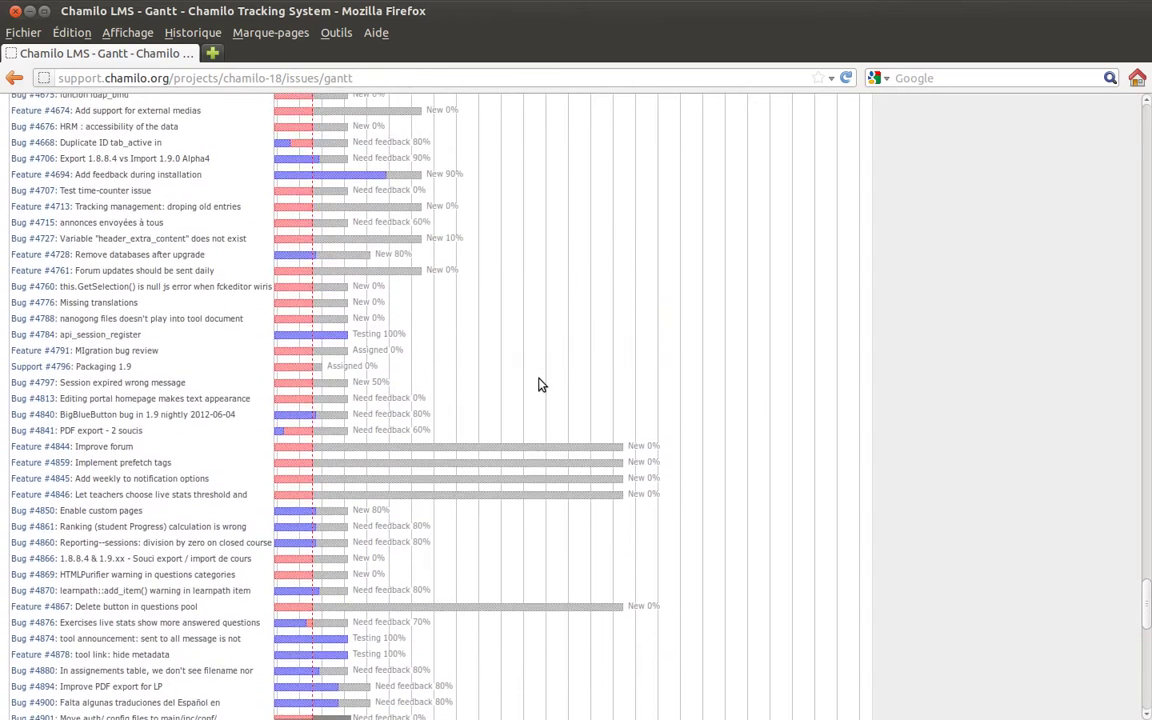
{"action": "scroll", "coordinate": [540, 386], "scroll_direction": "up", "scroll_amount": 7}
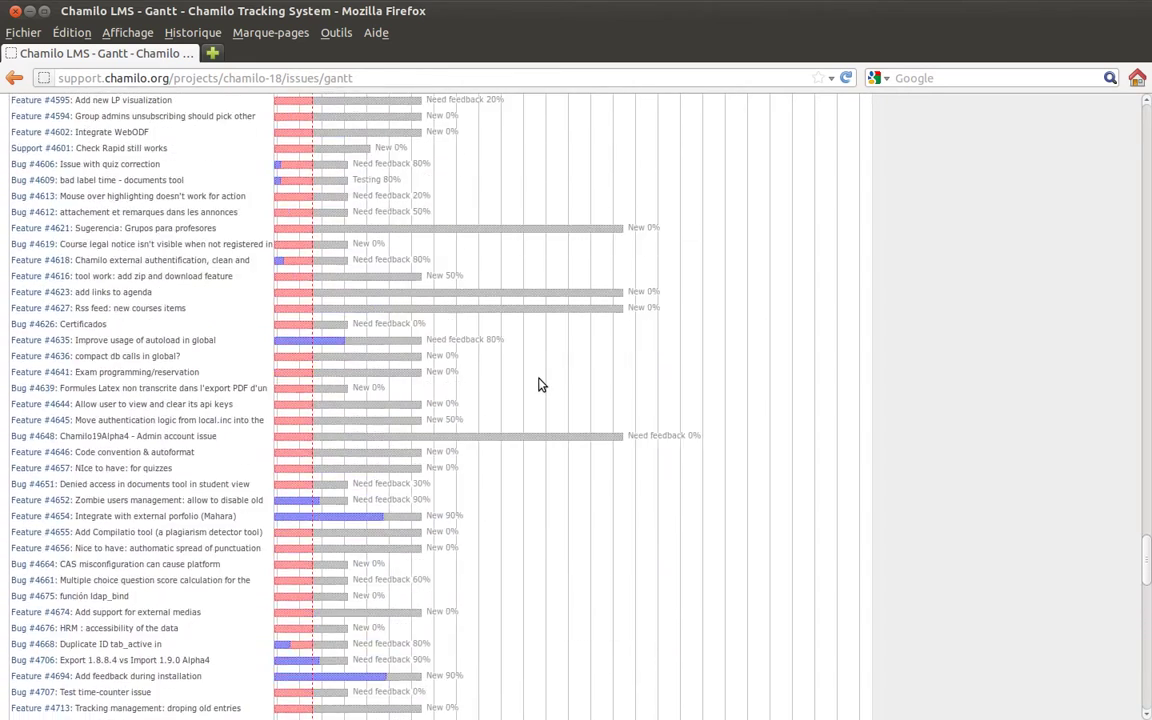
{"action": "scroll", "coordinate": [540, 386], "scroll_direction": "up", "scroll_amount": 20}
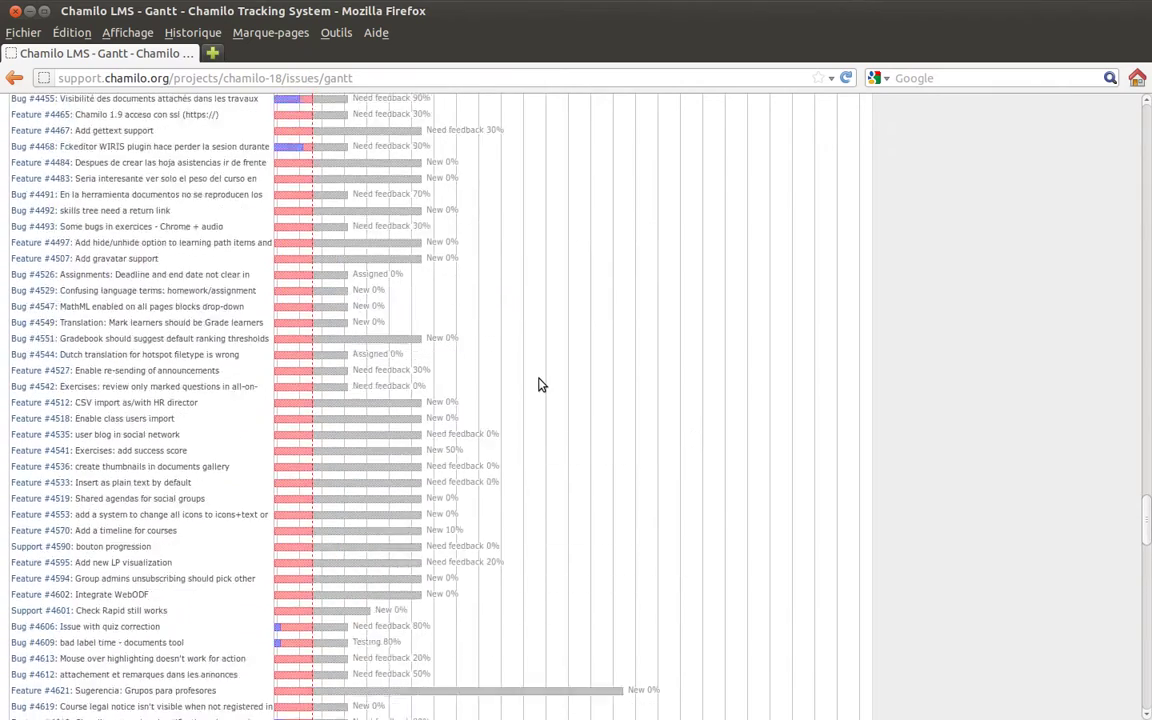
{"action": "scroll", "coordinate": [540, 386], "scroll_direction": "up", "scroll_amount": 20}
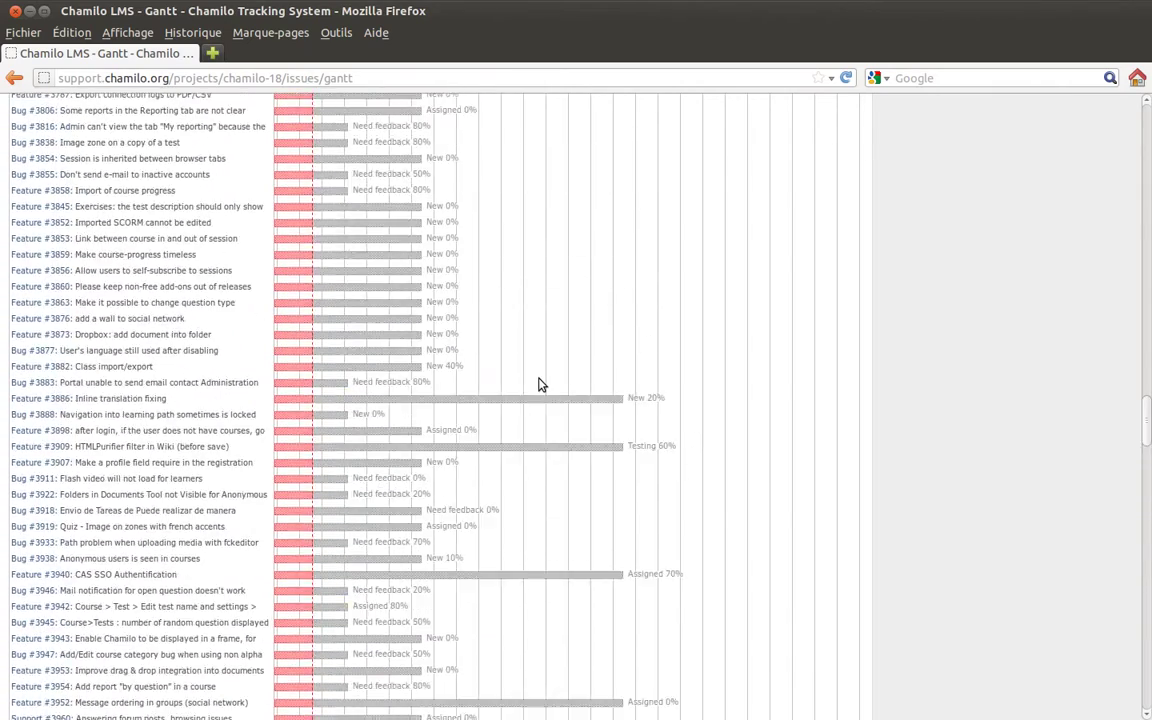
{"action": "scroll", "coordinate": [540, 386], "scroll_direction": "up", "scroll_amount": 20}
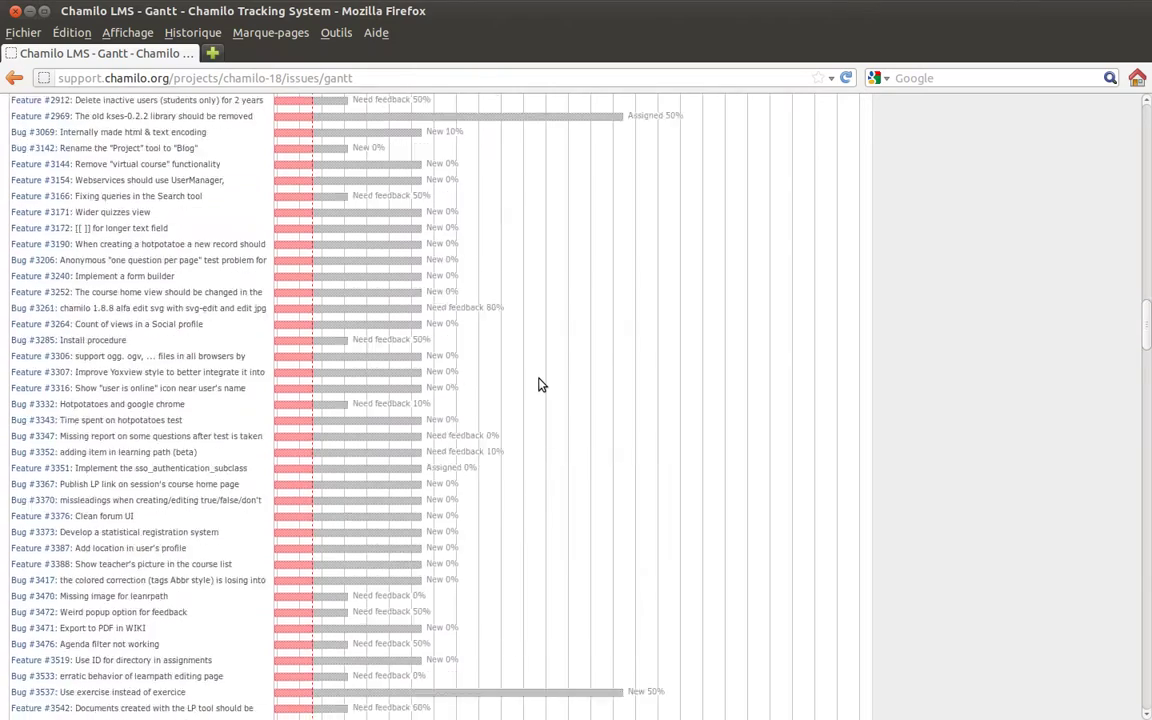
{"action": "scroll", "coordinate": [540, 386], "scroll_direction": "up", "scroll_amount": 20}
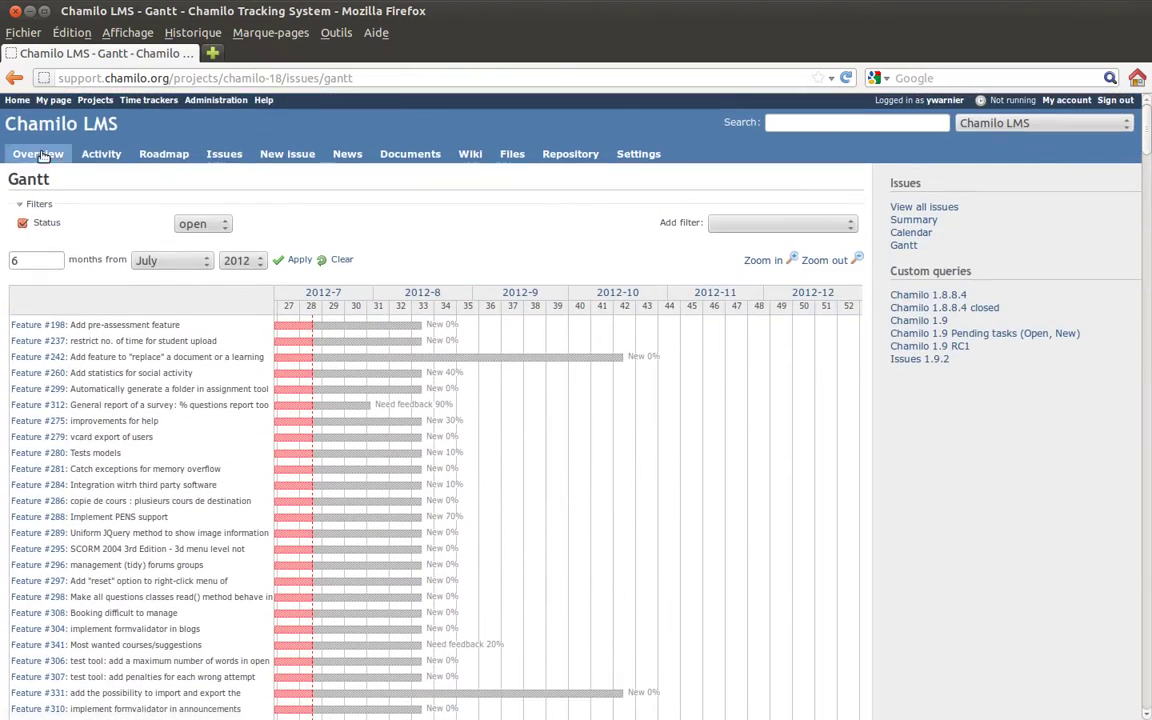
{"action": "left_click", "coordinate": [38, 154]}
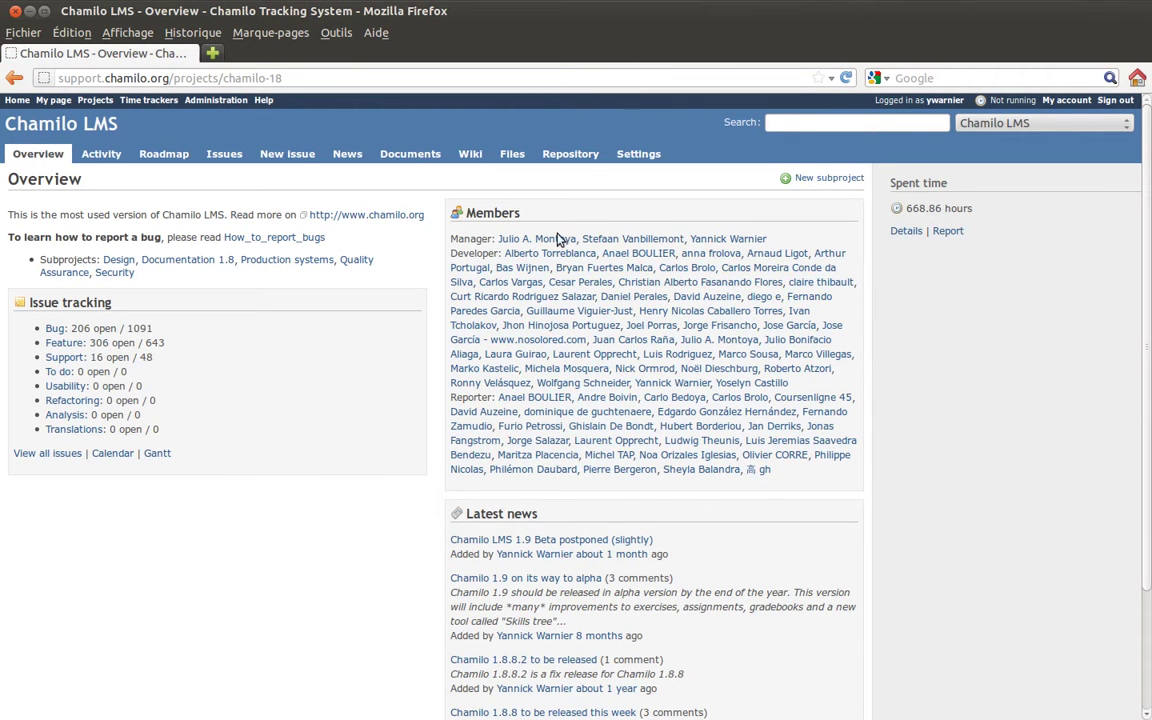
Highlight the Developer and Reporter roles in the Overview's members list.
{"action": "double_click", "coordinate": [470, 253]}
{"action": "double_click", "coordinate": [466, 397]}
{"action": "scroll", "coordinate": [432, 400], "scroll_direction": "down", "scroll_amount": 3}
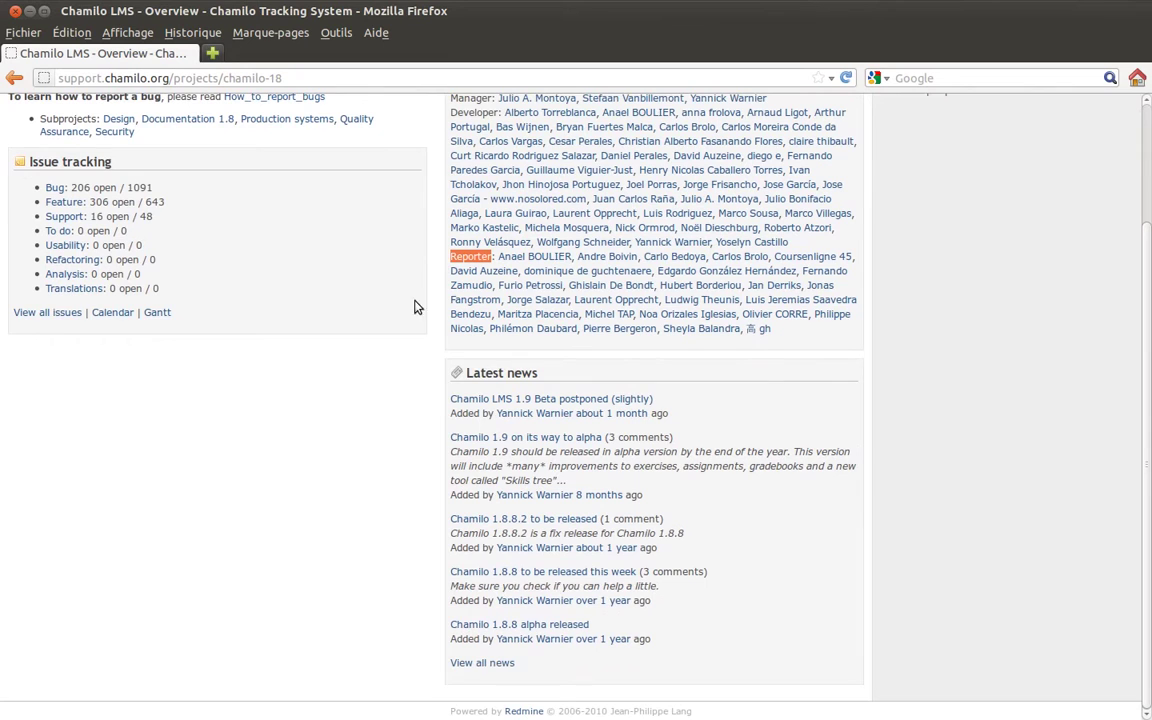
{"action": "scroll", "coordinate": [421, 290], "scroll_direction": "up", "scroll_amount": 1}
{"action": "scroll", "coordinate": [421, 290], "scroll_direction": "up", "scroll_amount": 2}
{"action": "left_click", "coordinate": [464, 347]}
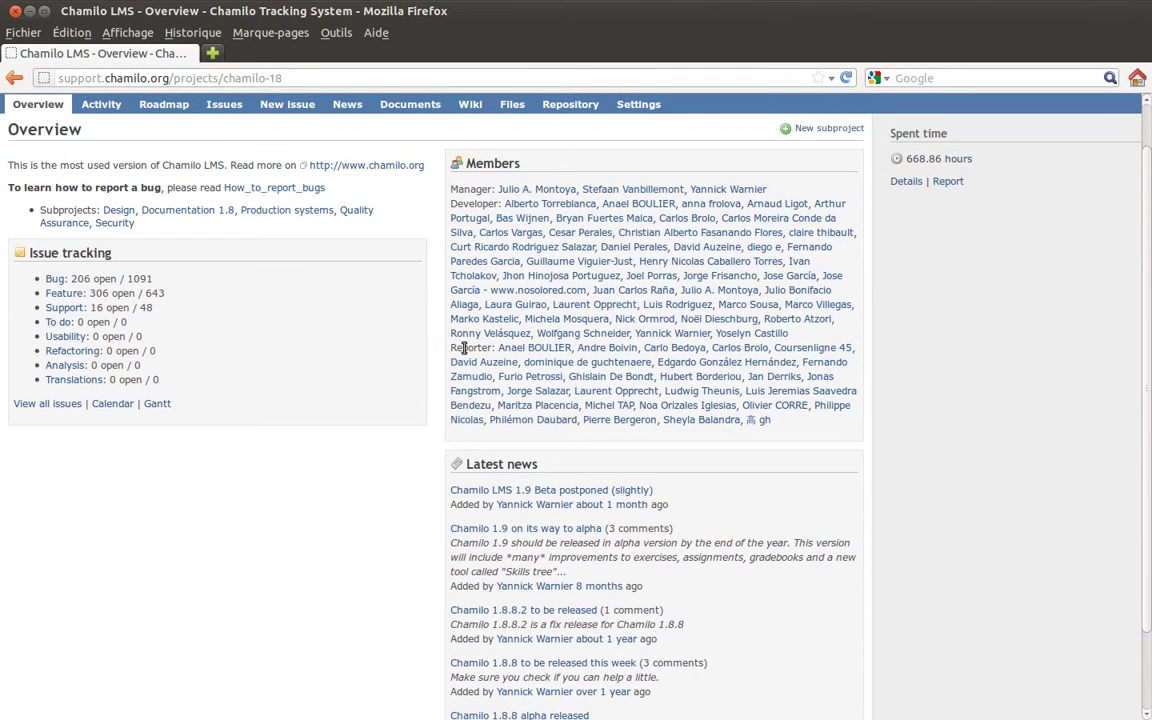
{"action": "mouse_move", "coordinate": [451, 347]}
{"action": "left_mouse_down"}
{"action": "mouse_move", "coordinate": [492, 347]}
{"action": "mouse_move", "coordinate": [457, 349]}
{"action": "left_mouse_up"}
{"action": "left_click", "coordinate": [453, 349]}
{"action": "double_click", "coordinate": [469, 347]}
{"action": "left_click", "coordinate": [434, 349]}
Scroll the Overview page and go to the project's Activity feed.
{"action": "scroll", "coordinate": [434, 349], "scroll_direction": "up", "scroll_amount": 1}
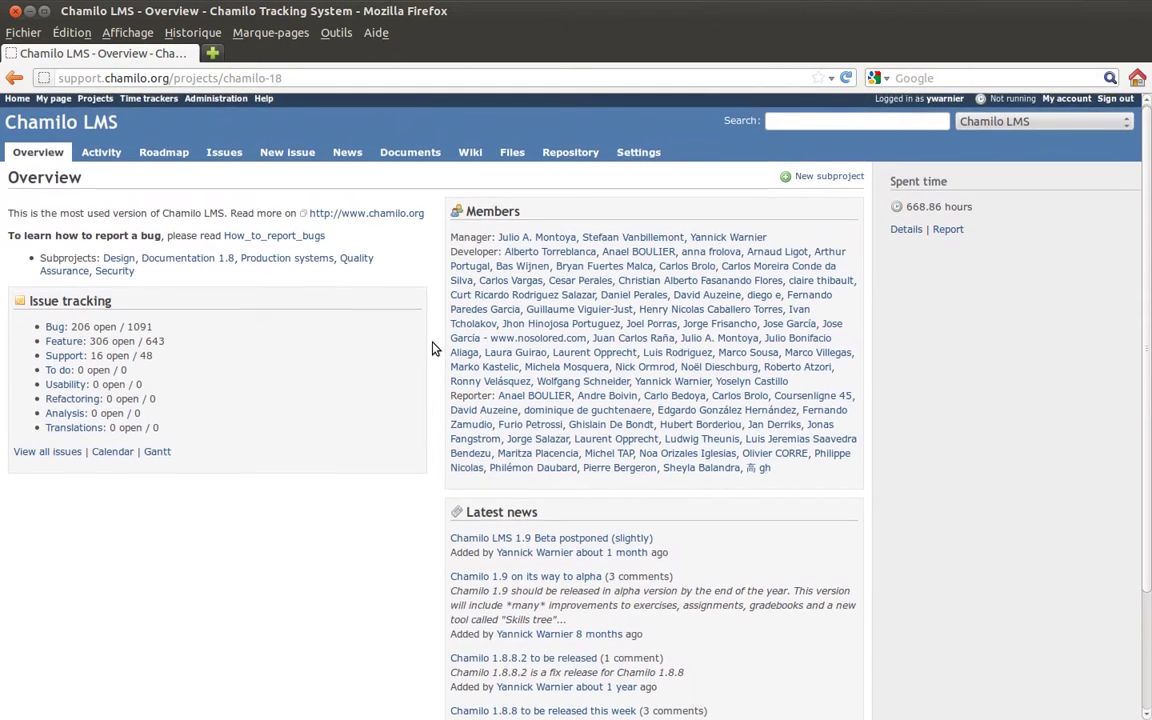
{"action": "scroll", "coordinate": [434, 349], "scroll_direction": "down", "scroll_amount": 3}
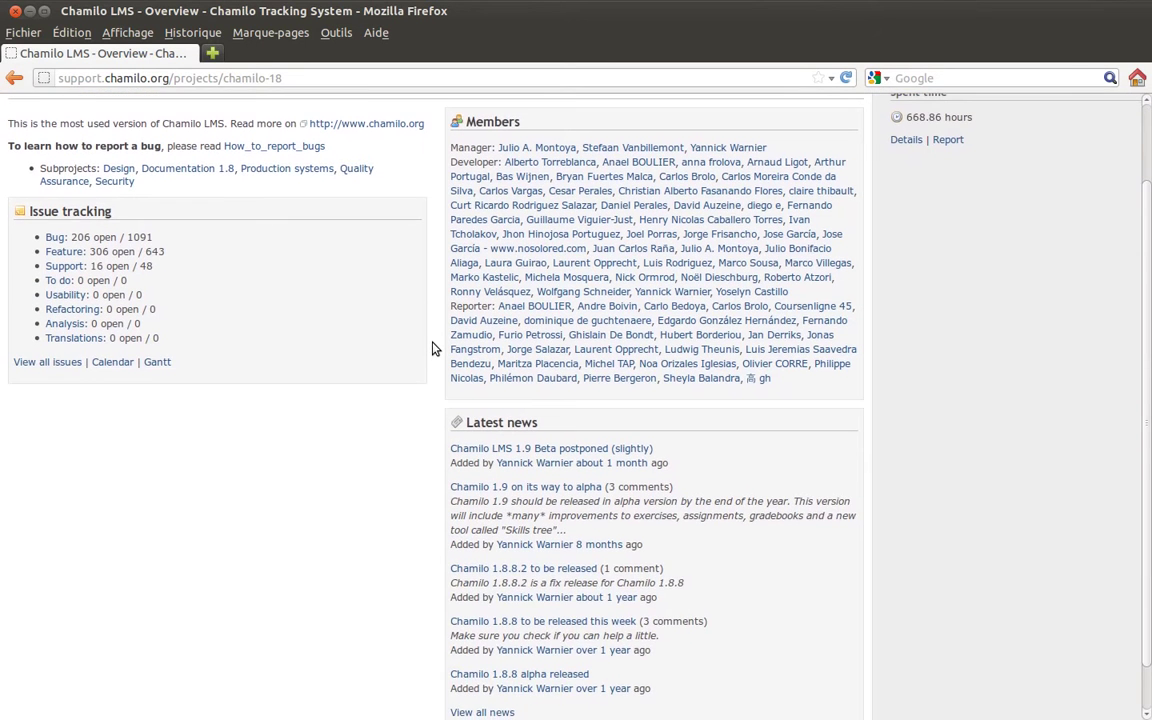
{"action": "scroll", "coordinate": [434, 348], "scroll_direction": "down", "scroll_amount": 1}
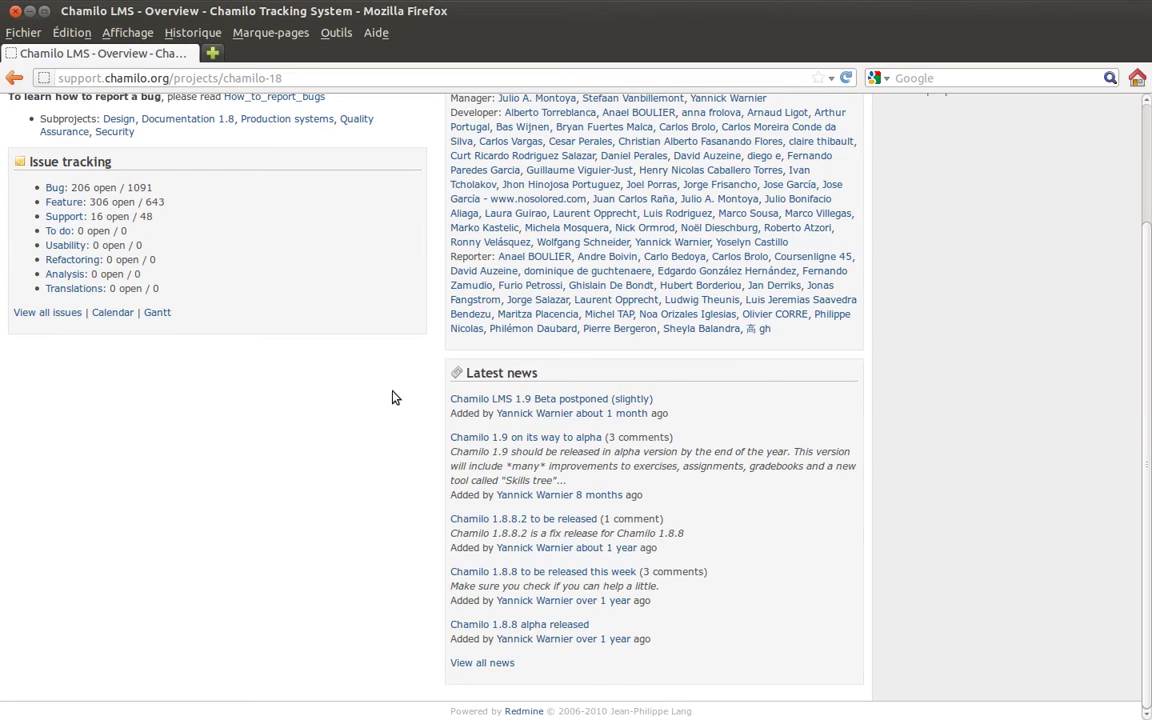
{"action": "scroll", "coordinate": [395, 393], "scroll_direction": "up", "scroll_amount": 3}
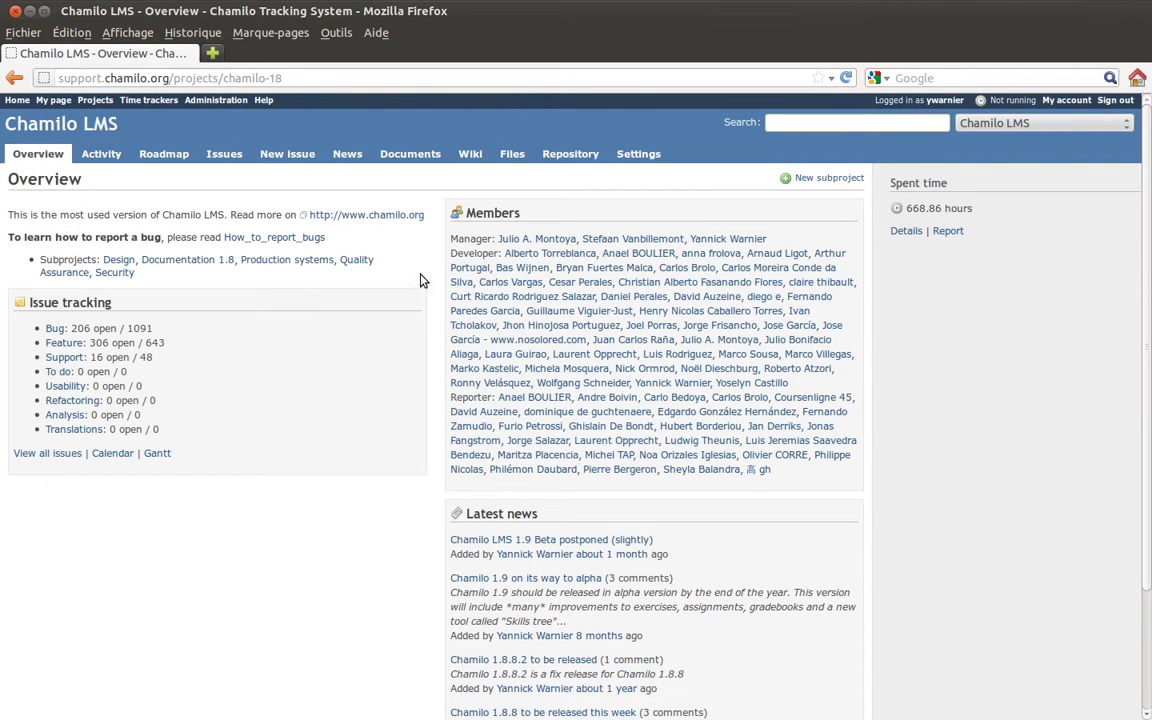
{"action": "left_click", "coordinate": [115, 152]}
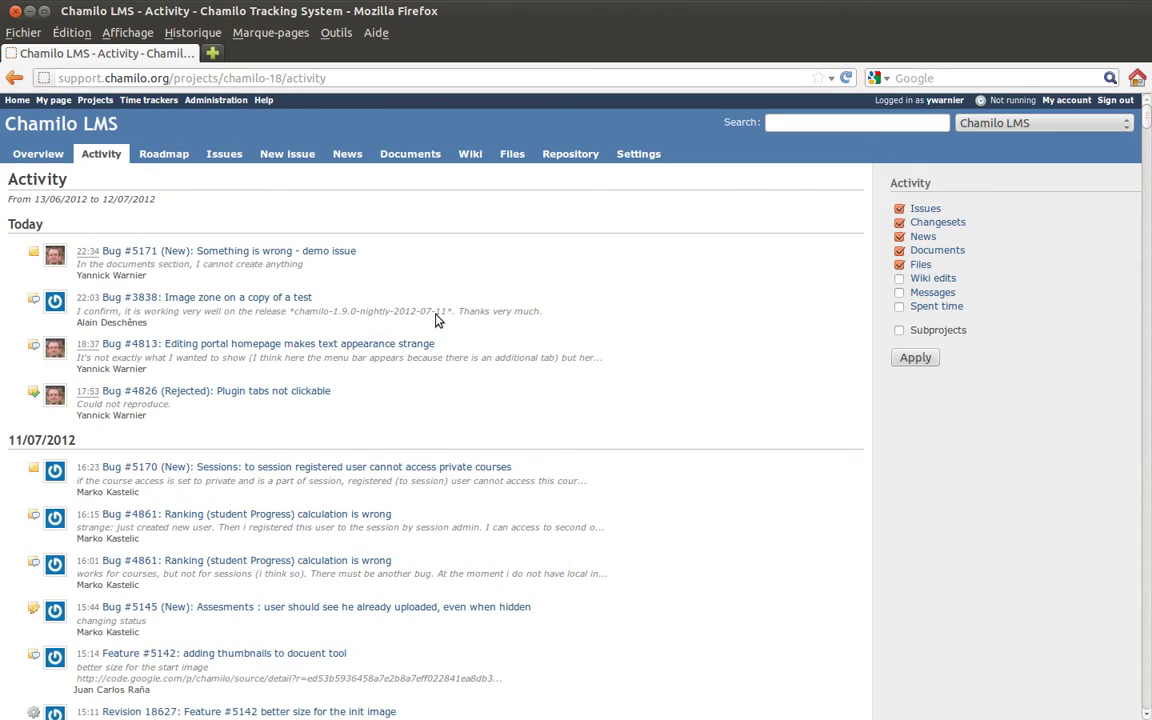
Scroll through the activity events from 13/06/2012 to 12/07/2012 and back to the top.
{"action": "scroll", "coordinate": [612, 411], "scroll_direction": "down", "scroll_amount": 10}
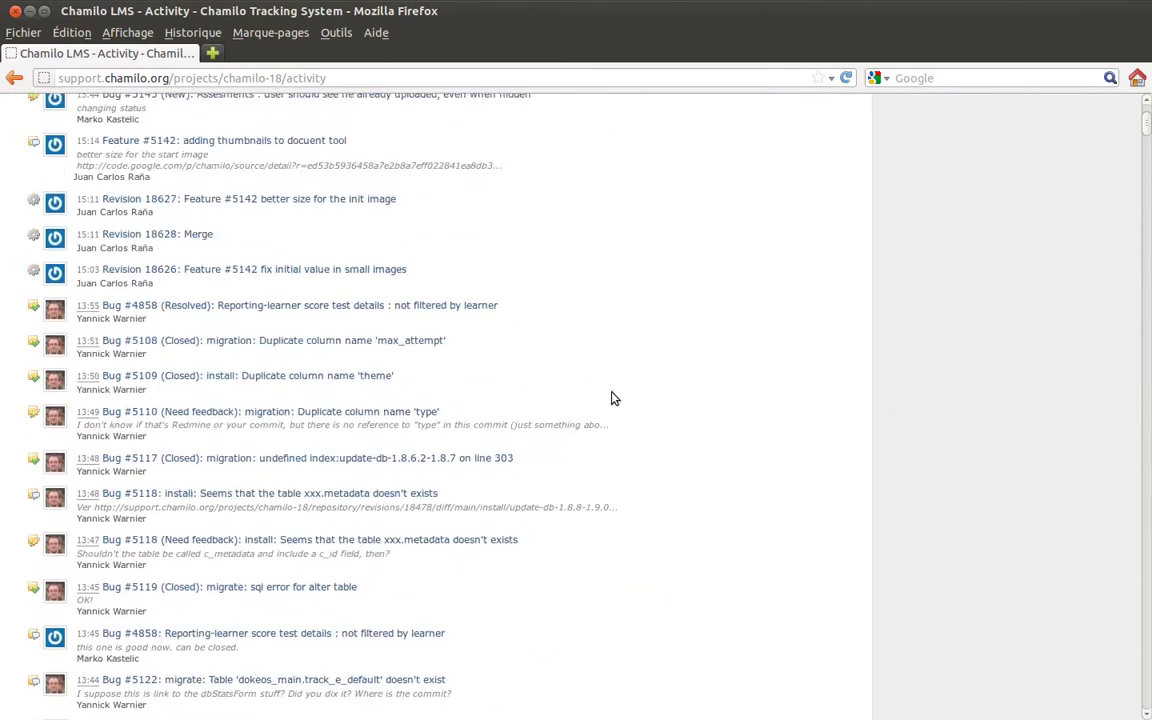
{"action": "scroll", "coordinate": [614, 393], "scroll_direction": "down", "scroll_amount": 15}
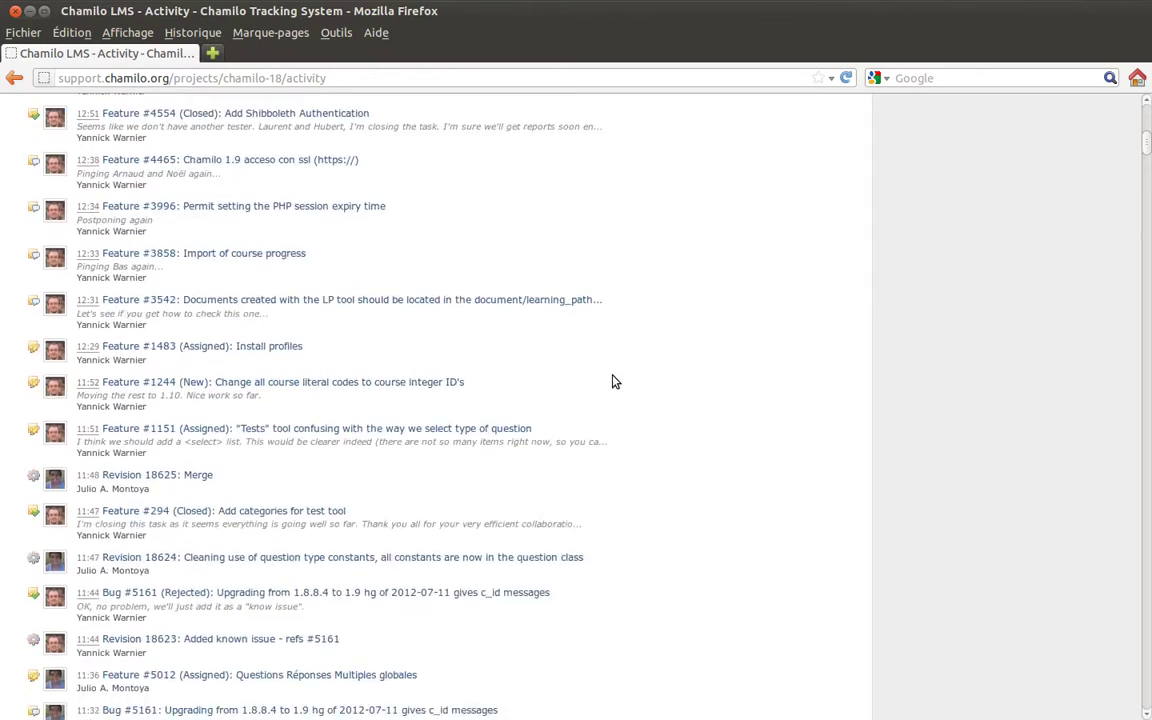
{"action": "scroll", "coordinate": [616, 371], "scroll_direction": "up", "scroll_amount": 15}
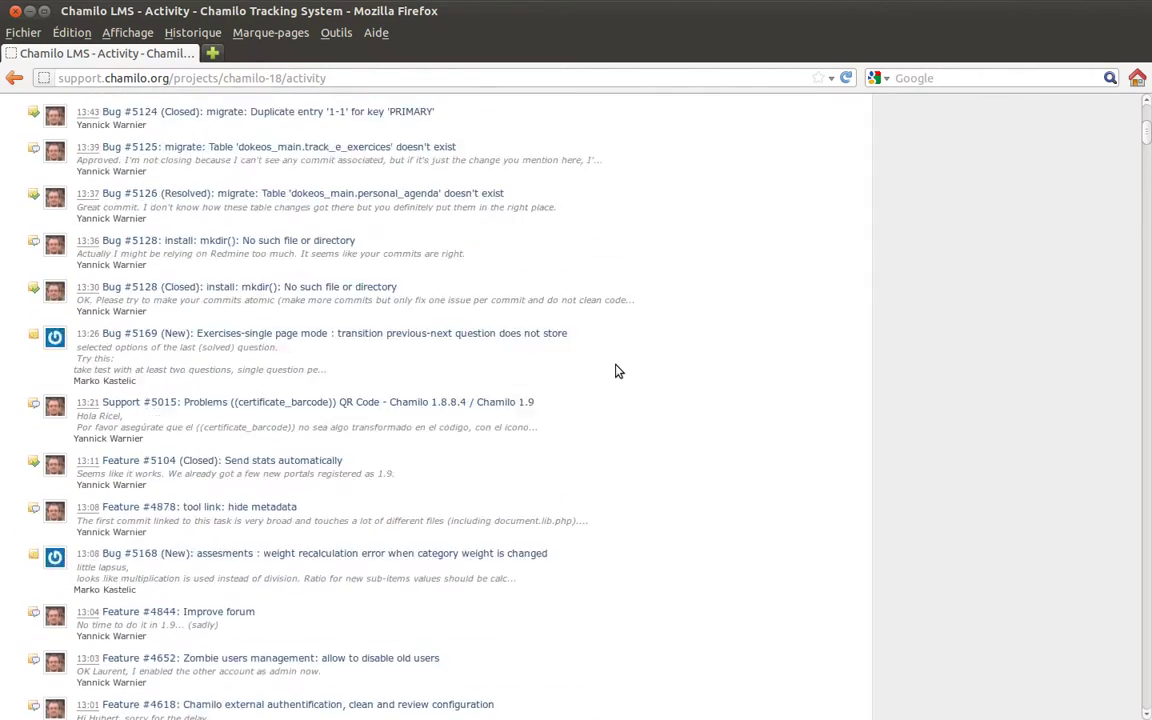
{"action": "scroll", "coordinate": [616, 371], "scroll_direction": "up", "scroll_amount": 12}
{"action": "scroll", "coordinate": [616, 371], "scroll_direction": "down", "scroll_amount": 3}
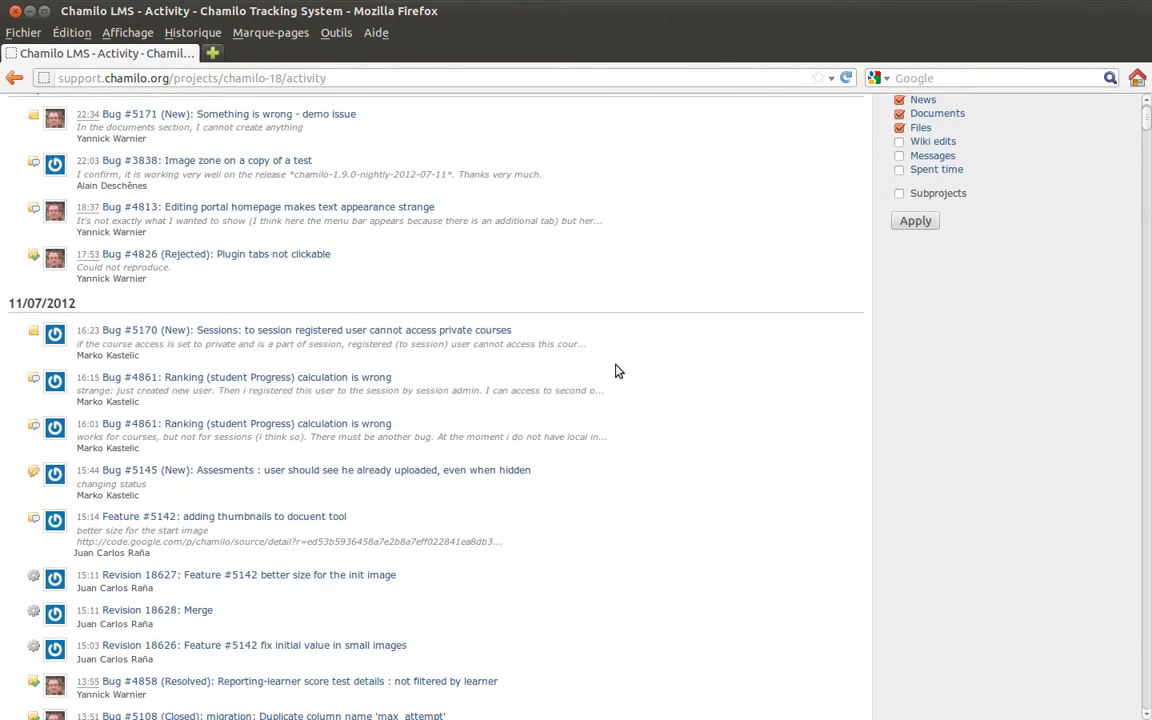
{"action": "scroll", "coordinate": [278, 260], "scroll_direction": "up", "scroll_amount": 2}
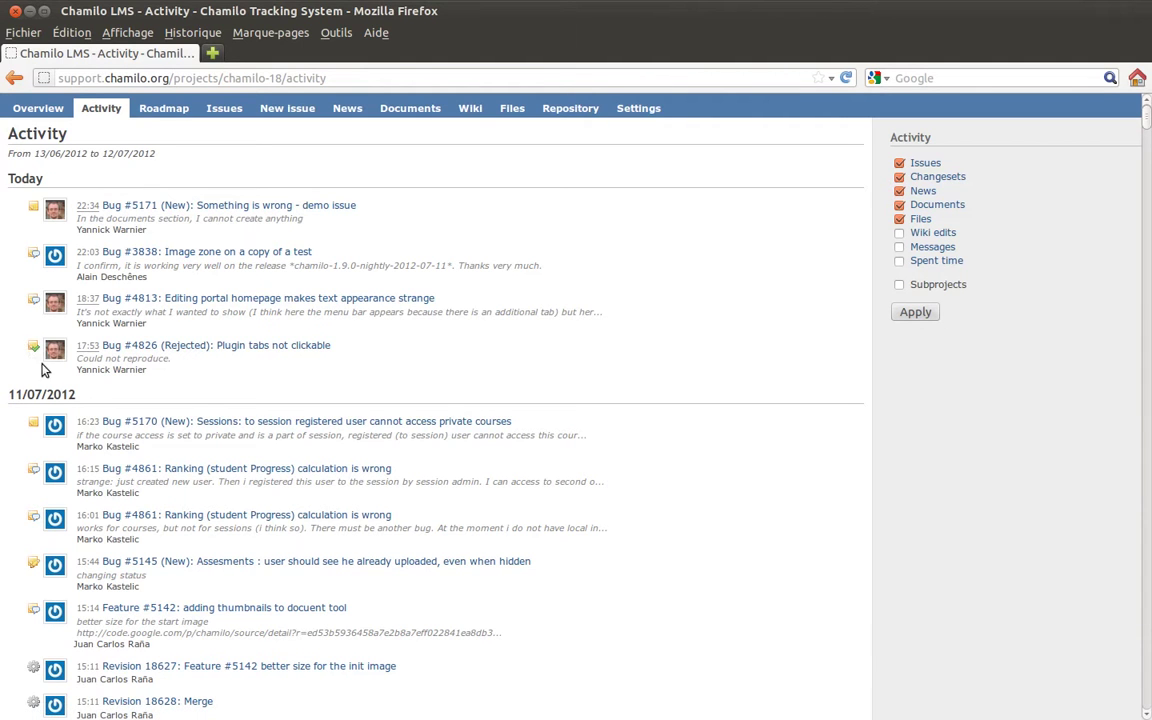
{"action": "scroll", "coordinate": [106, 374], "scroll_direction": "down", "scroll_amount": 1}
{"action": "scroll", "coordinate": [106, 374], "scroll_direction": "down", "scroll_amount": 2}
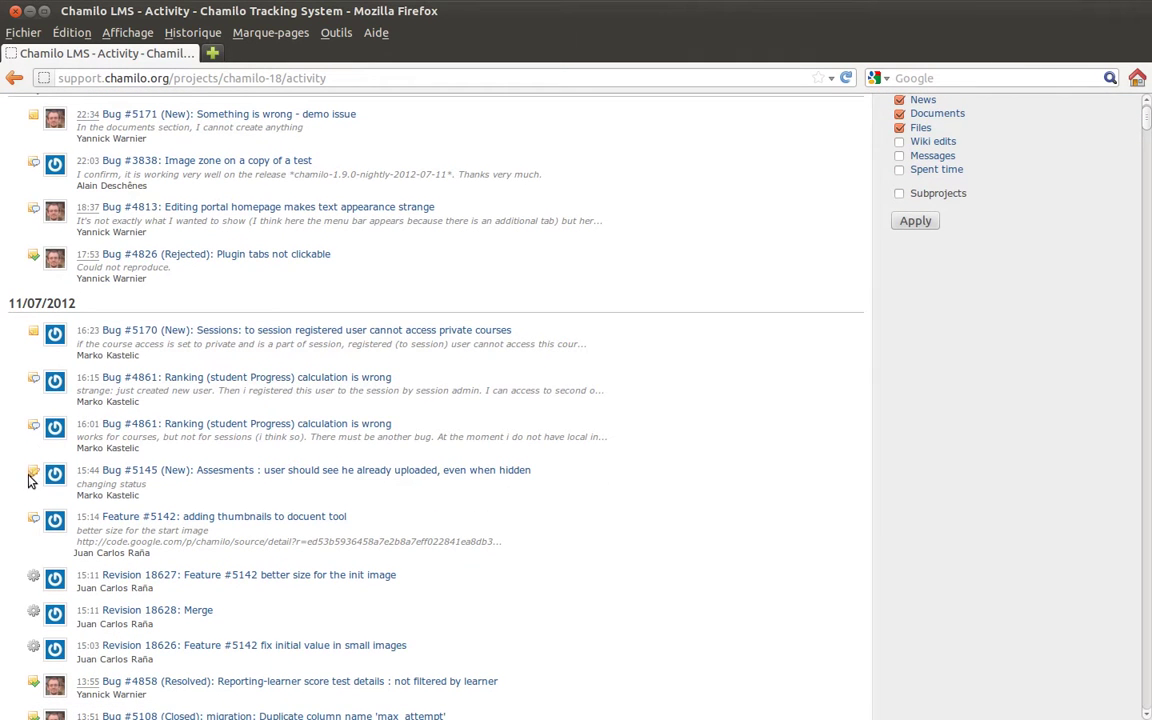
{"action": "scroll", "coordinate": [31, 474], "scroll_direction": "down", "scroll_amount": 3}
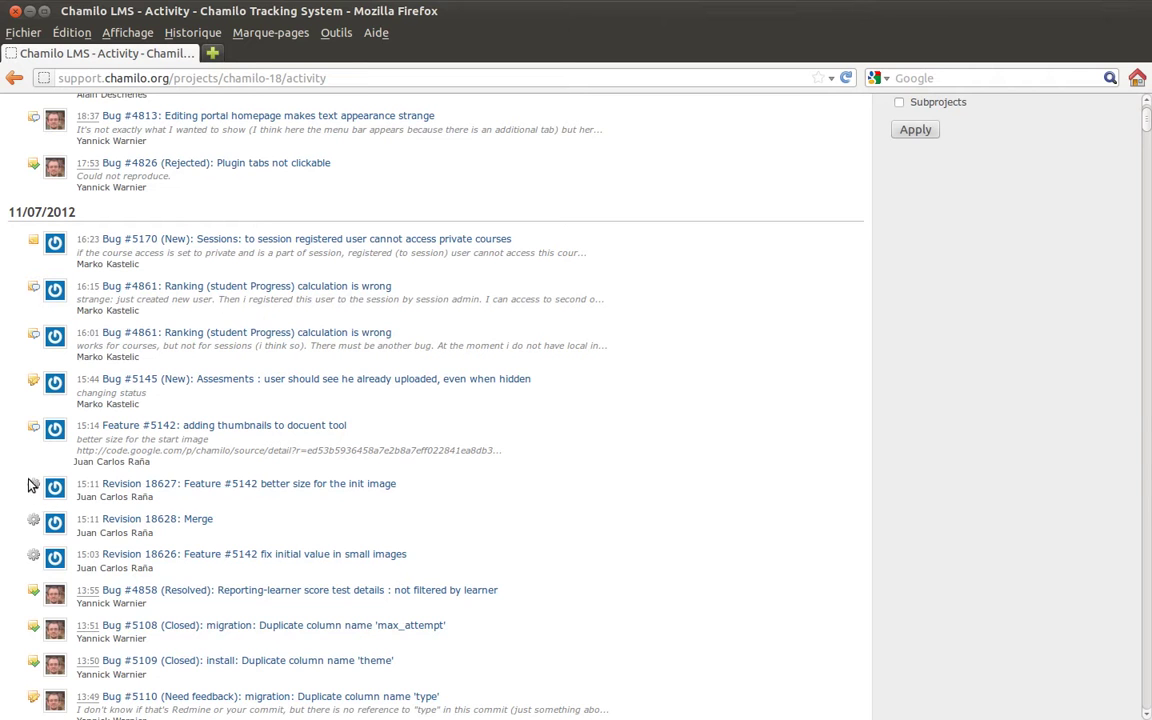
{"action": "scroll", "coordinate": [185, 390], "scroll_direction": "up", "scroll_amount": 4}
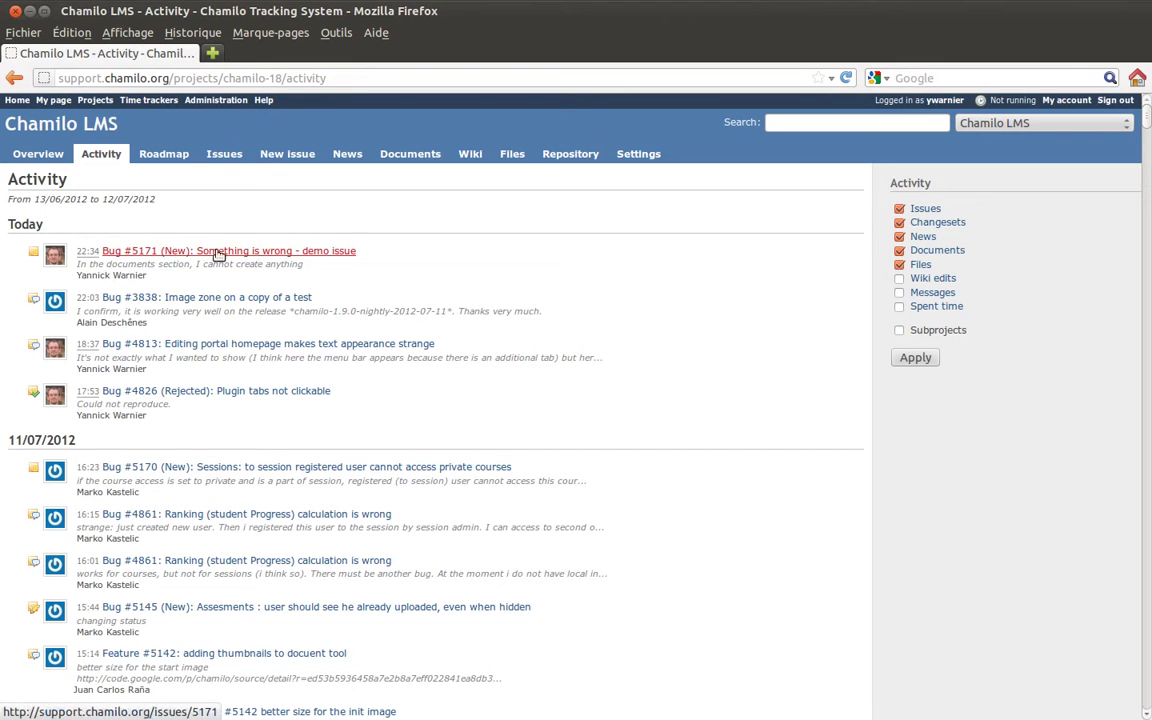
{"action": "middle_click", "coordinate": [163, 252]}
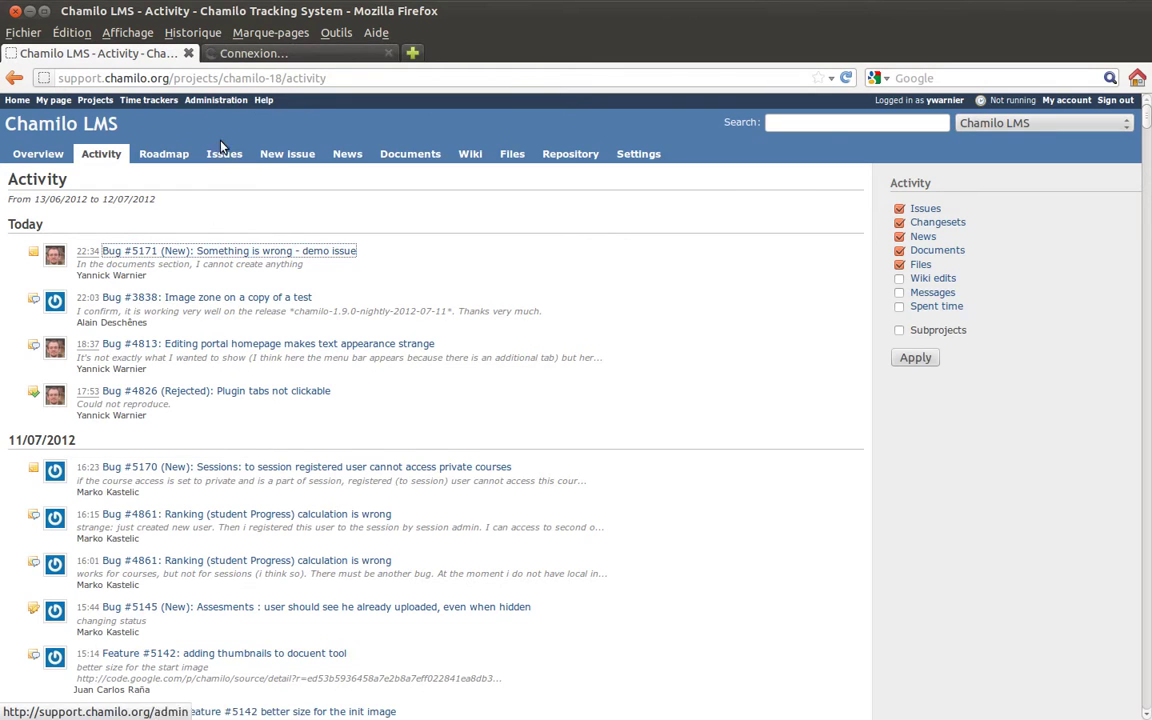
{"action": "left_click", "coordinate": [240, 55]}
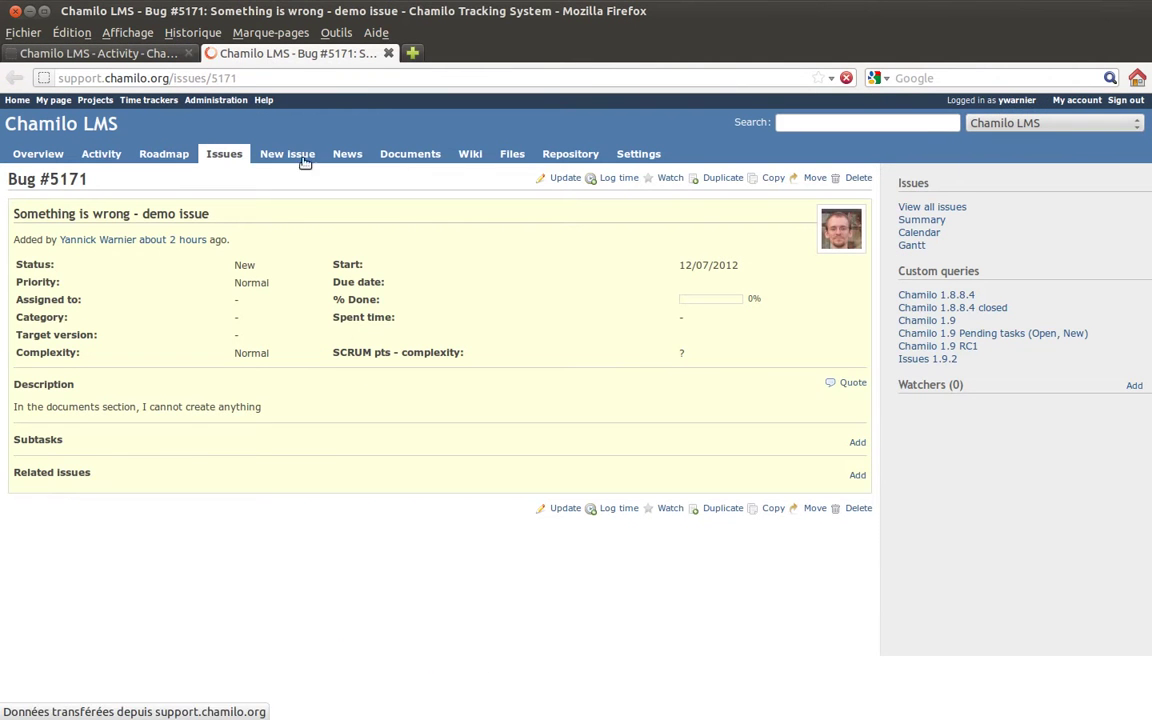
{"action": "left_click", "coordinate": [120, 53]}
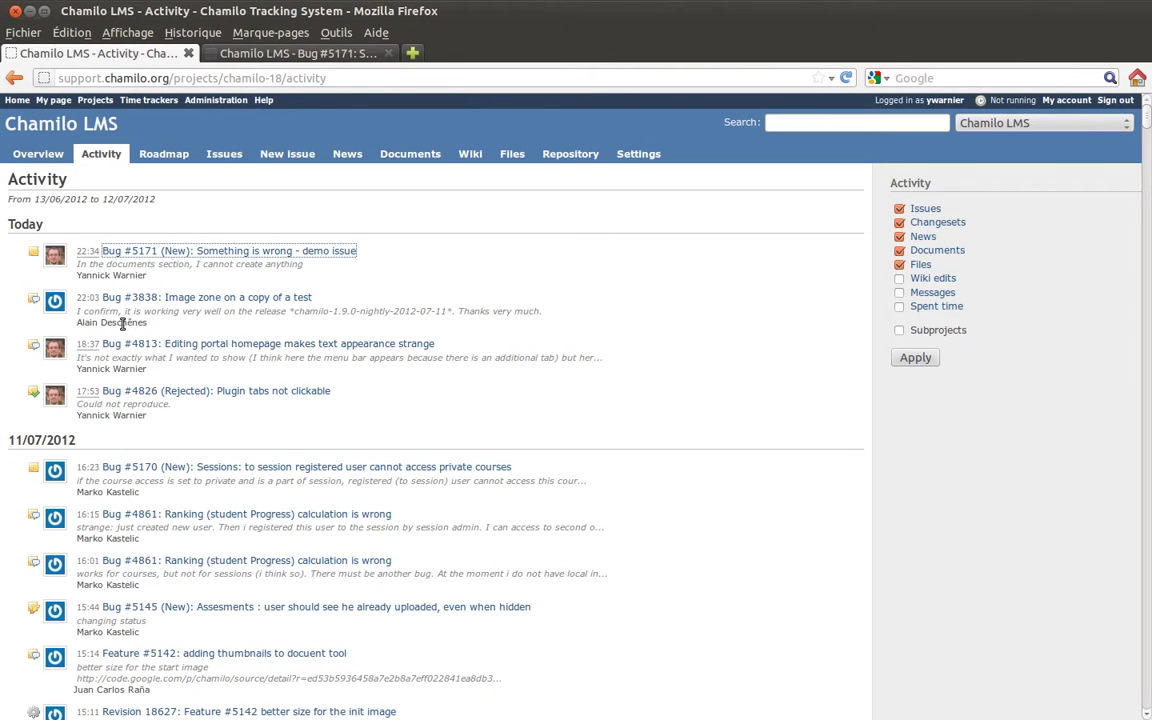
{"action": "left_click_drag", "start_coordinate": [79, 264], "coordinate": [309, 268]}
{"action": "left_click_drag", "start_coordinate": [77, 275], "coordinate": [188, 281]}
{"action": "left_click", "coordinate": [188, 281]}
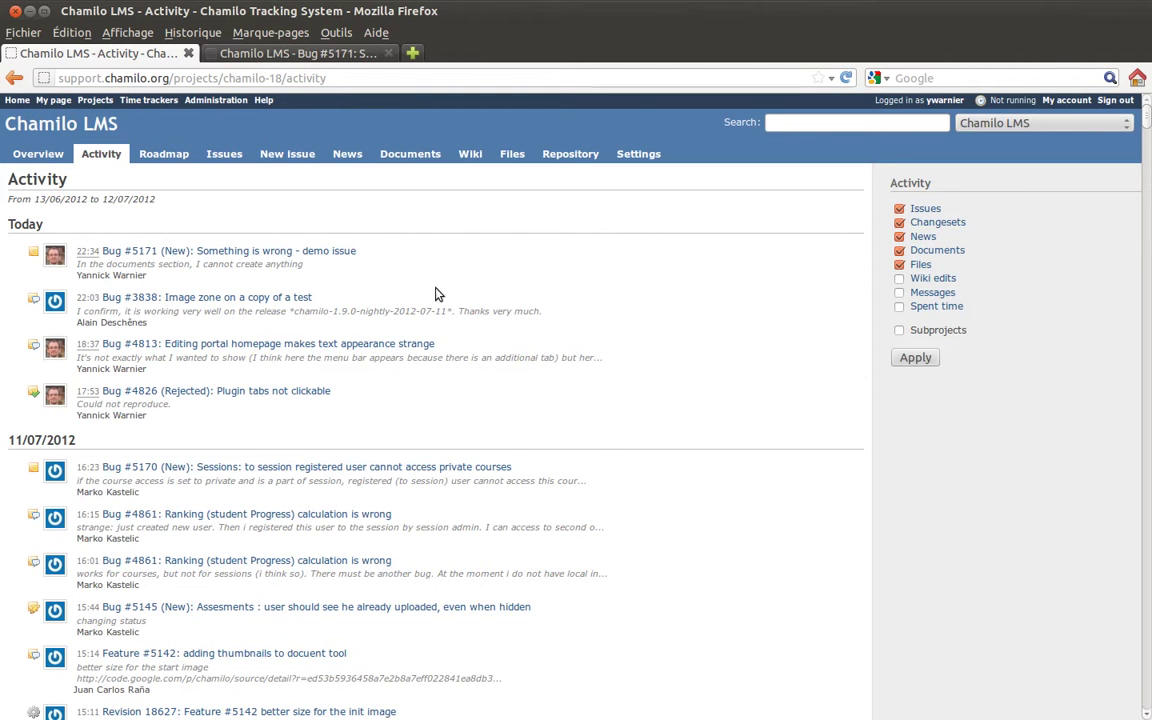
Open the Roadmap and highlight the 34% closed and 66% open shares of 1.9 RC1.
{"action": "left_click", "coordinate": [160, 155]}
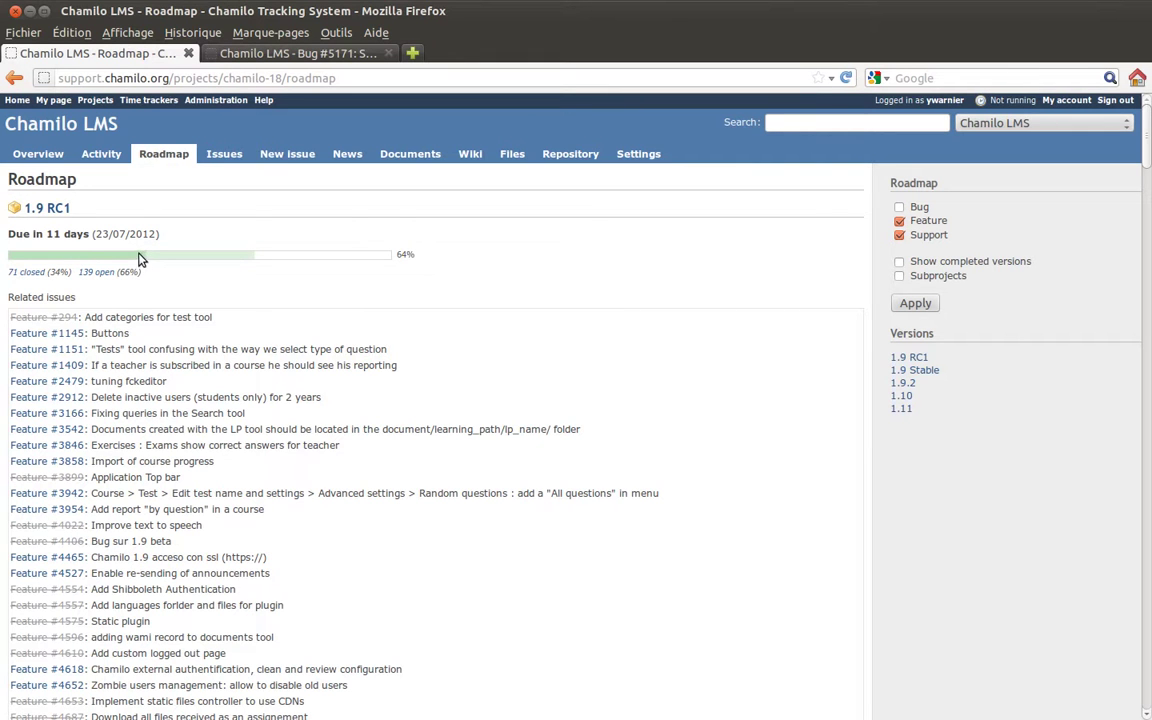
{"action": "left_click_drag", "start_coordinate": [69, 278], "coordinate": [53, 276]}
{"action": "left_click", "coordinate": [53, 276]}
{"action": "left_click_drag", "start_coordinate": [117, 272], "coordinate": [140, 272]}
Open the 139 open 1.9 RC1 issues in a new tab, then scroll through the Roadmap versions.
{"action": "middle_click", "coordinate": [95, 273]}
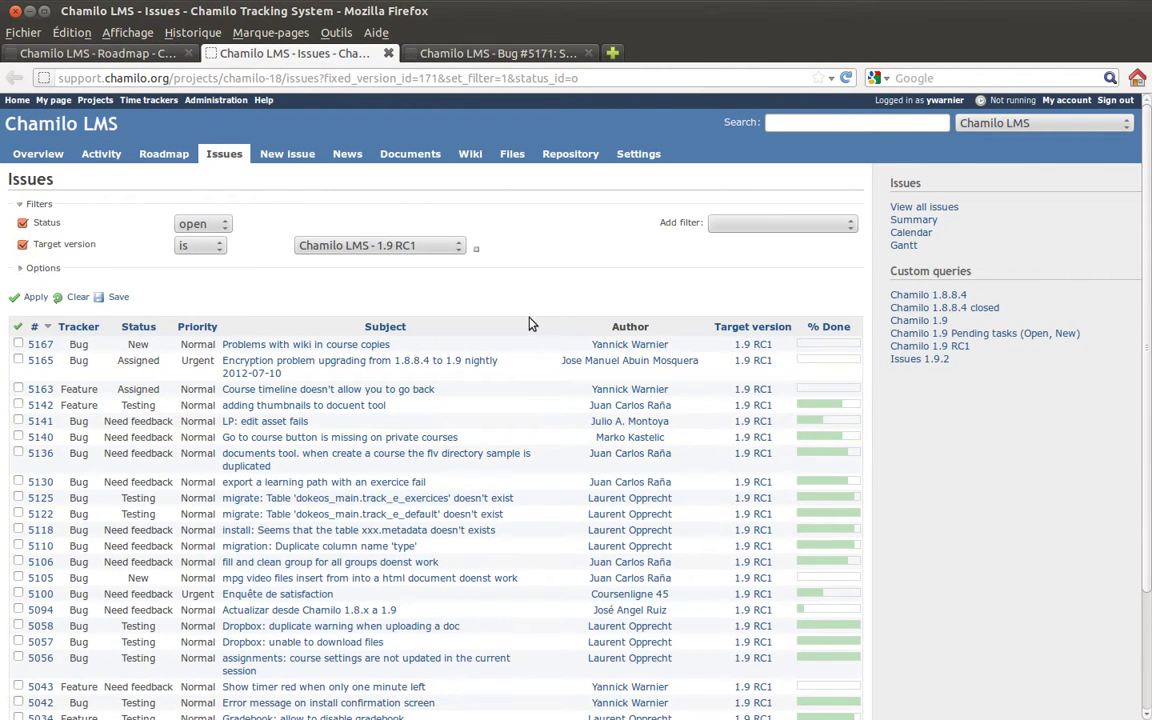
{"action": "left_click", "coordinate": [140, 50]}
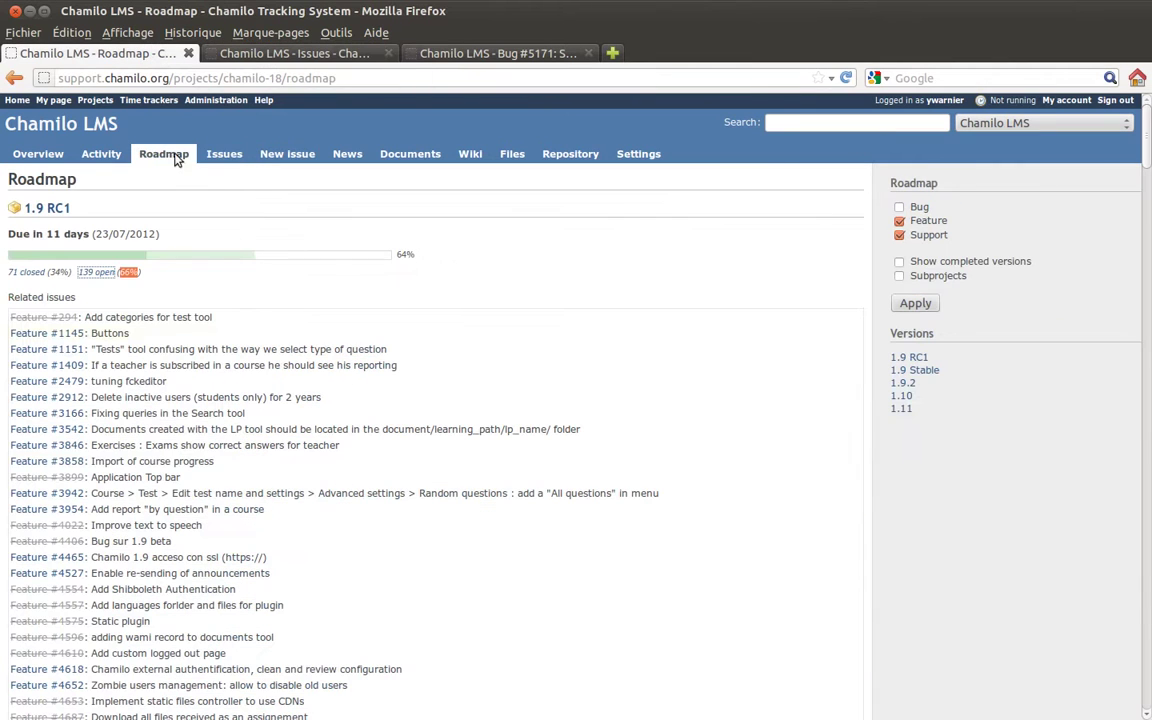
{"action": "scroll", "coordinate": [527, 355], "scroll_direction": "down", "scroll_amount": 7}
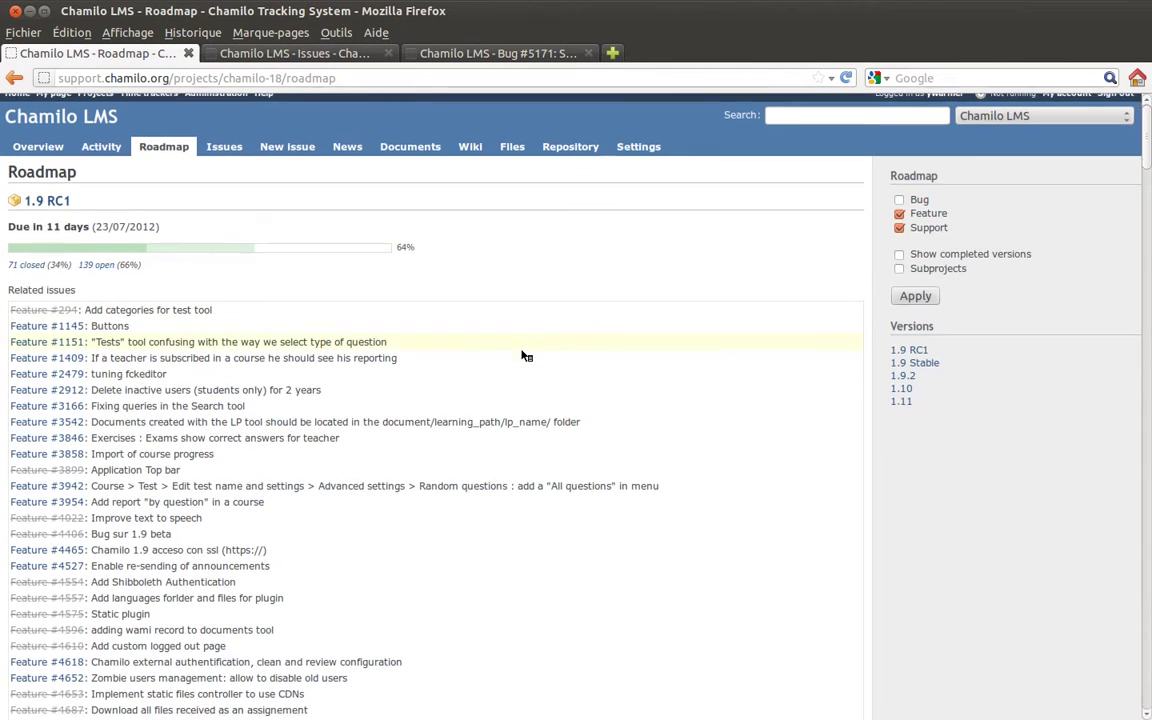
{"action": "scroll", "coordinate": [522, 355], "scroll_direction": "down", "scroll_amount": 6}
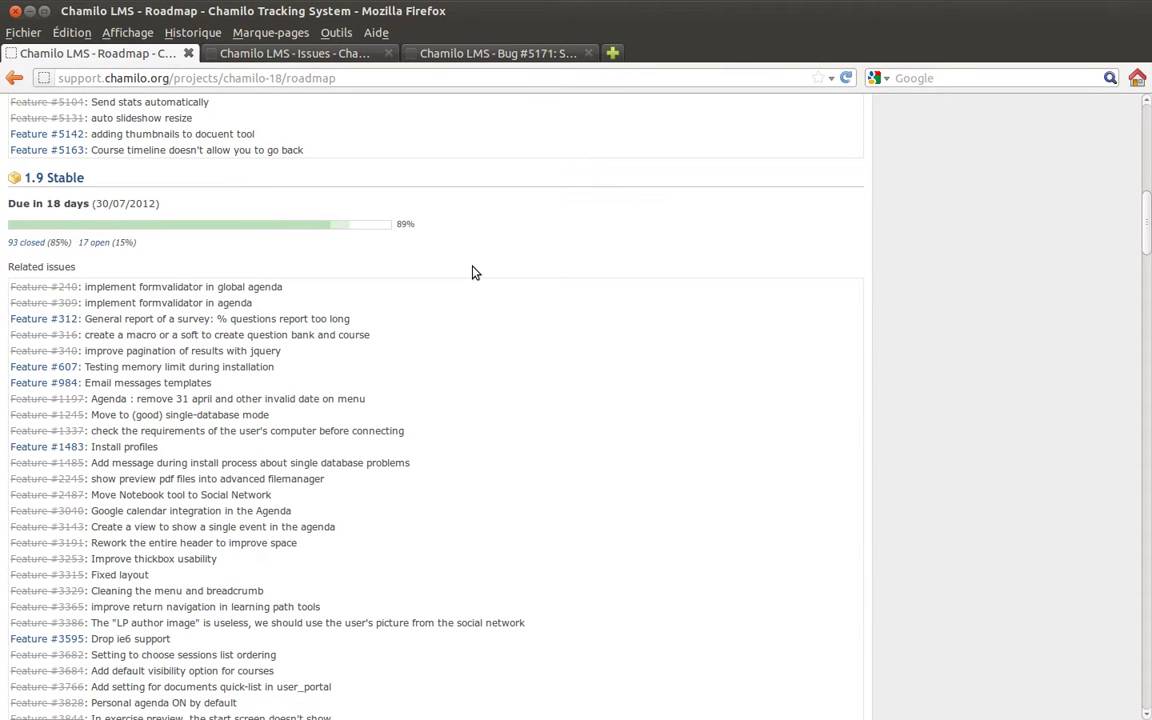
{"action": "scroll", "coordinate": [474, 272], "scroll_direction": "down", "scroll_amount": 12}
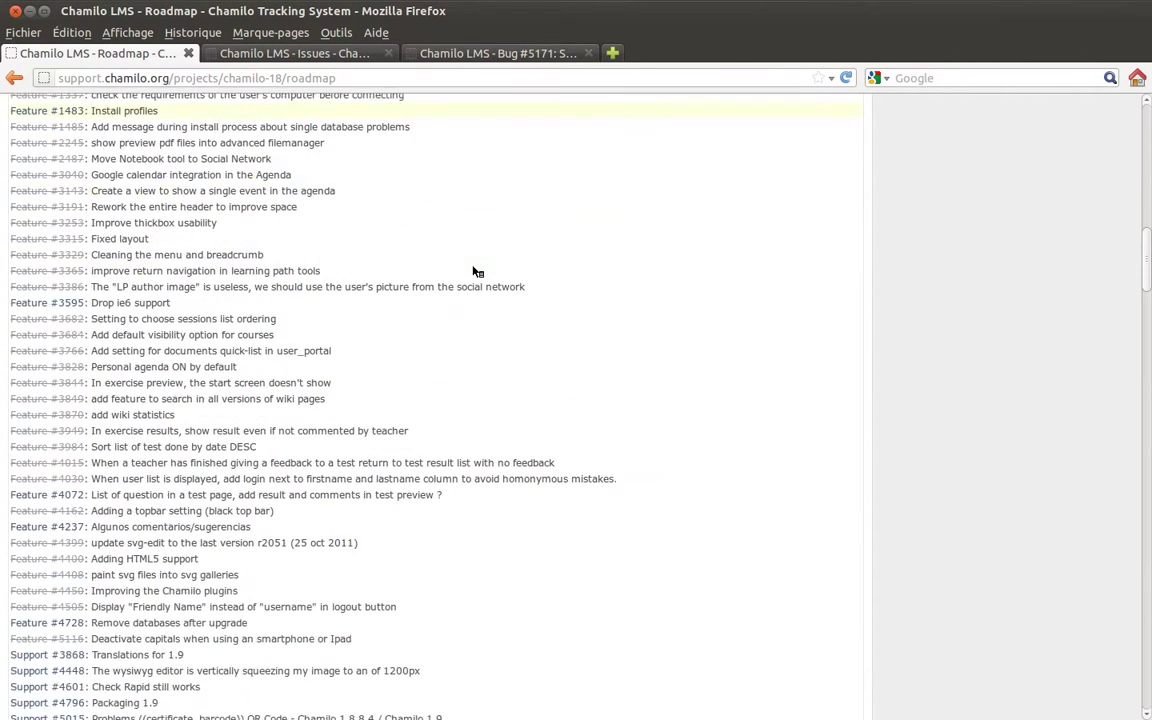
{"action": "scroll", "coordinate": [477, 272], "scroll_direction": "down", "scroll_amount": 2}
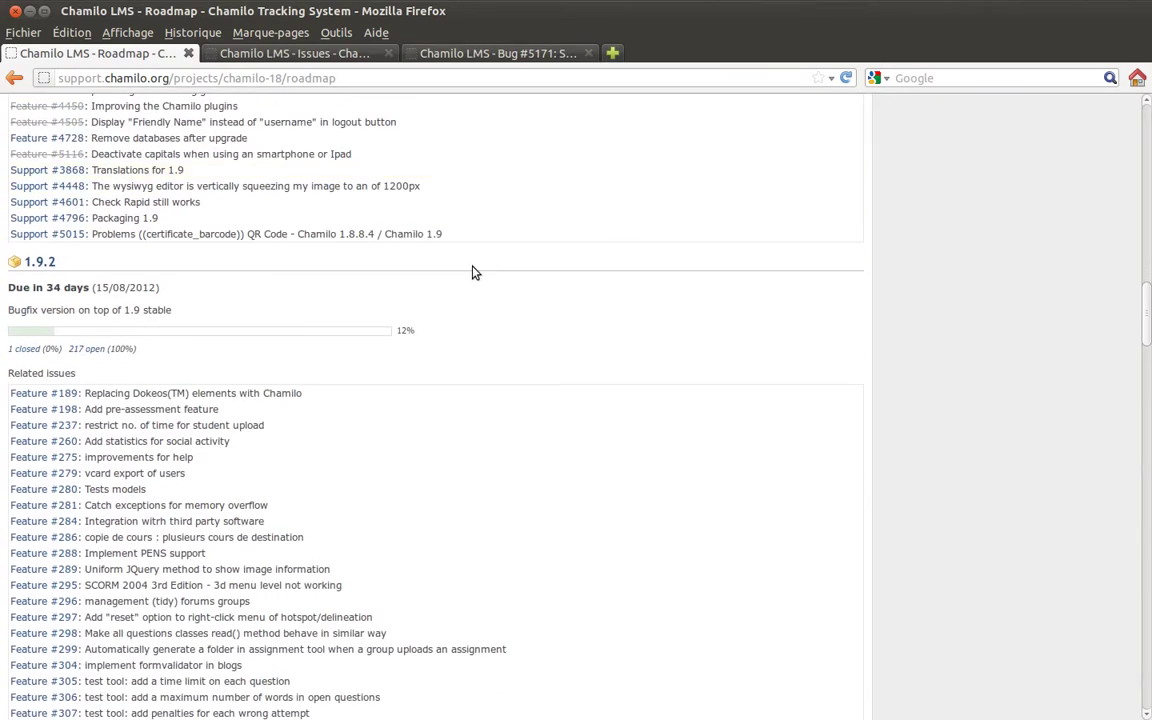
{"action": "scroll", "coordinate": [475, 272], "scroll_direction": "down", "scroll_amount": 2}
{"action": "scroll", "coordinate": [475, 272], "scroll_direction": "down", "scroll_amount": 10}
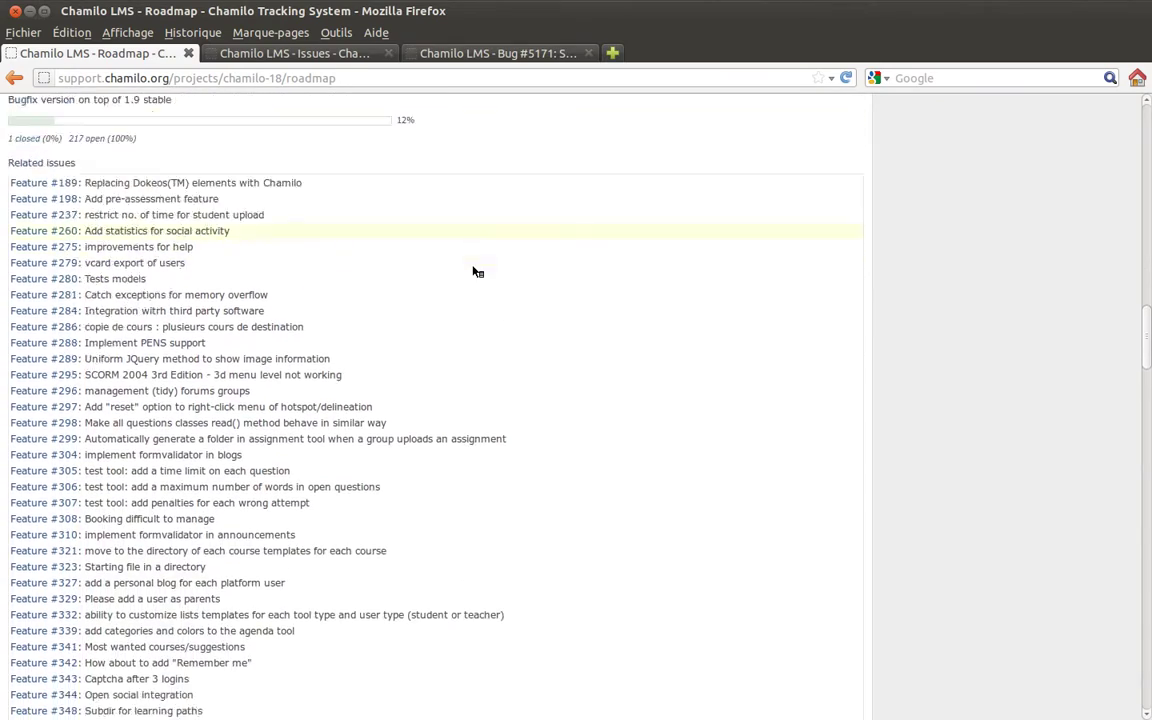
{"action": "scroll", "coordinate": [477, 272], "scroll_direction": "down", "scroll_amount": 20}
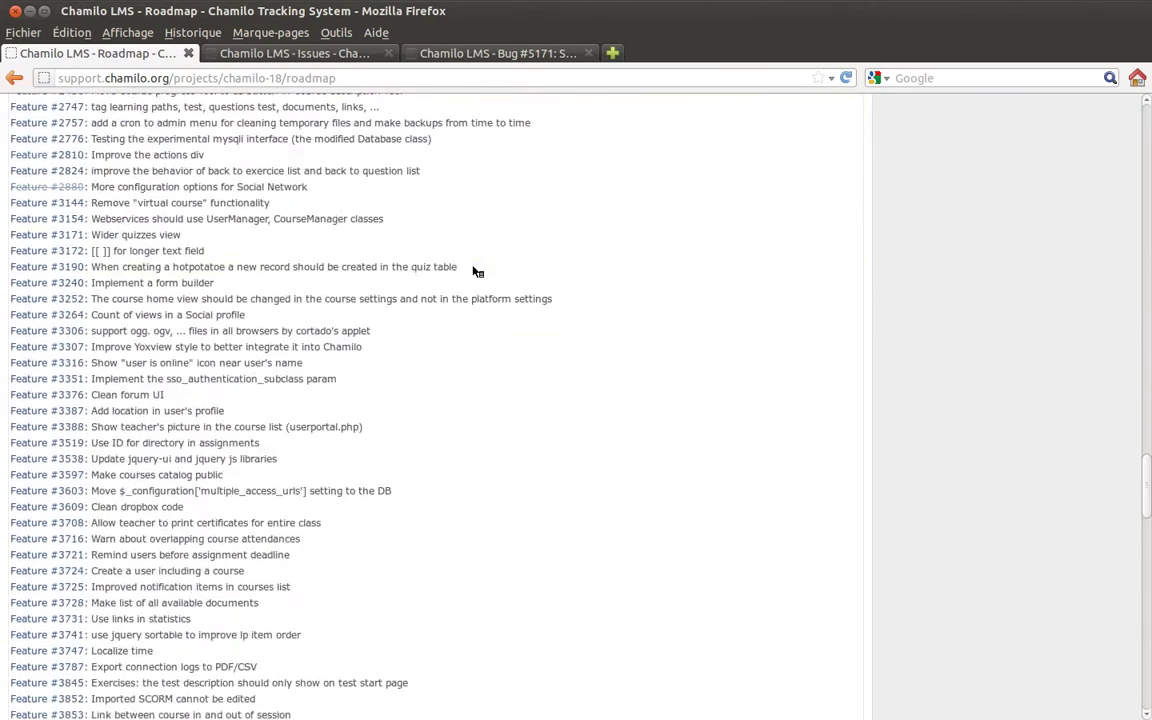
{"action": "scroll", "coordinate": [477, 272], "scroll_direction": "up", "scroll_amount": 13}
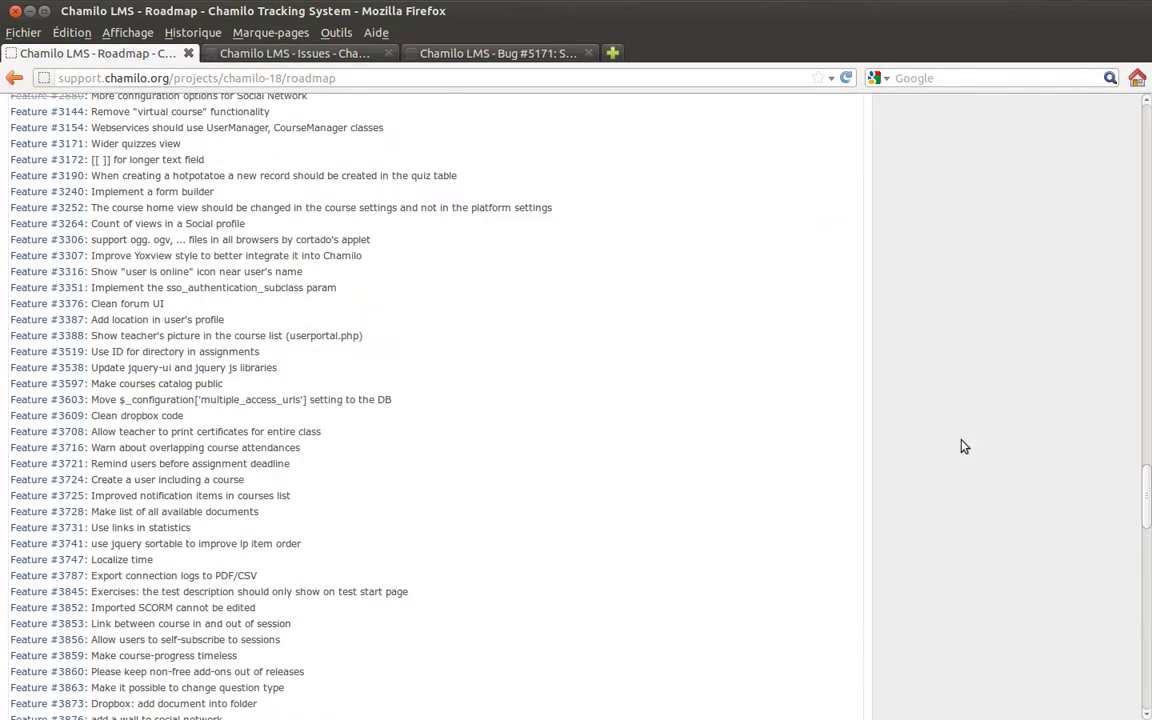
{"action": "left_click_drag", "start_coordinate": [1146, 505], "coordinate": [1146, 150]}
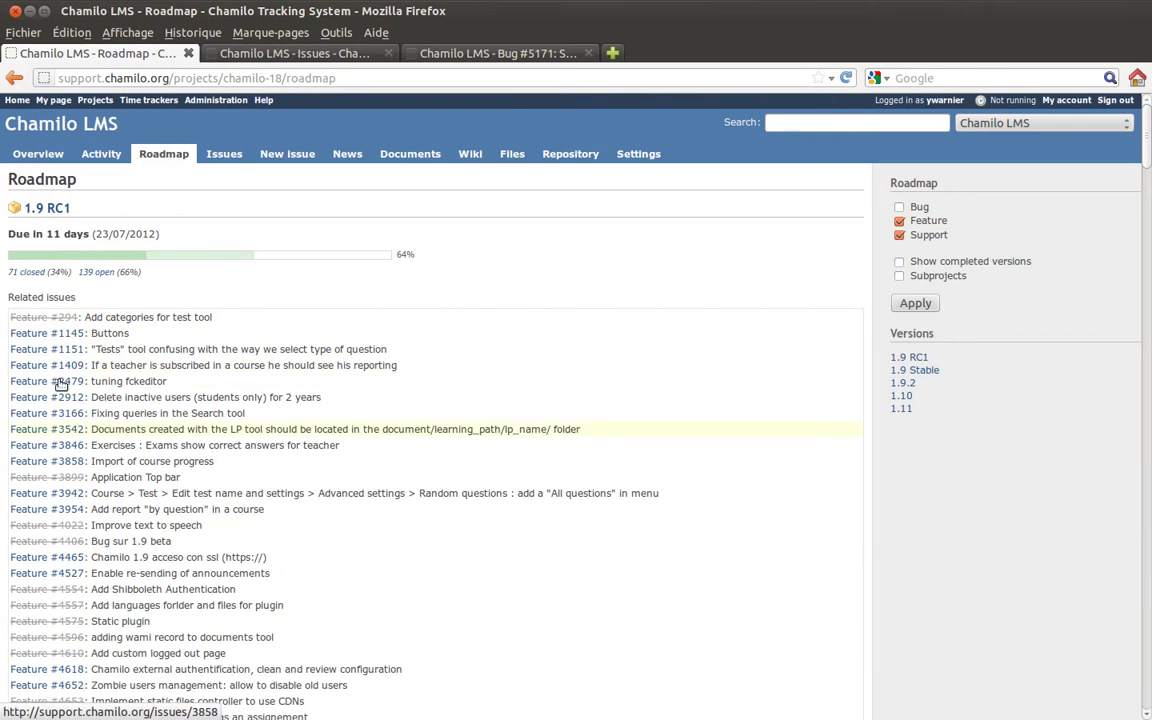
{"action": "left_click", "coordinate": [899, 207]}
{"action": "left_click", "coordinate": [913, 303]}
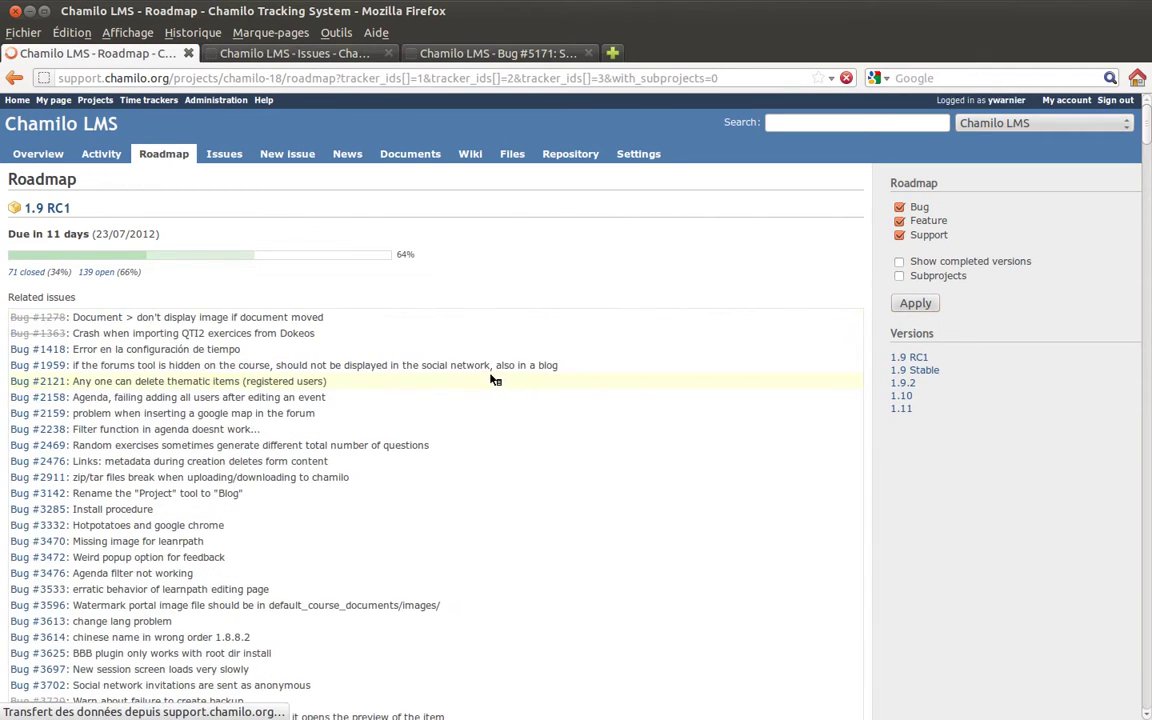
{"action": "scroll", "coordinate": [458, 379], "scroll_direction": "down", "scroll_amount": 20}
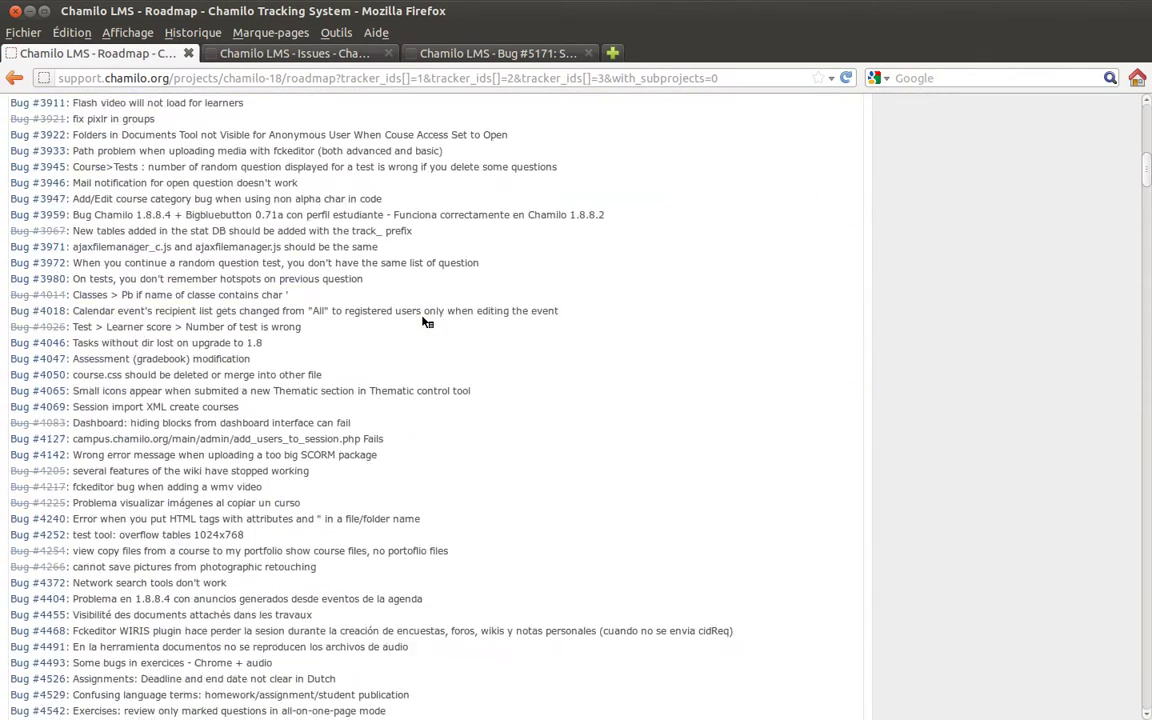
{"action": "scroll", "coordinate": [430, 319], "scroll_direction": "down", "scroll_amount": 20}
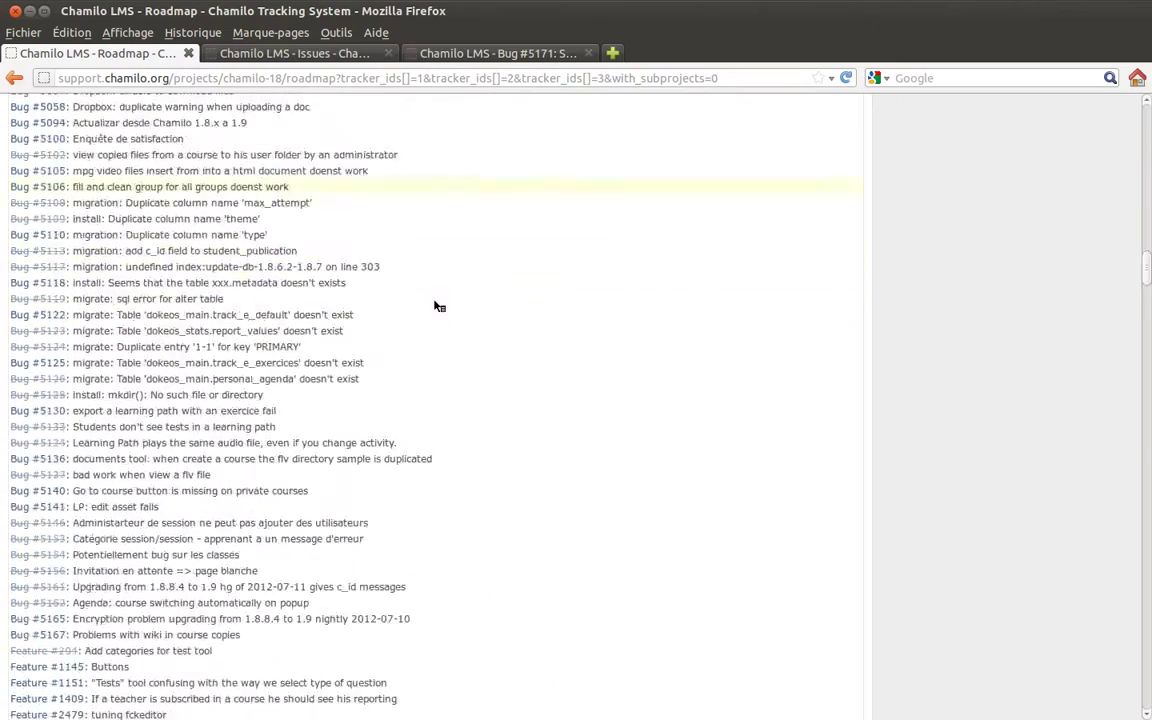
{"action": "scroll", "coordinate": [437, 306], "scroll_direction": "down", "scroll_amount": 7}
{"action": "scroll", "coordinate": [437, 306], "scroll_direction": "up", "scroll_amount": 20}
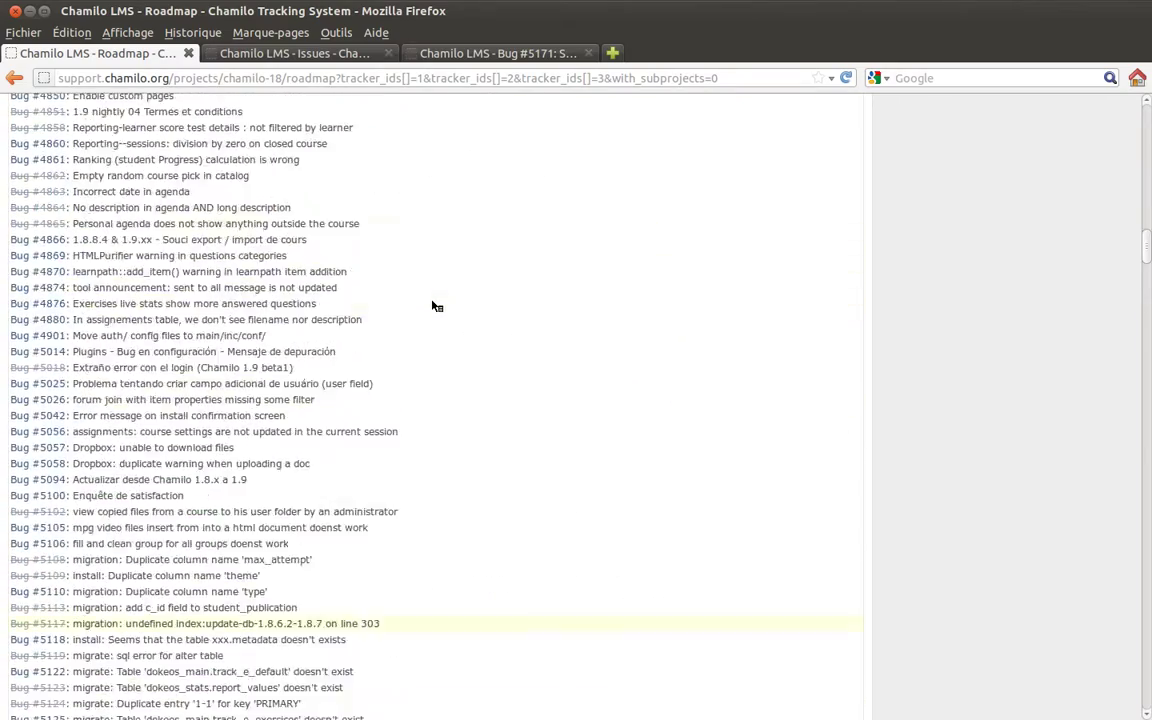
{"action": "scroll", "coordinate": [437, 306], "scroll_direction": "up", "scroll_amount": 20}
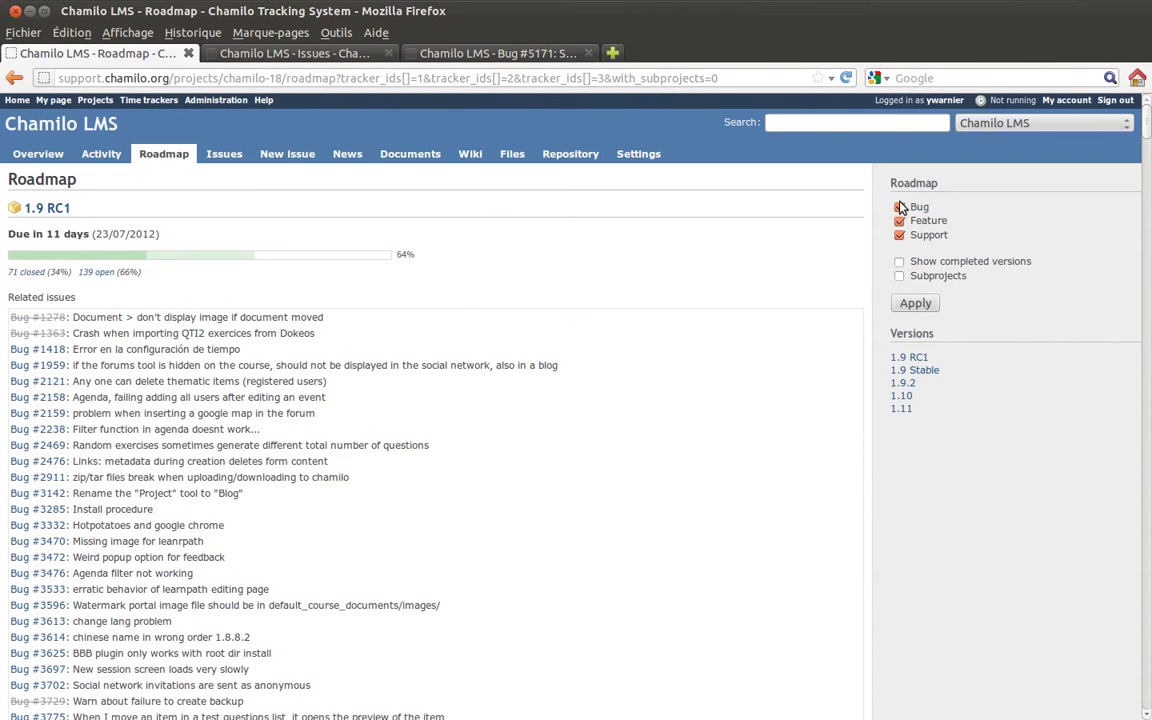
{"action": "left_click", "coordinate": [900, 208]}
{"action": "left_click", "coordinate": [912, 303]}
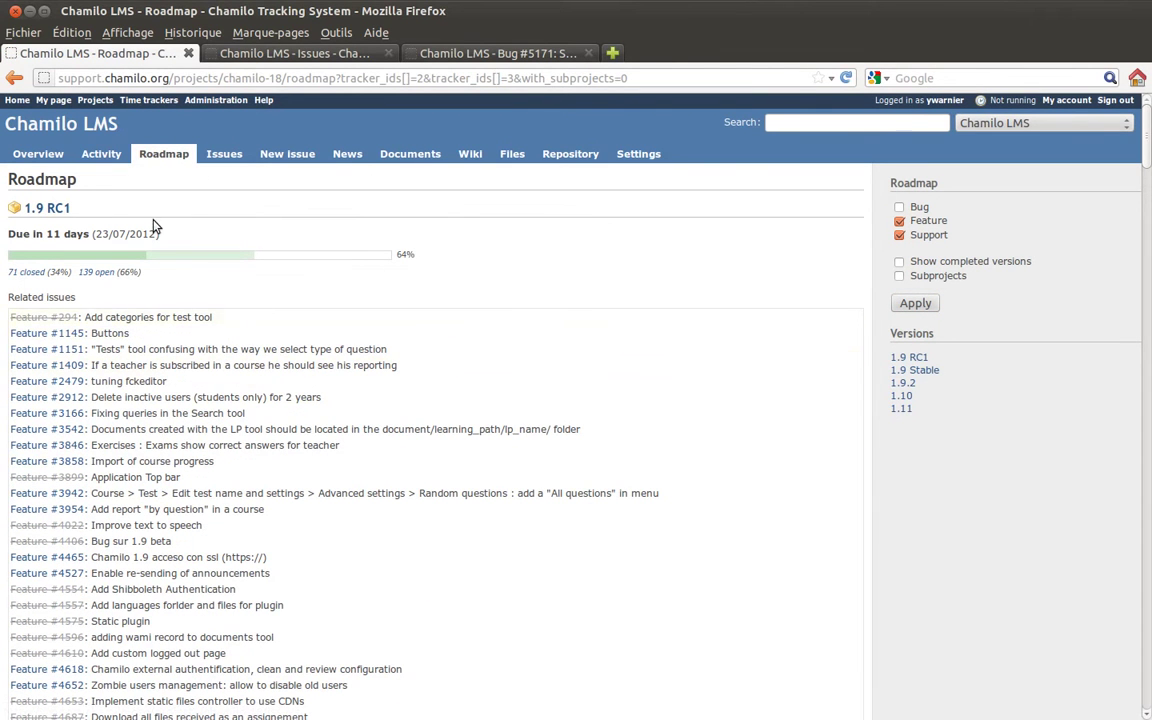
{"action": "left_click", "coordinate": [215, 160]}
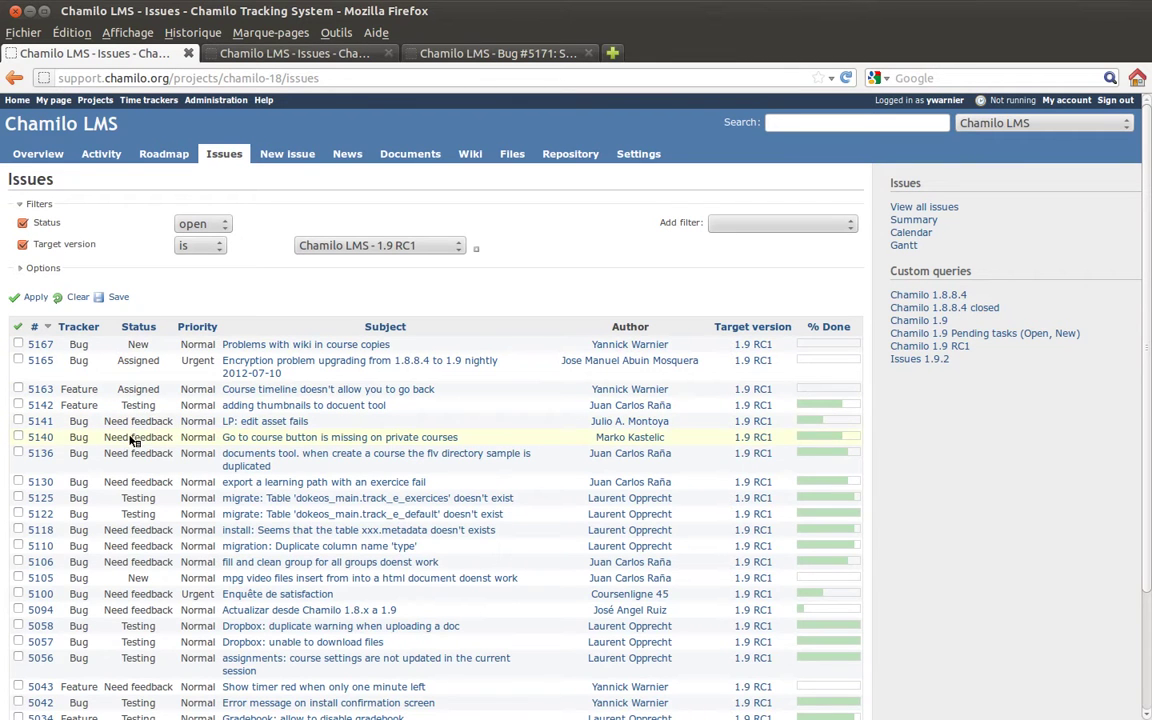
Dismiss the Add filter list without adding a field and scroll the 139-issue 1.9 RC1 list.
{"action": "double_click", "coordinate": [40, 222]}
{"action": "left_click", "coordinate": [271, 221]}
{"action": "left_click", "coordinate": [736, 226]}
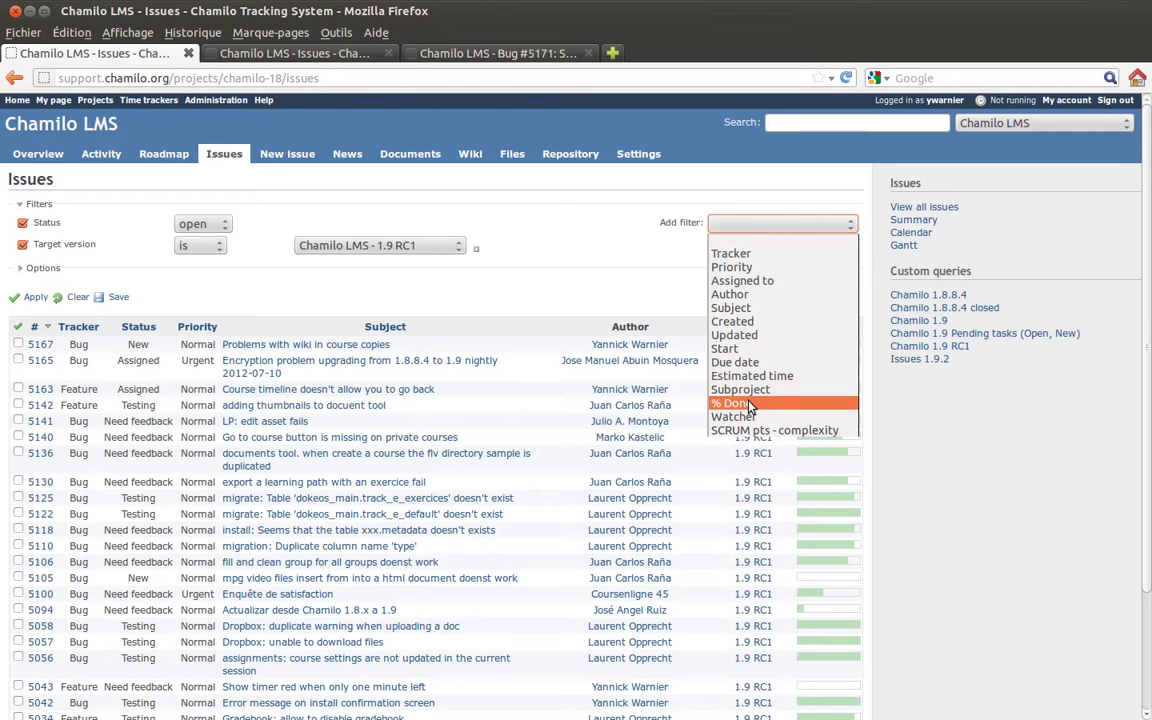
{"action": "left_click", "coordinate": [590, 266]}
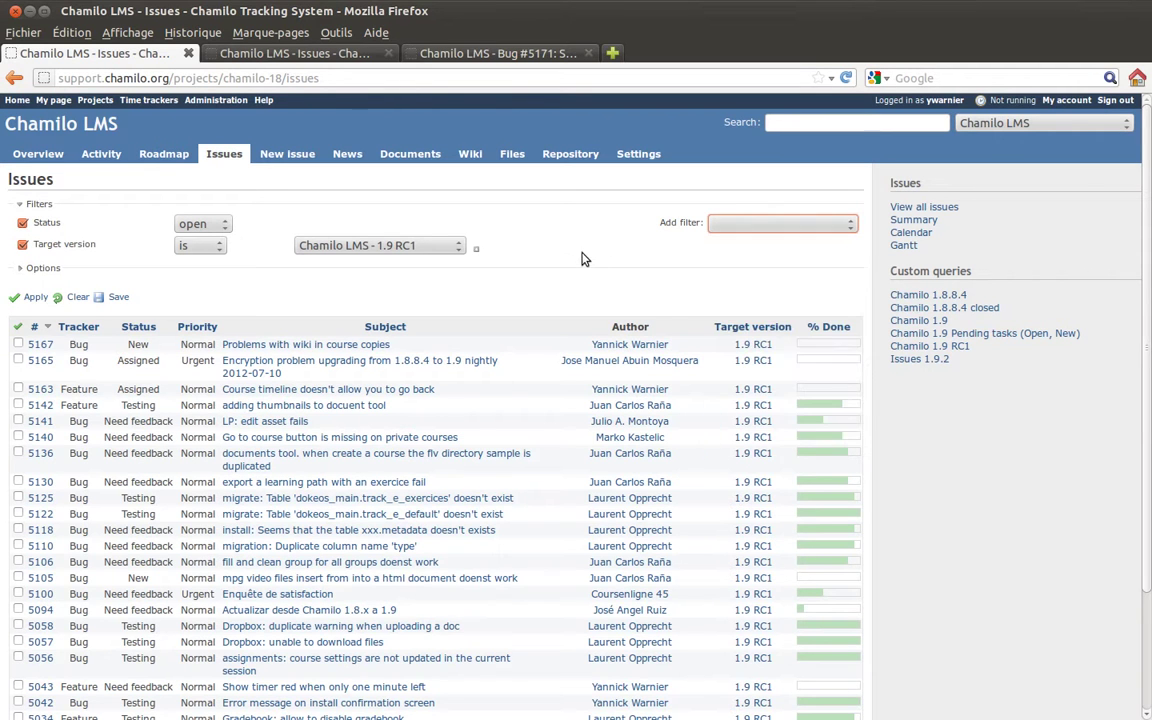
{"action": "scroll", "coordinate": [540, 250], "scroll_direction": "down", "scroll_amount": 3}
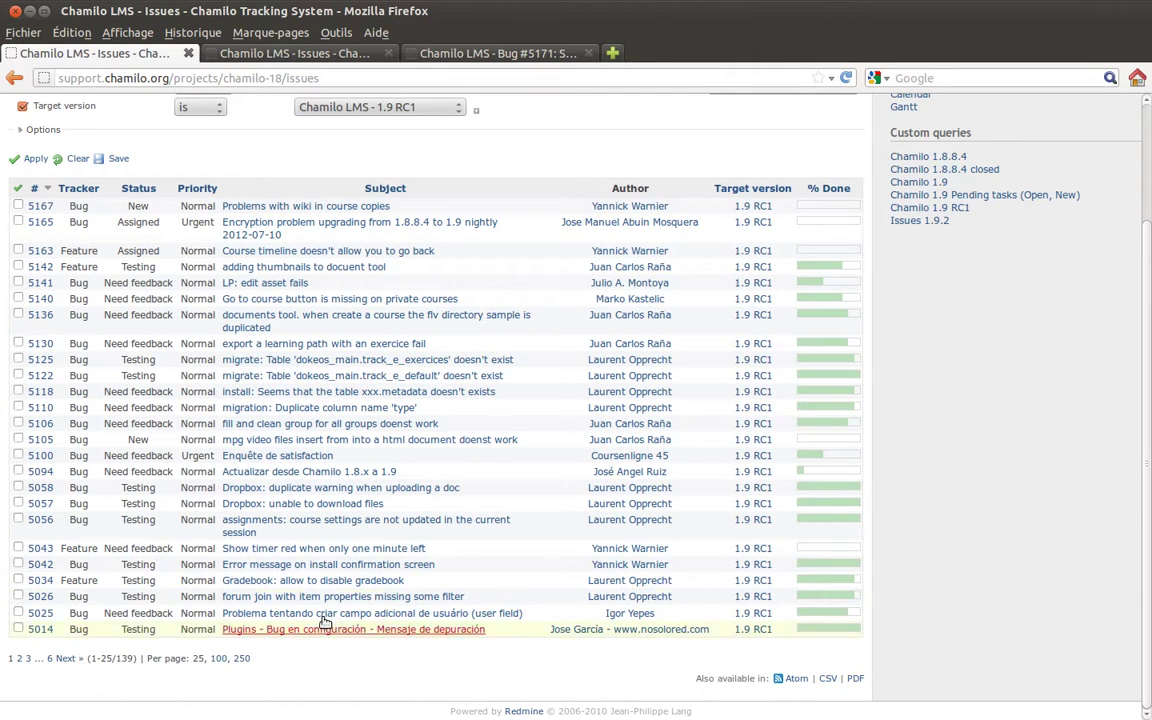
{"action": "scroll", "coordinate": [465, 380], "scroll_direction": "up", "scroll_amount": 3}
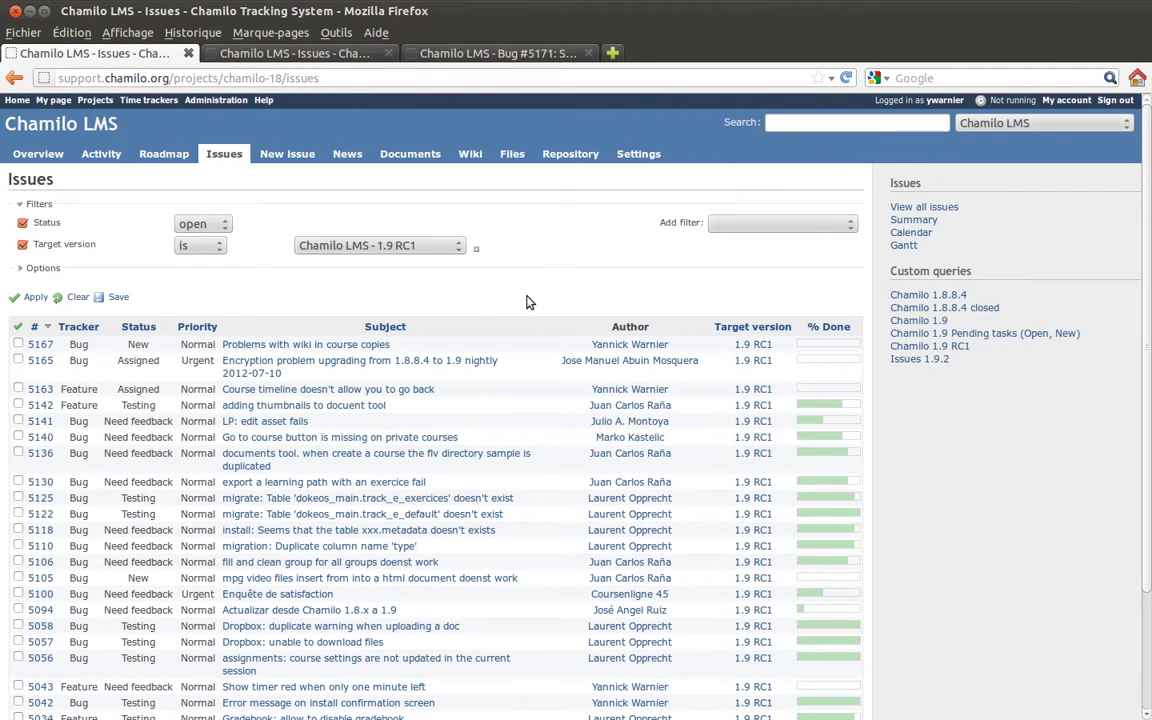
Start a new issue, keeping Bug as its tracker.
{"action": "left_click", "coordinate": [288, 158]}
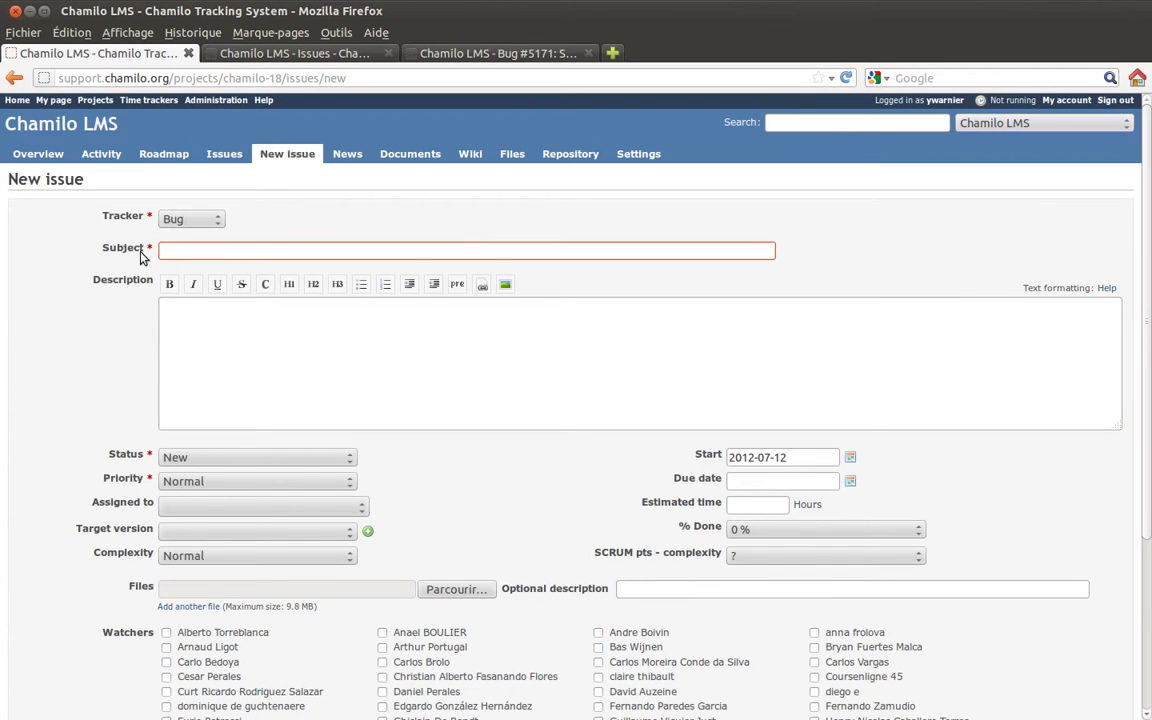
{"action": "left_click", "coordinate": [212, 220]}
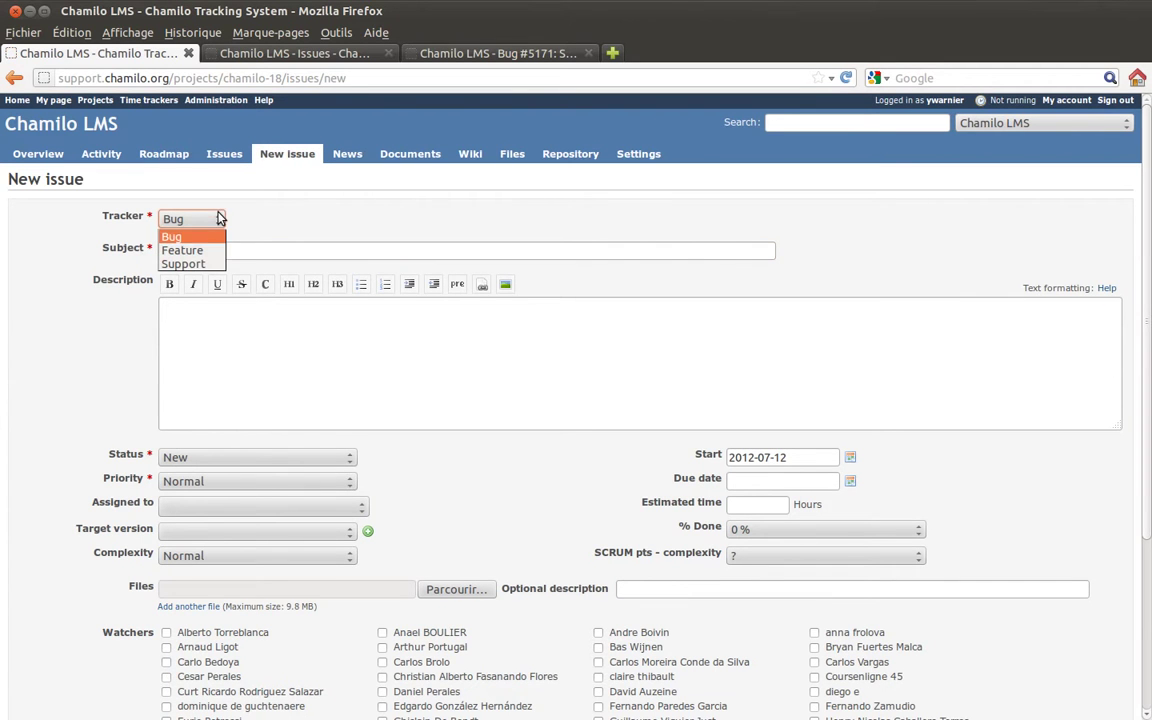
{"action": "left_click", "coordinate": [310, 228]}
Enter subject 'Something is wrong - demo issue2' and placeholder description text.
{"action": "left_click", "coordinate": [222, 254]}
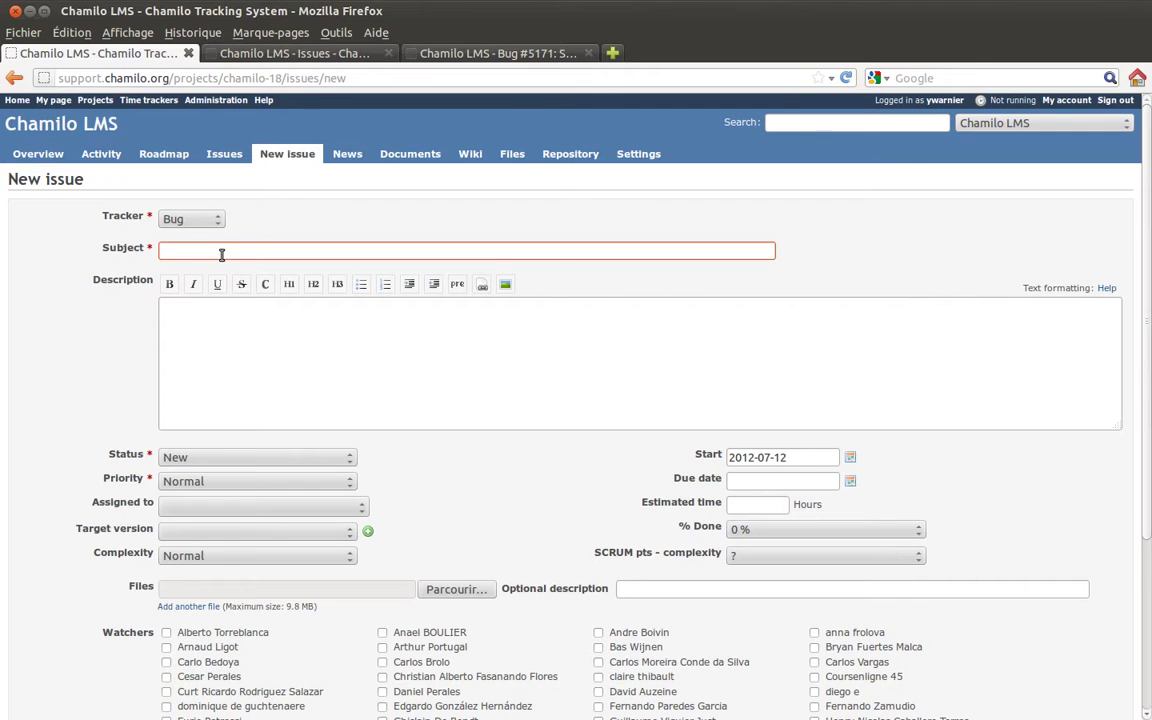
{"action": "type", "text": "Demo issue"}
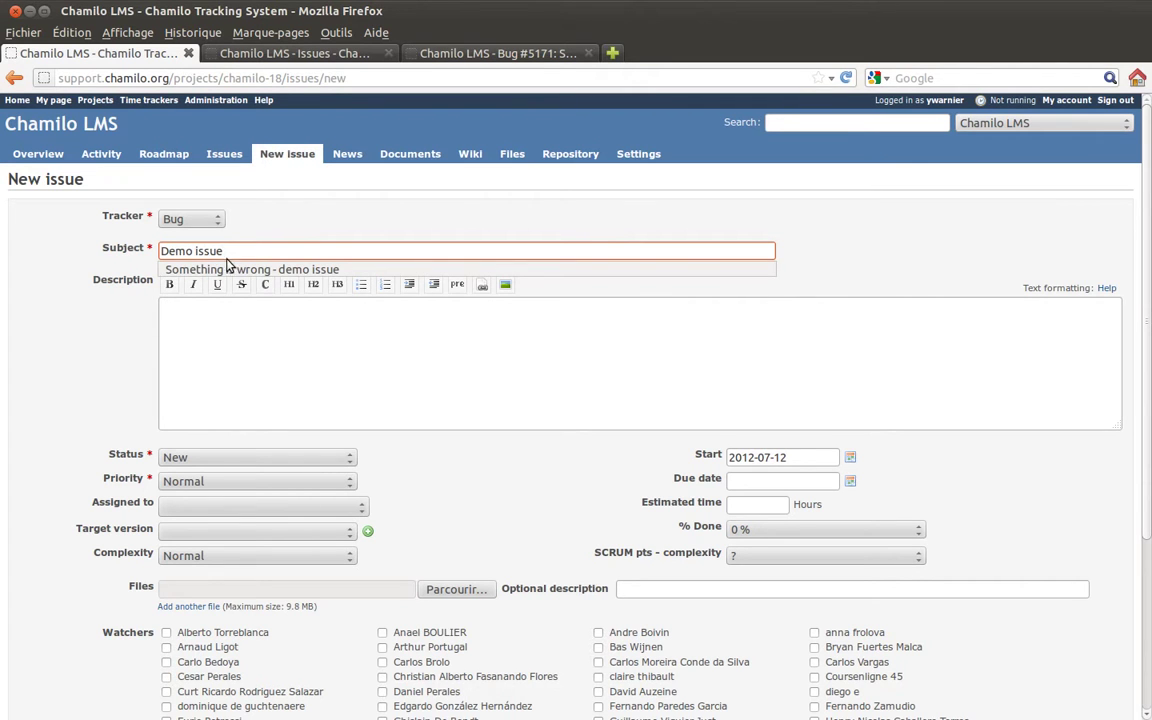
{"action": "left_click", "coordinate": [230, 270]}
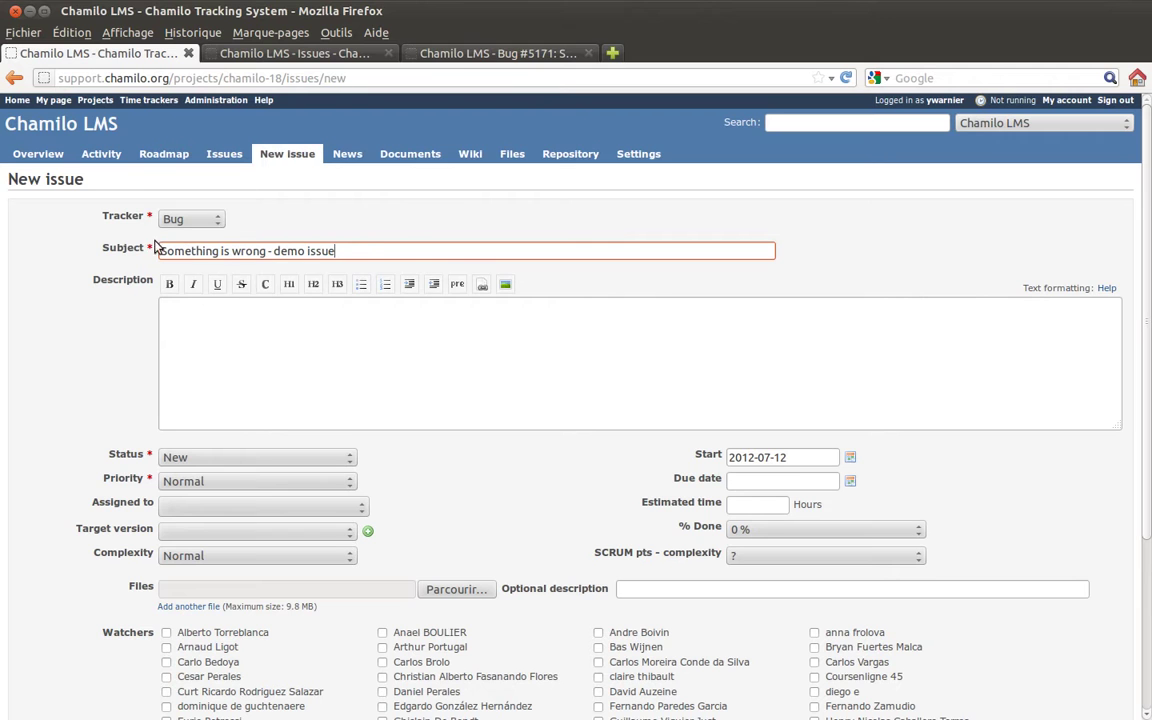
{"action": "left_click", "coordinate": [356, 253]}
{"action": "type", "text": "2"}
{"action": "left_click", "coordinate": [321, 331]}
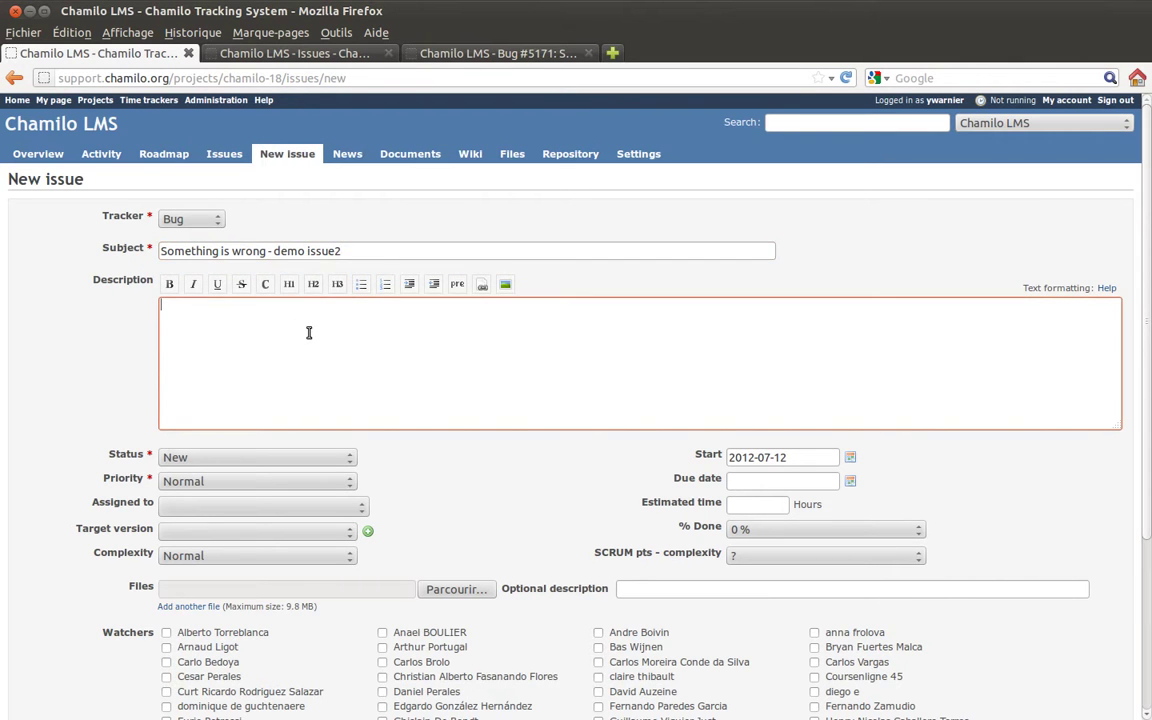
{"action": "type", "text": "sznyfksjdnvkjcs  s"}
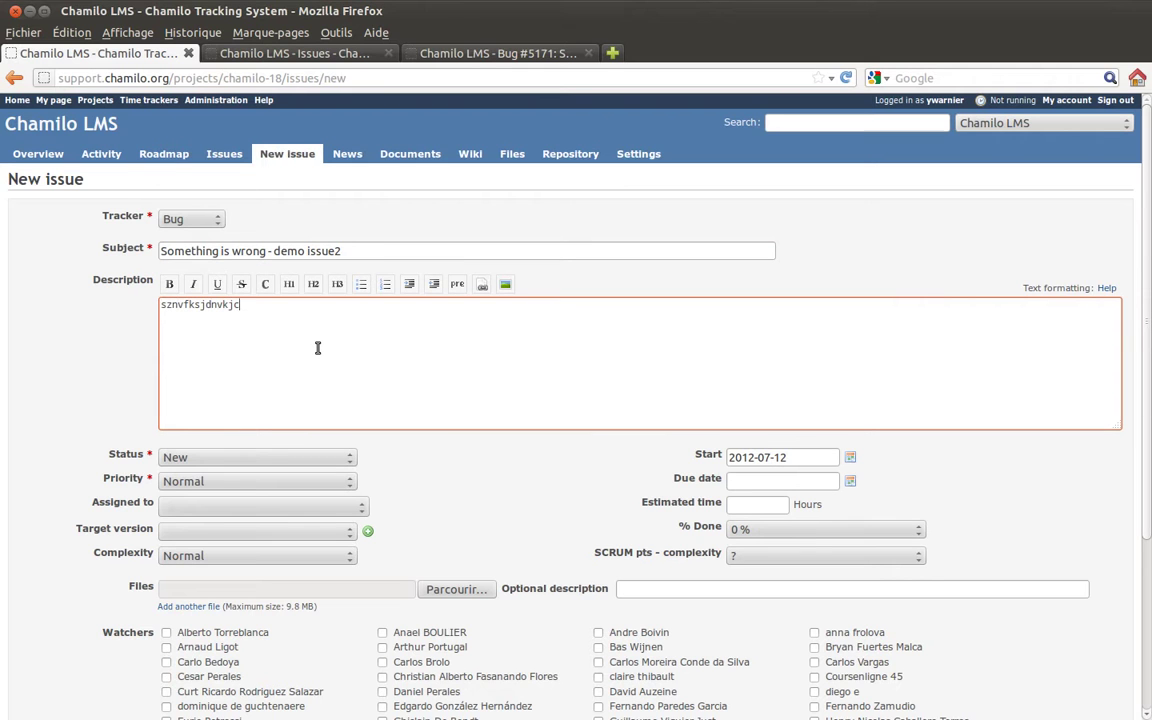
{"action": "type", "text": "d vsy sd sdys dvsz efzef zef z"}
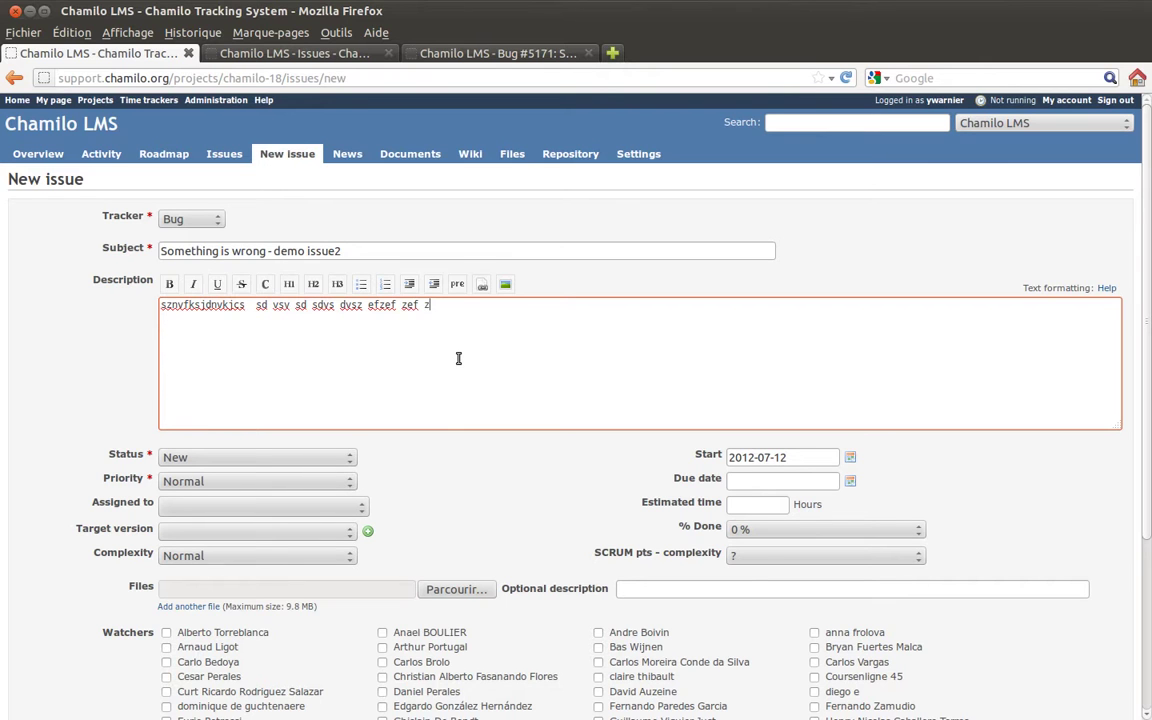
Assign the bug to a developer and set its status to Assigned.
{"action": "left_click", "coordinate": [210, 510]}
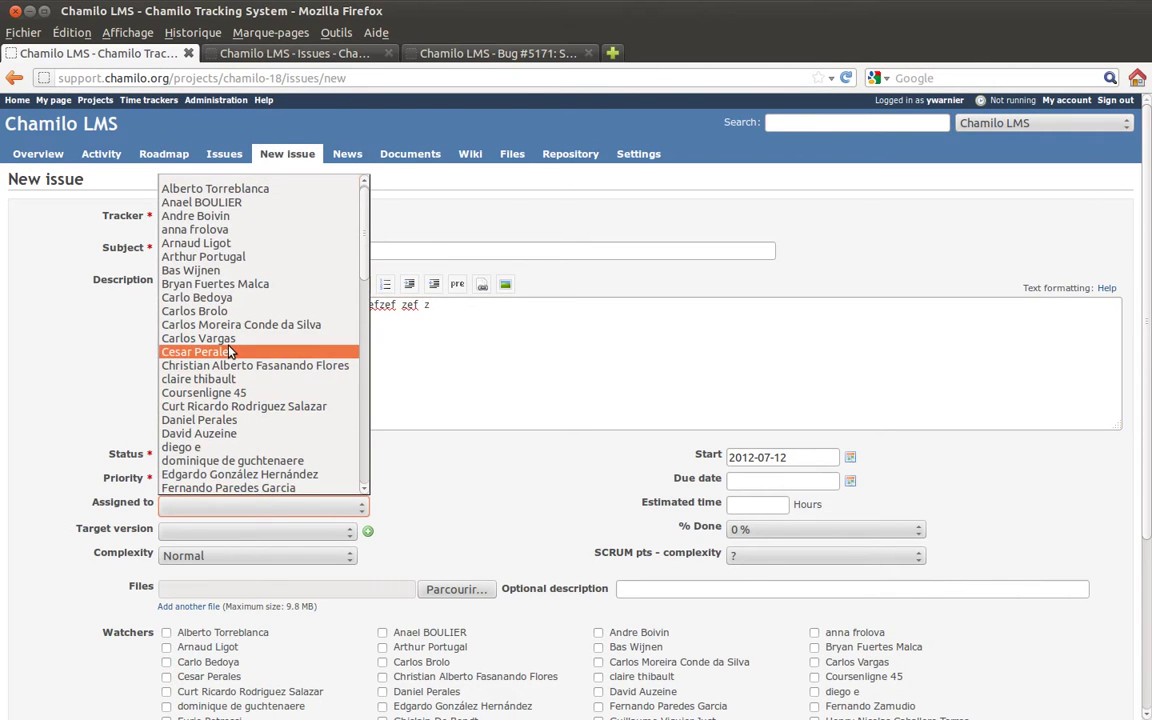
{"action": "left_click", "coordinate": [229, 352]}
{"action": "left_click", "coordinate": [208, 459]}
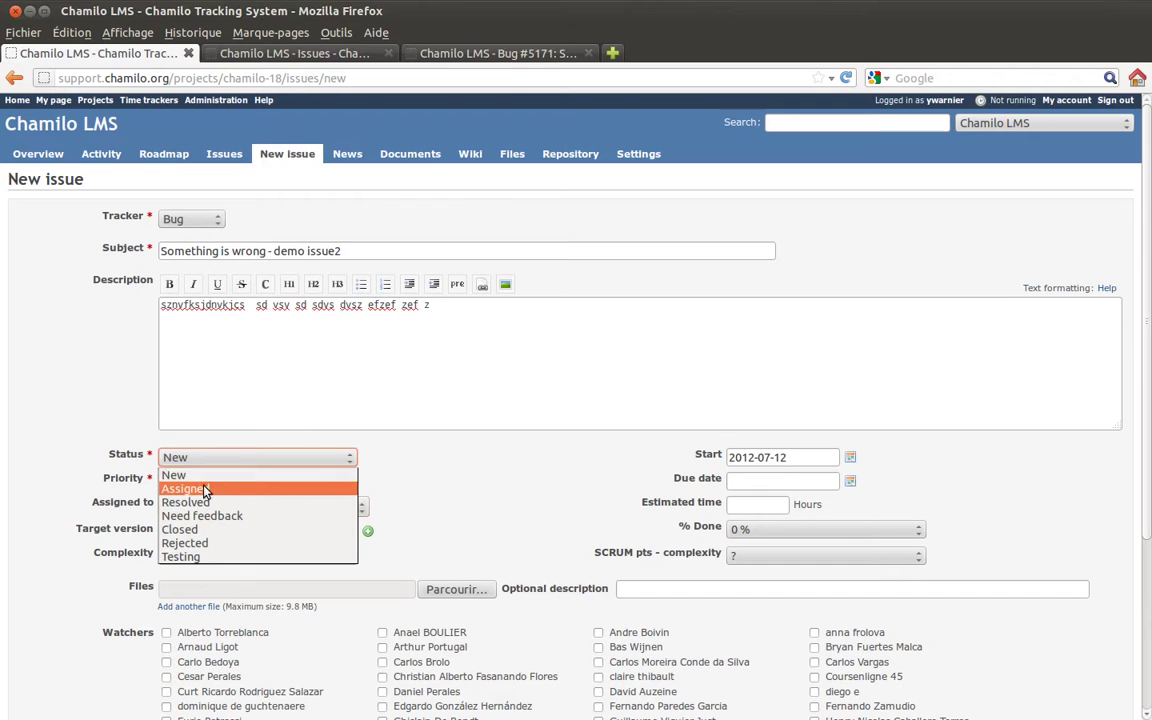
{"action": "left_click", "coordinate": [205, 489]}
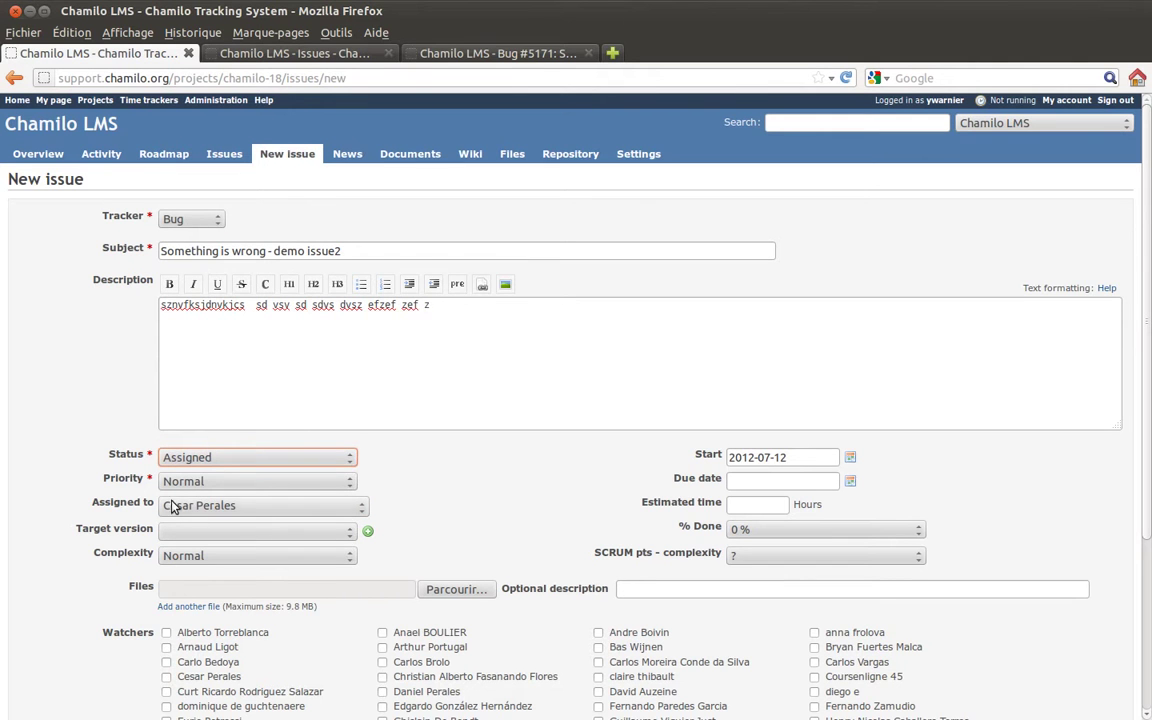
{"action": "left_click", "coordinate": [275, 515]}
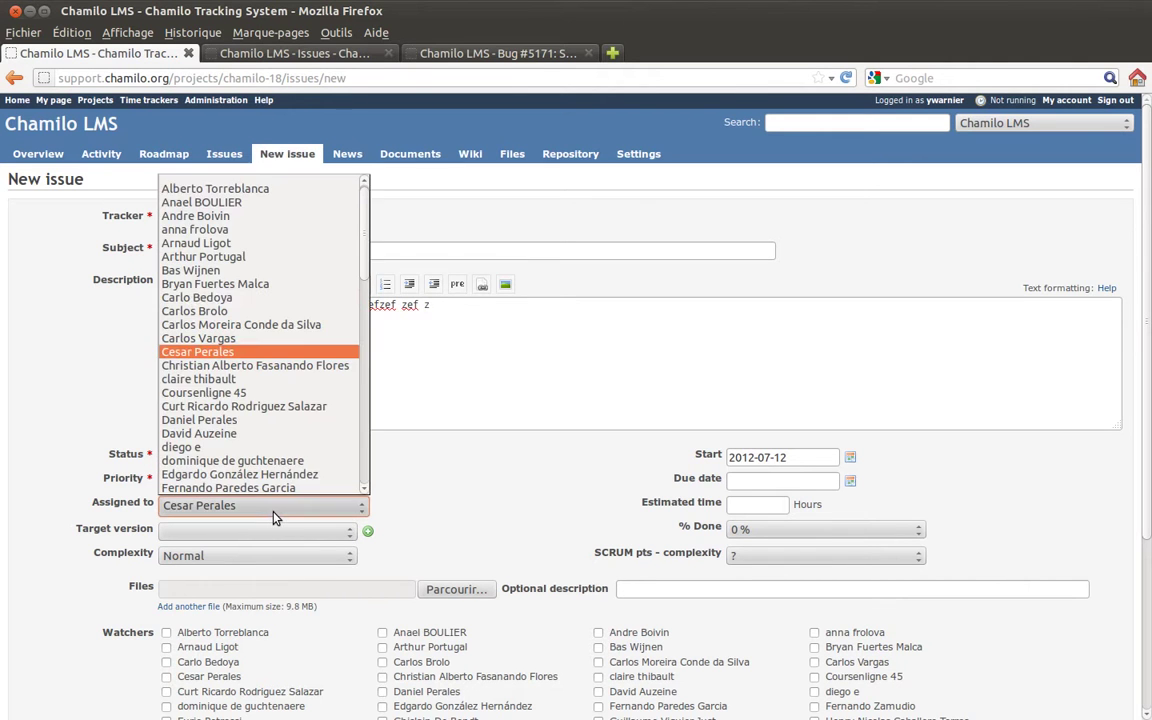
{"action": "left_click", "coordinate": [537, 503]}
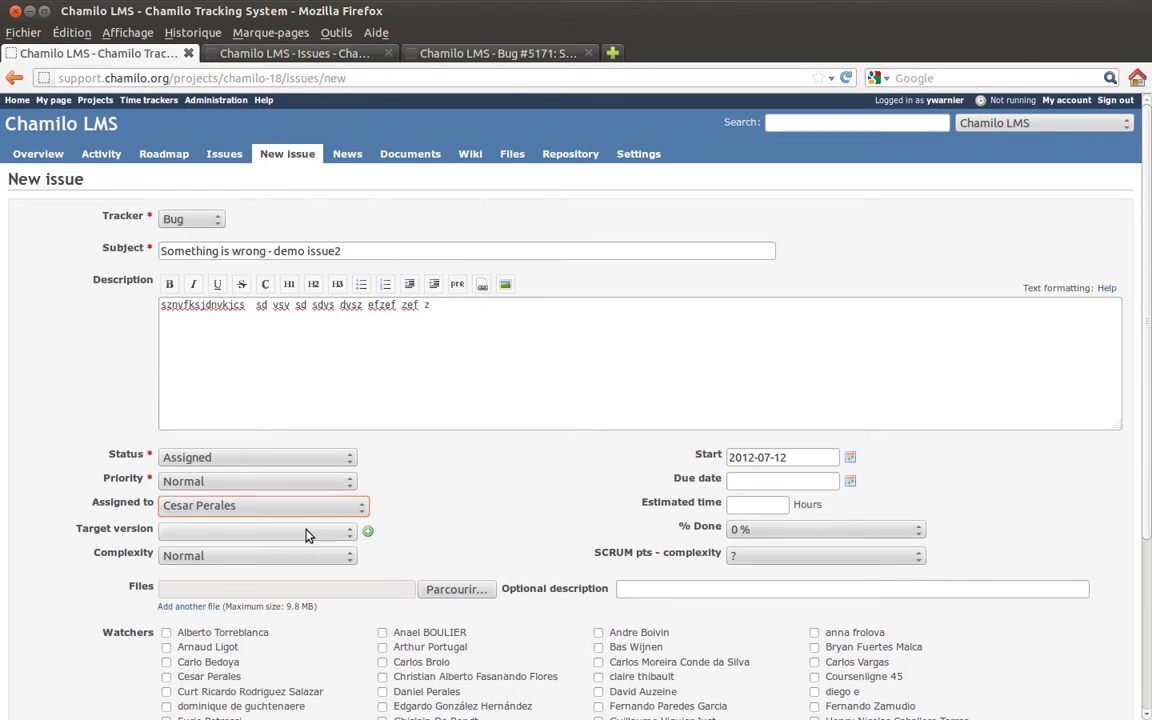
Leave Target version empty and keep Complexity at Normal.
{"action": "left_click", "coordinate": [307, 533]}
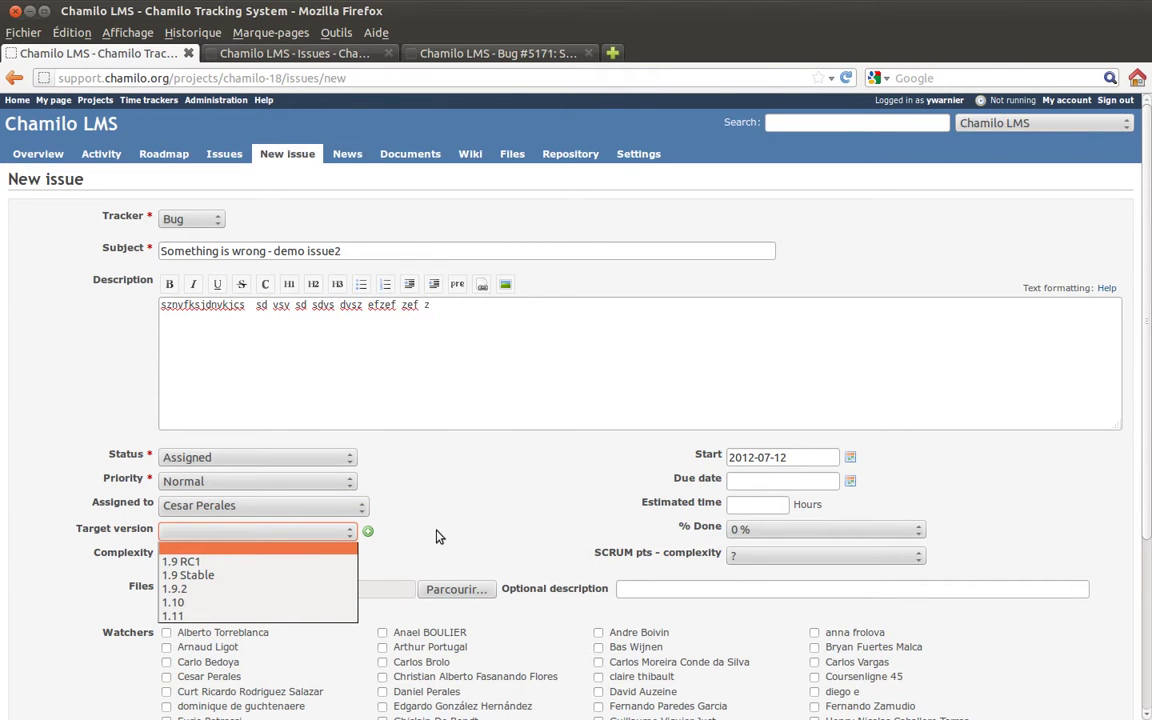
{"action": "left_click", "coordinate": [401, 529]}
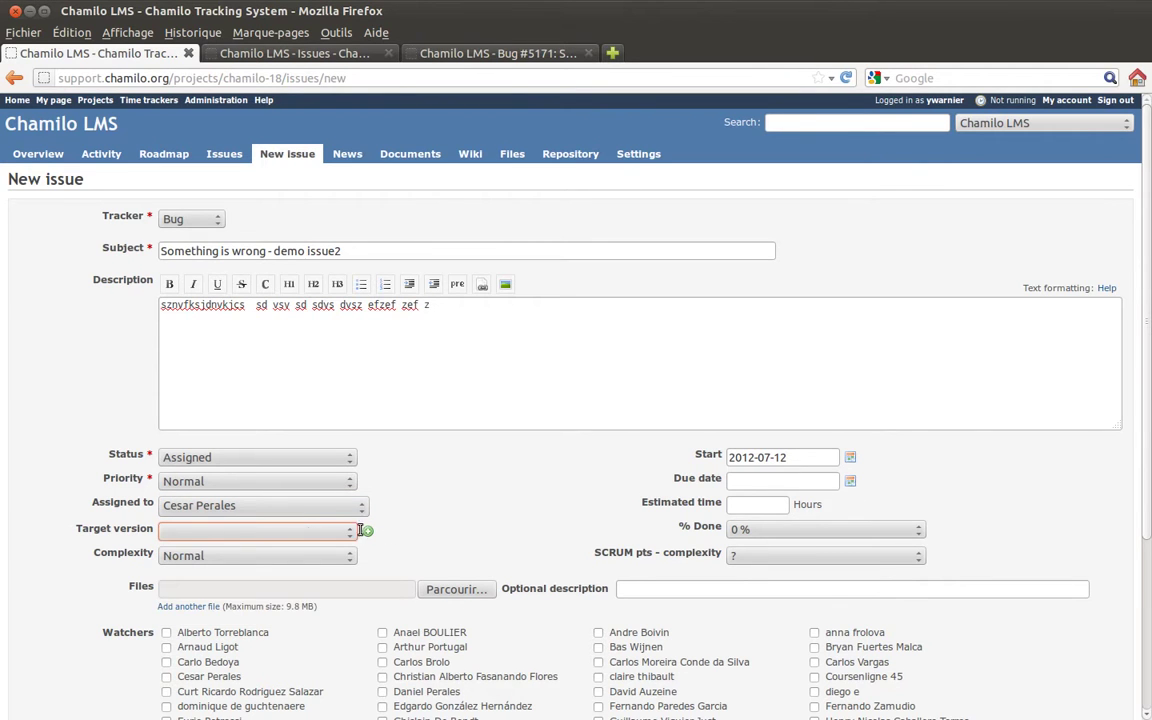
{"action": "left_click", "coordinate": [307, 533]}
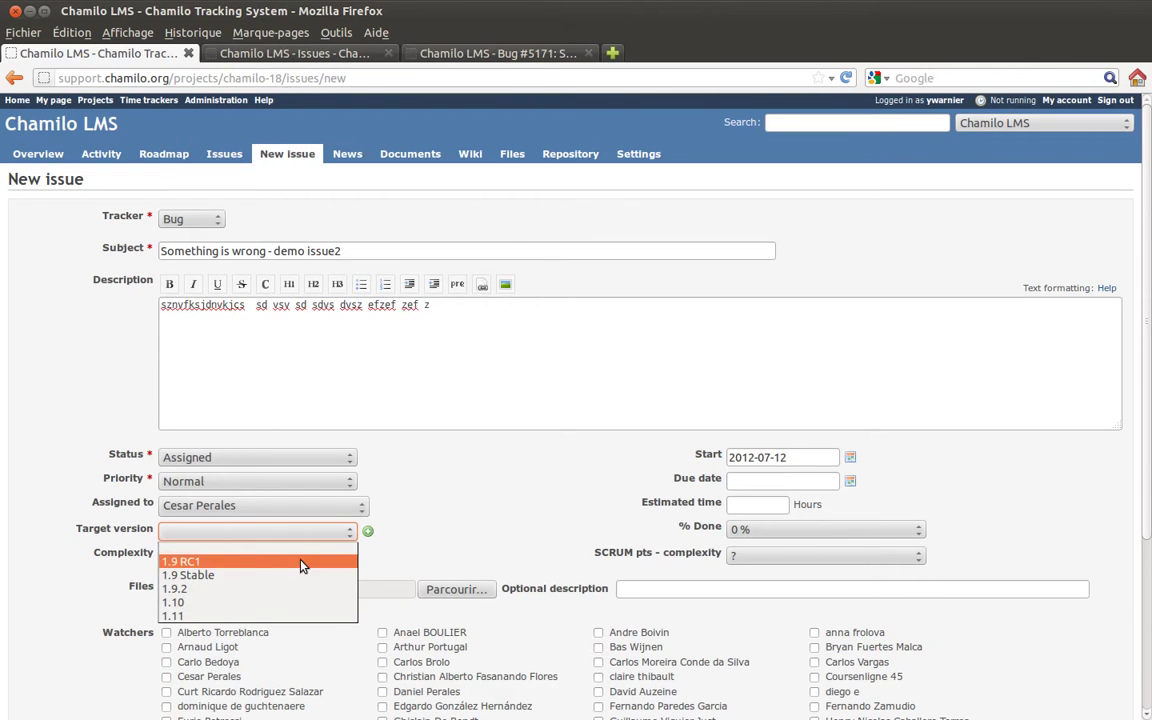
{"action": "left_click", "coordinate": [357, 527]}
{"action": "left_click", "coordinate": [230, 556]}
{"action": "left_click", "coordinate": [232, 556]}
{"action": "left_click", "coordinate": [232, 556]}
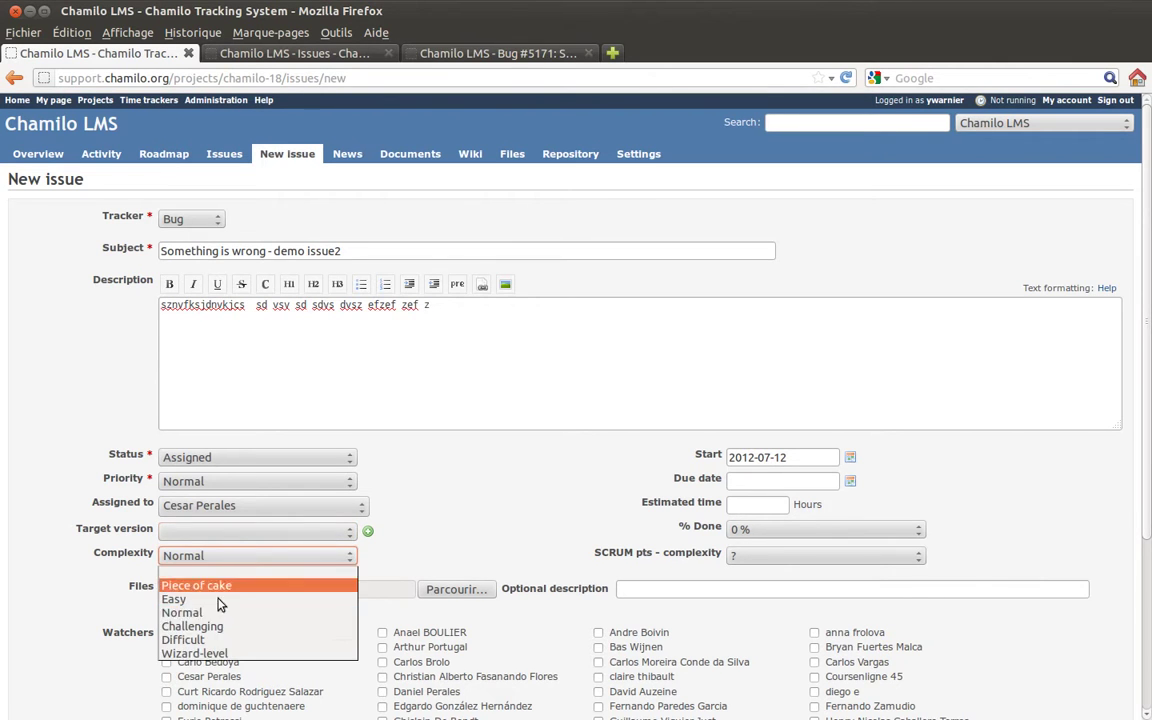
{"action": "left_click", "coordinate": [224, 610]}
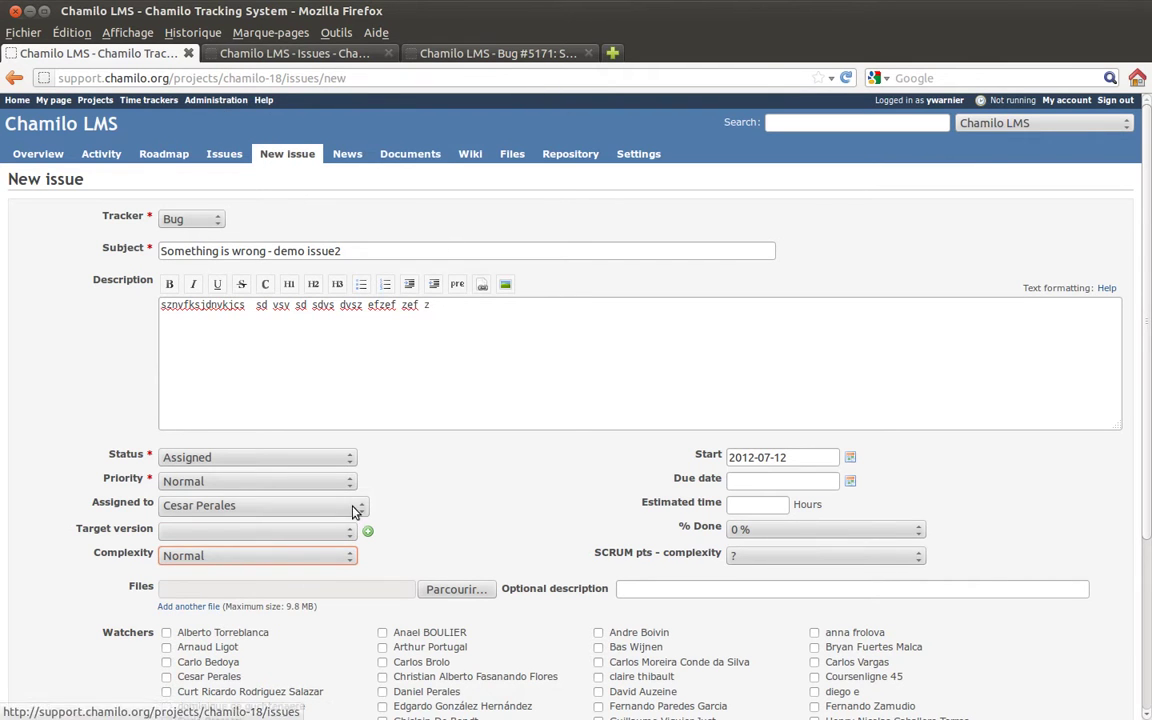
Enter 3 hours as the estimated time, leaving the start and due dates as they are.
{"action": "left_click", "coordinate": [804, 456]}
{"action": "left_click", "coordinate": [795, 482]}
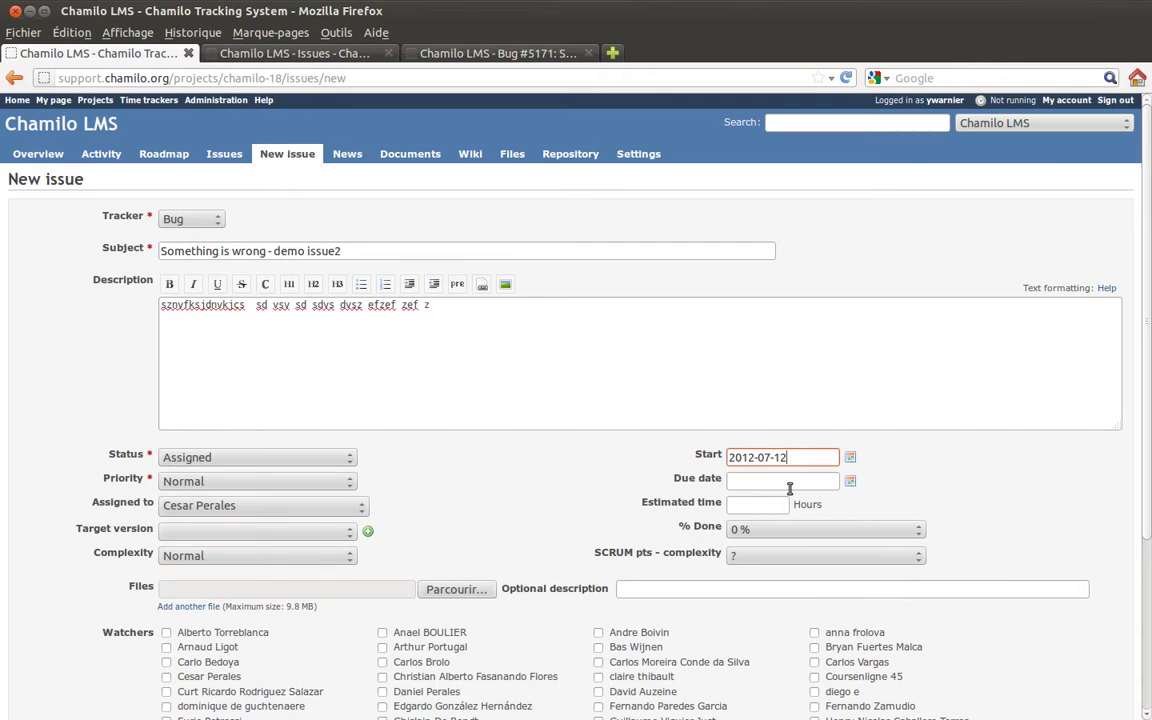
{"action": "left_click", "coordinate": [765, 503]}
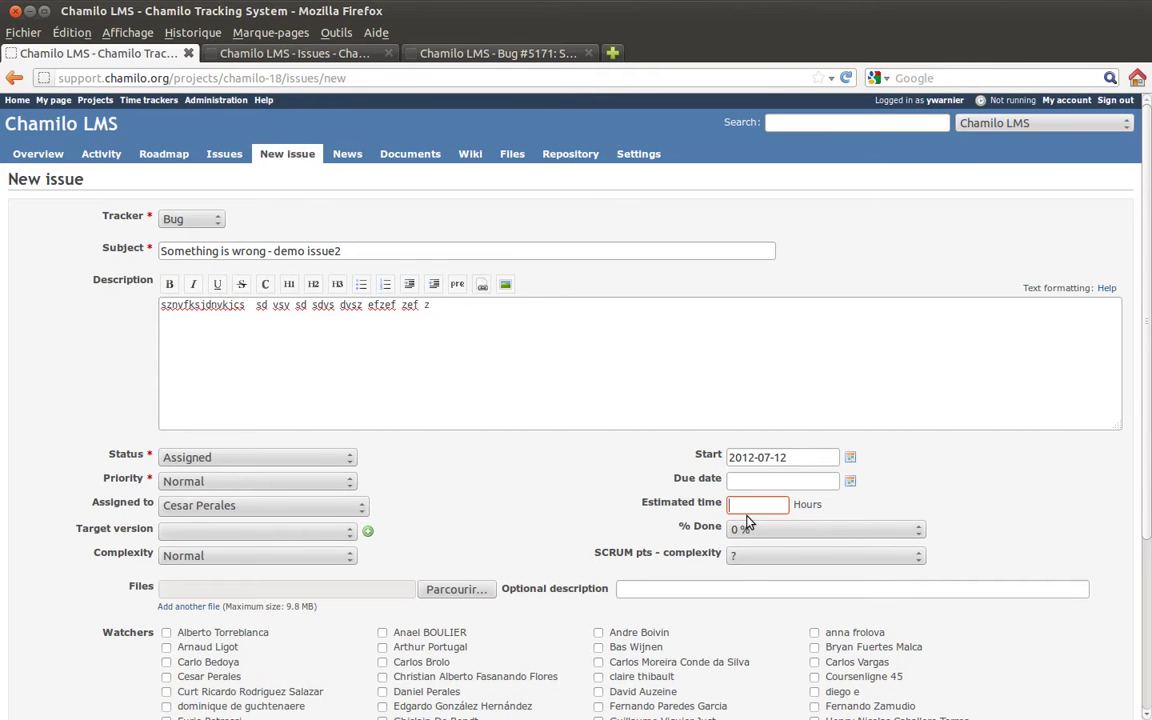
{"action": "type", "text": "3"}
{"action": "scroll", "coordinate": [956, 489], "scroll_direction": "down", "scroll_amount": 3}
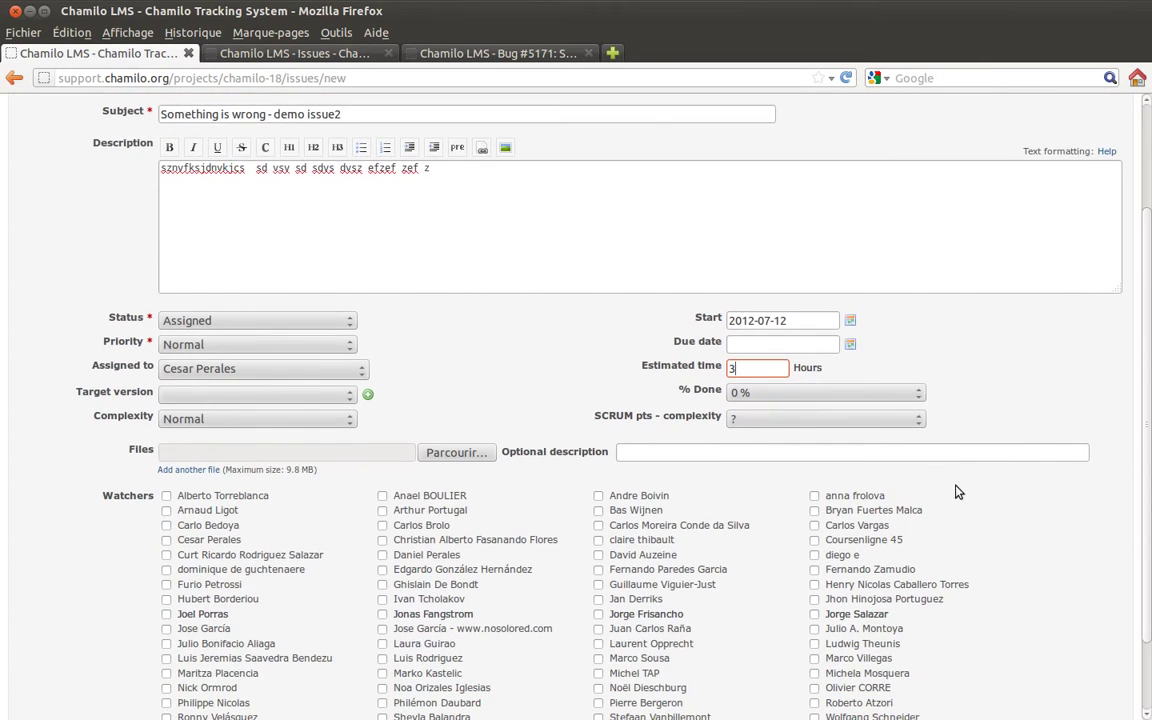
{"action": "scroll", "coordinate": [956, 491], "scroll_direction": "down", "scroll_amount": 2}
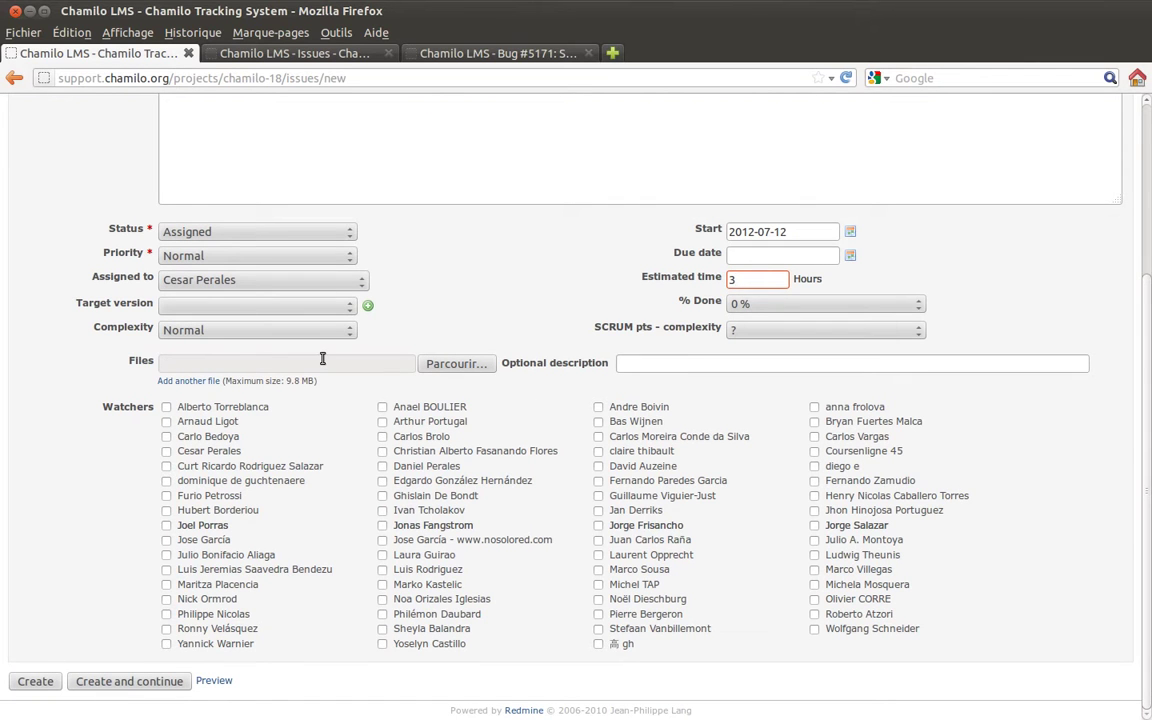
Add two more file attachment rows and tick one colleague as a watcher.
{"action": "left_click", "coordinate": [185, 380]}
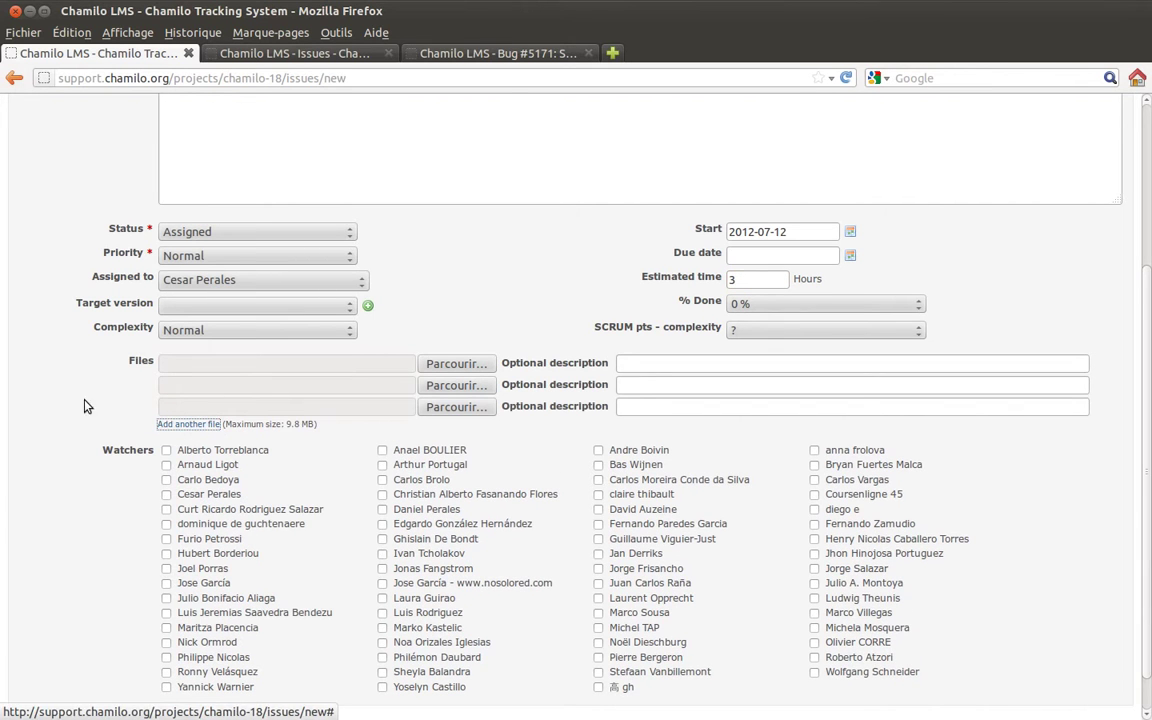
{"action": "key", "text": "Return"}
{"action": "scroll", "coordinate": [60, 405], "scroll_direction": "down", "scroll_amount": 1}
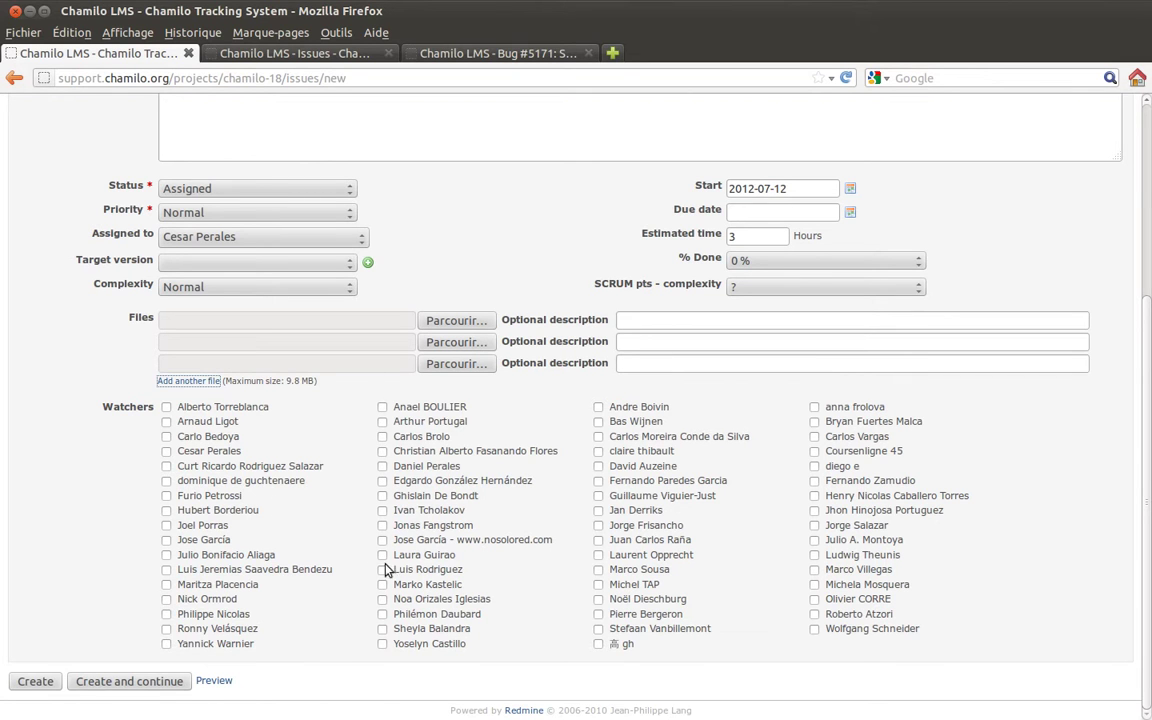
{"action": "left_click", "coordinate": [814, 541]}
Delete the stray trailing 'z' from the description and create the bug.
{"action": "scroll", "coordinate": [399, 263], "scroll_direction": "up", "scroll_amount": 3}
{"action": "left_click", "coordinate": [340, 230]}
{"action": "key", "text": "BackSpace"}
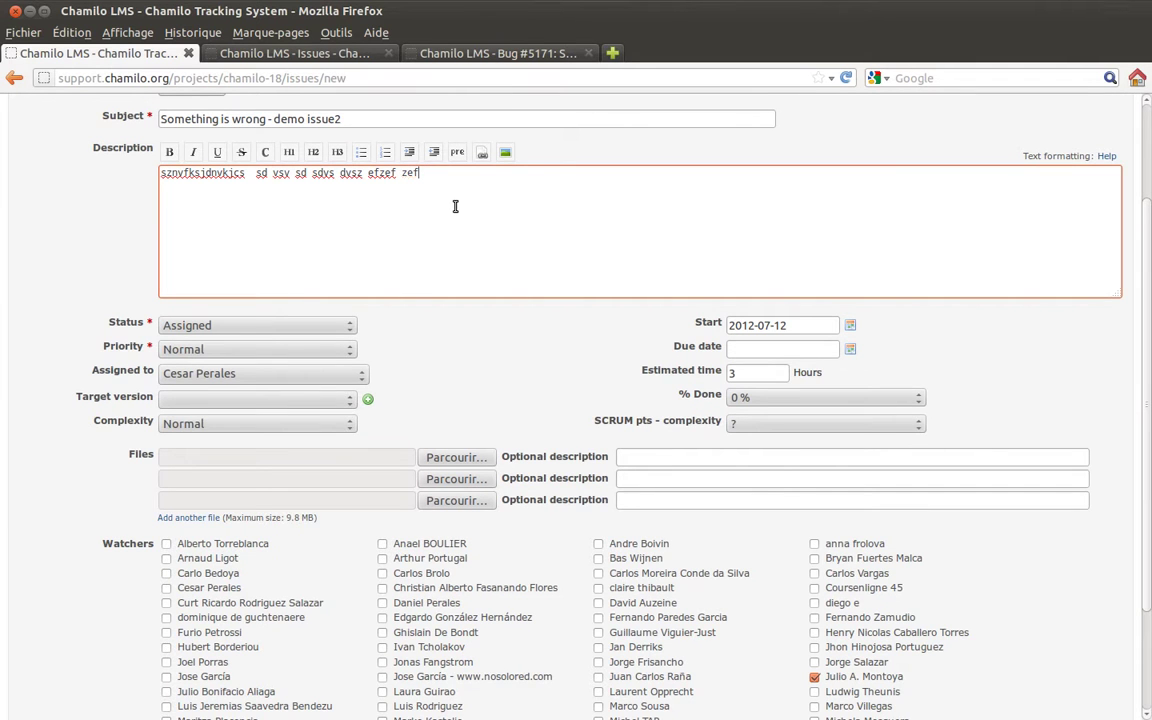
{"action": "scroll", "coordinate": [50, 248], "scroll_direction": "down", "scroll_amount": 3}
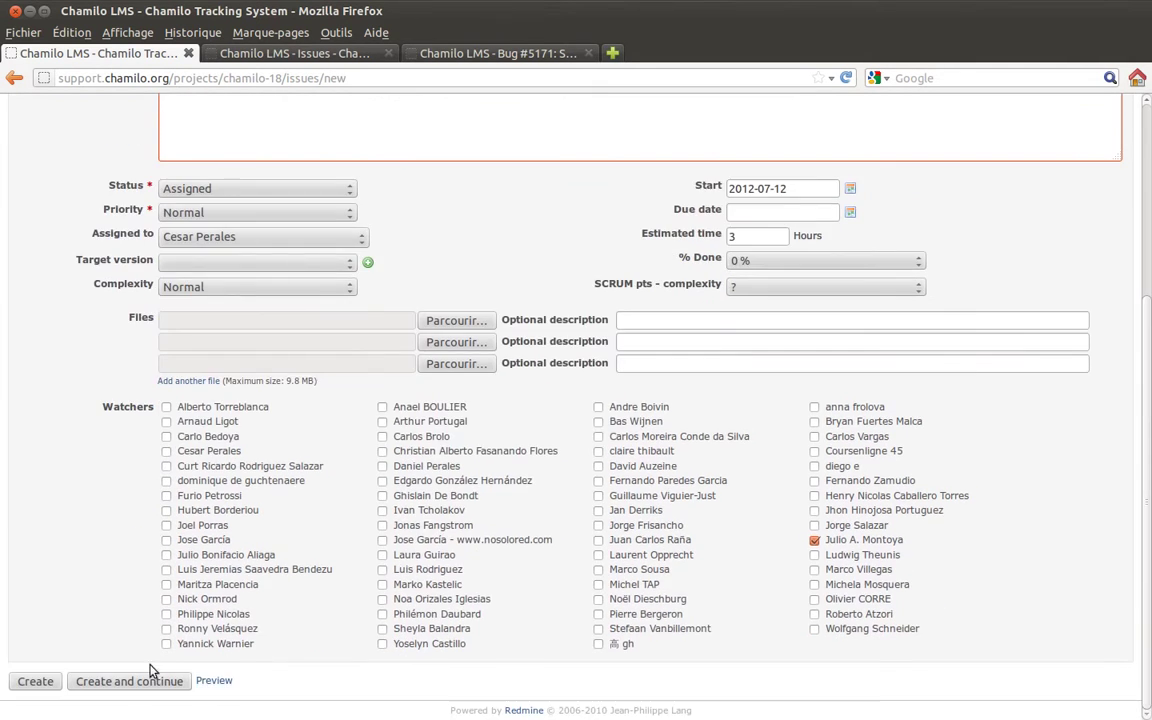
{"action": "left_click", "coordinate": [22, 680]}
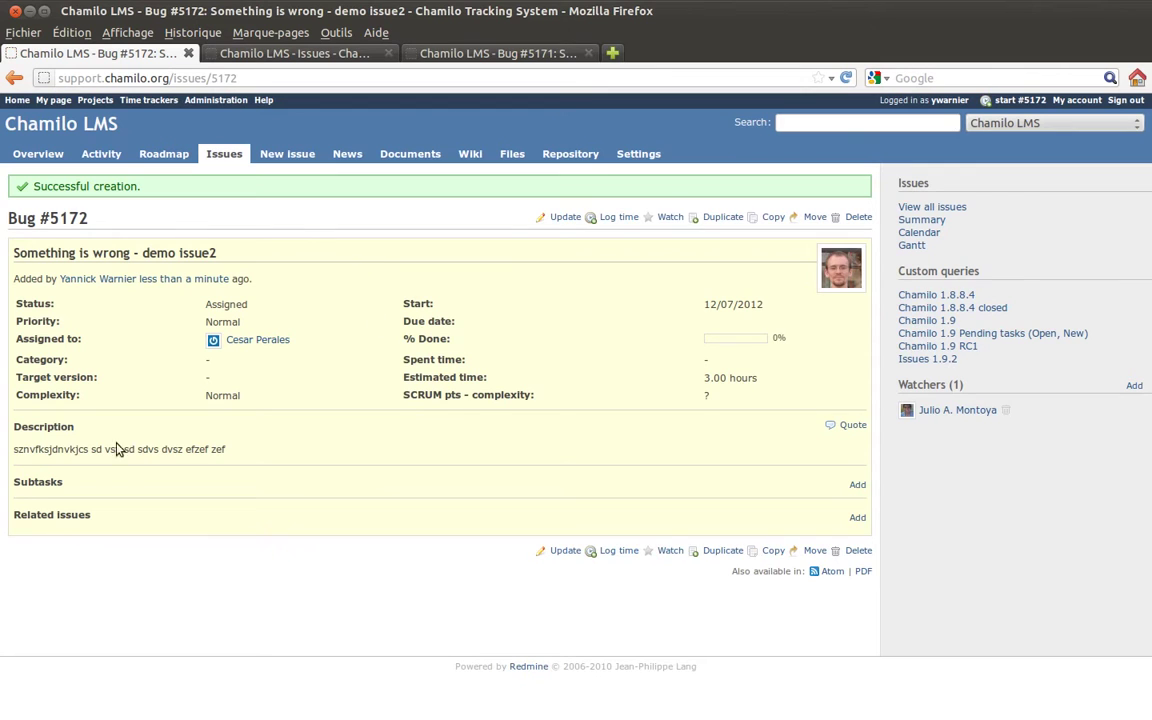
Review Bug #5172's Status, Priority, Assigned, Category and Complexity fields, then begin adding a related issue.
{"action": "double_click", "coordinate": [30, 304]}
{"action": "double_click", "coordinate": [36, 321]}
{"action": "double_click", "coordinate": [45, 339]}
{"action": "left_click", "coordinate": [47, 362]}
{"action": "double_click", "coordinate": [44, 360]}
{"action": "left_click", "coordinate": [55, 396]}
{"action": "double_click", "coordinate": [50, 395]}
{"action": "left_click", "coordinate": [240, 415]}
{"action": "left_click", "coordinate": [857, 520]}
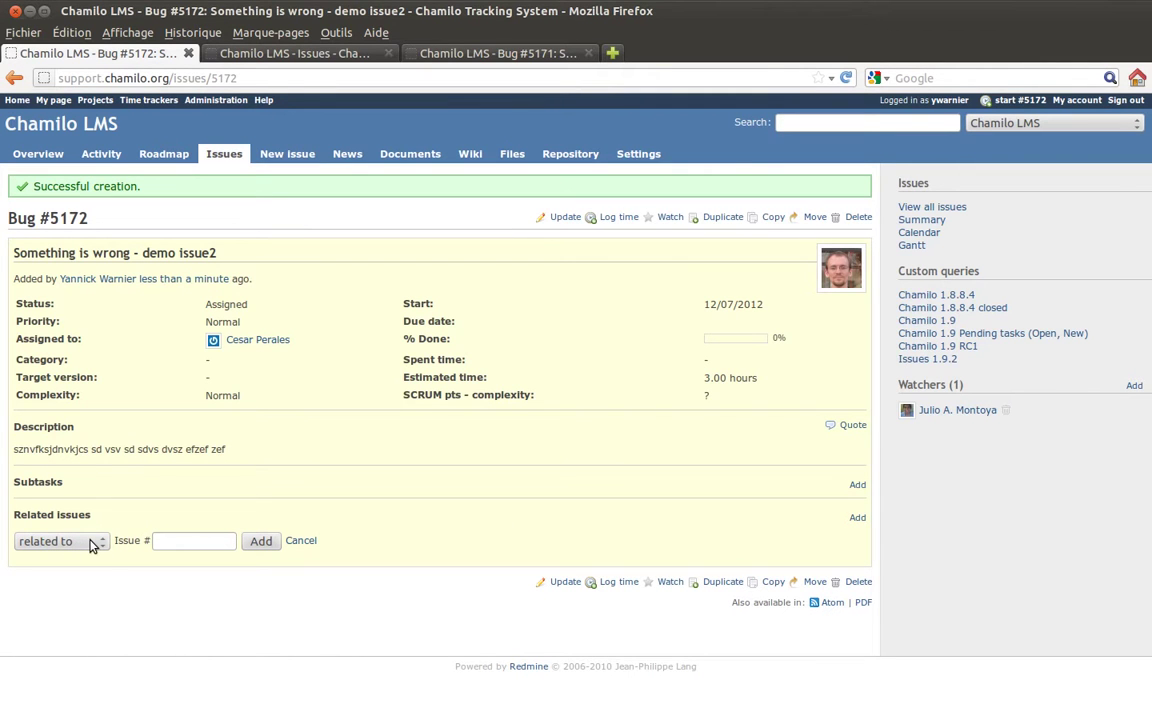
Set the related-issue relation to 'follows', leaving Issue # and Delay empty, then open Update.
{"action": "left_click", "coordinate": [90, 545]}
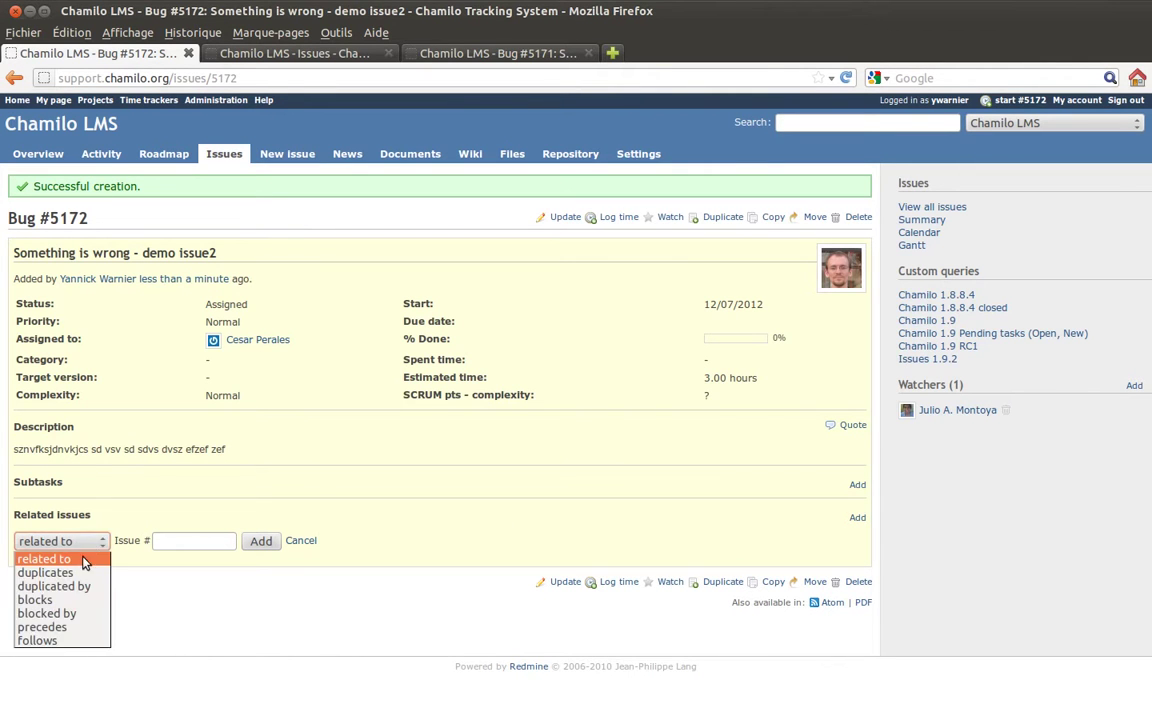
{"action": "left_click", "coordinate": [62, 641]}
{"action": "left_click", "coordinate": [170, 540]}
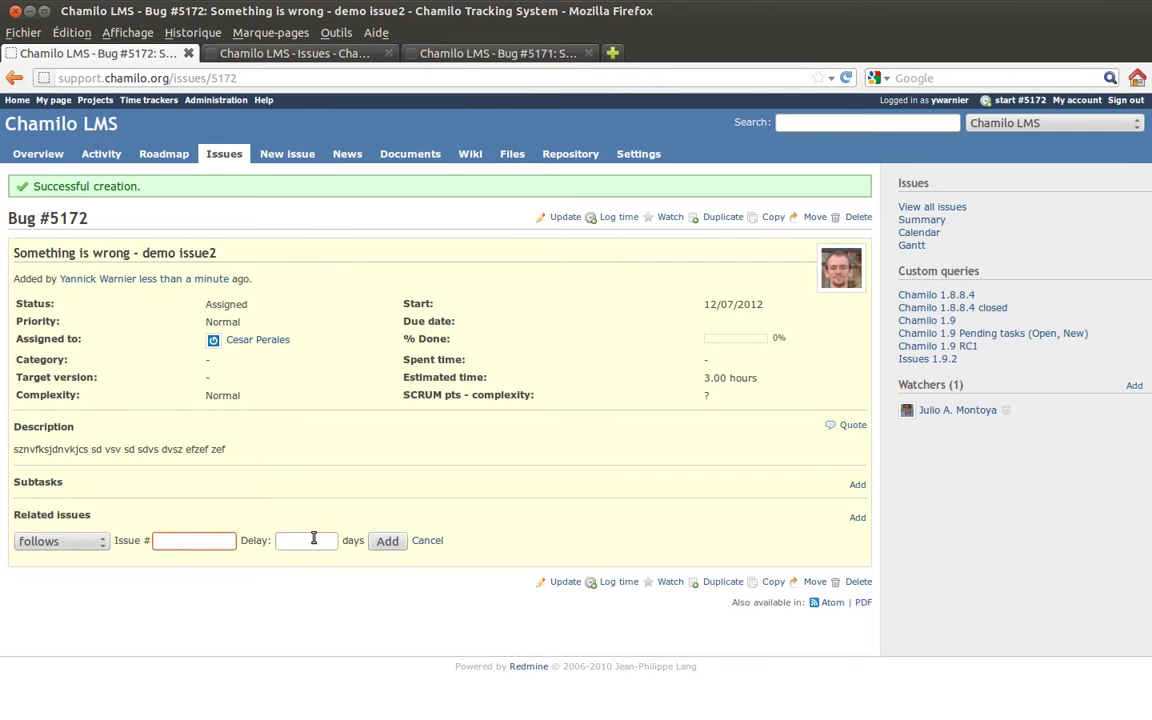
{"action": "left_click", "coordinate": [313, 538]}
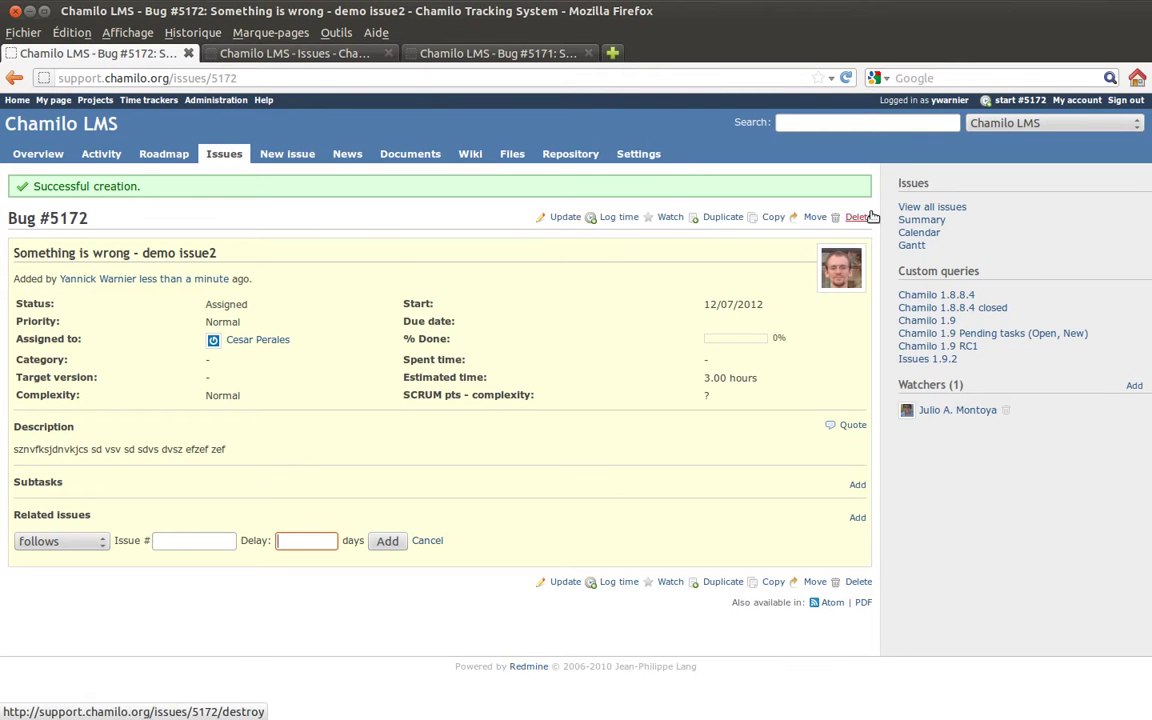
{"action": "left_click", "coordinate": [565, 218]}
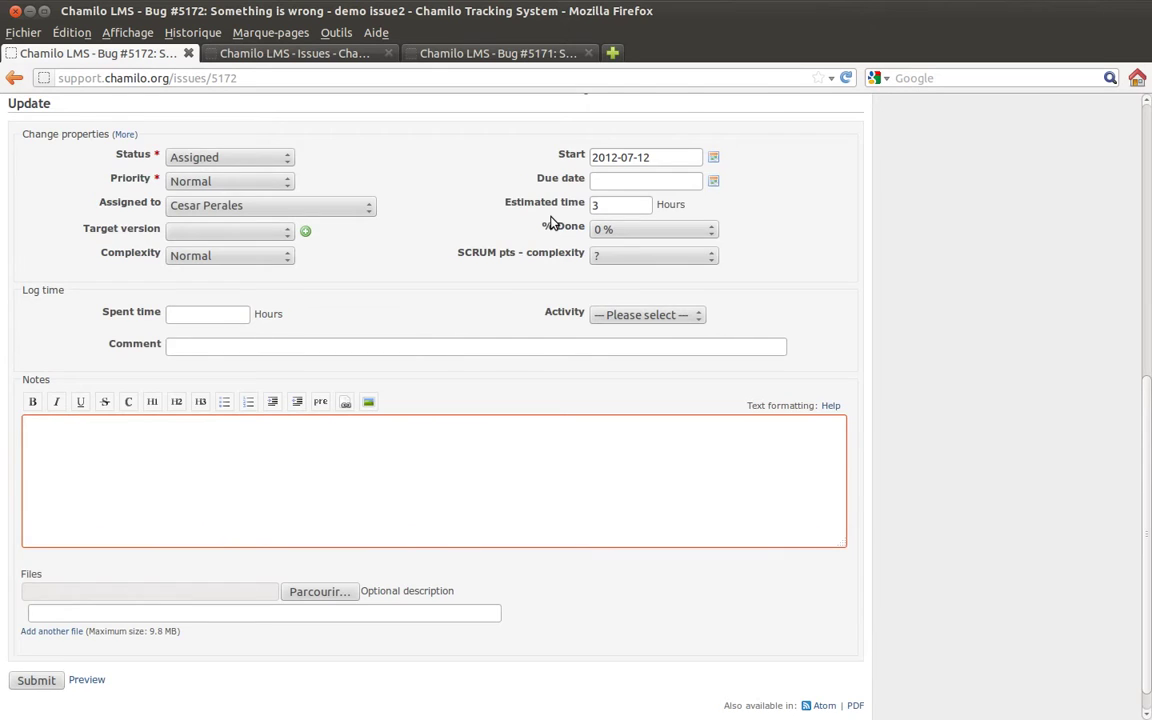
Write the note 'Great!' and set % Done to 50 %.
{"action": "scroll", "coordinate": [549, 222], "scroll_direction": "up", "scroll_amount": 3}
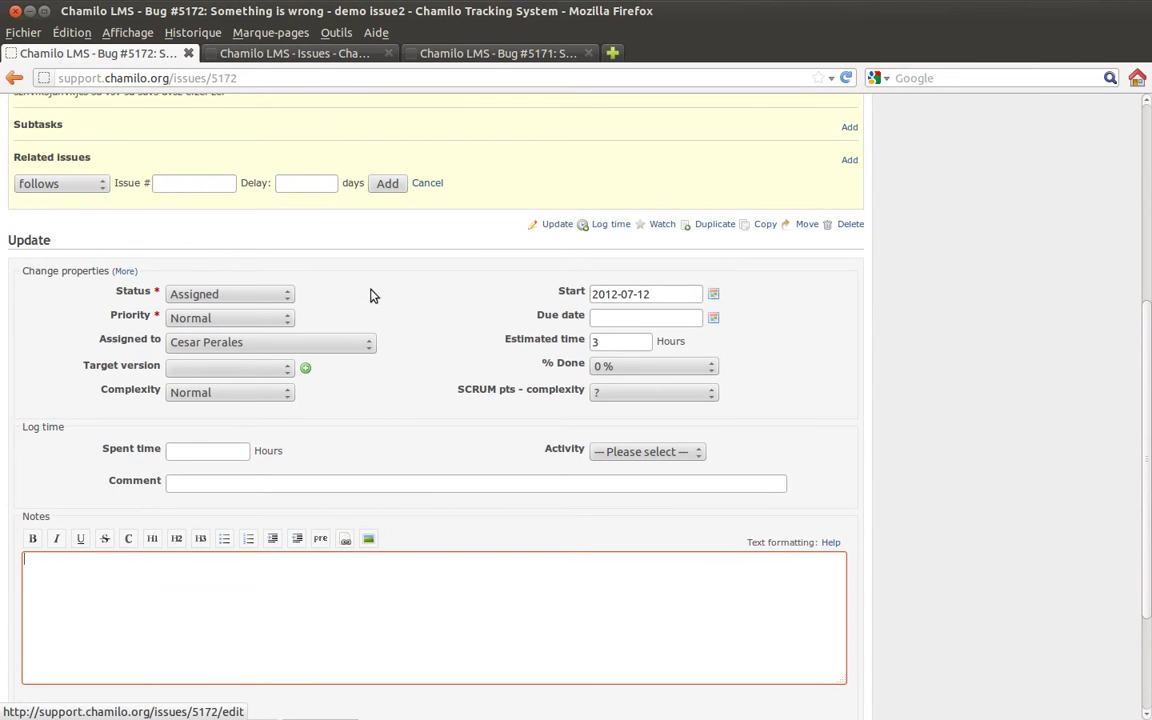
{"action": "scroll", "coordinate": [410, 446], "scroll_direction": "down", "scroll_amount": 3}
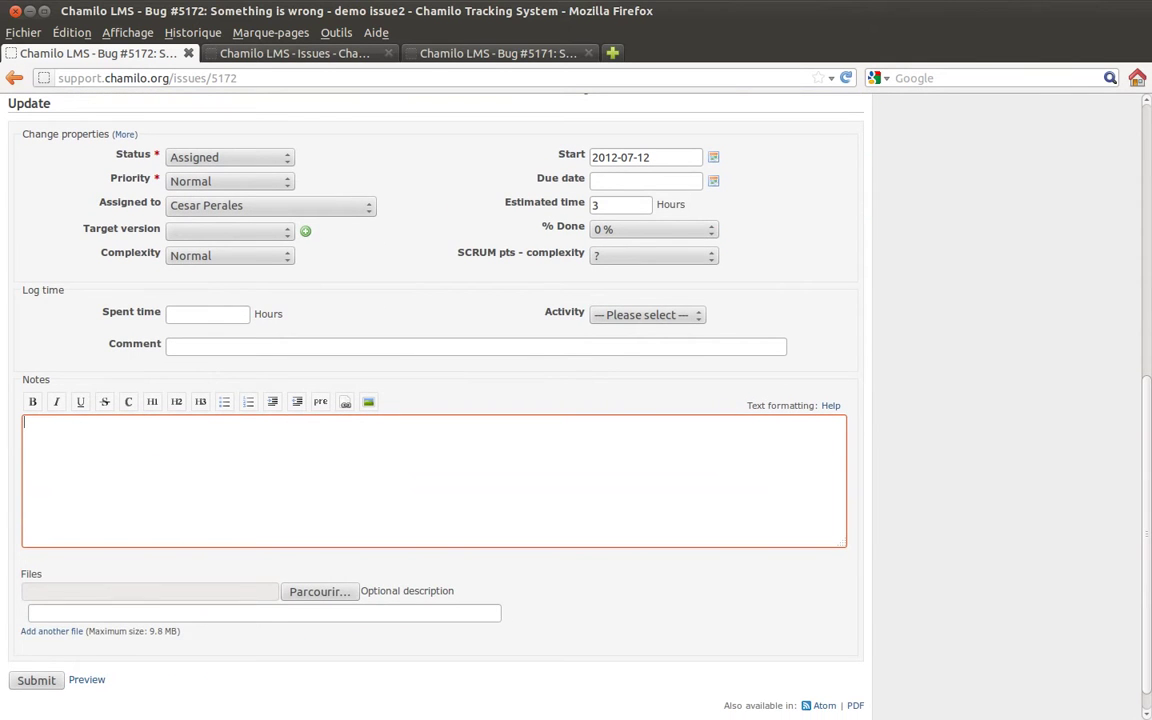
{"action": "type", "text": "Great!"}
{"action": "left_click", "coordinate": [675, 232]}
{"action": "left_click", "coordinate": [638, 318]}
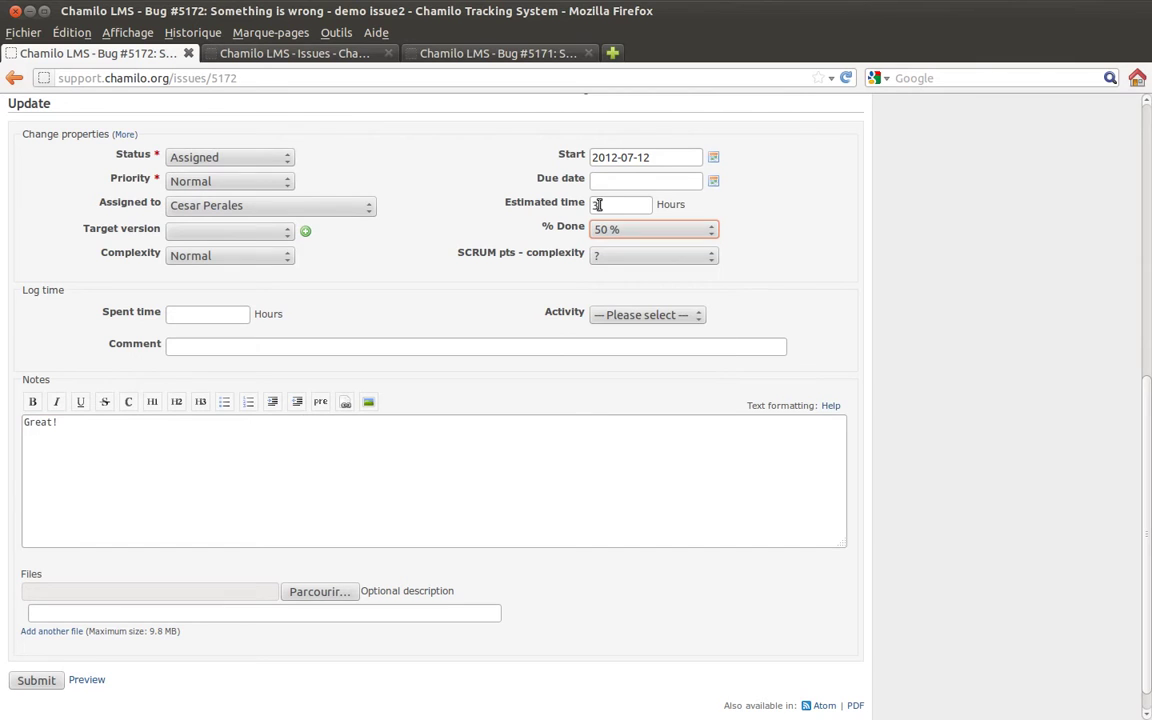
Keep status Assigned, target version empty and the assignee unchanged.
{"action": "left_click", "coordinate": [218, 157]}
{"action": "left_click", "coordinate": [225, 188]}
{"action": "left_click", "coordinate": [229, 231]}
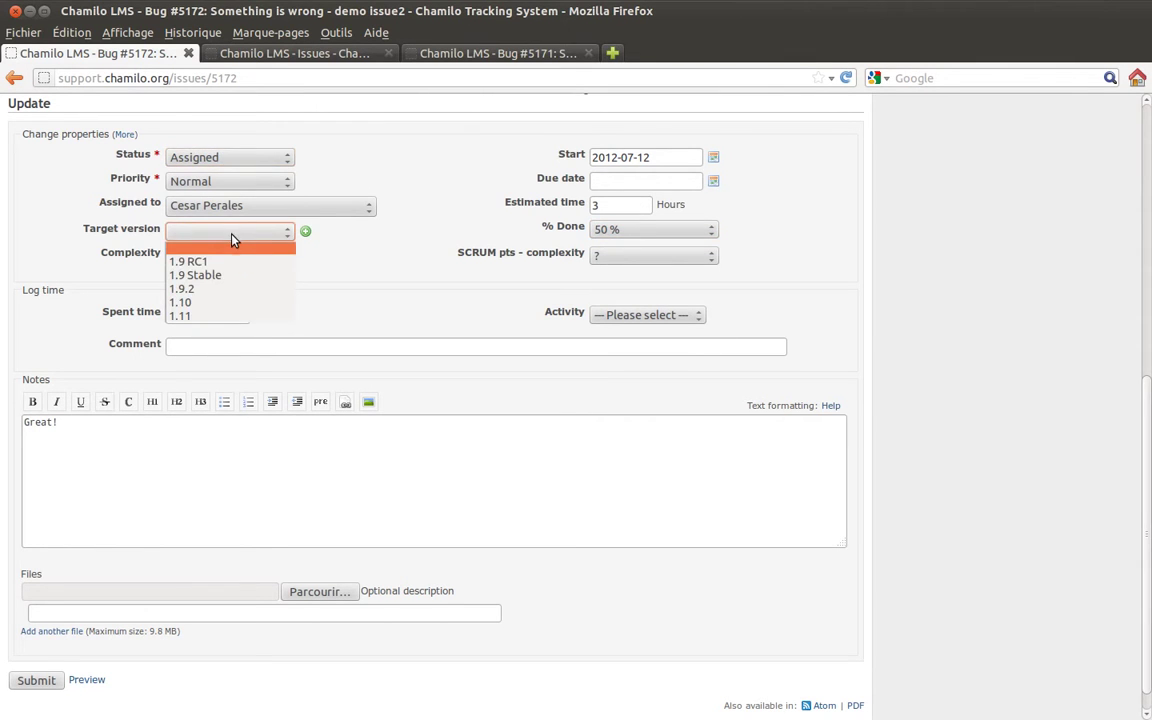
{"action": "left_click", "coordinate": [237, 266]}
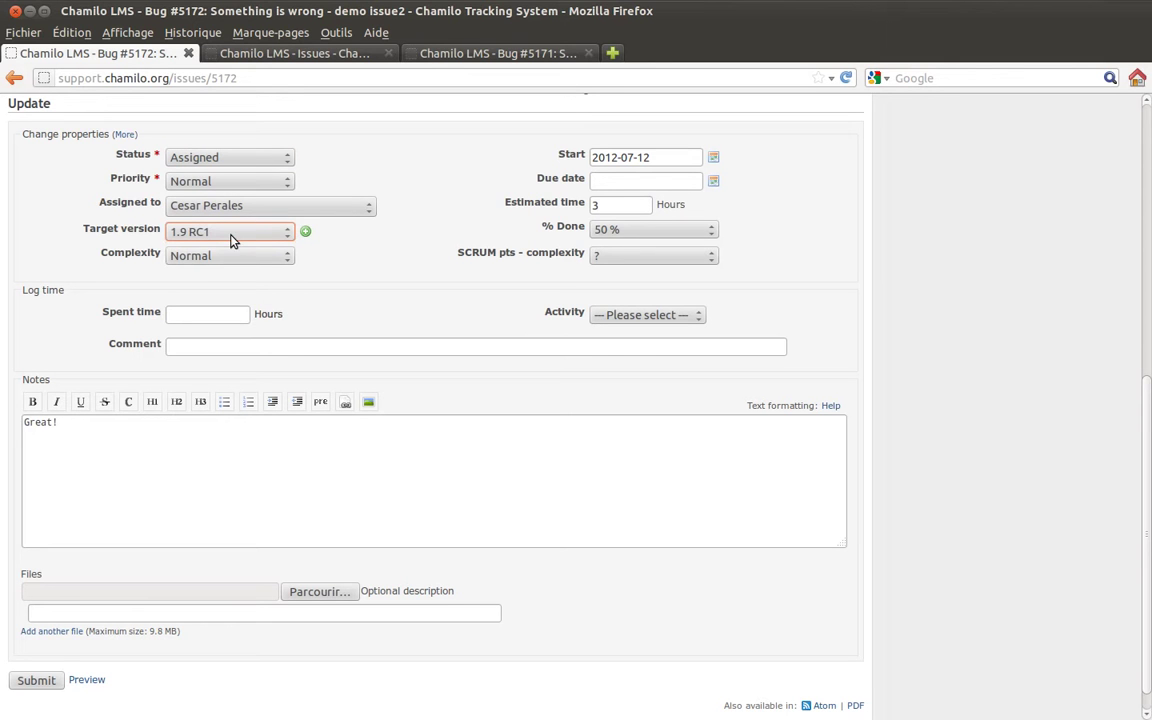
{"action": "left_click", "coordinate": [220, 231]}
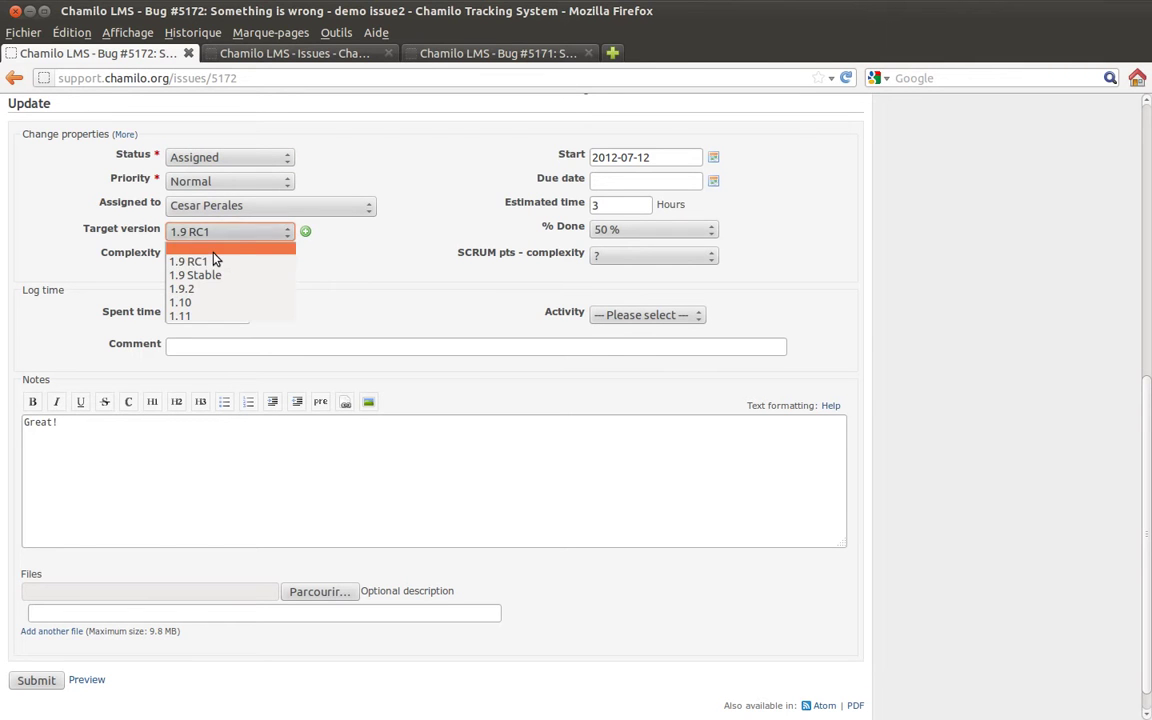
{"action": "left_click", "coordinate": [213, 260]}
{"action": "left_click", "coordinate": [222, 205]}
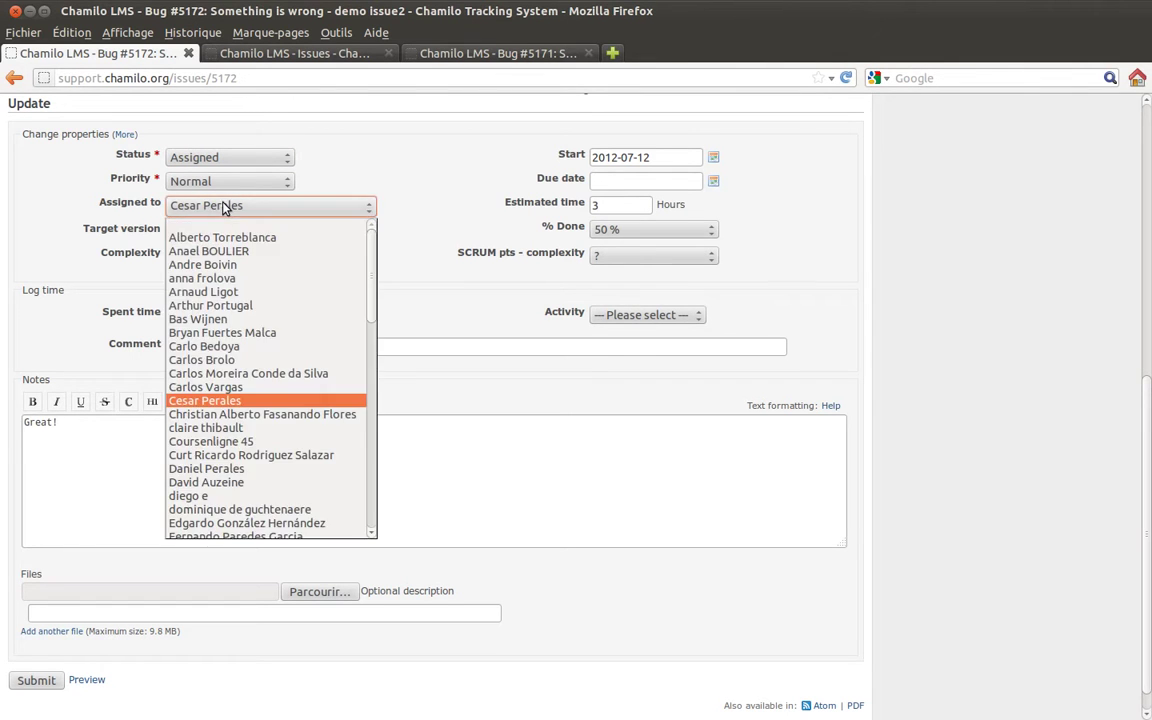
{"action": "scroll", "coordinate": [224, 430], "scroll_direction": "down", "scroll_amount": 6}
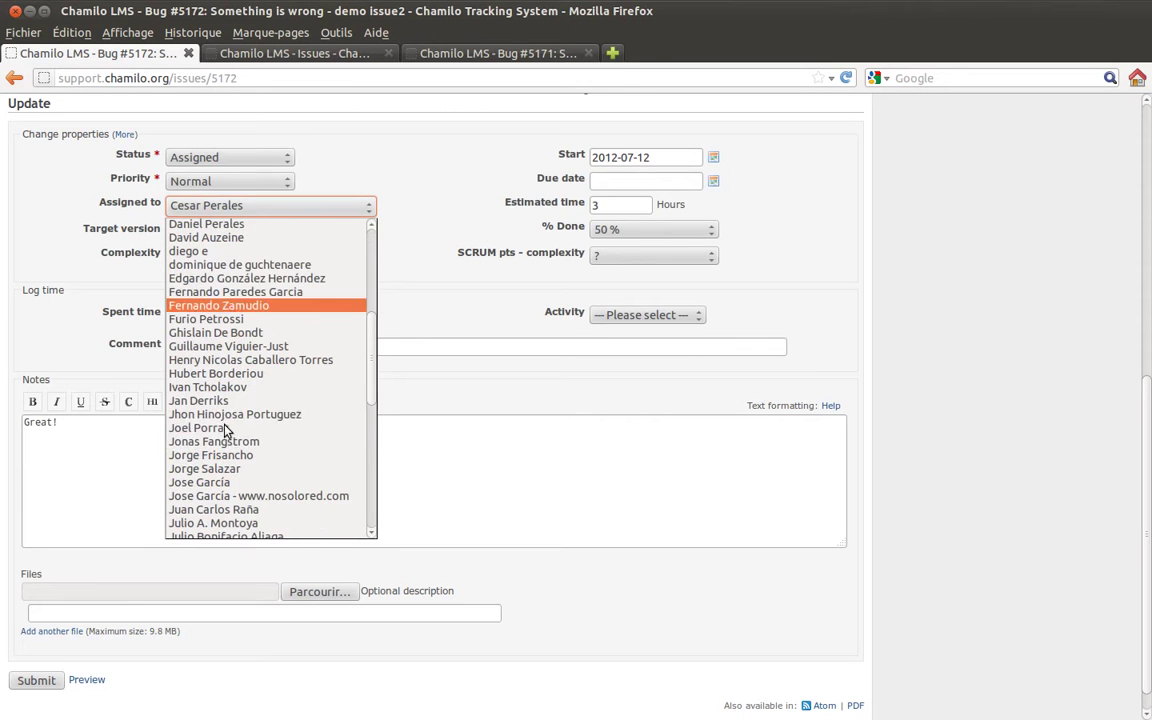
{"action": "scroll", "coordinate": [225, 431], "scroll_direction": "down", "scroll_amount": 2}
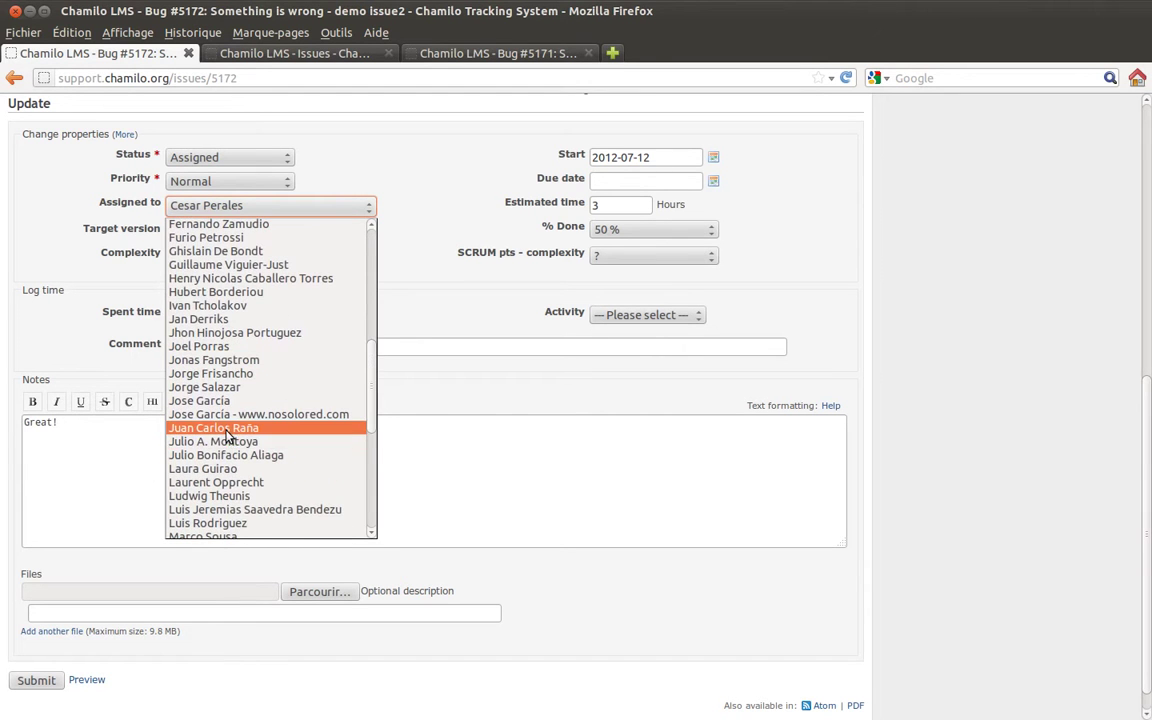
{"action": "left_click", "coordinate": [465, 145]}
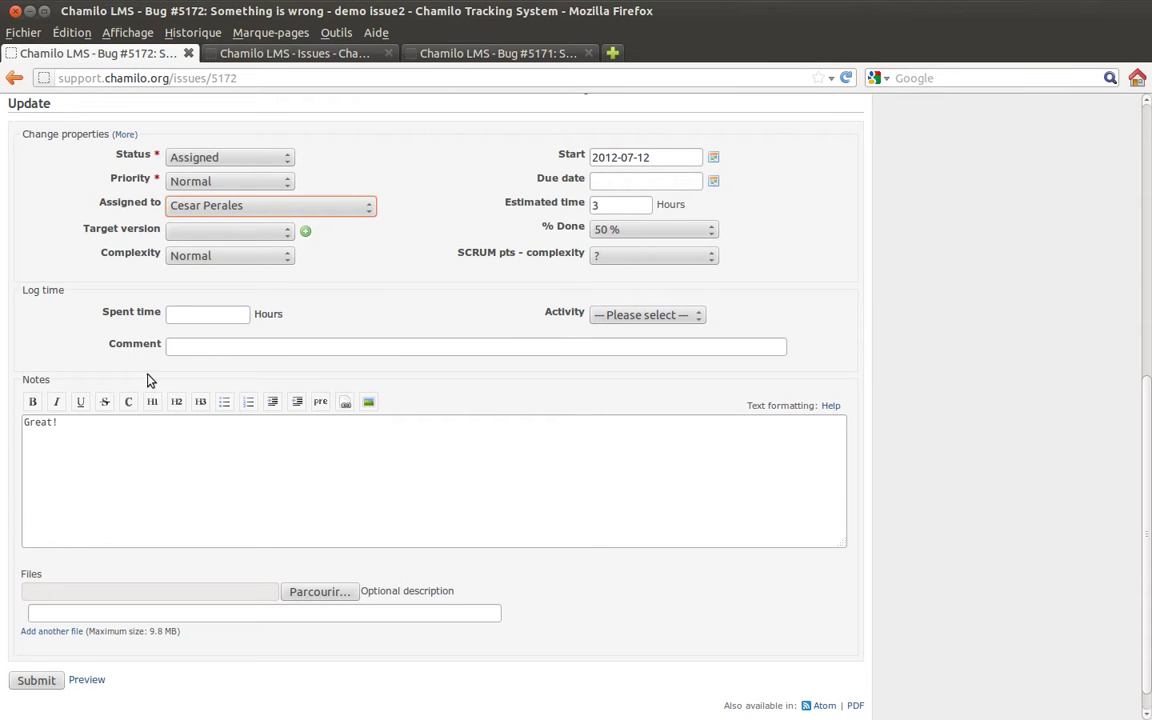
Log 2 hours of Support time with the comment 'Talking with the client'.
{"action": "left_click", "coordinate": [178, 314]}
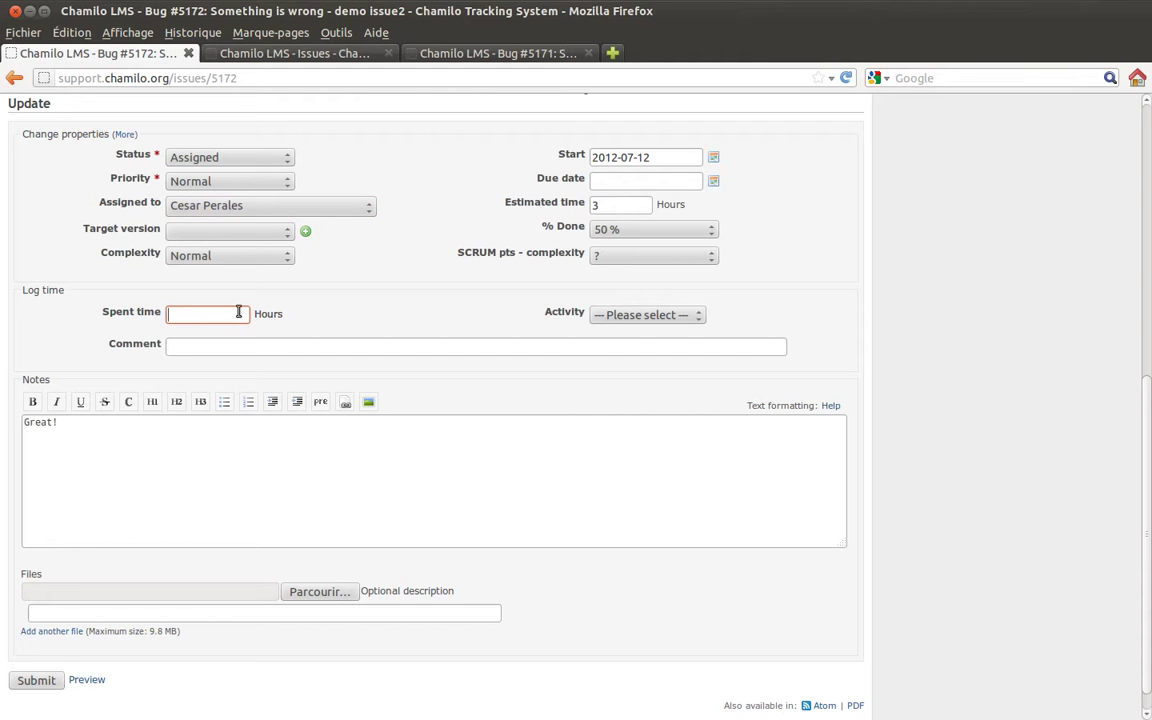
{"action": "left_click", "coordinate": [637, 314]}
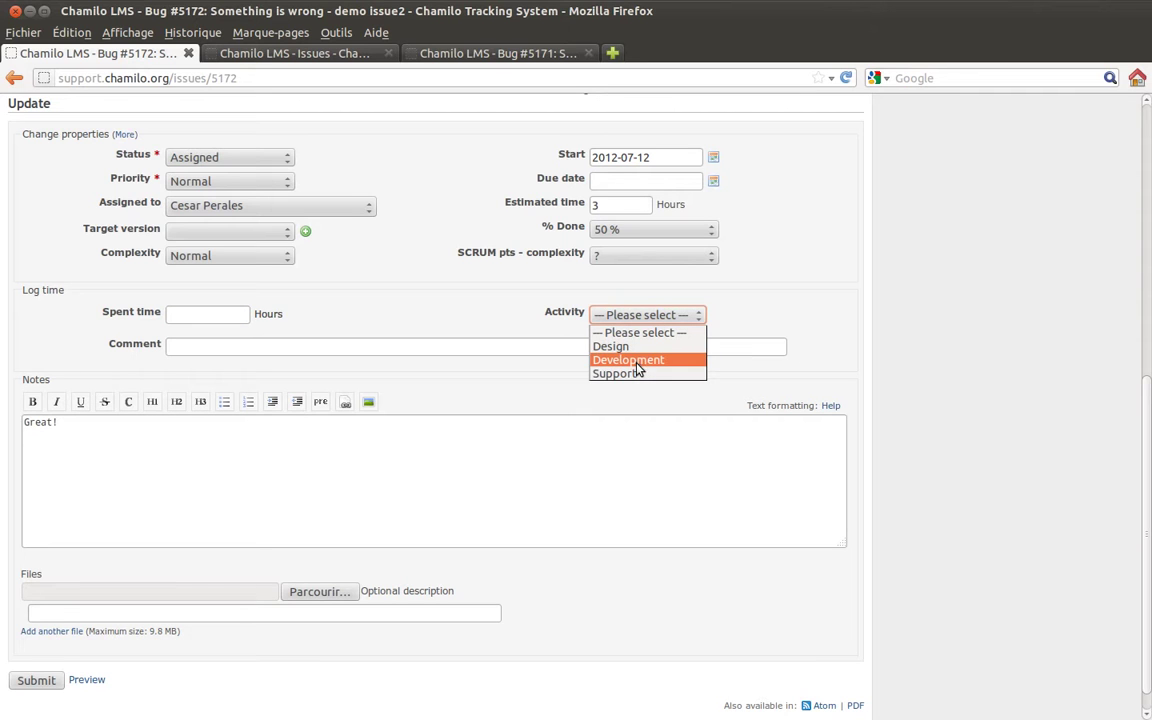
{"action": "left_click", "coordinate": [637, 374]}
{"action": "left_click", "coordinate": [172, 347]}
{"action": "type", "text": "Test"}
{"action": "key", "text": "BackSpace"}
{"action": "key", "text": "BackSpace"}
{"action": "key", "text": "BackSpace"}
{"action": "key", "text": "BackSpace"}
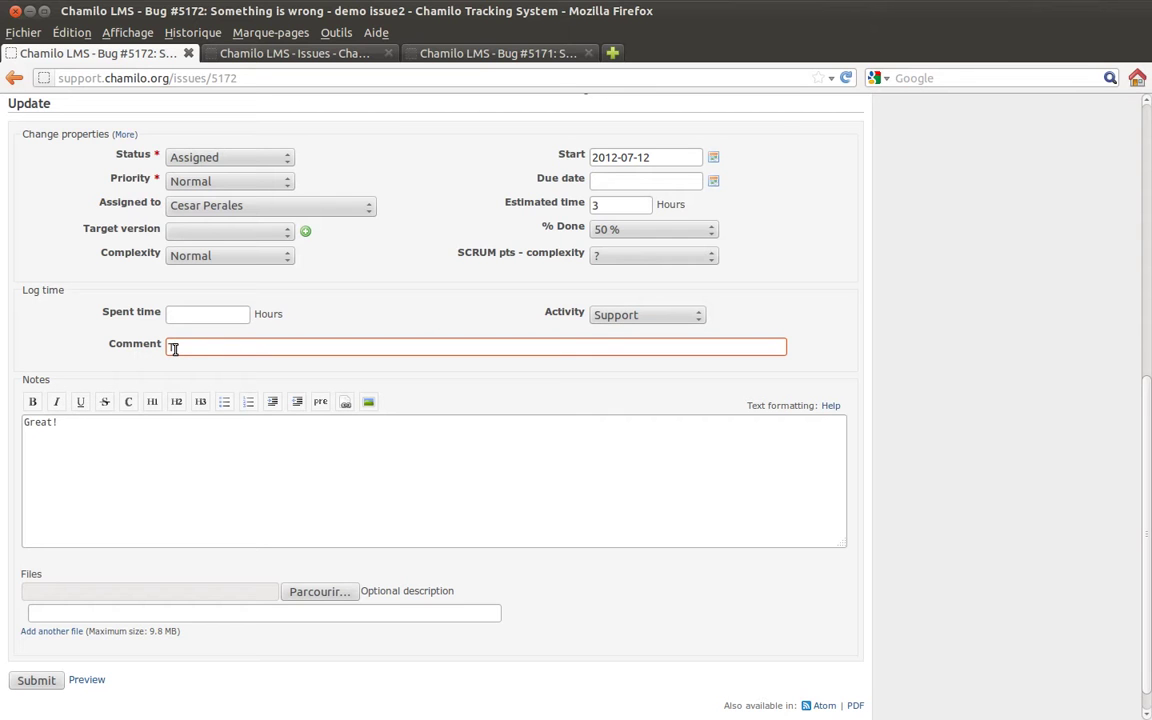
{"action": "type", "text": "Talking with the client"}
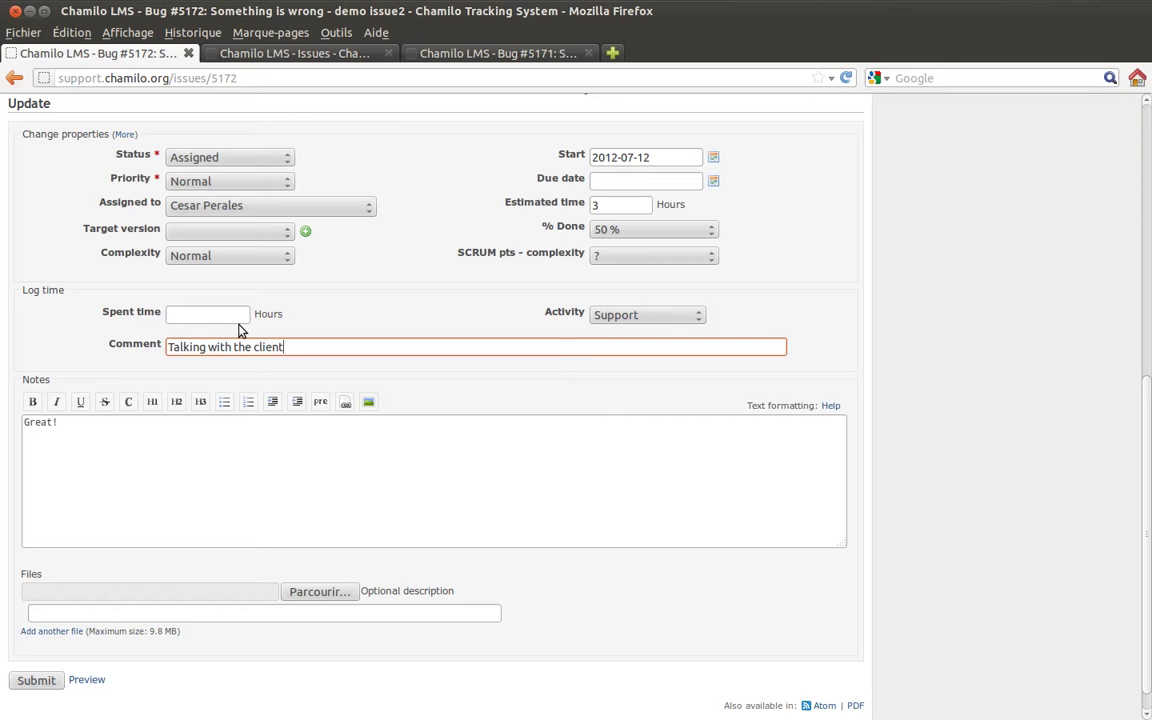
{"action": "left_click", "coordinate": [233, 316]}
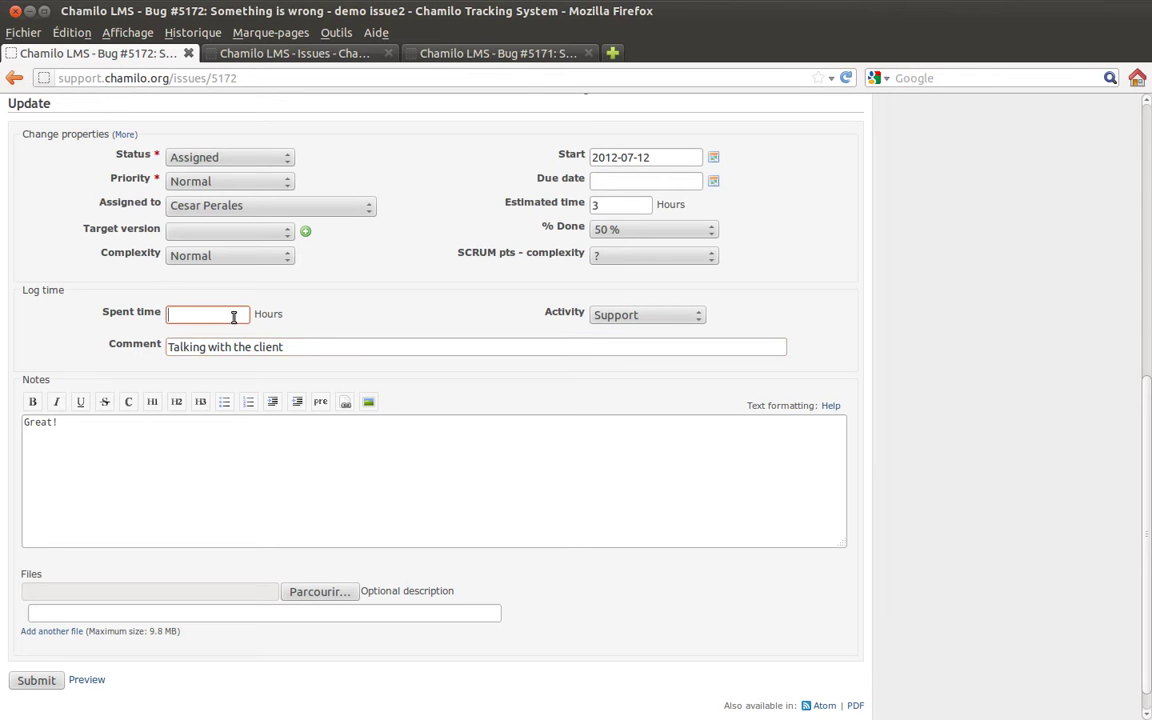
{"action": "type", "text": "2"}
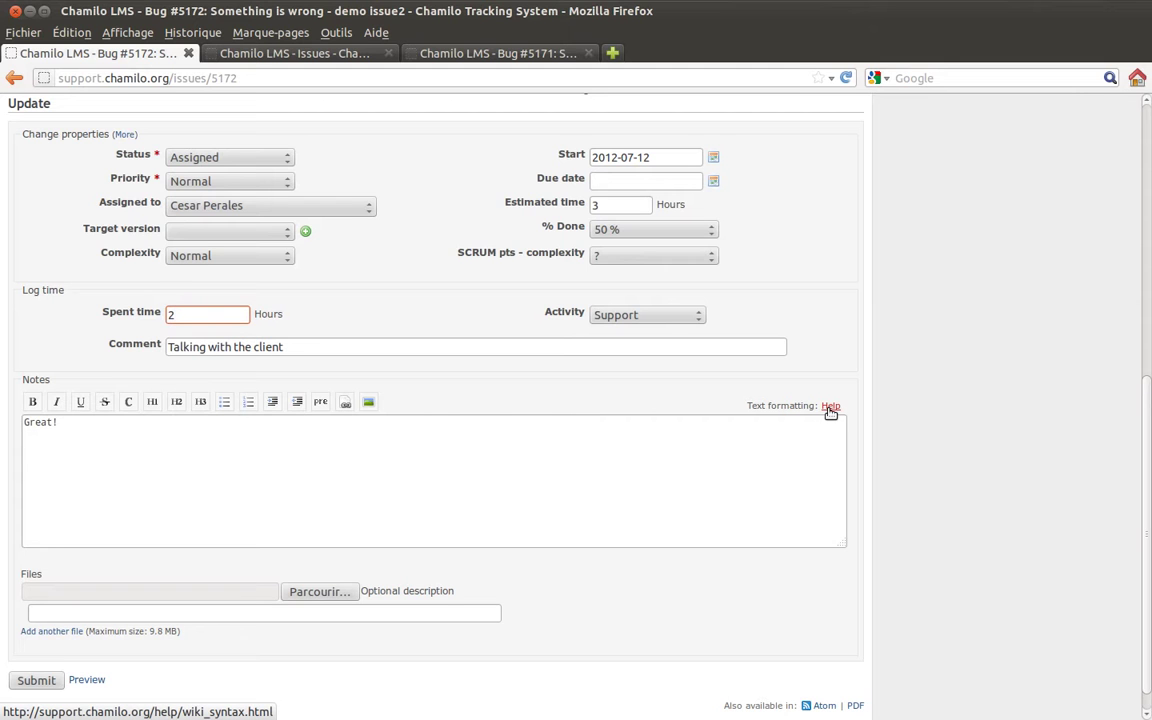
{"action": "left_click", "coordinate": [830, 407]}
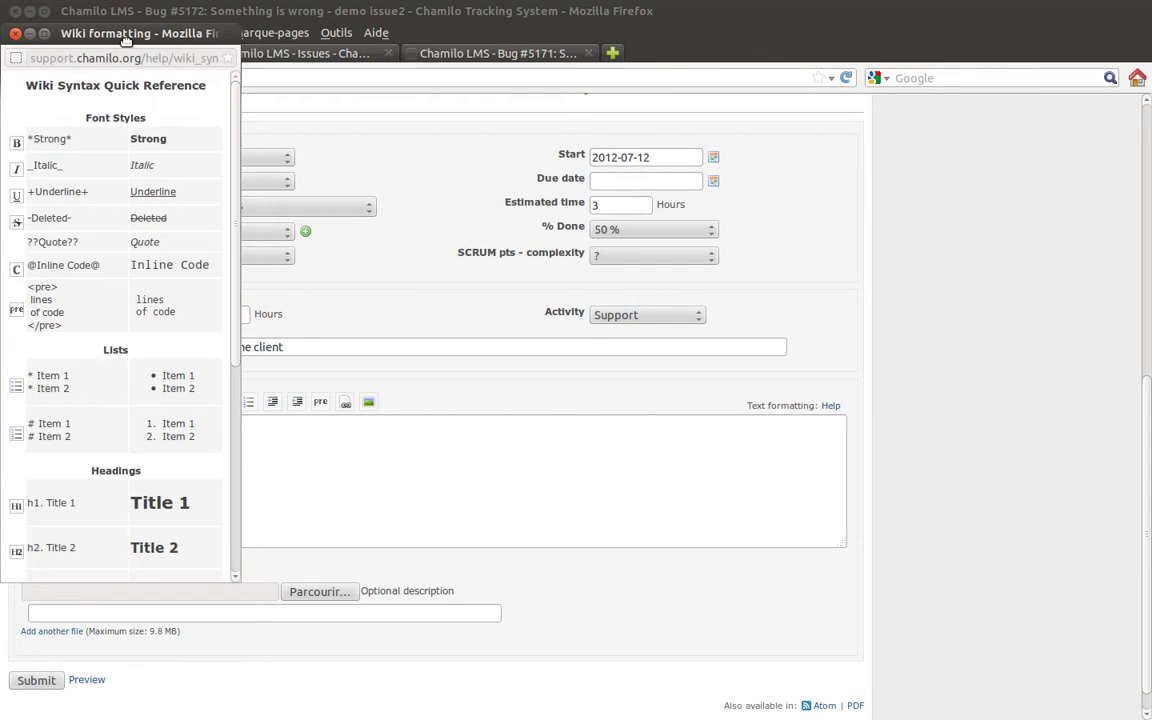
{"action": "scroll", "coordinate": [151, 310], "scroll_direction": "down", "scroll_amount": 6}
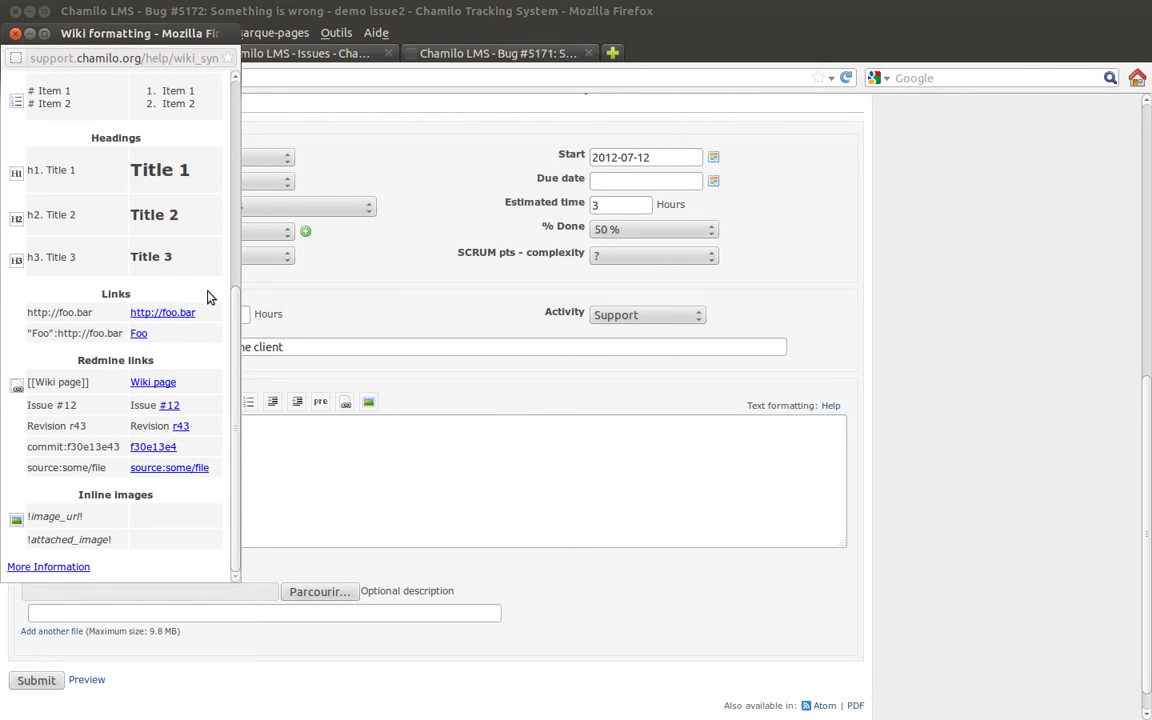
{"action": "scroll", "coordinate": [200, 296], "scroll_direction": "up", "scroll_amount": 6}
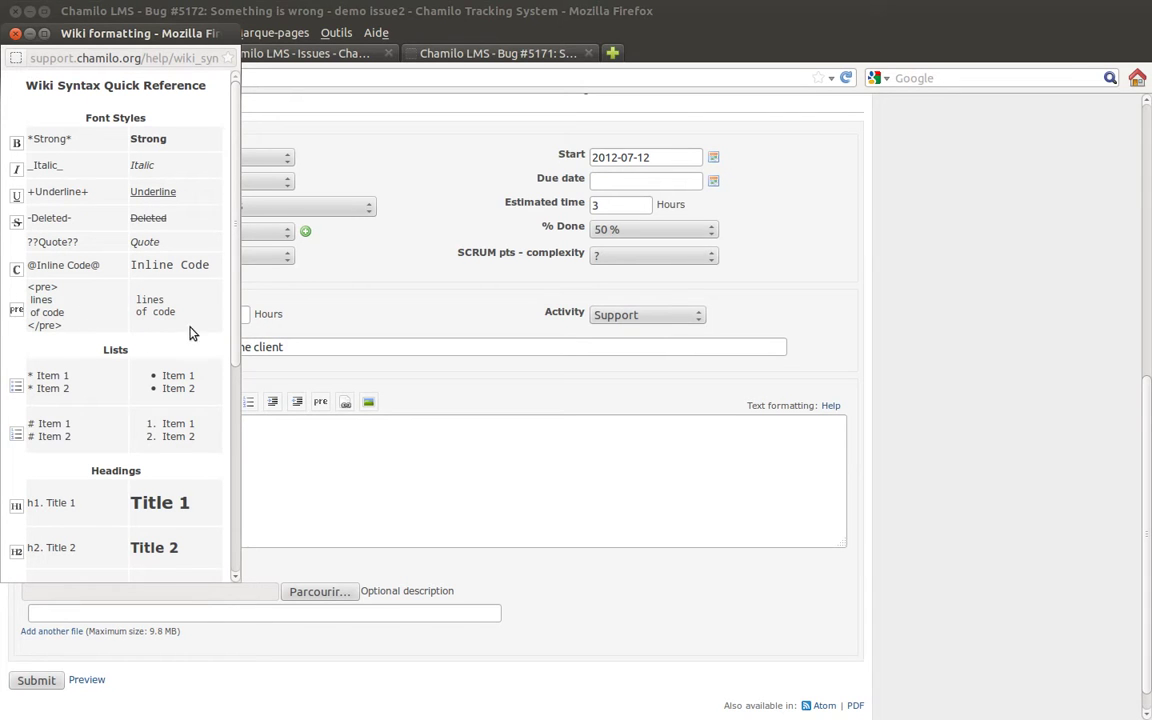
{"action": "scroll", "coordinate": [203, 350], "scroll_direction": "down", "scroll_amount": 2}
{"action": "scroll", "coordinate": [203, 350], "scroll_direction": "down", "scroll_amount": 5}
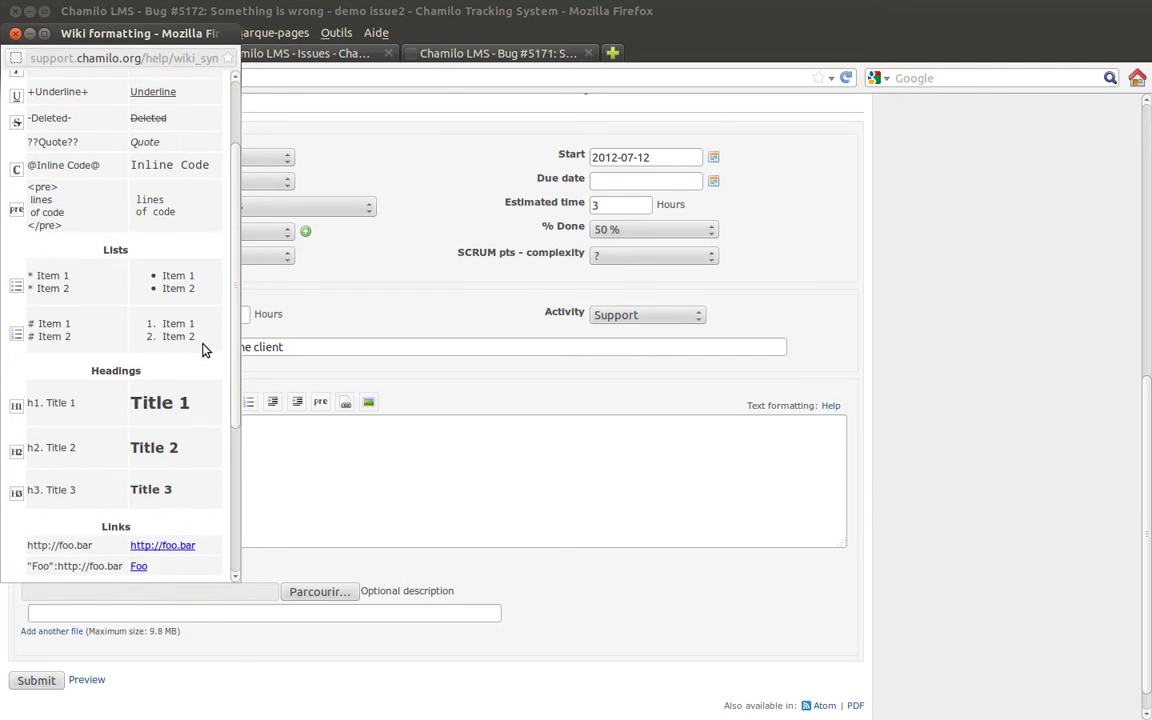
{"action": "scroll", "coordinate": [203, 350], "scroll_direction": "down", "scroll_amount": 1}
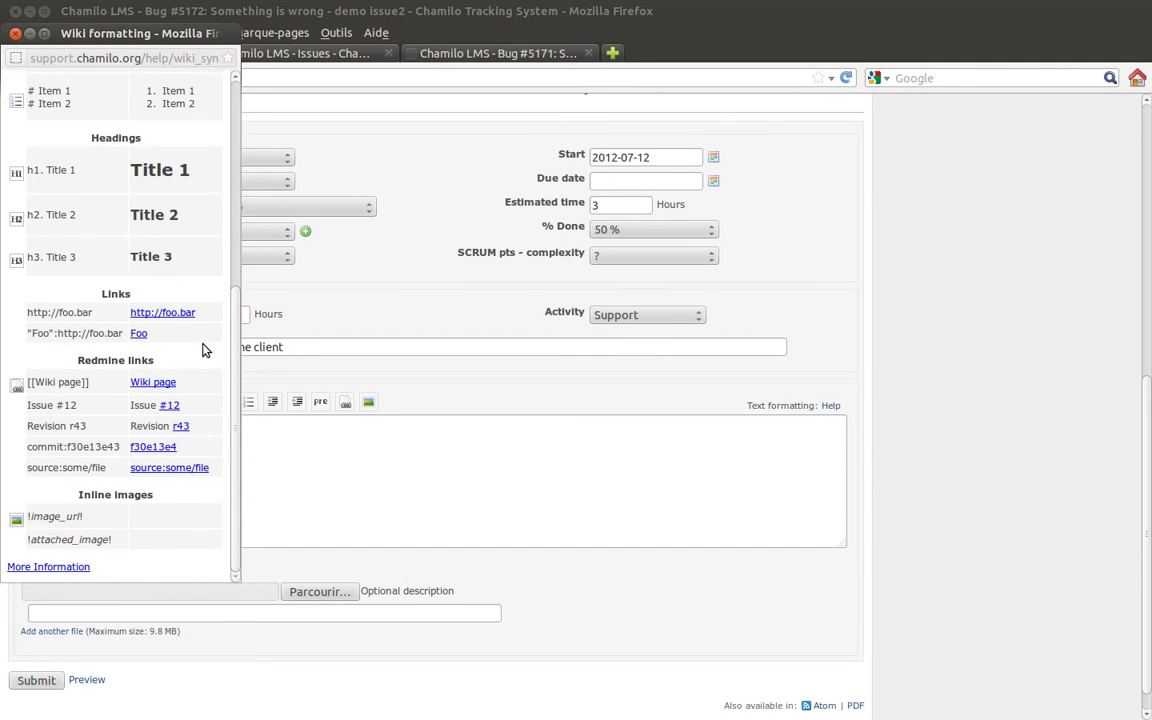
{"action": "scroll", "coordinate": [203, 350], "scroll_direction": "up", "scroll_amount": 8}
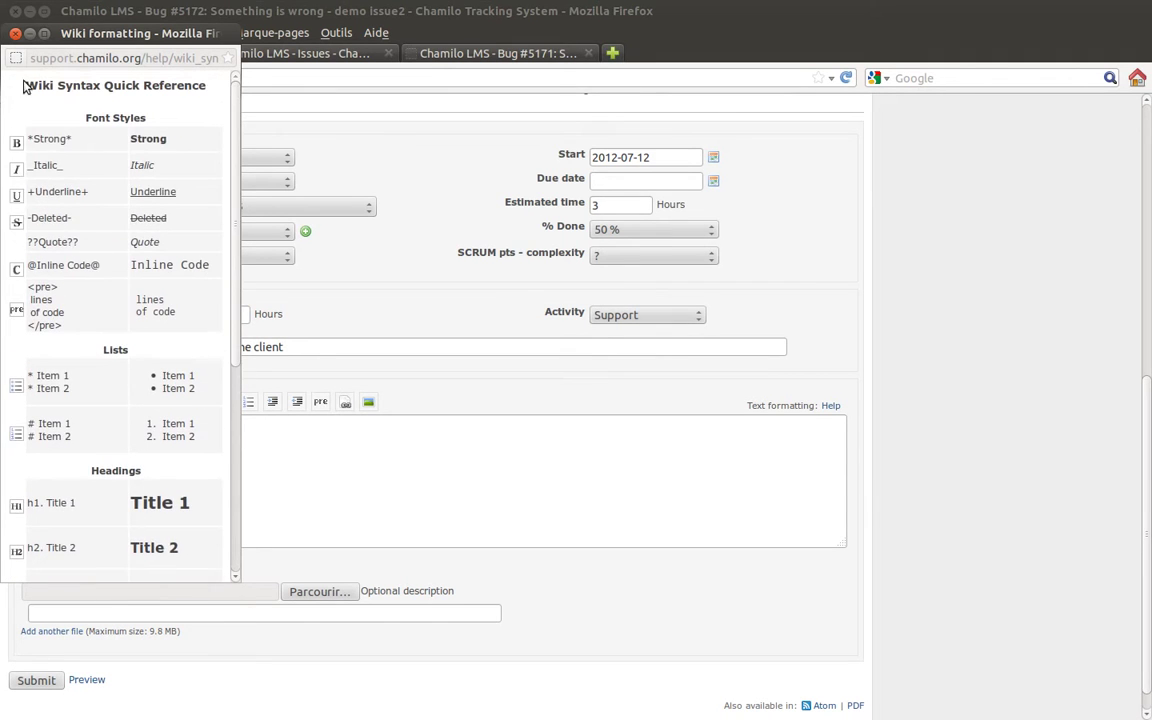
{"action": "left_click", "coordinate": [15, 35]}
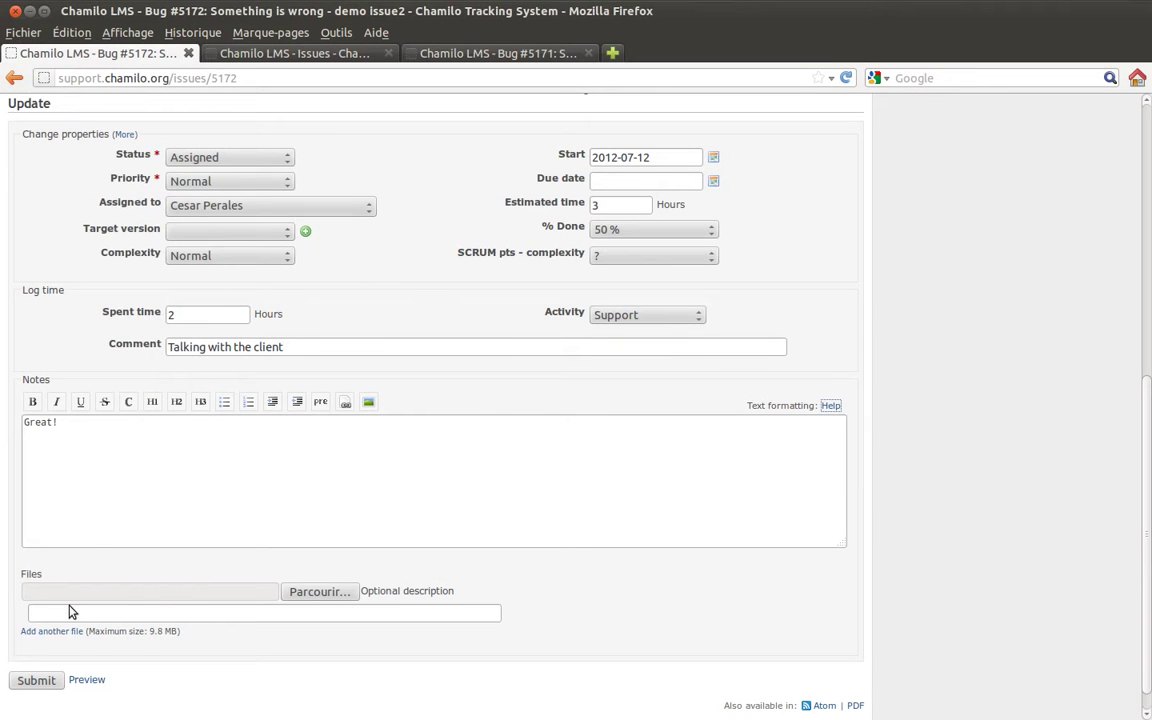
Submit the Bug #5172 update with 50% done, 2 hours spent and the note 'Great!'.
{"action": "left_click", "coordinate": [50, 679]}
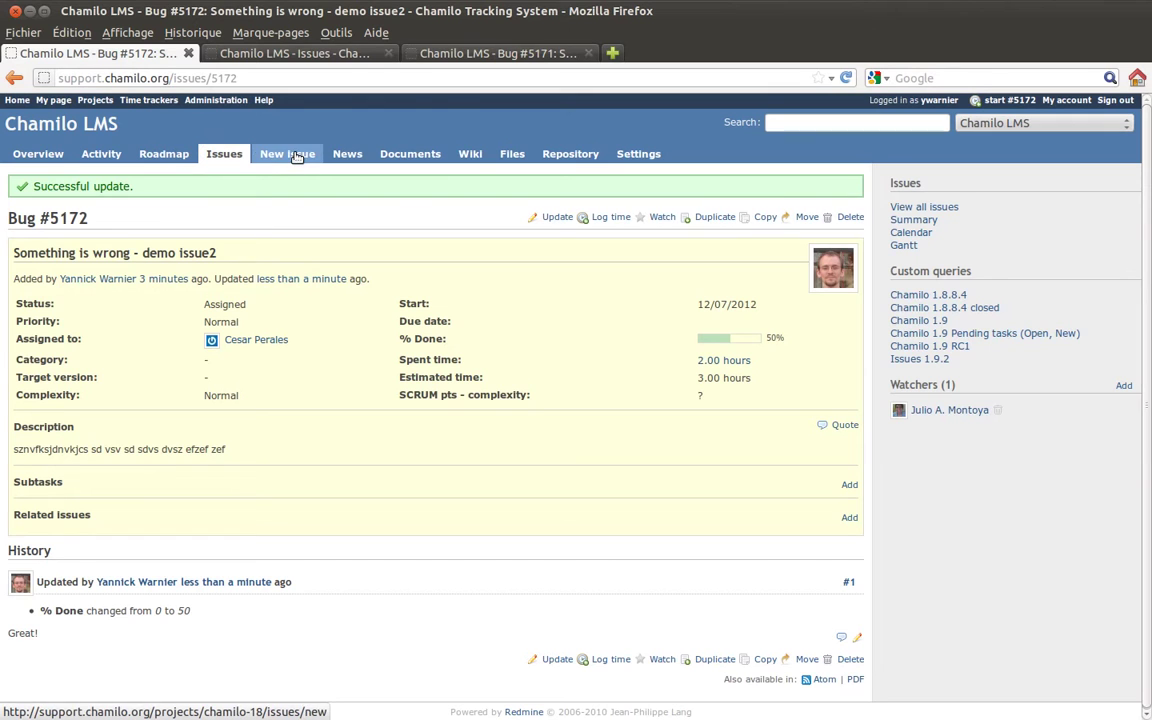
Visit the project's News, Documents, Wiki, Files and Repository pages in turn.
{"action": "left_click", "coordinate": [352, 156]}
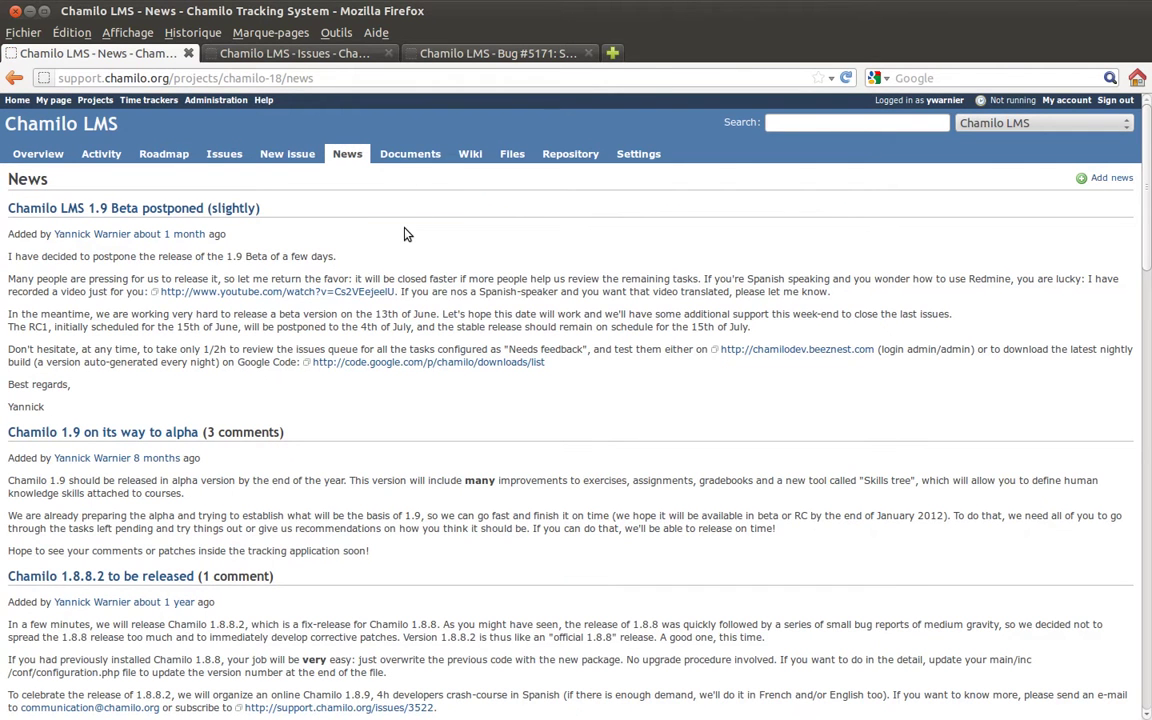
{"action": "left_click", "coordinate": [403, 155]}
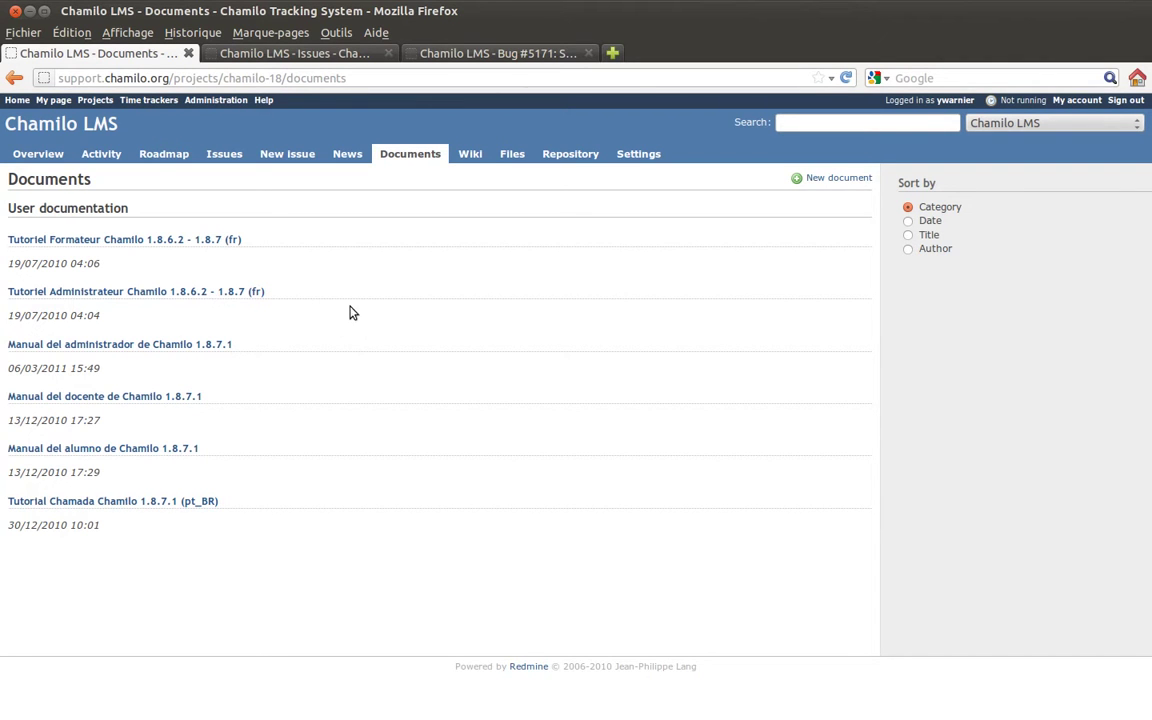
{"action": "left_click", "coordinate": [470, 155]}
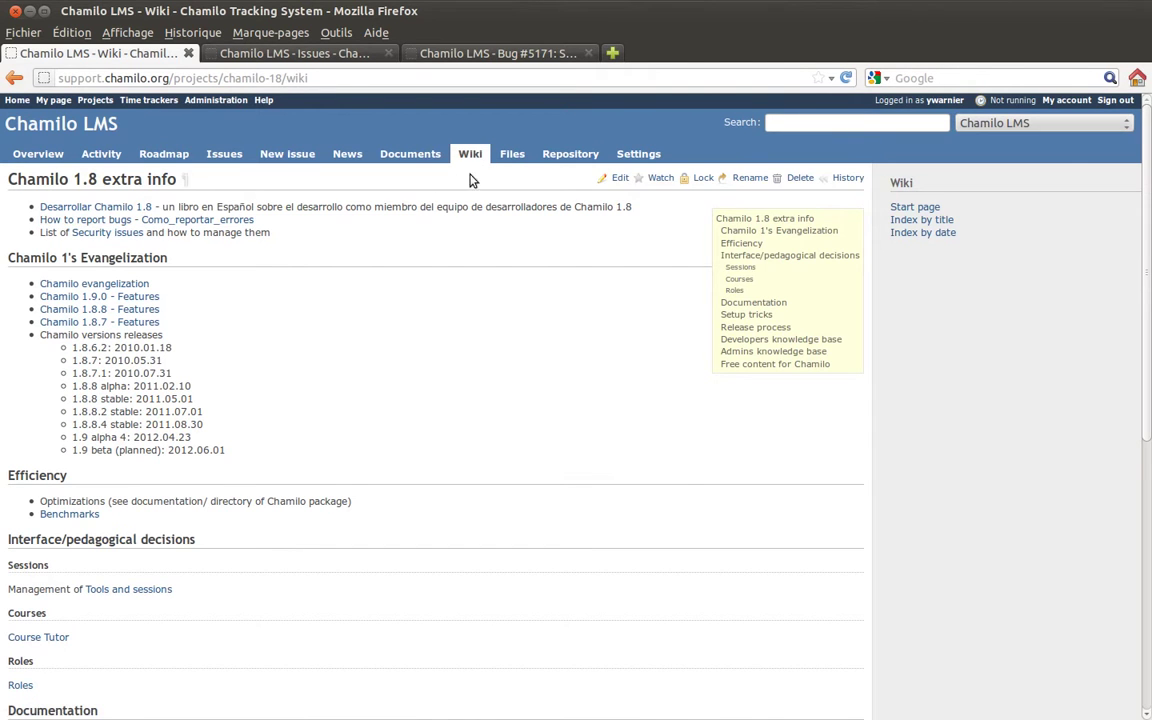
{"action": "left_click", "coordinate": [512, 154]}
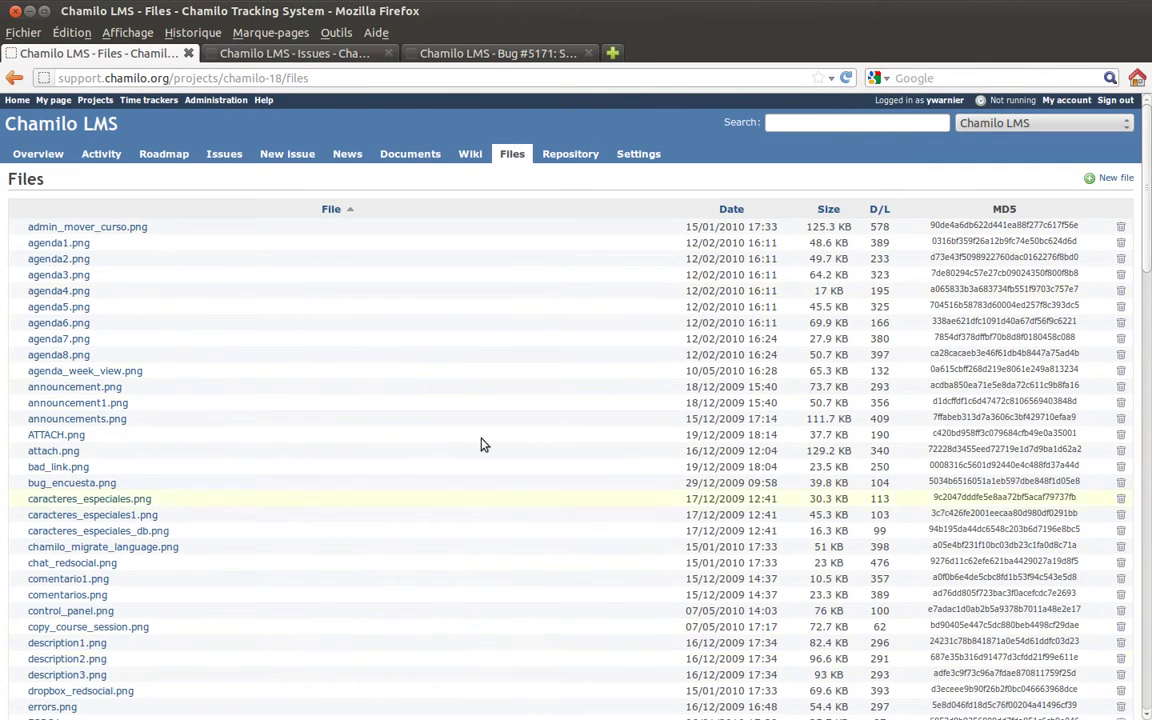
{"action": "left_click", "coordinate": [558, 153]}
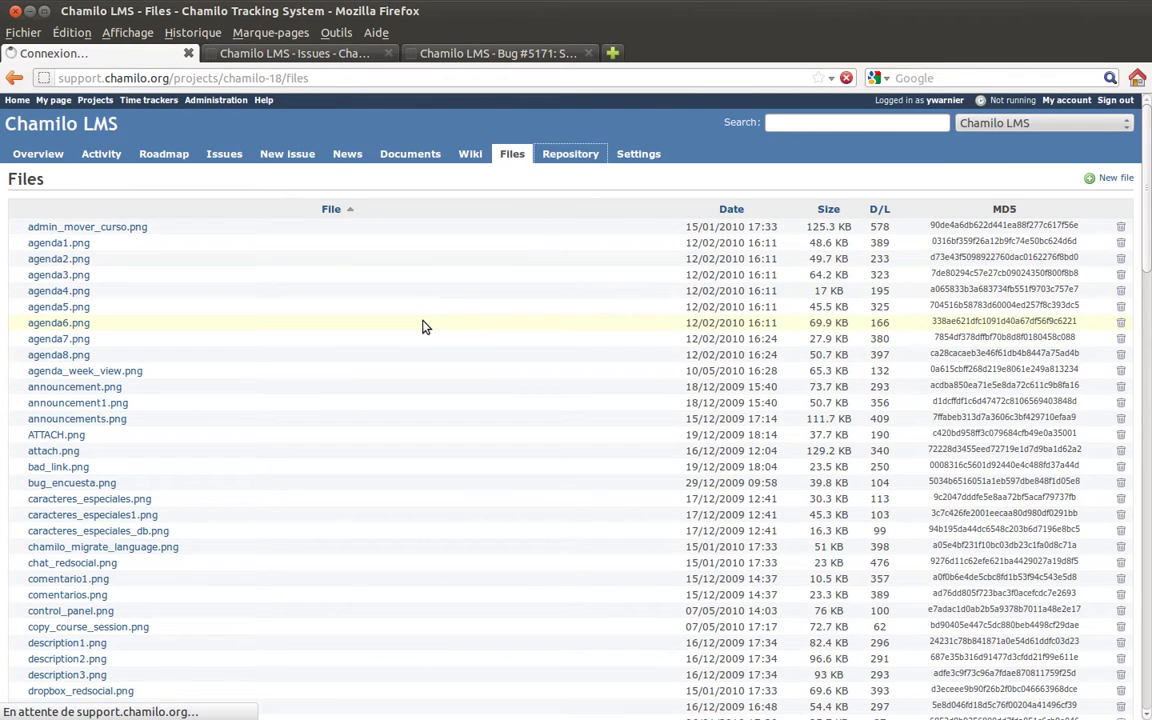
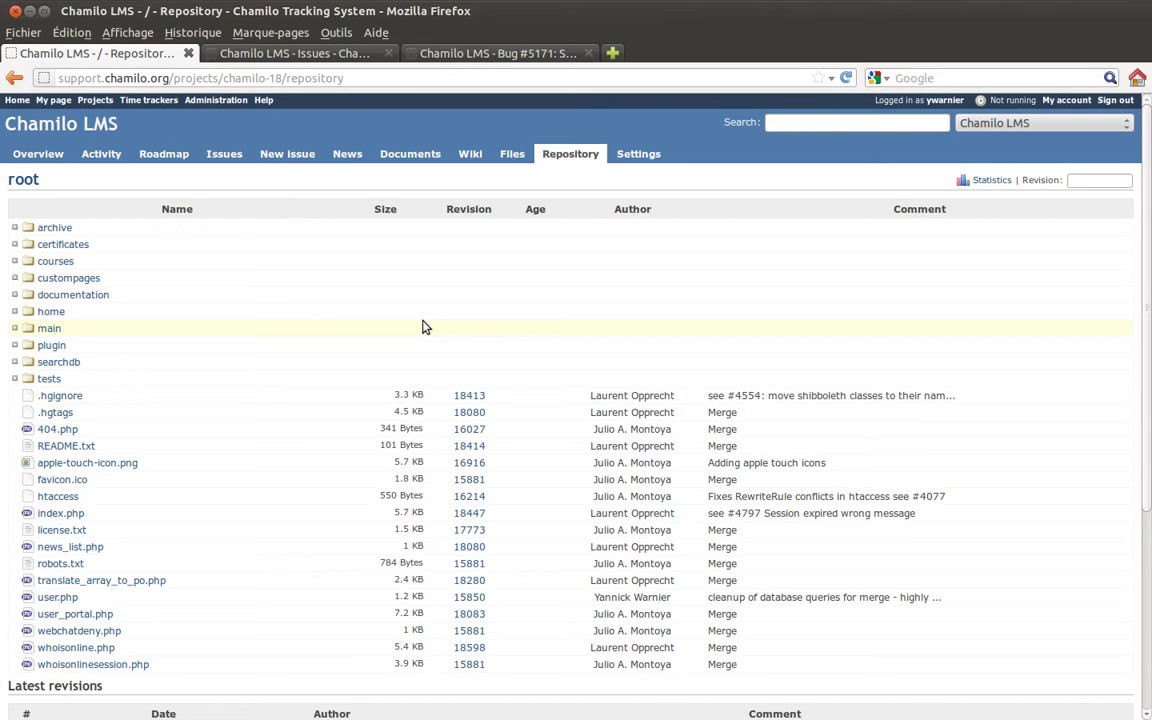
Look through the project settings sub-tabs (Repository, Activities, Issue categories, Versions, Members, Modules, Information), then return to Repository.
{"action": "left_click", "coordinate": [645, 153]}
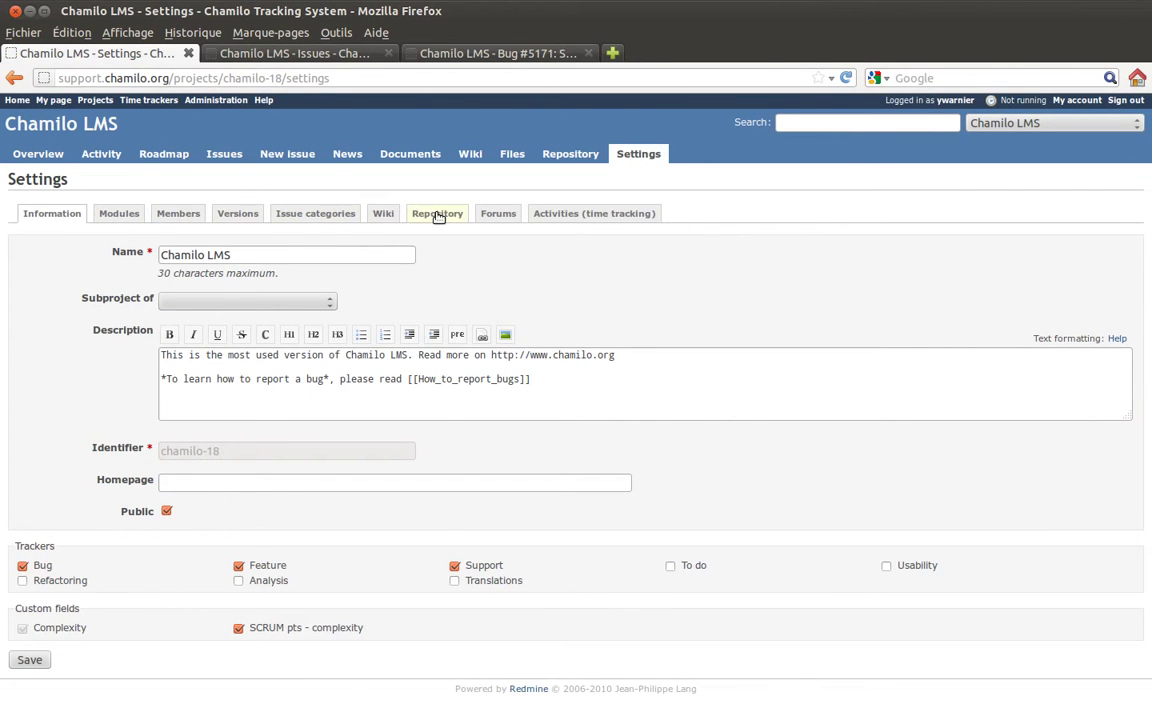
{"action": "left_click", "coordinate": [437, 215]}
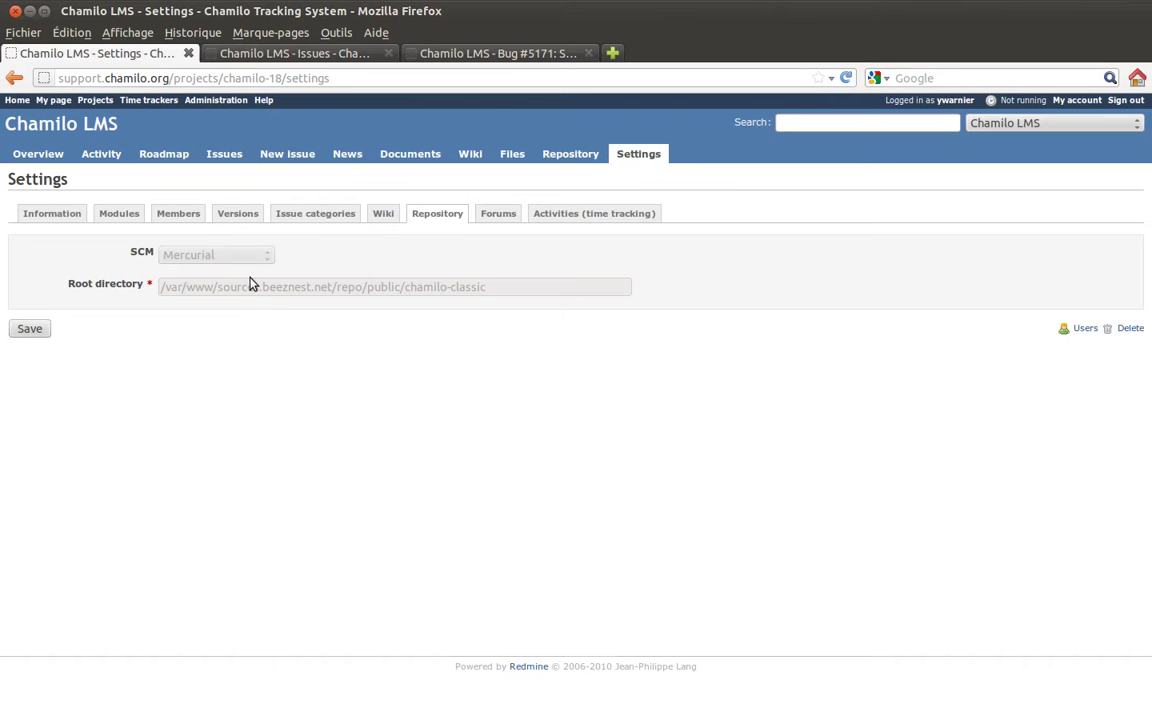
{"action": "left_click", "coordinate": [545, 213]}
{"action": "left_click", "coordinate": [316, 220]}
{"action": "left_click", "coordinate": [238, 213]}
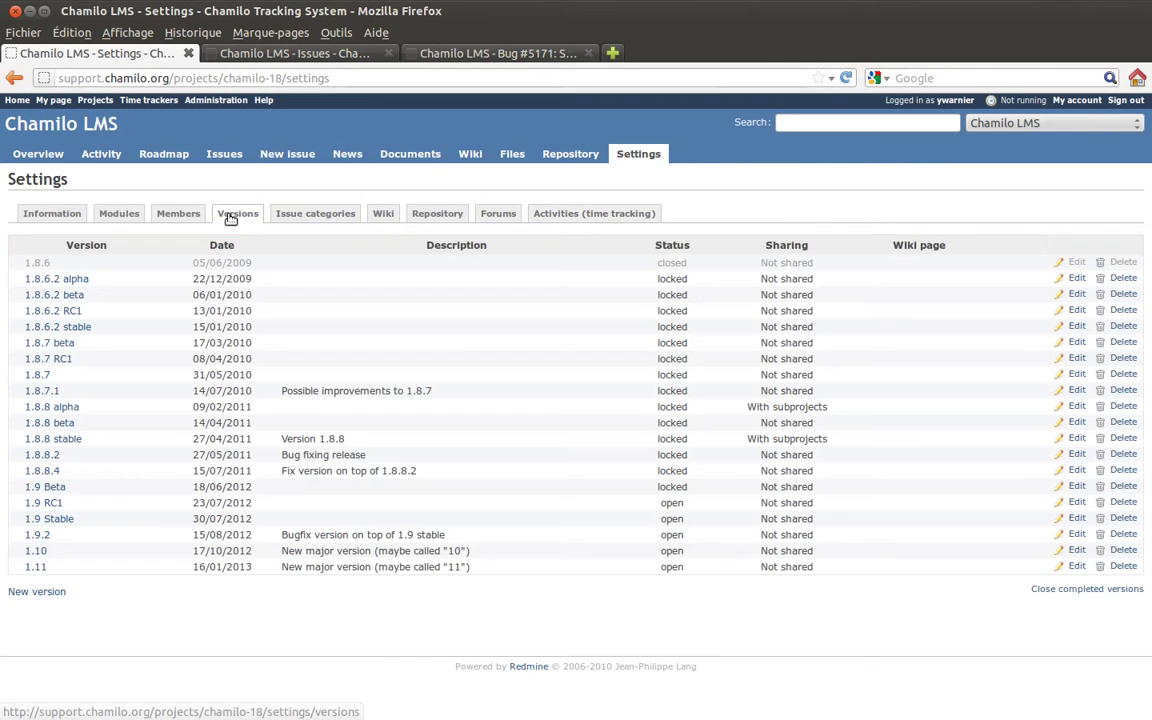
{"action": "left_click", "coordinate": [178, 213]}
{"action": "left_click", "coordinate": [119, 213]}
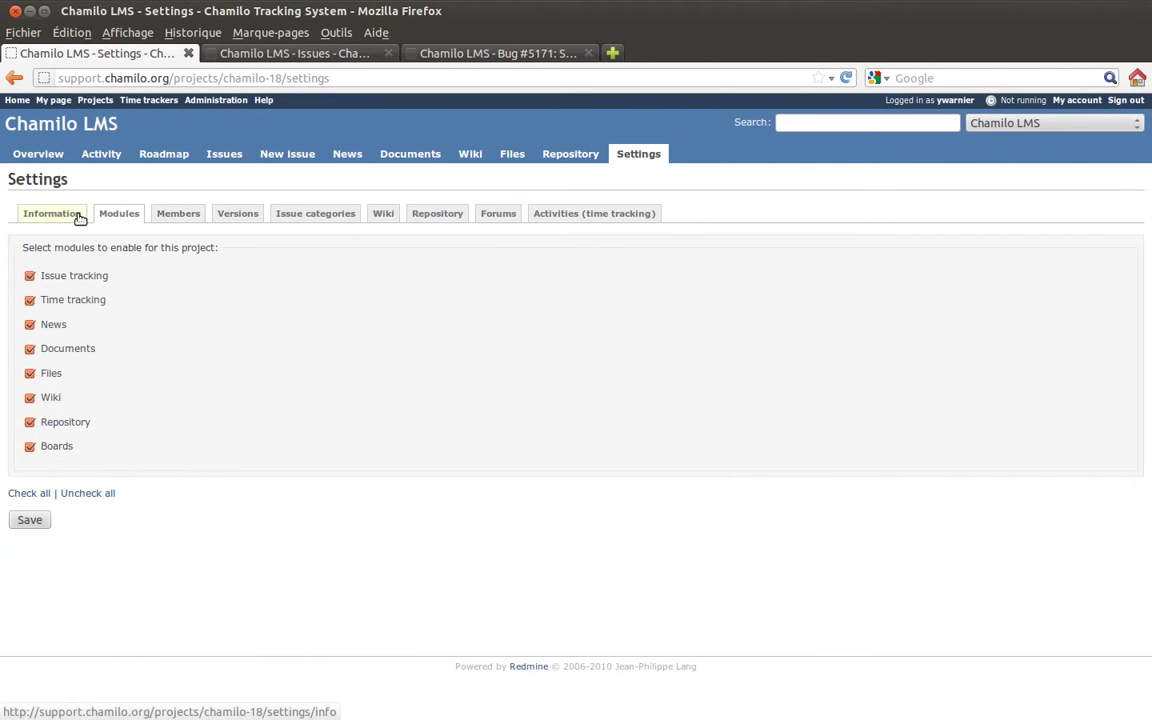
{"action": "left_click", "coordinate": [78, 216]}
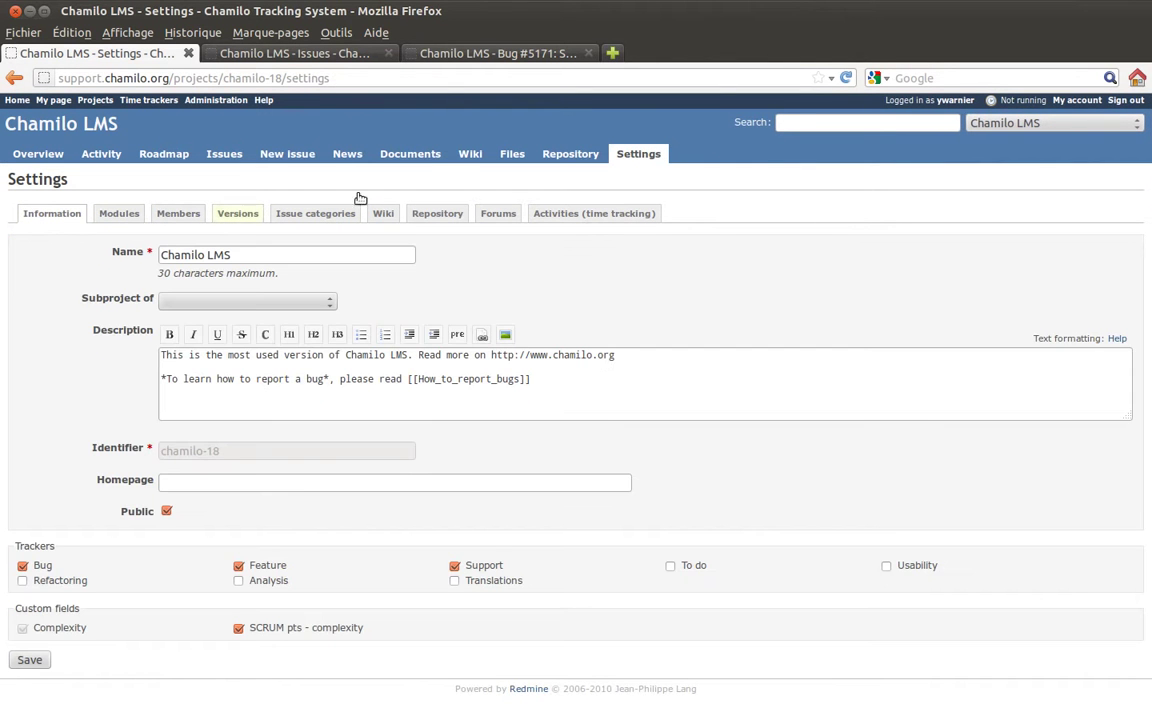
{"action": "left_click", "coordinate": [555, 156]}
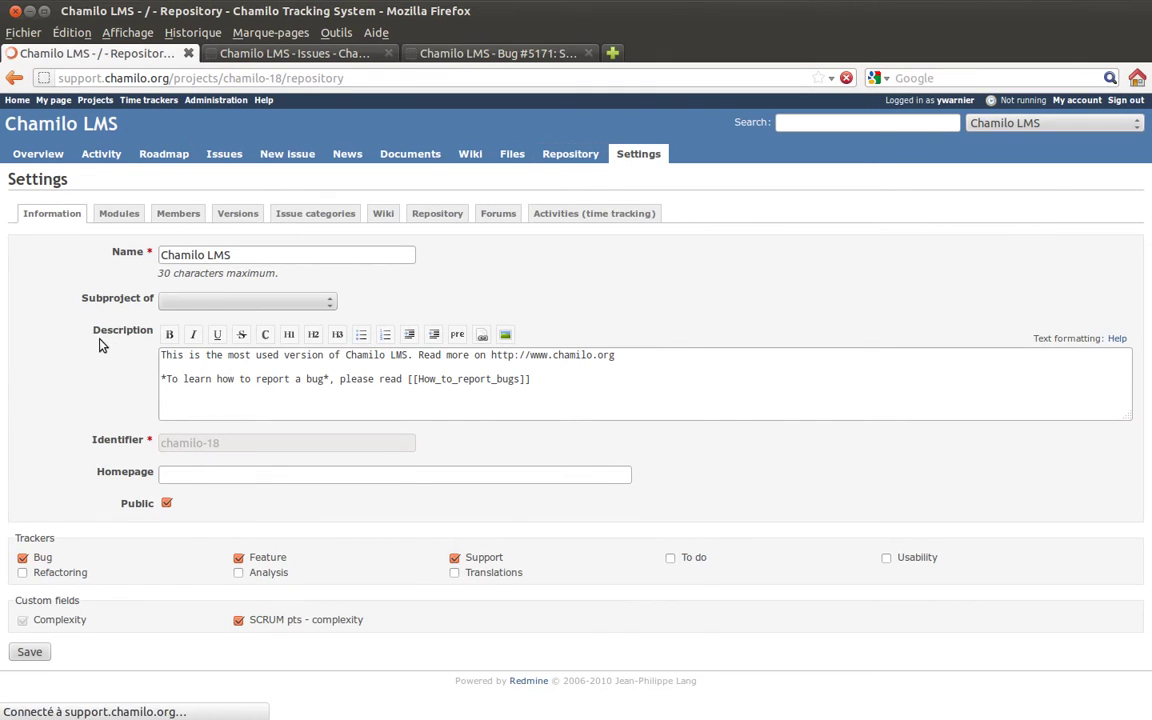
Review the diff between revisions 18624 and 18628, then return to the repository's latest revisions listing.
{"action": "scroll", "coordinate": [195, 392], "scroll_direction": "down", "scroll_amount": 2}
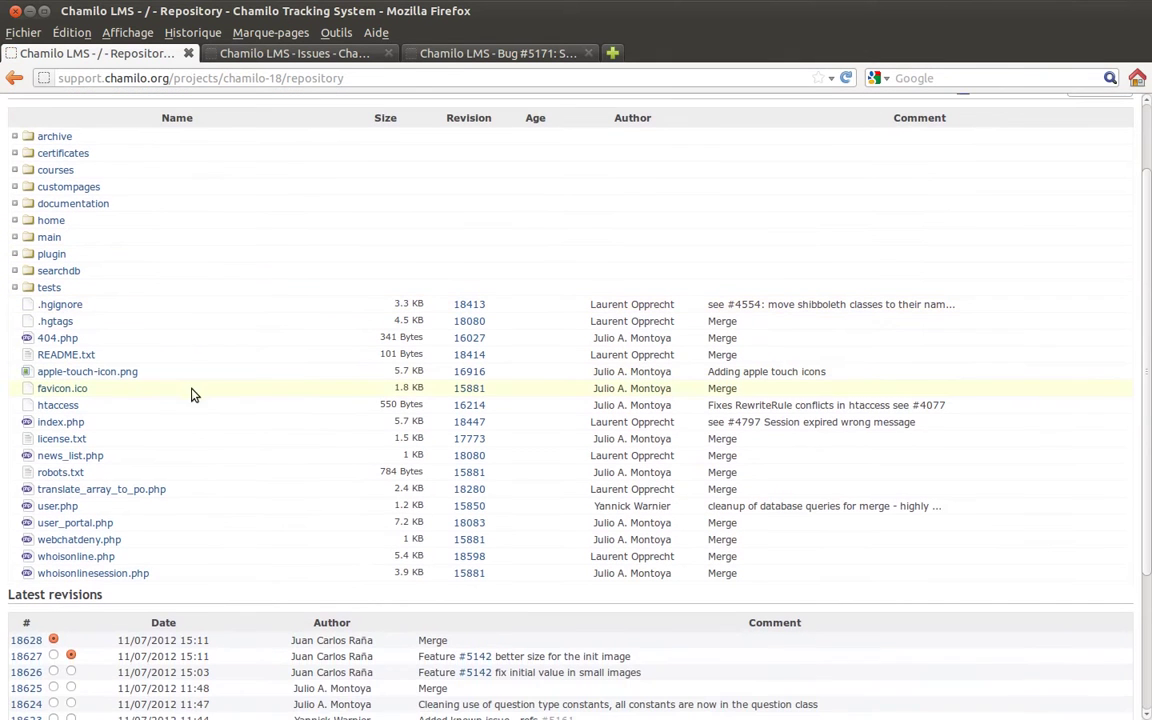
{"action": "scroll", "coordinate": [249, 435], "scroll_direction": "down", "scroll_amount": 4}
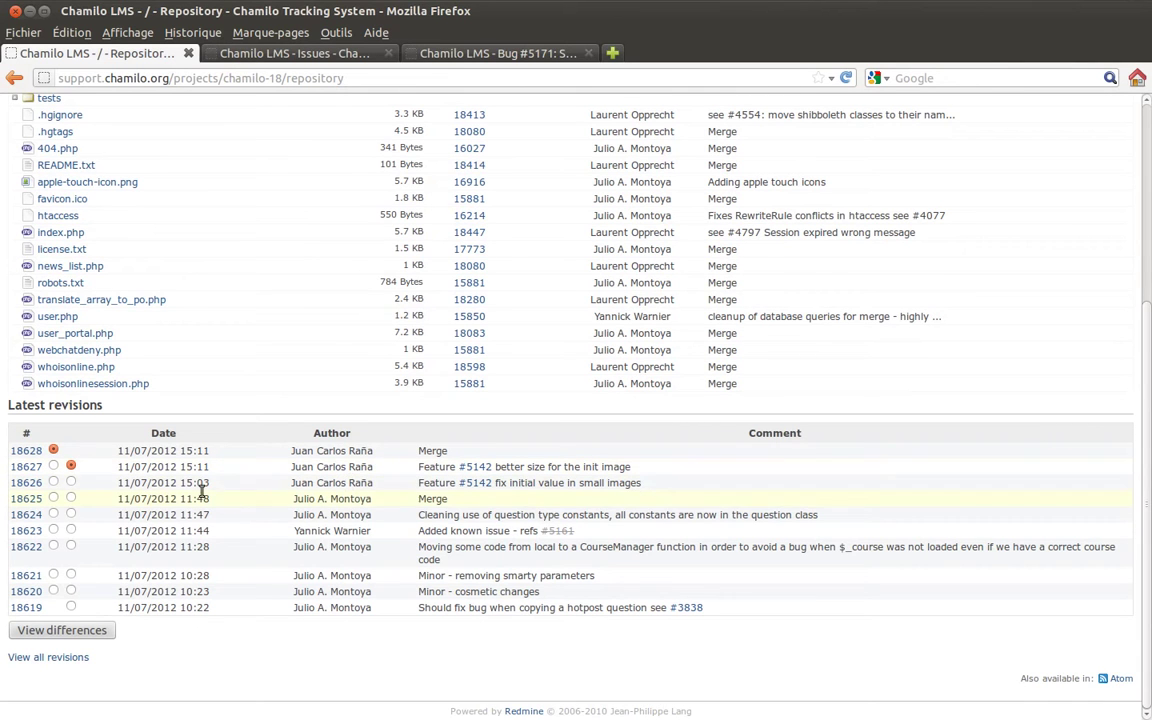
{"action": "left_click", "coordinate": [71, 514]}
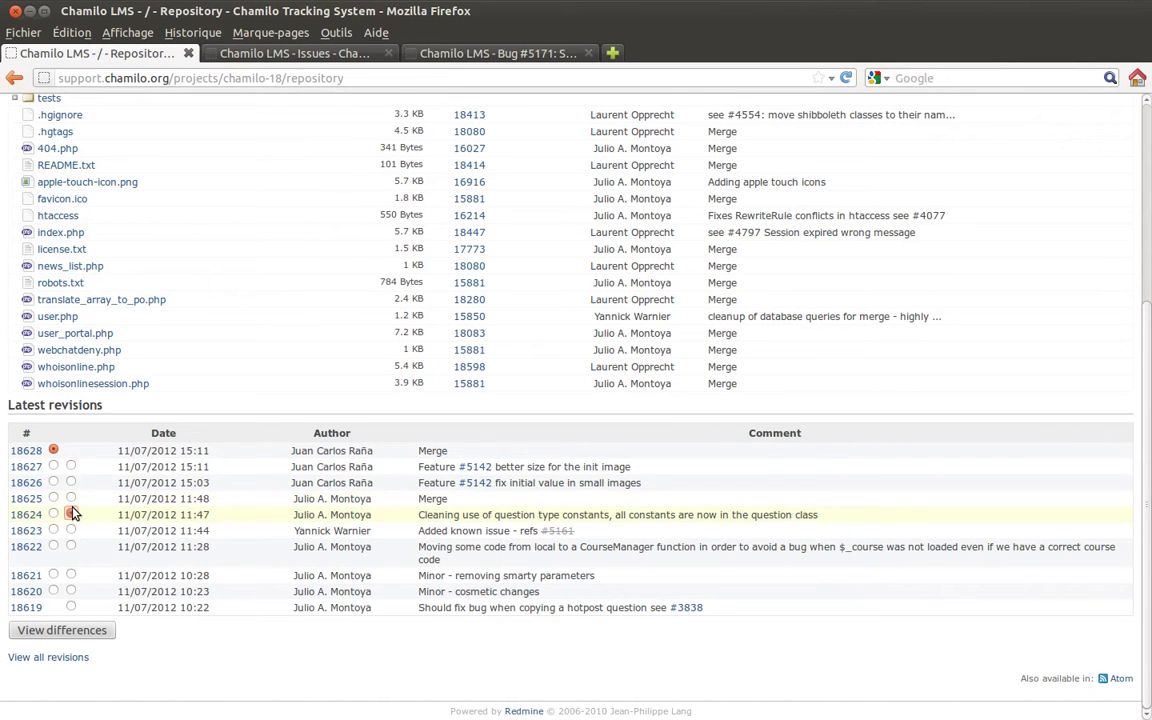
{"action": "left_click", "coordinate": [63, 631]}
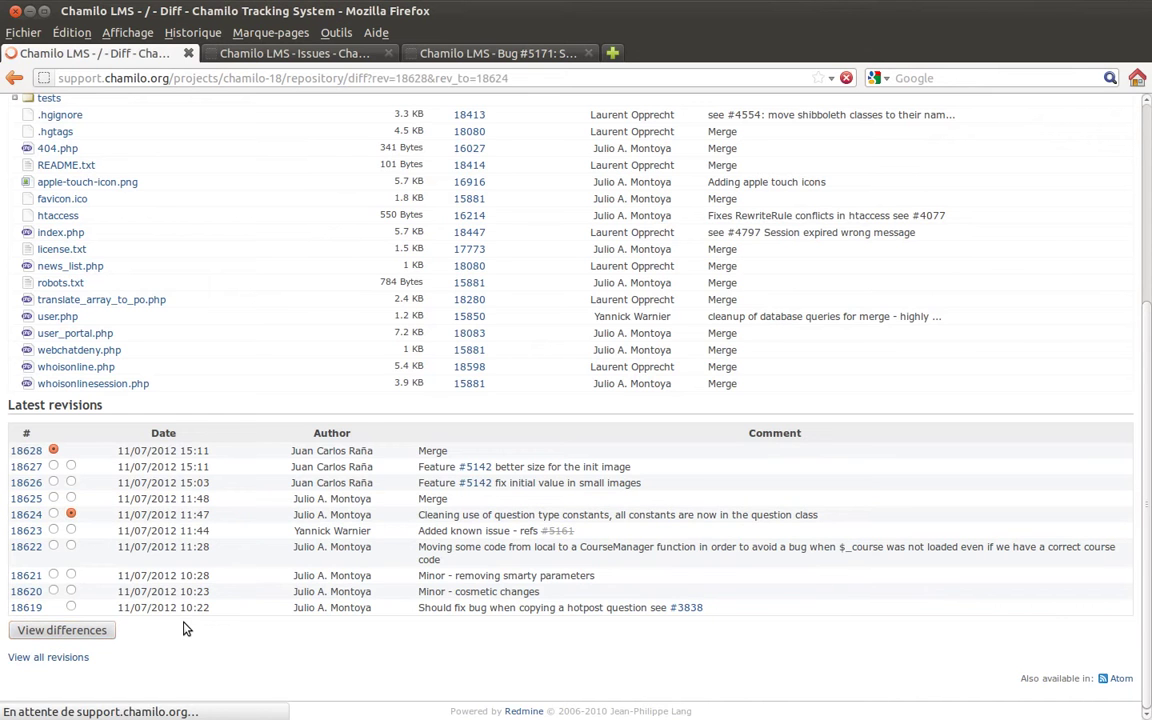
{"action": "scroll", "coordinate": [607, 416], "scroll_direction": "down", "scroll_amount": 1}
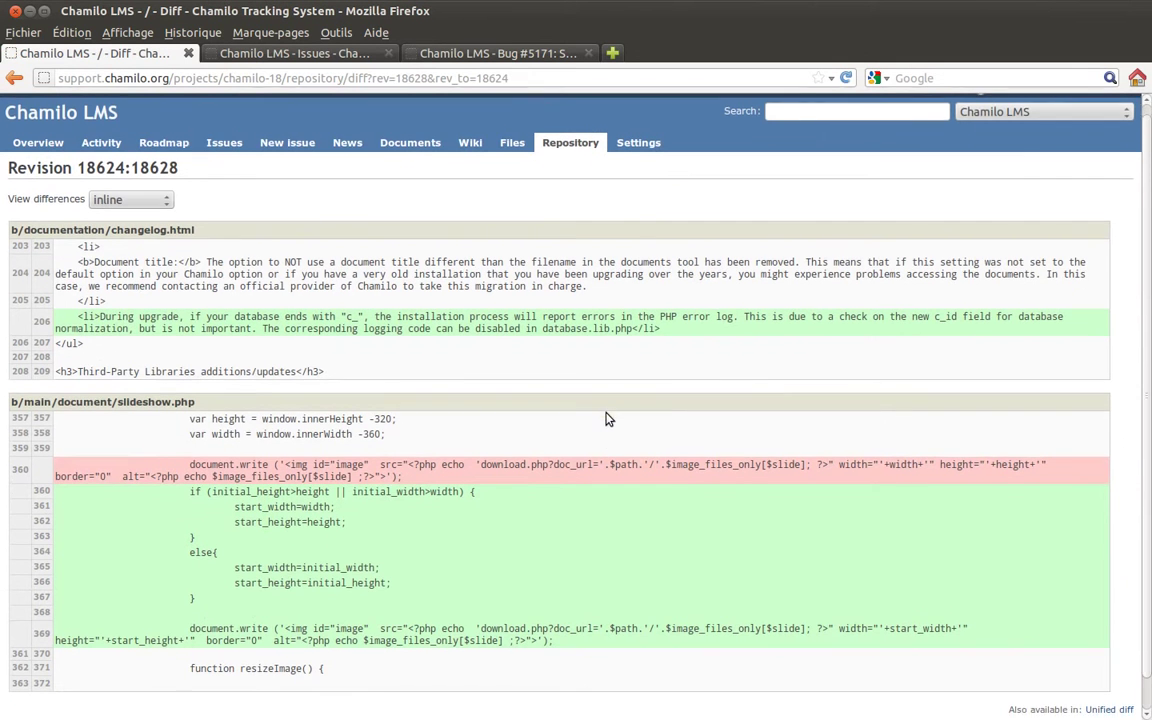
{"action": "scroll", "coordinate": [607, 416], "scroll_direction": "up", "scroll_amount": 1}
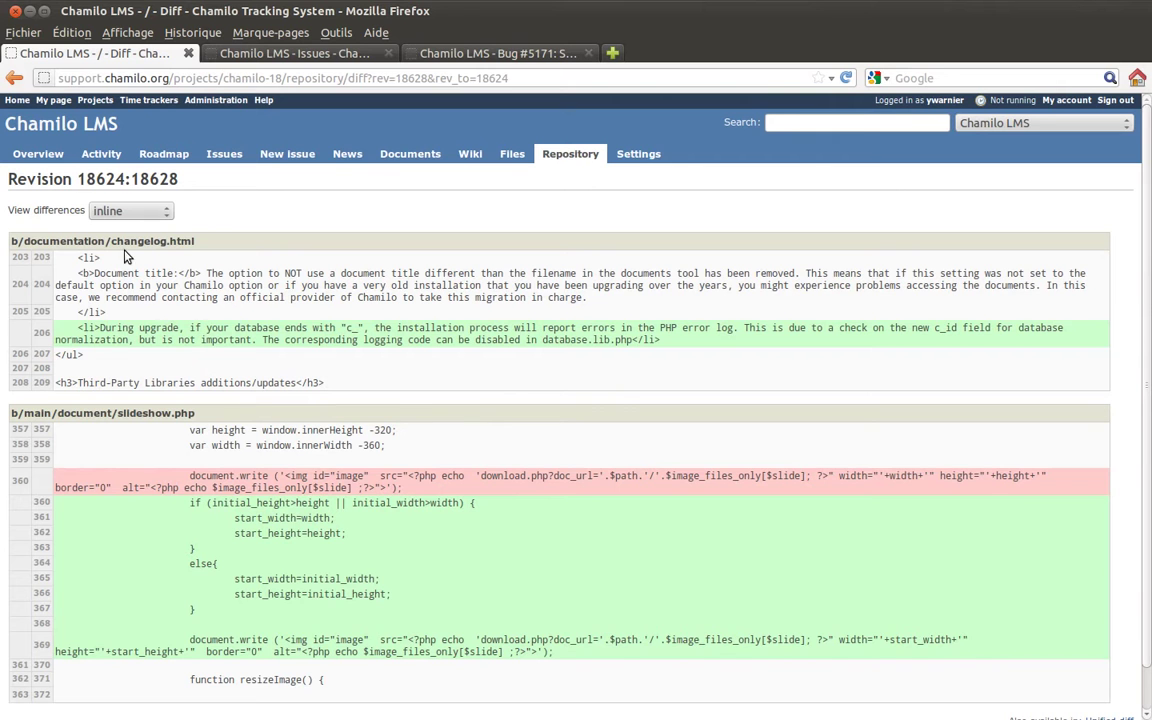
{"action": "left_click", "coordinate": [14, 78]}
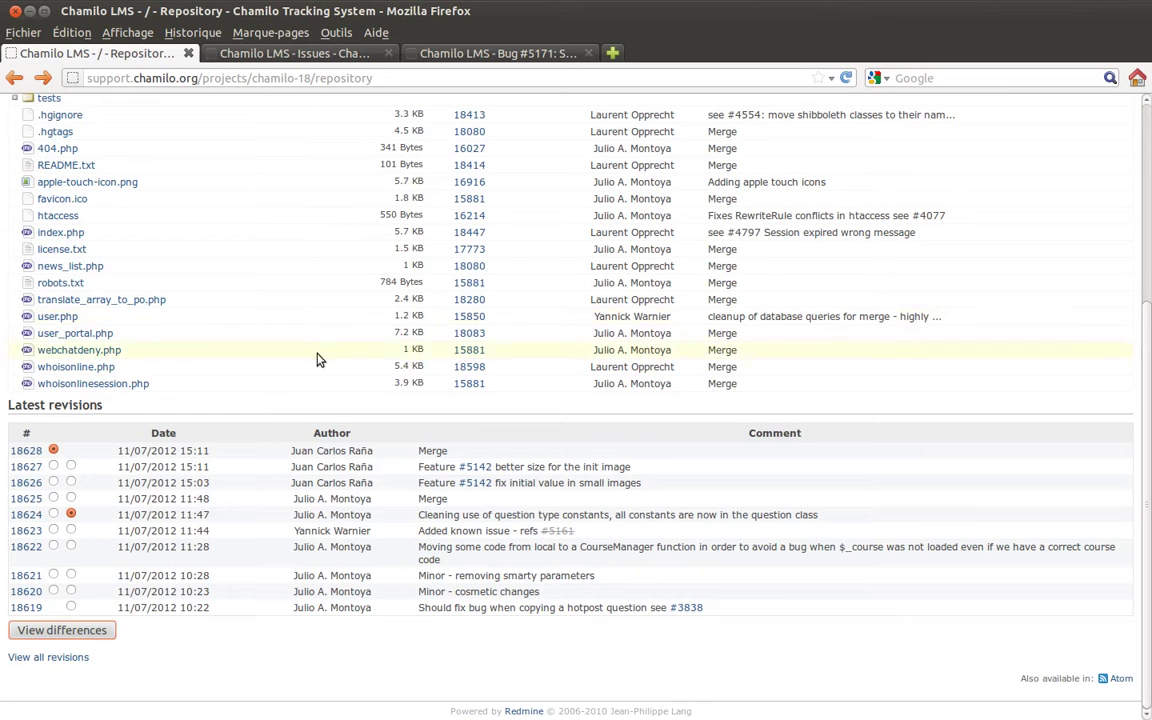
{"action": "scroll", "coordinate": [318, 358], "scroll_direction": "up", "scroll_amount": 5}
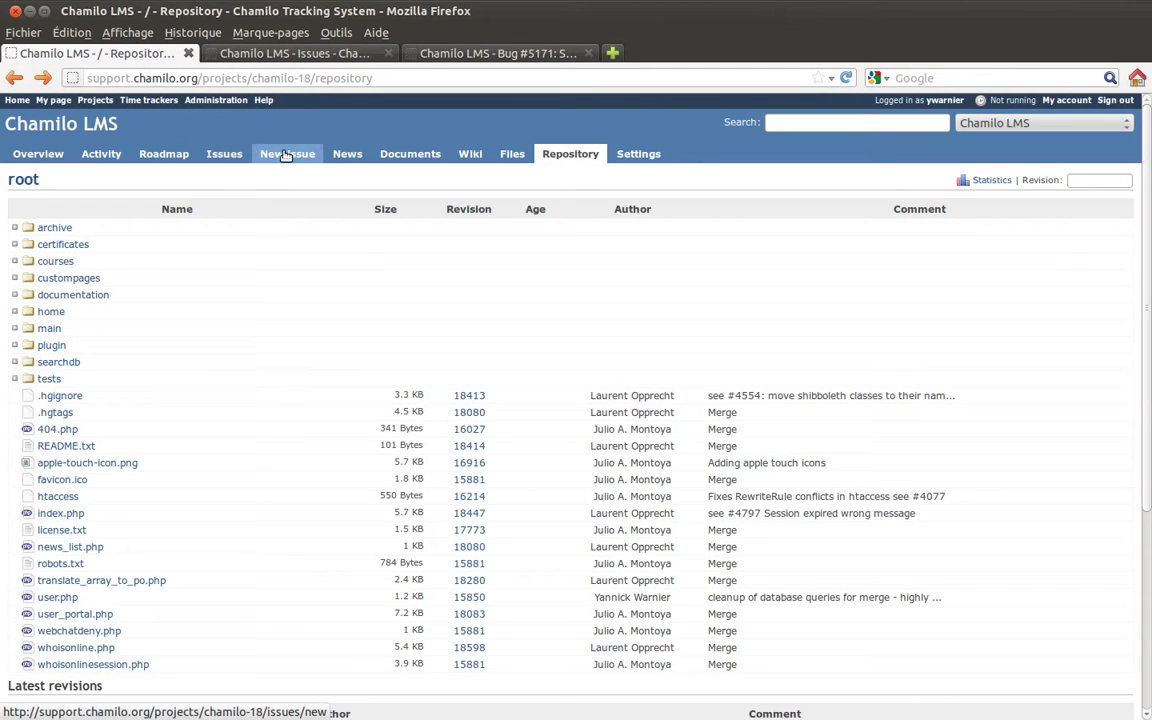
Close the Bug #5171 and Issues browser tabs.
{"action": "left_click", "coordinate": [300, 53]}
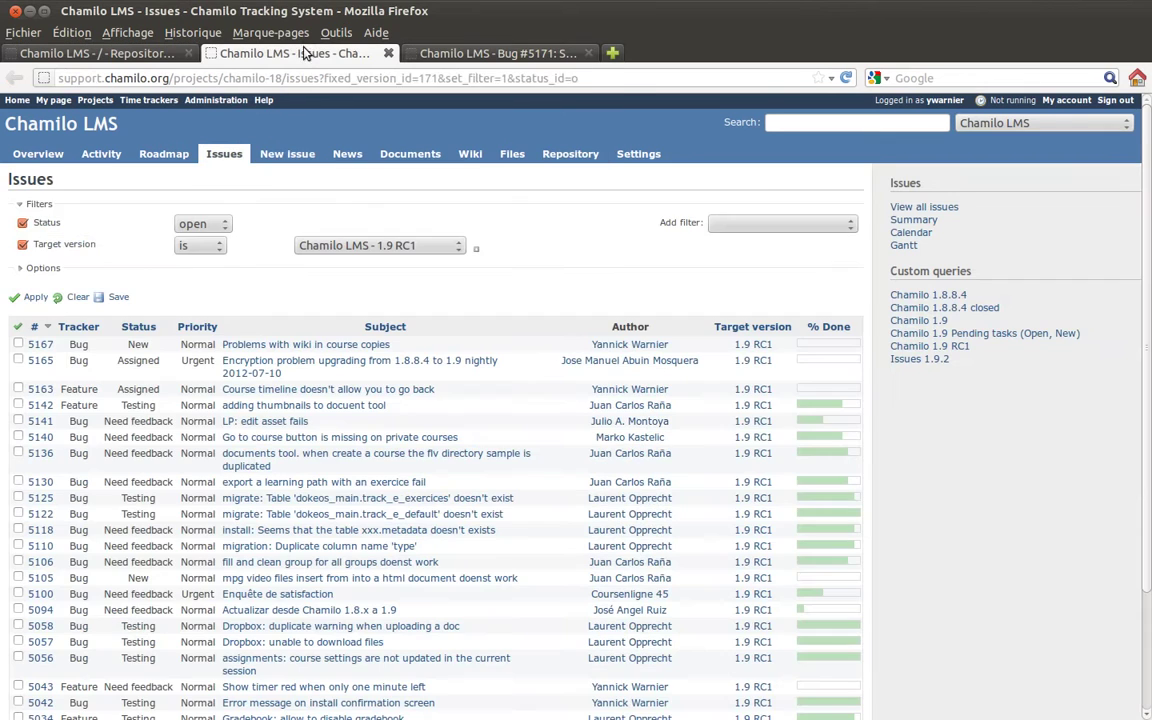
{"action": "left_click", "coordinate": [487, 55]}
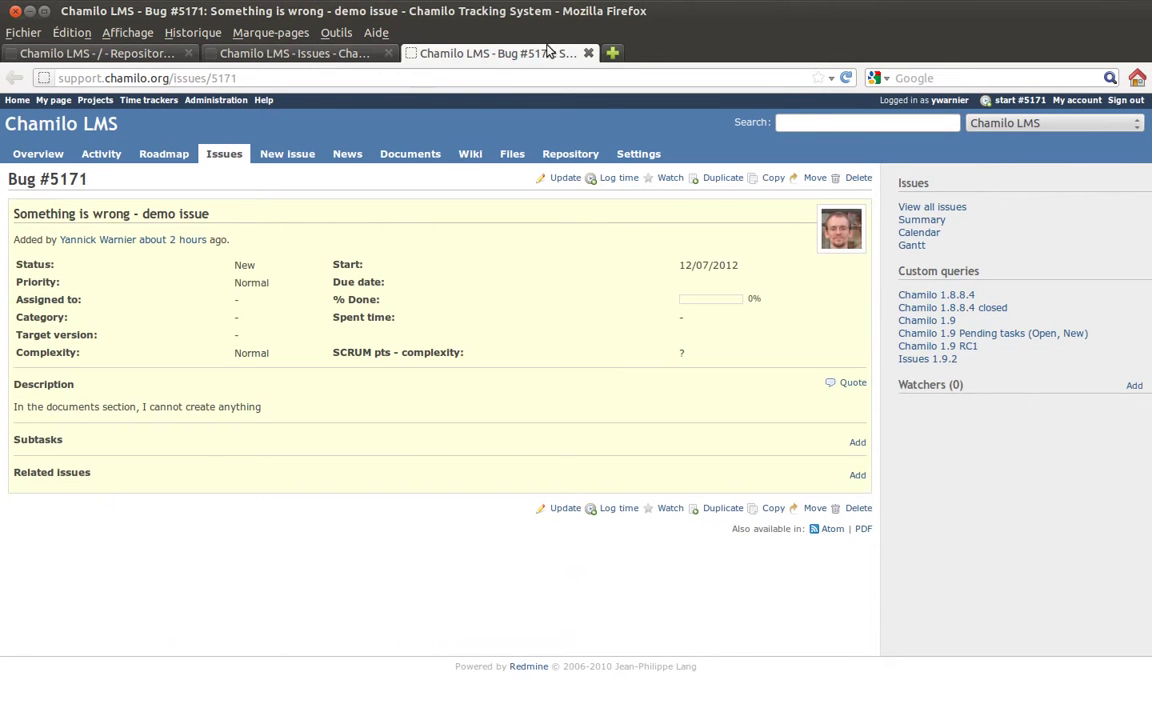
{"action": "left_click", "coordinate": [587, 54]}
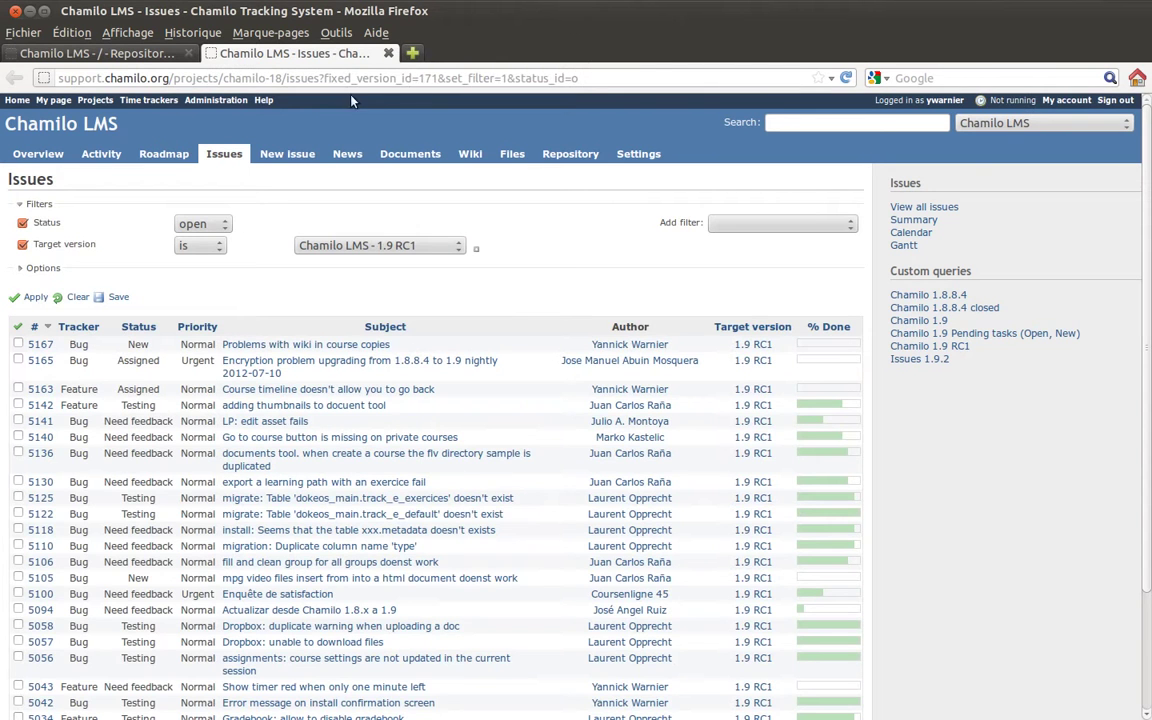
{"action": "left_click", "coordinate": [388, 54]}
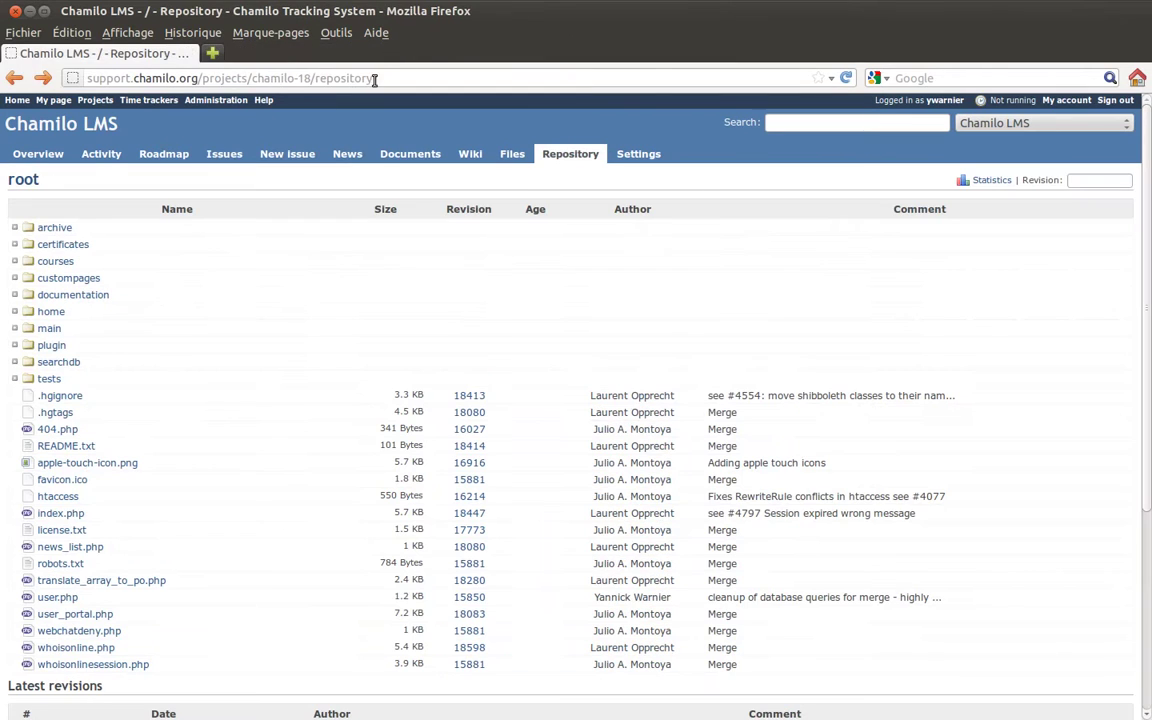
Show the project's open issues list filtered to target version 1.9 RC1.
{"action": "left_click", "coordinate": [224, 156]}
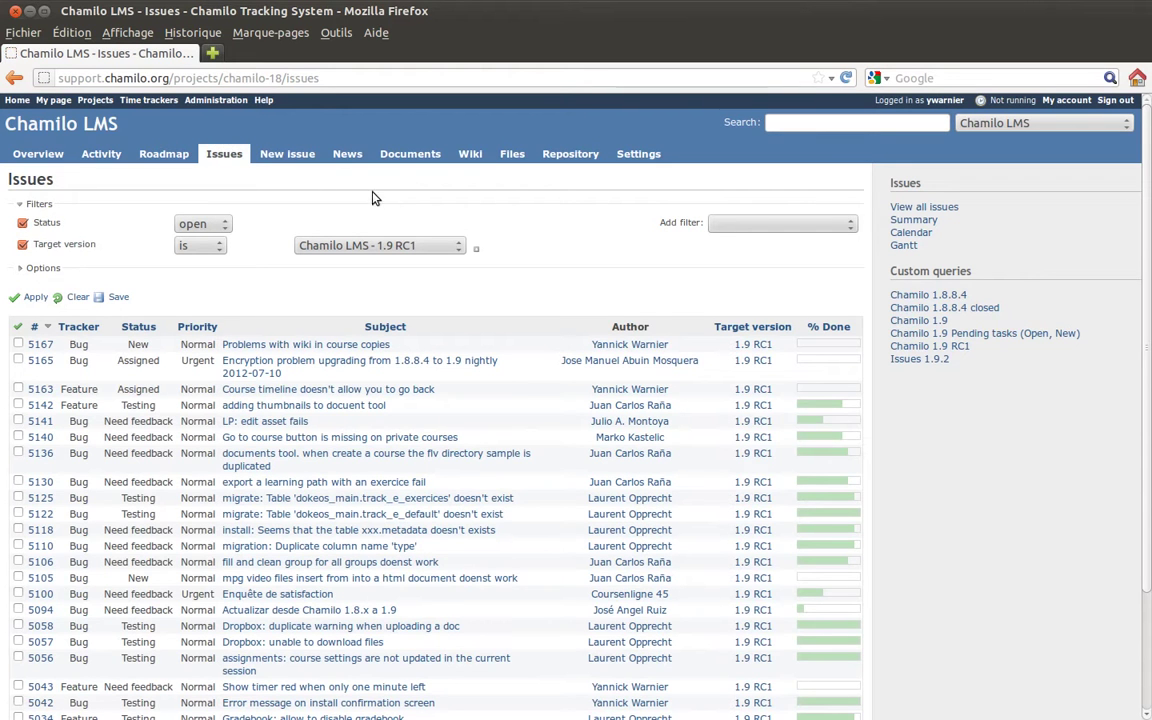
{"action": "scroll", "coordinate": [528, 291], "scroll_direction": "down", "scroll_amount": 2}
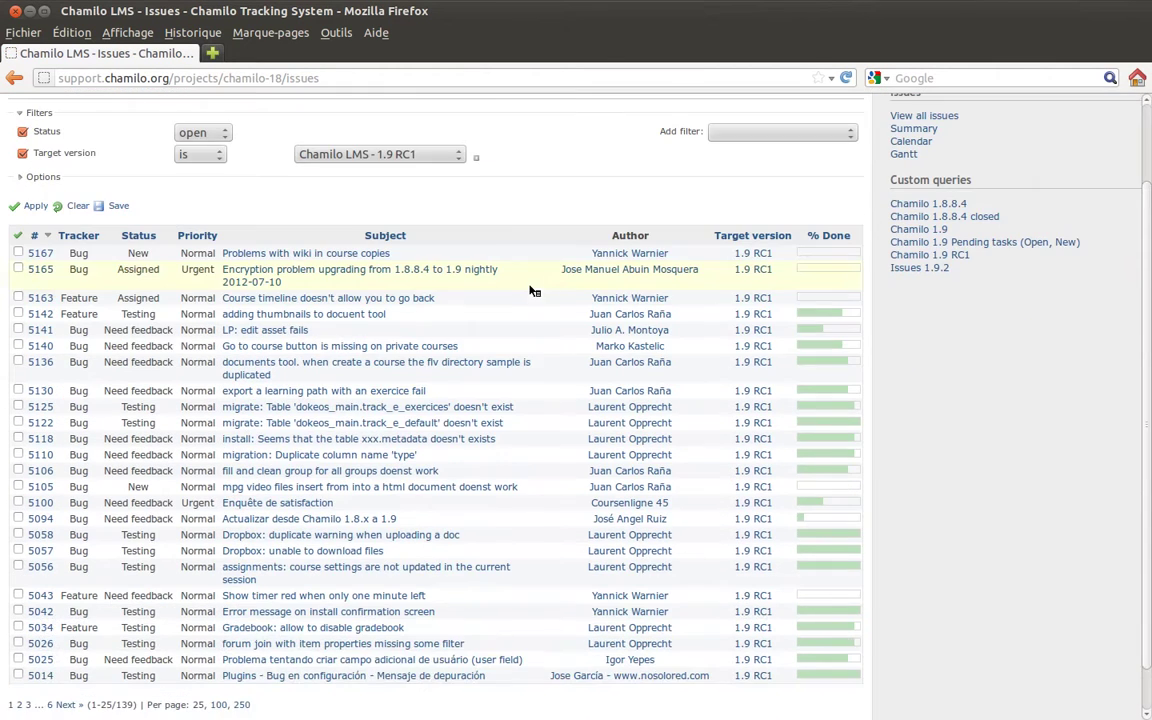
{"action": "scroll", "coordinate": [545, 288], "scroll_direction": "up", "scroll_amount": 2}
{"action": "scroll", "coordinate": [541, 283], "scroll_direction": "down", "scroll_amount": 1}
{"action": "scroll", "coordinate": [540, 284], "scroll_direction": "up", "scroll_amount": 1}
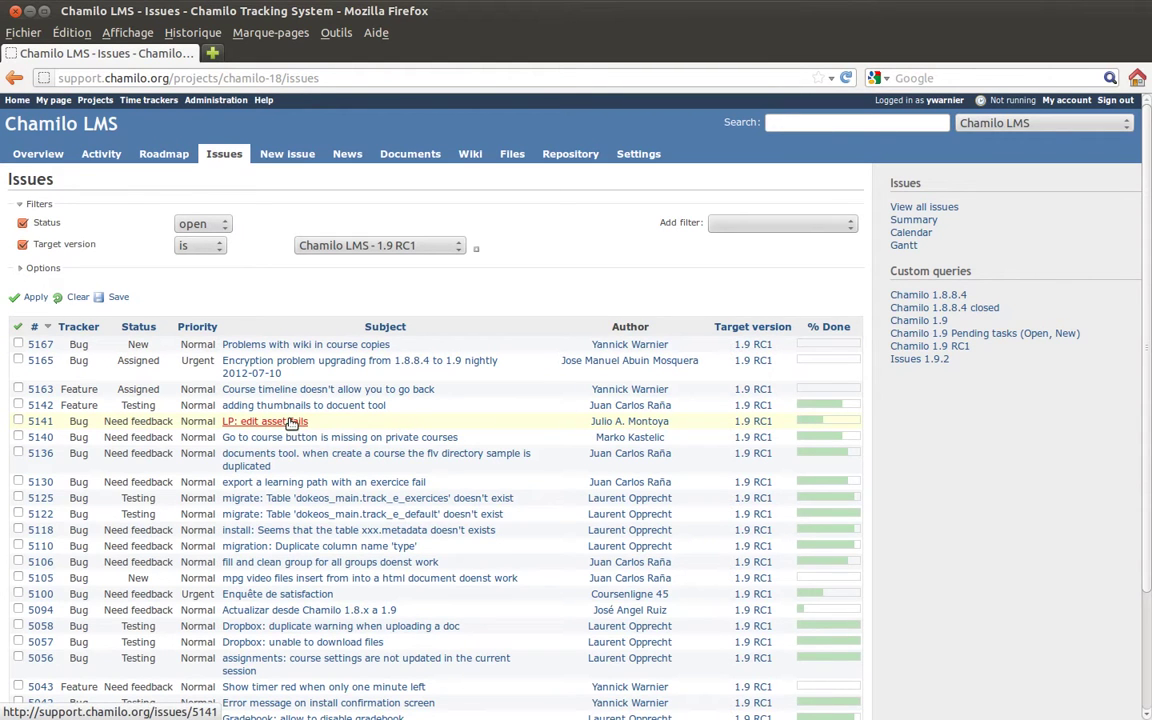
Open Bug #5141 'LP: edit asset fails' and view its associated Revision 18561 in a new tab.
{"action": "left_click", "coordinate": [291, 423]}
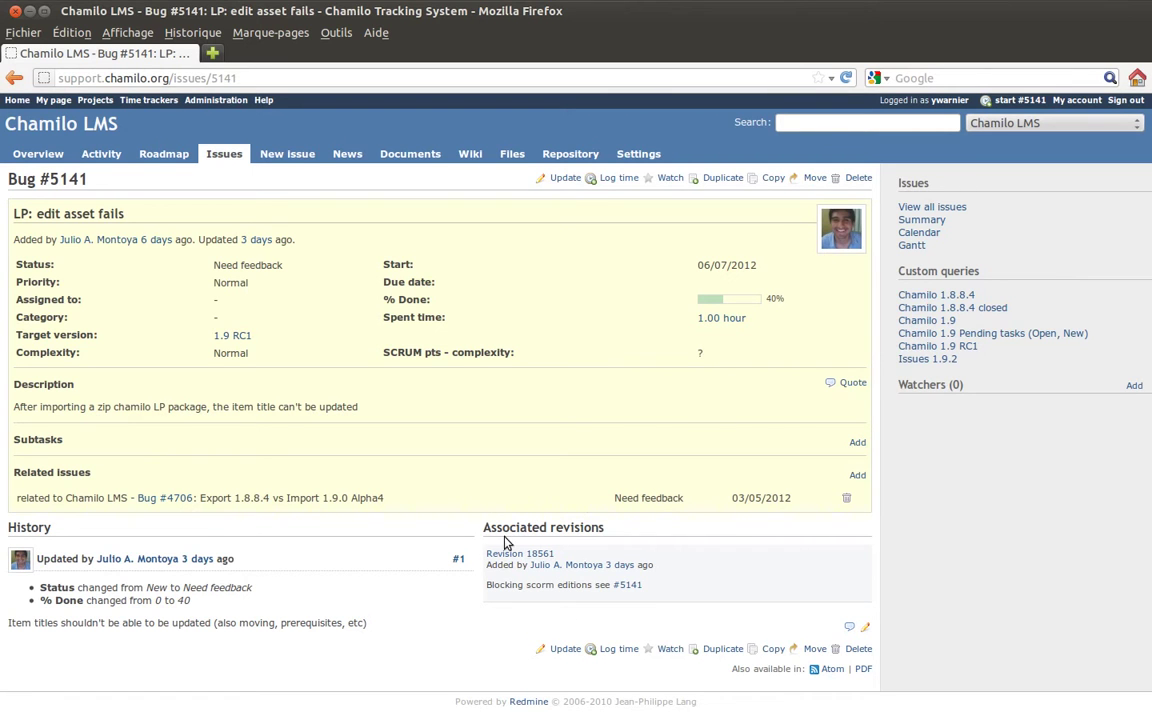
{"action": "middle_click", "coordinate": [507, 556]}
{"action": "left_click", "coordinate": [320, 55]}
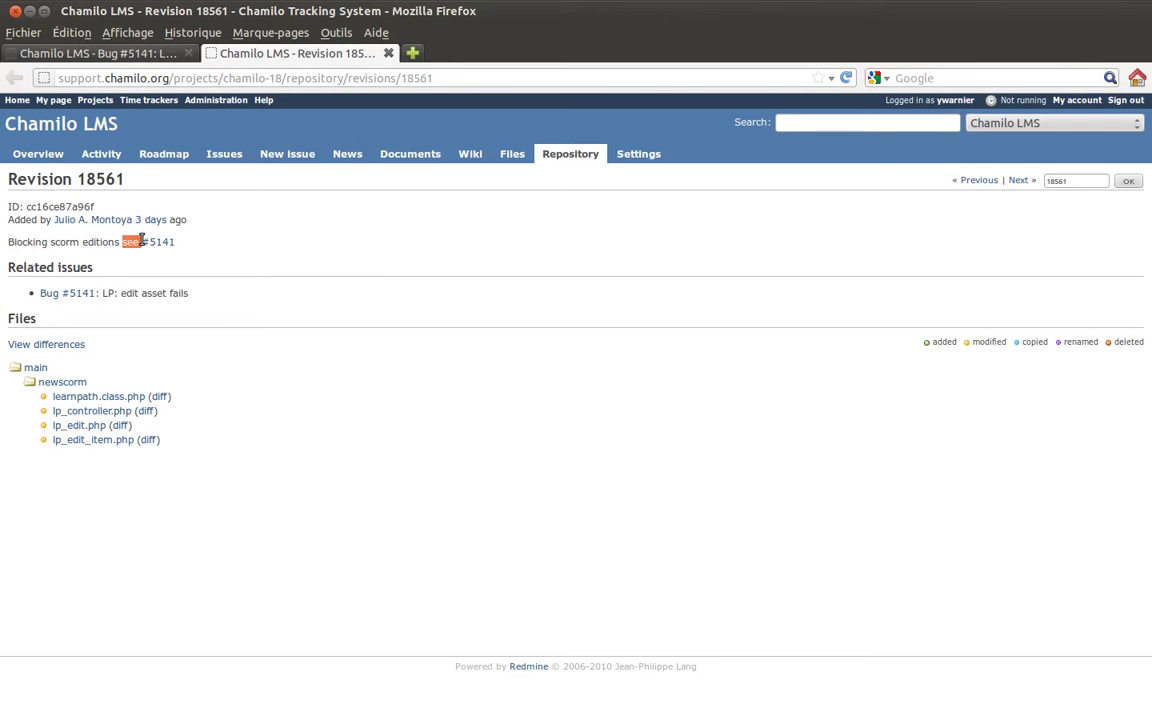
Highlight the 'see #5141' reference in the revision's commit message, then return to the Bug #5141 tab.
{"action": "double_click", "coordinate": [126, 242]}
{"action": "left_click_drag", "start_coordinate": [10, 247], "coordinate": [190, 248]}
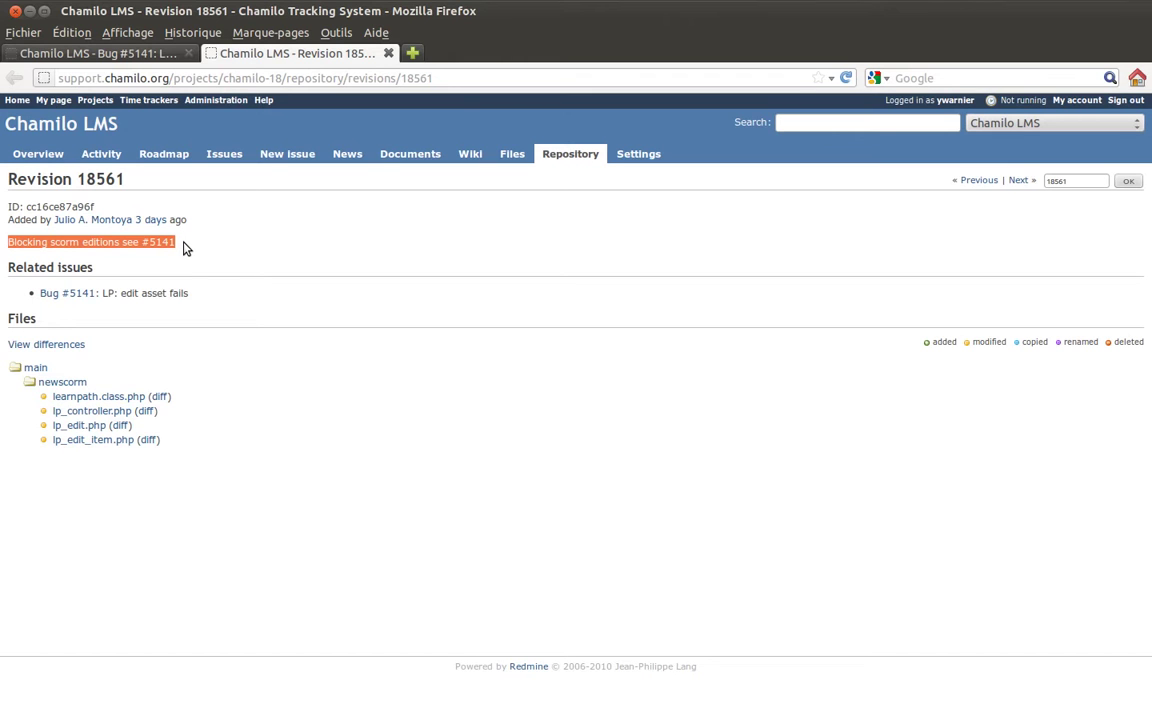
{"action": "left_click", "coordinate": [183, 248]}
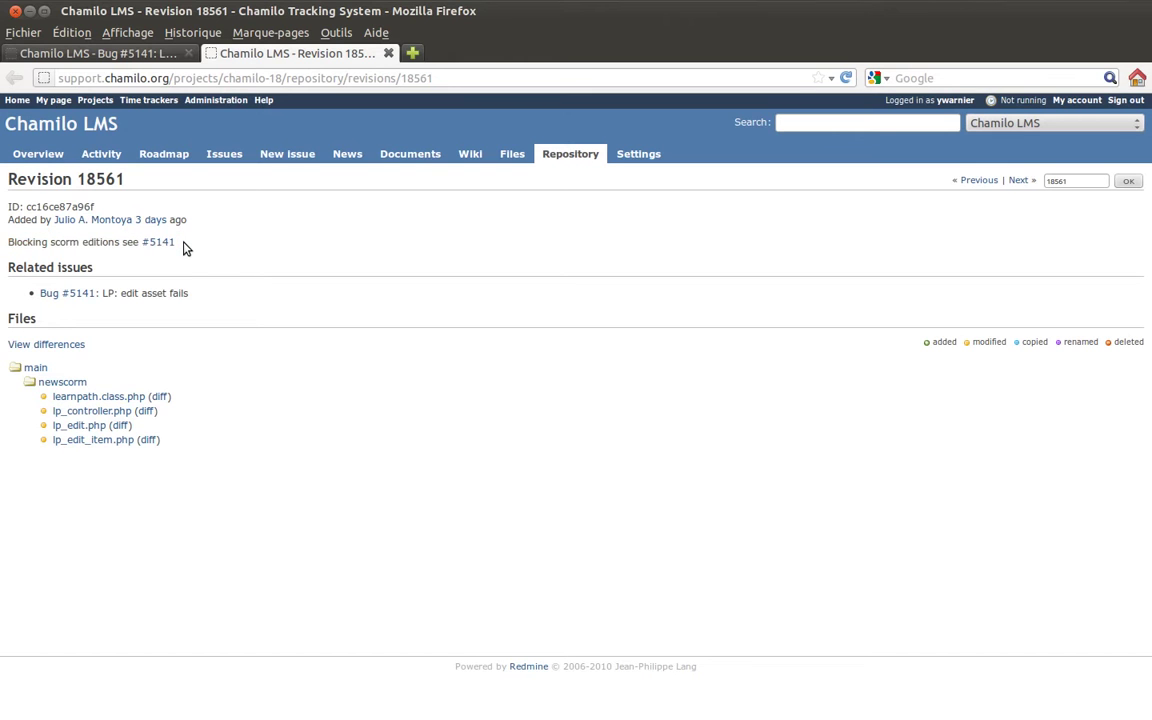
{"action": "left_click", "coordinate": [175, 246]}
{"action": "left_click", "coordinate": [209, 244]}
{"action": "double_click", "coordinate": [130, 242]}
{"action": "left_click", "coordinate": [124, 243]}
{"action": "left_click_drag", "start_coordinate": [124, 243], "coordinate": [147, 246]}
{"action": "left_click", "coordinate": [146, 254]}
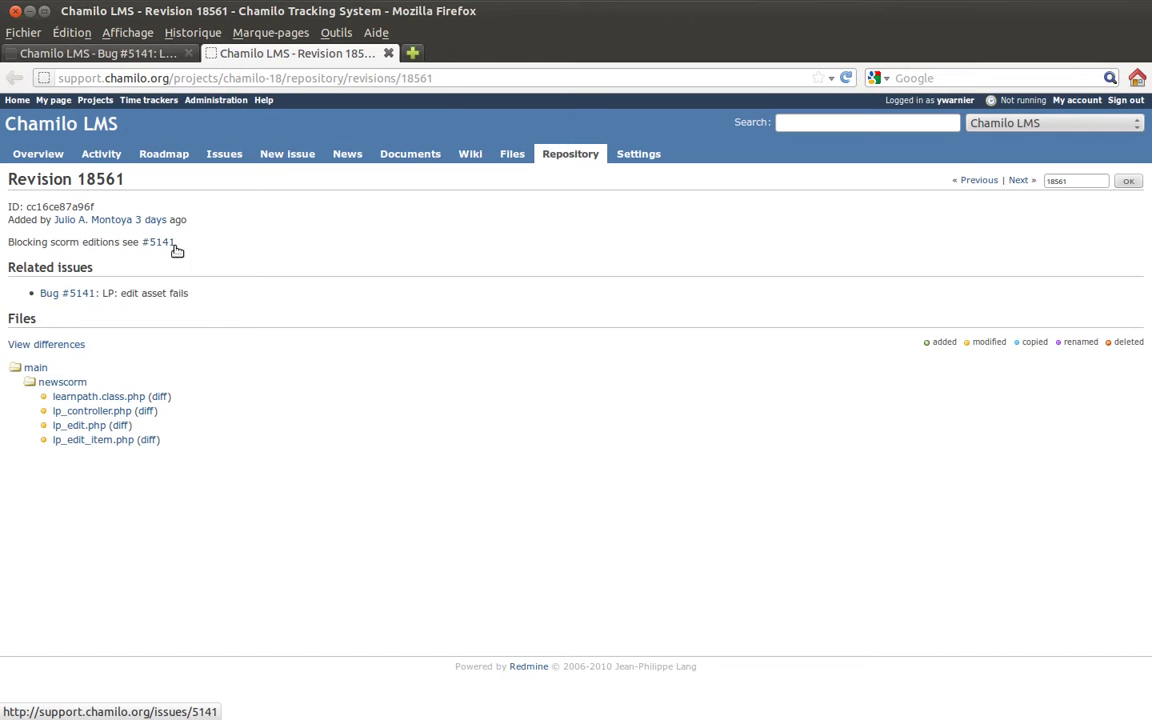
{"action": "mouse_move", "coordinate": [162, 243]}
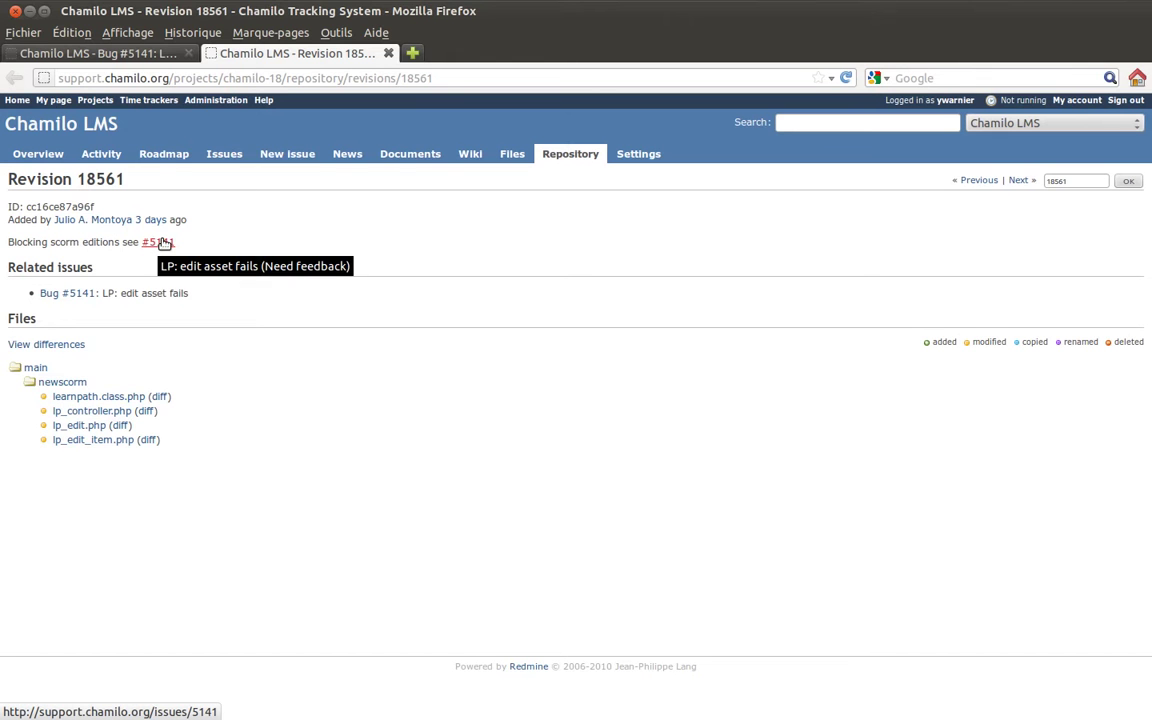
{"action": "left_click", "coordinate": [123, 52]}
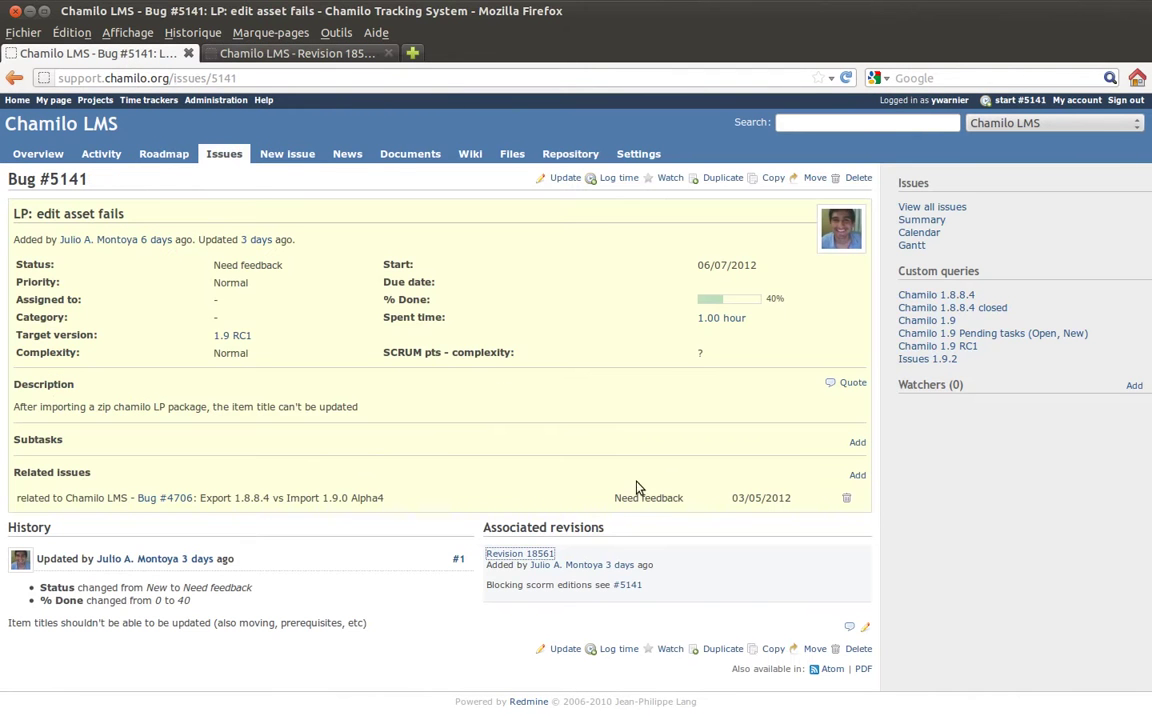
Highlight the #5141 reference in the revision note on the bug page.
{"action": "left_click", "coordinate": [608, 559]}
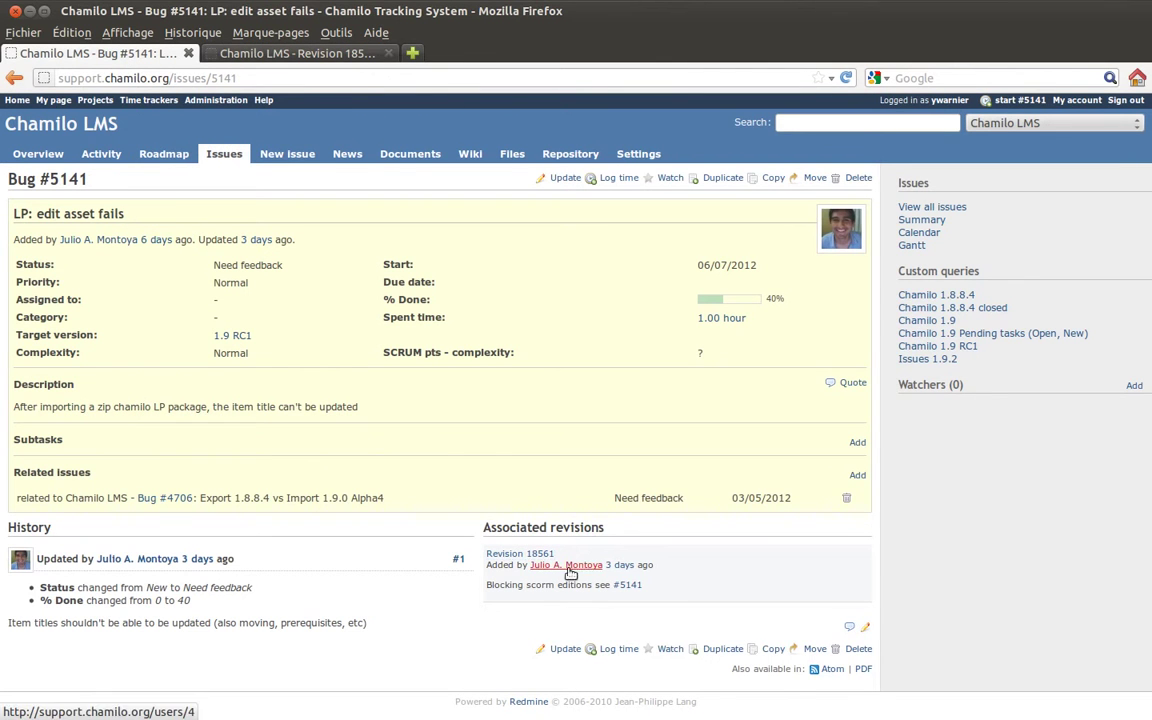
{"action": "left_click_drag", "start_coordinate": [608, 585], "coordinate": [648, 588]}
{"action": "left_click", "coordinate": [652, 590]}
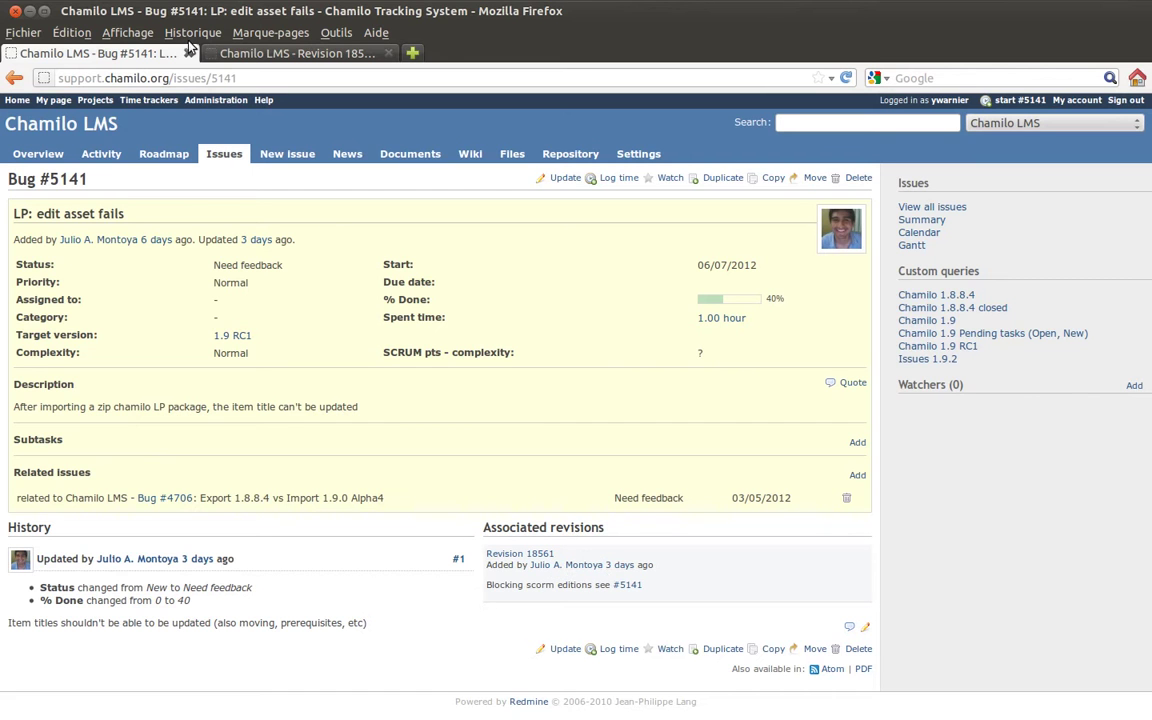
Revisit Revision 18561, then return to the issues list filtered to version 1.9 RC1.
{"action": "left_click", "coordinate": [247, 55]}
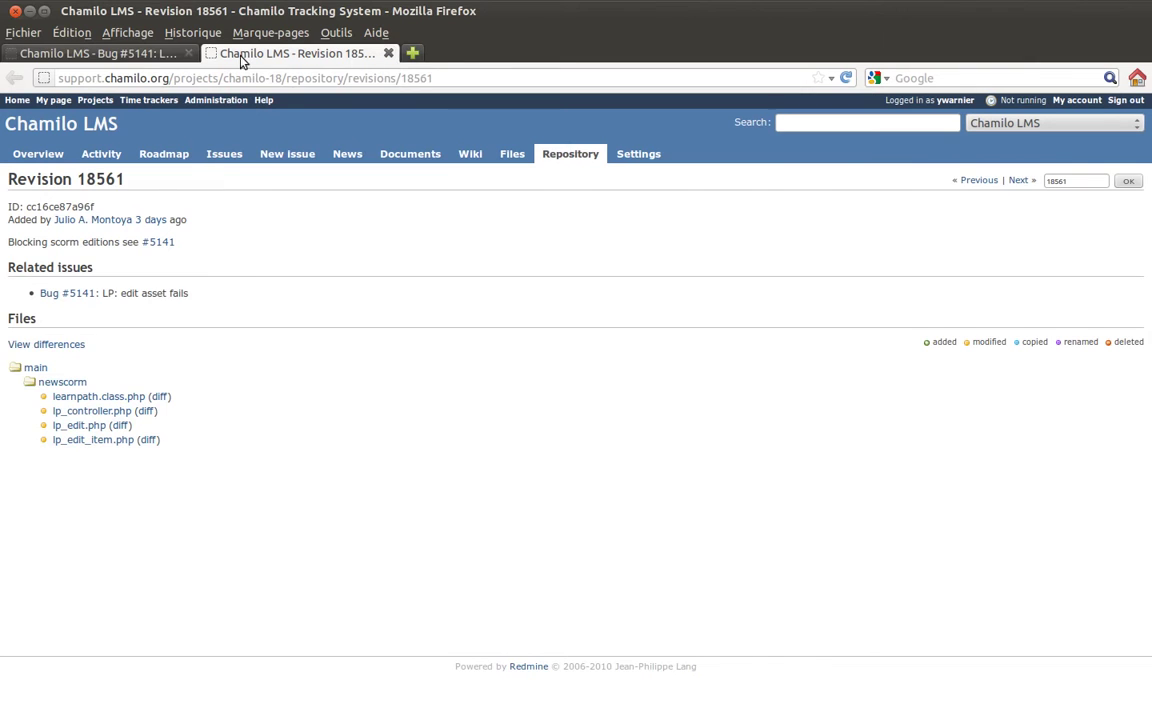
{"action": "left_click", "coordinate": [154, 52]}
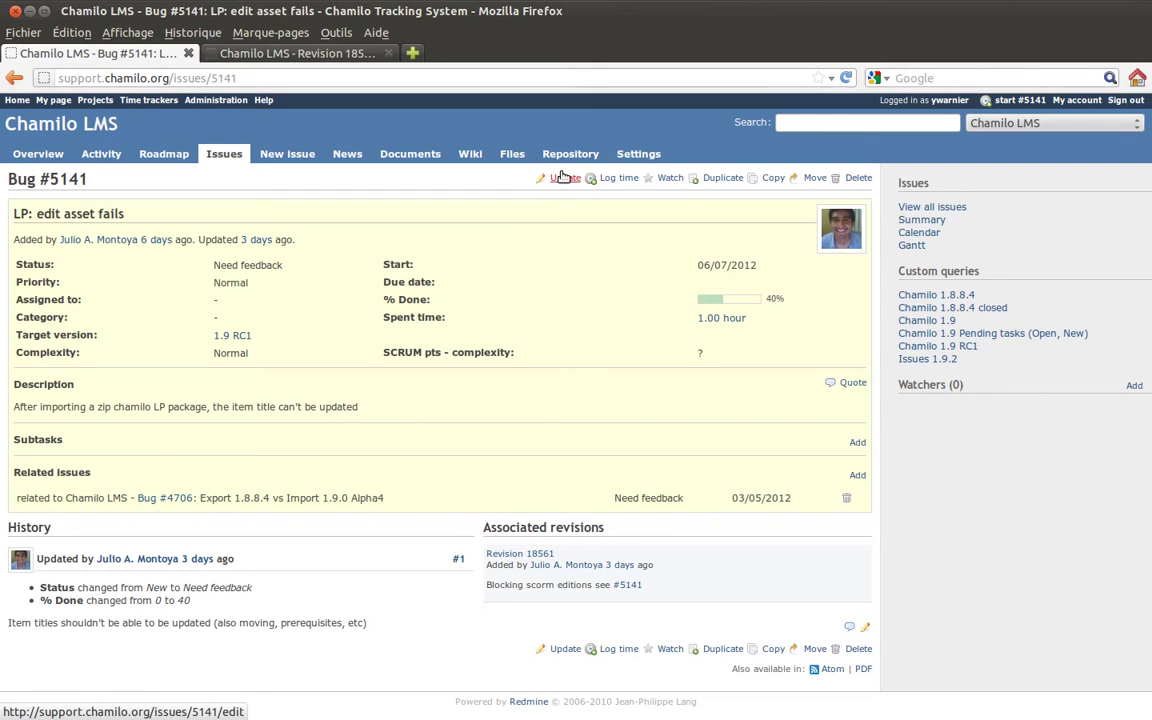
{"action": "left_click", "coordinate": [222, 150]}
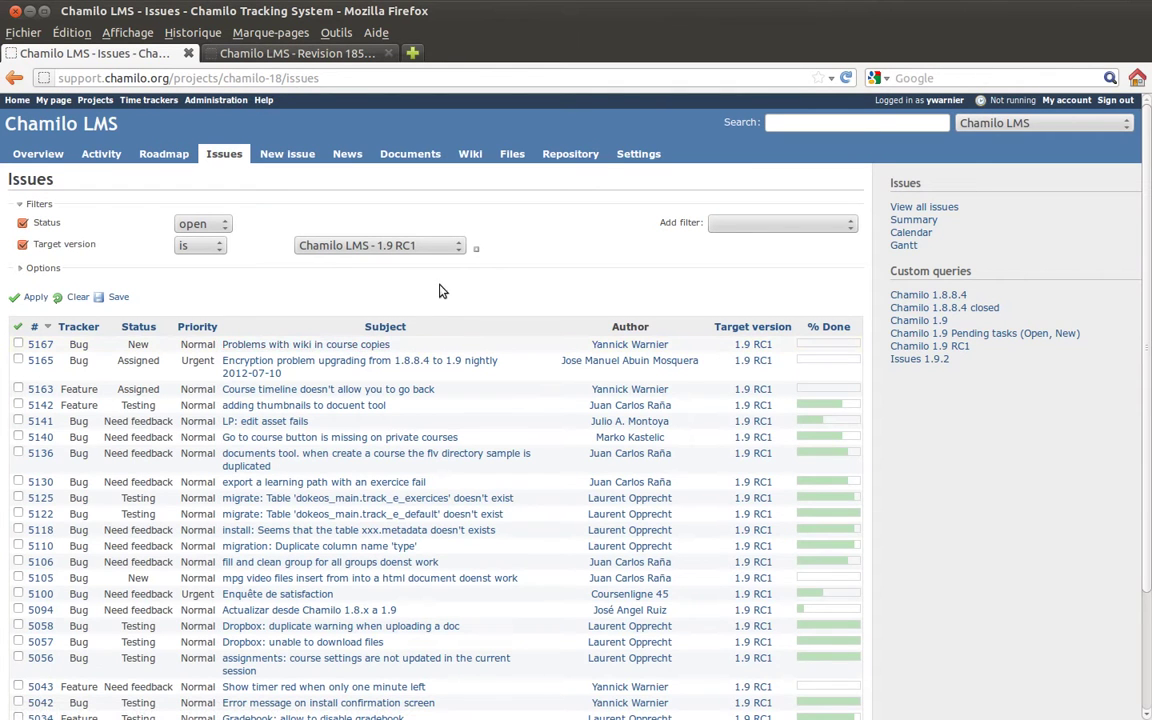
Drop the Target version filter and open Bug #5172 'Something is wrong - demo issue2'.
{"action": "left_click", "coordinate": [22, 244]}
{"action": "left_click", "coordinate": [34, 293]}
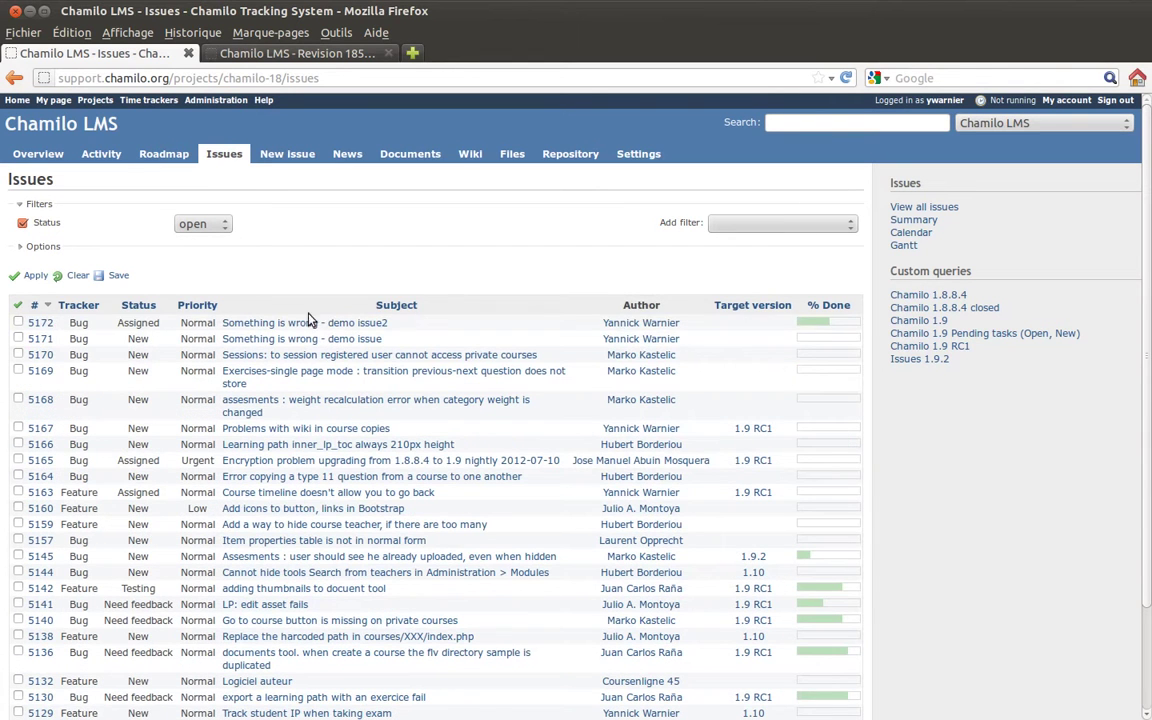
{"action": "left_click", "coordinate": [298, 325]}
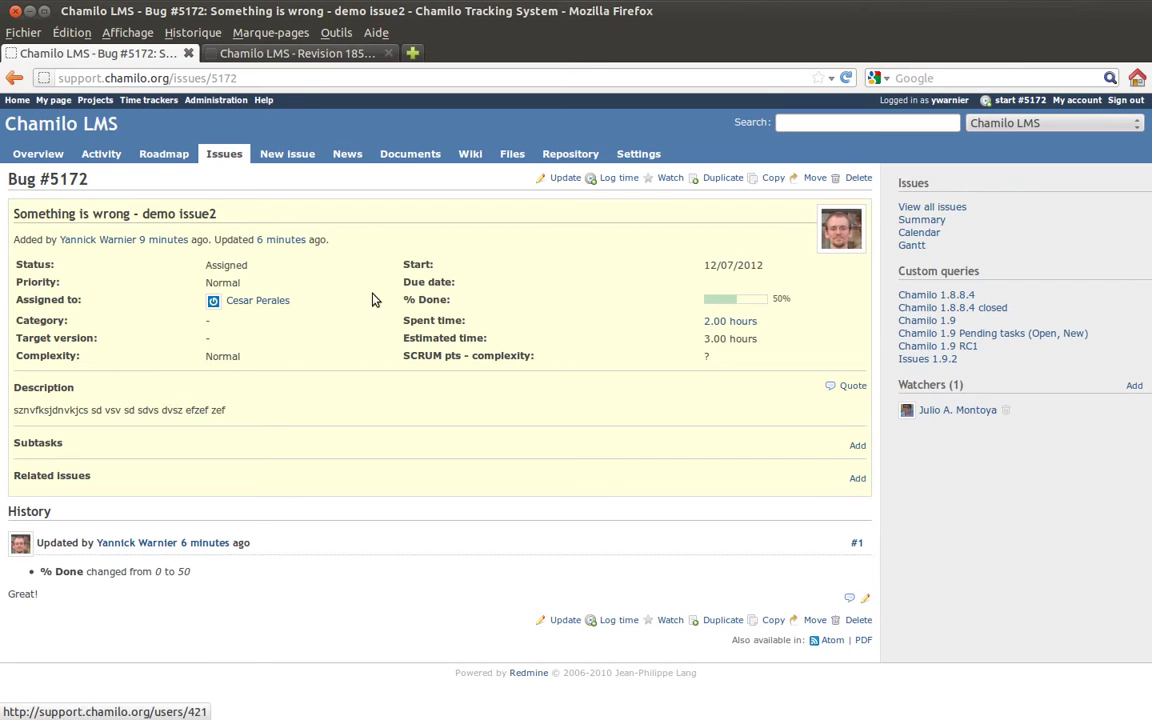
Add the note 'OK for me! Thank you all' to Bug #5172 and set its status to Rejected.
{"action": "left_click", "coordinate": [565, 179]}
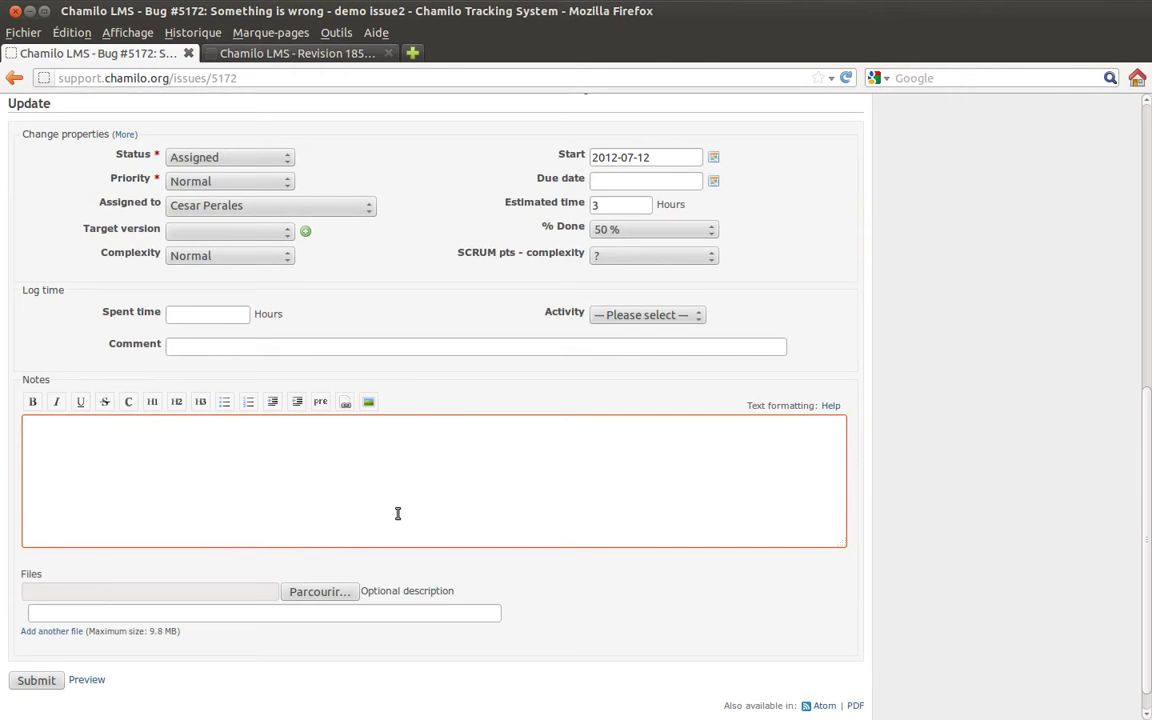
{"action": "type", "text": "OK for me! Thank you all."}
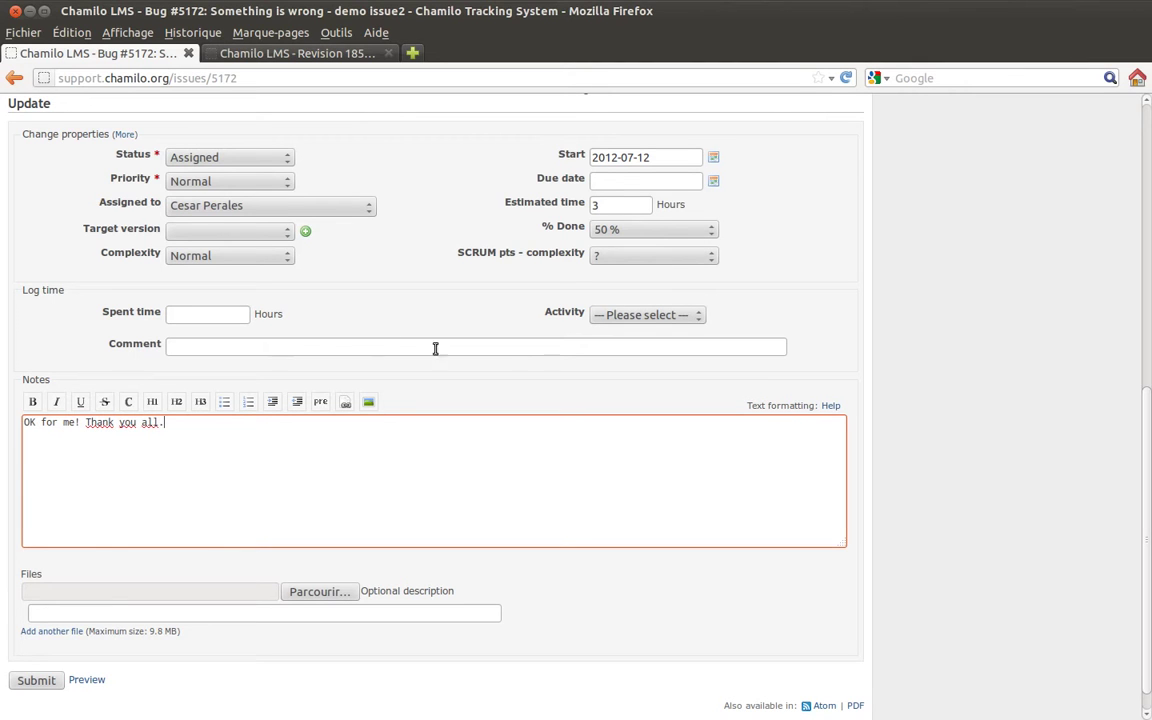
{"action": "left_click", "coordinate": [275, 160]}
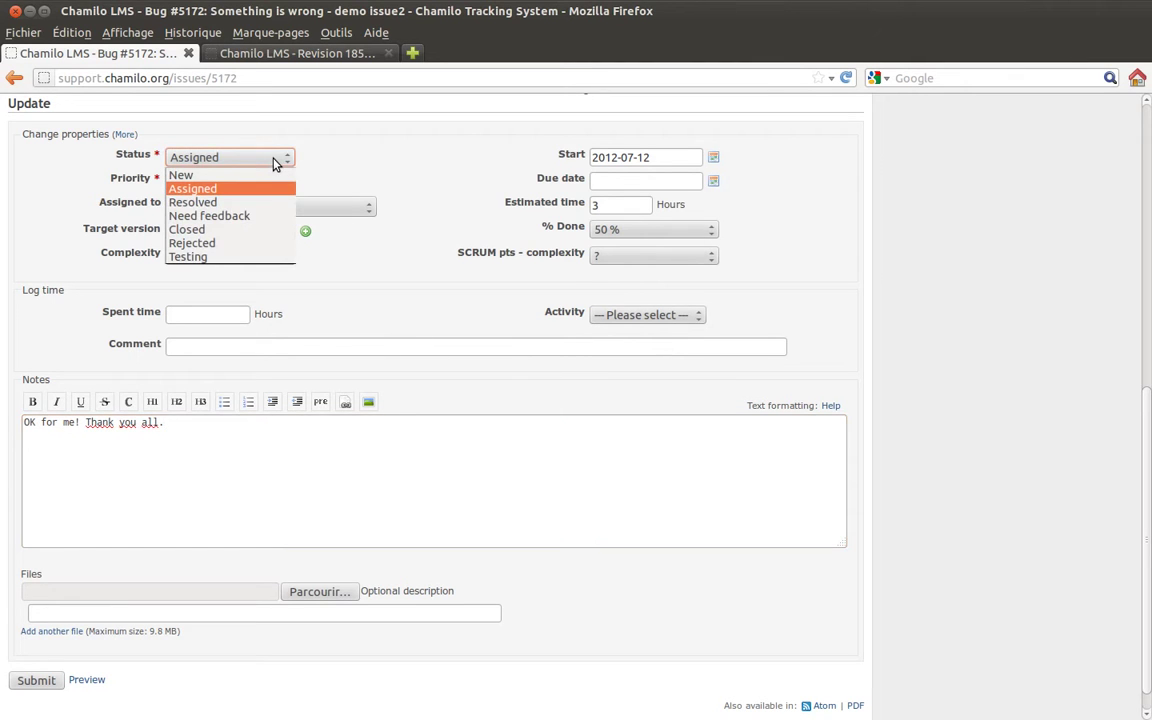
{"action": "left_click", "coordinate": [267, 204]}
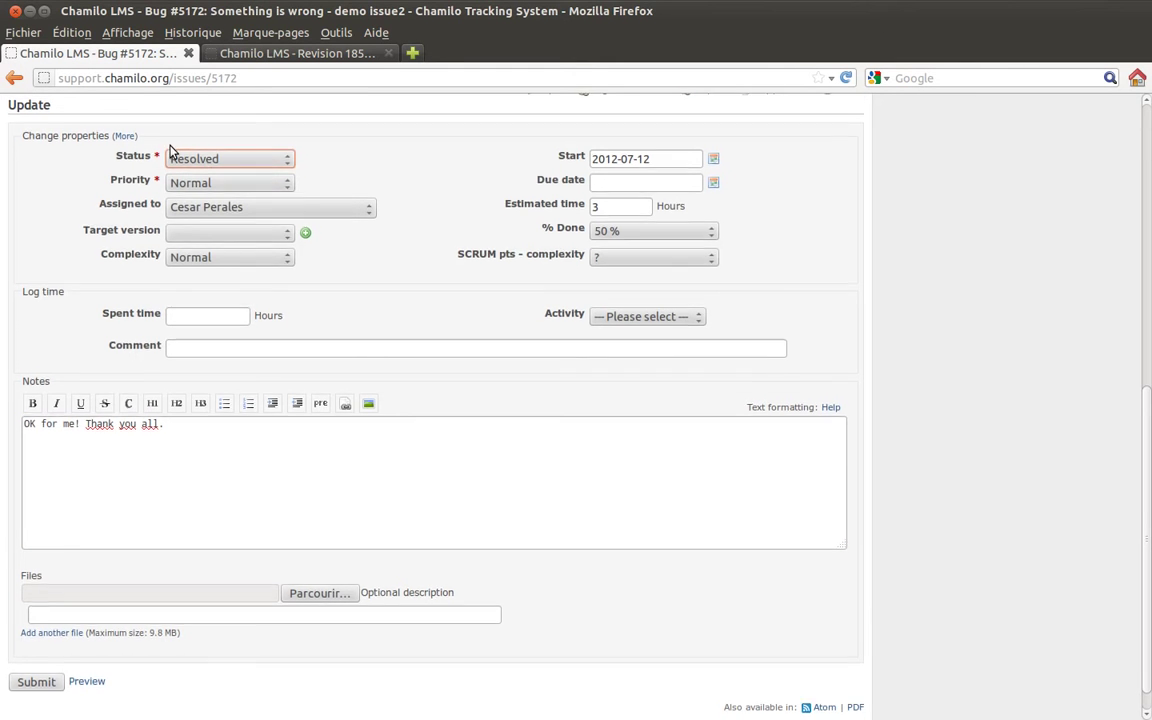
{"action": "scroll", "coordinate": [170, 152], "scroll_direction": "up", "scroll_amount": 1}
{"action": "scroll", "coordinate": [165, 150], "scroll_direction": "up", "scroll_amount": 1}
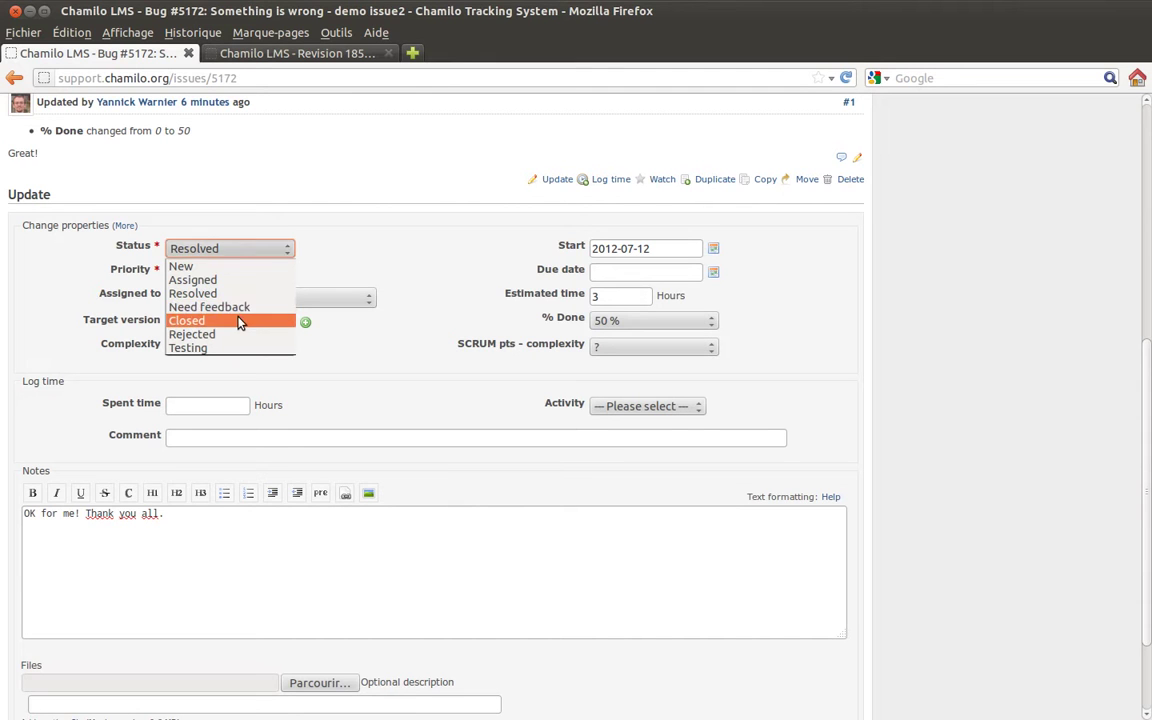
{"action": "left_click", "coordinate": [239, 320]}
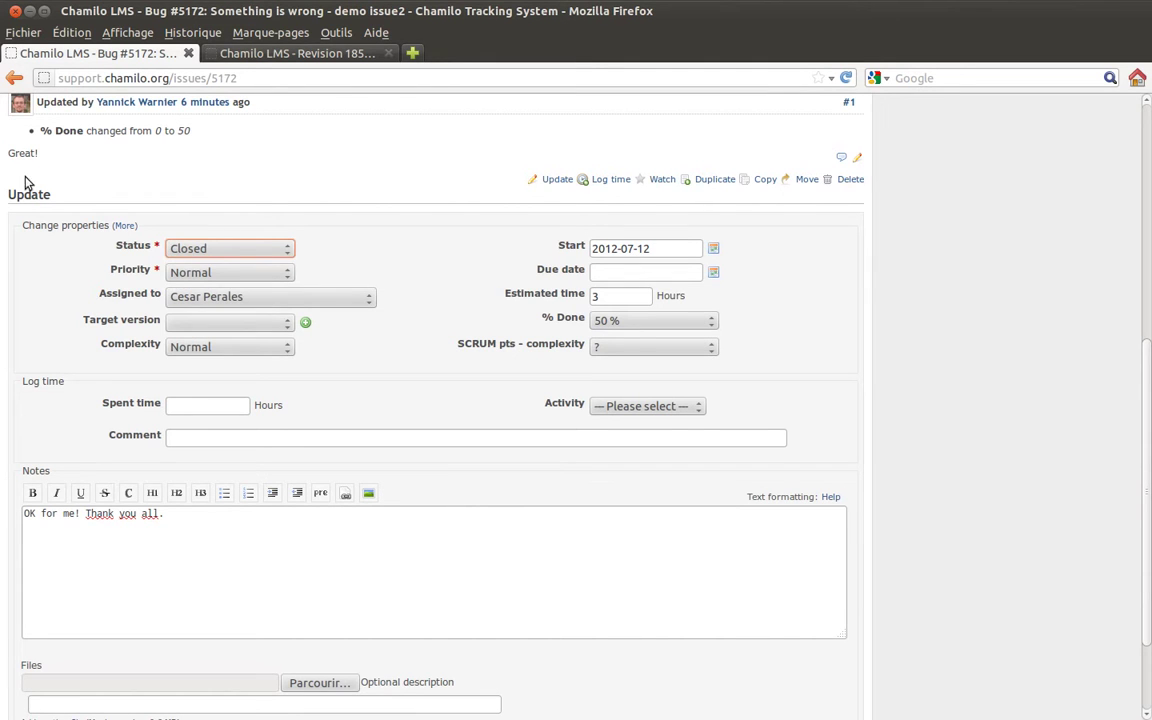
{"action": "left_click", "coordinate": [205, 253]}
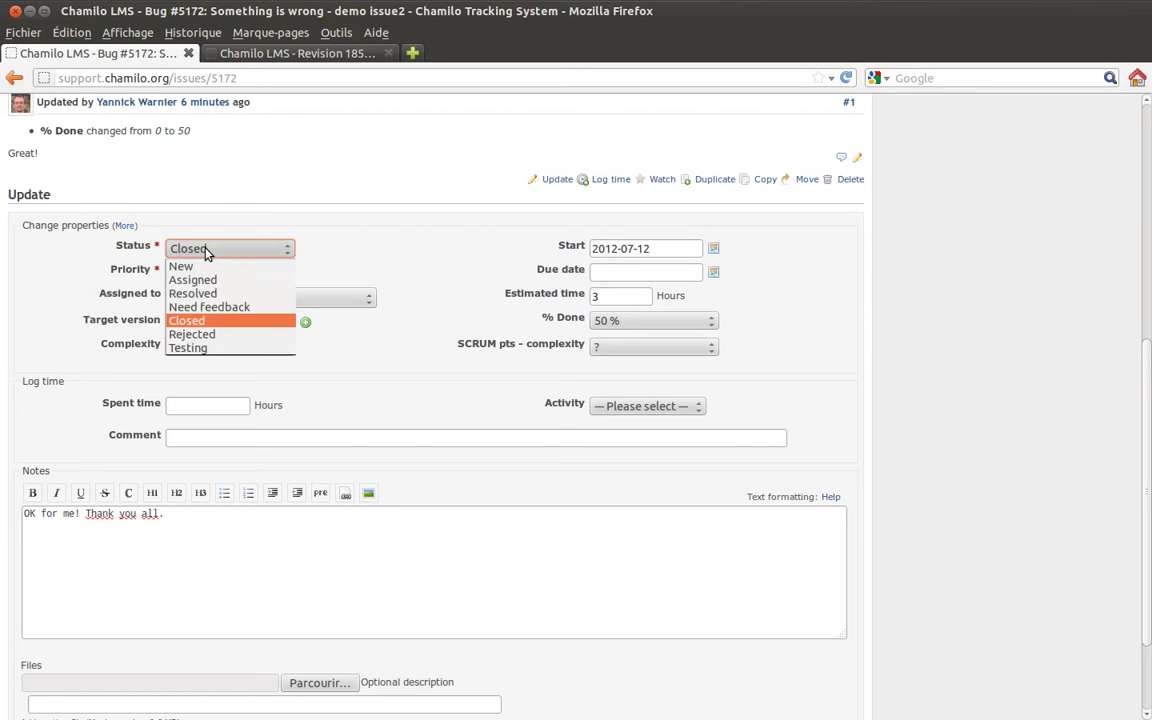
{"action": "left_click", "coordinate": [229, 331]}
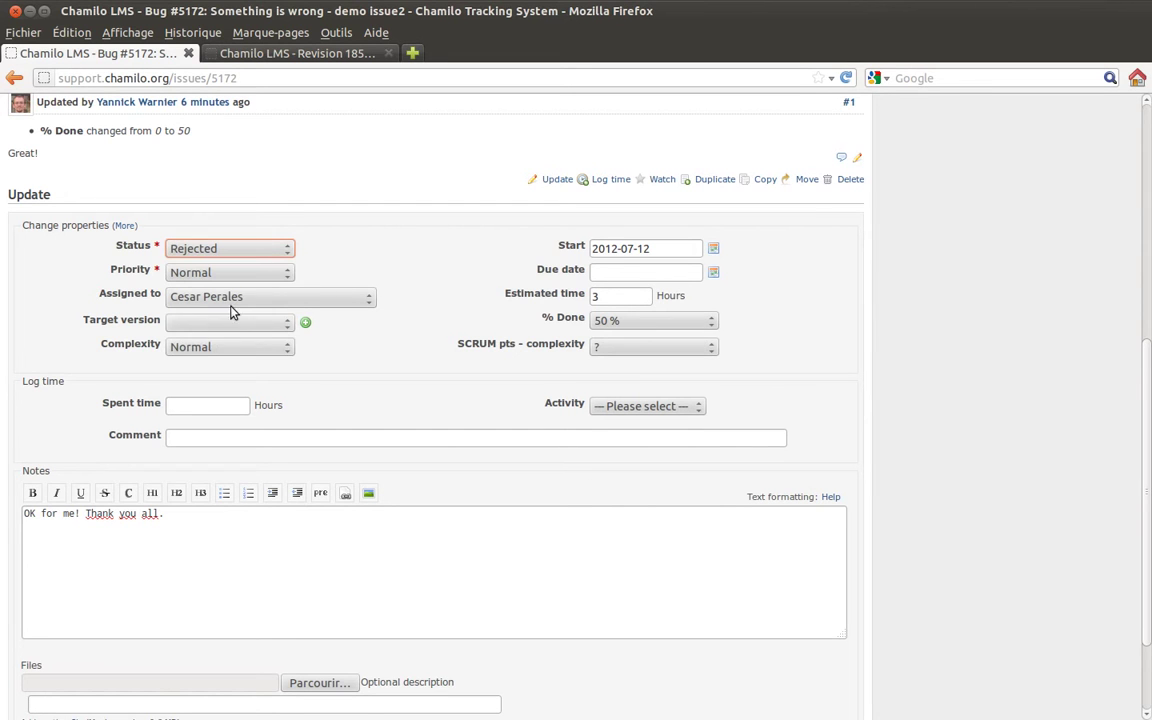
Save the Rejected status and note on Bug #5172.
{"action": "left_click", "coordinate": [420, 275]}
{"action": "scroll", "coordinate": [415, 414], "scroll_direction": "down", "scroll_amount": 1}
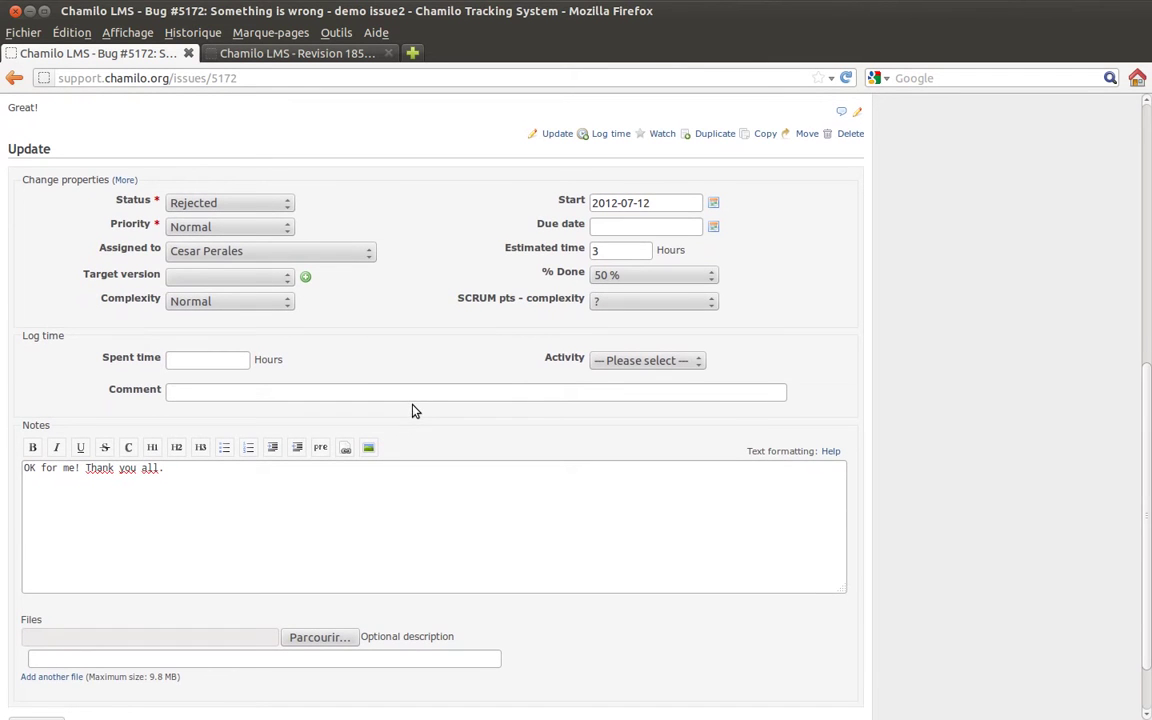
{"action": "scroll", "coordinate": [415, 405], "scroll_direction": "up", "scroll_amount": 2}
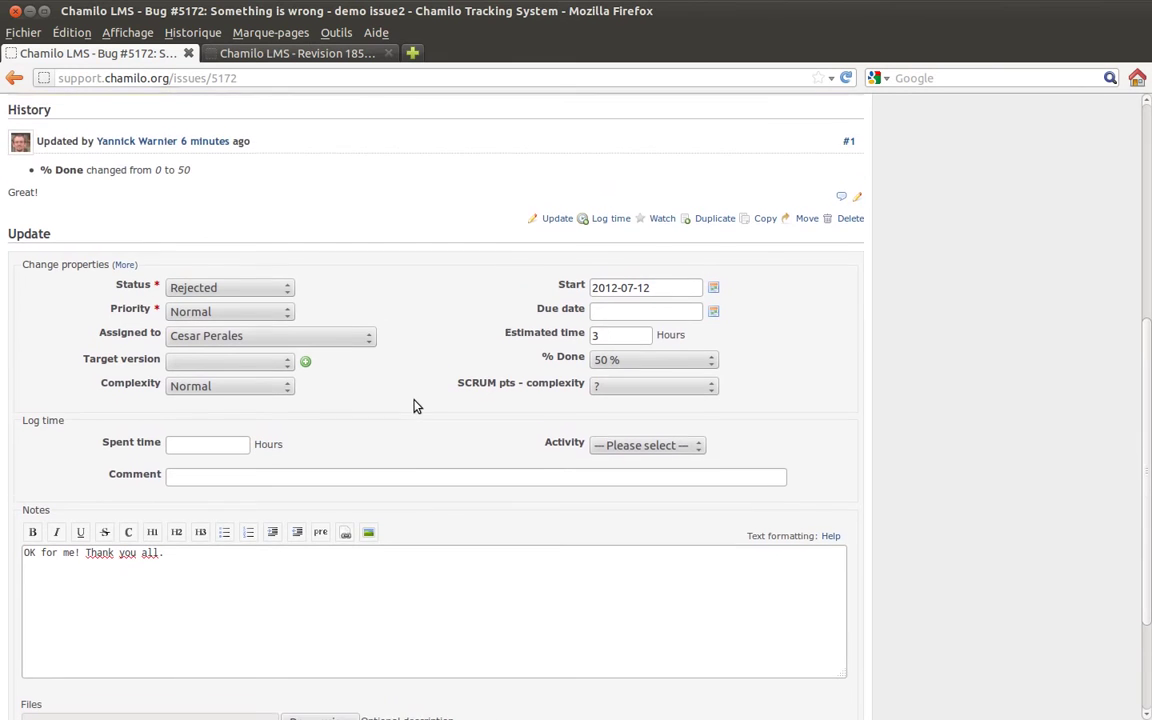
{"action": "scroll", "coordinate": [402, 330], "scroll_direction": "up", "scroll_amount": 3}
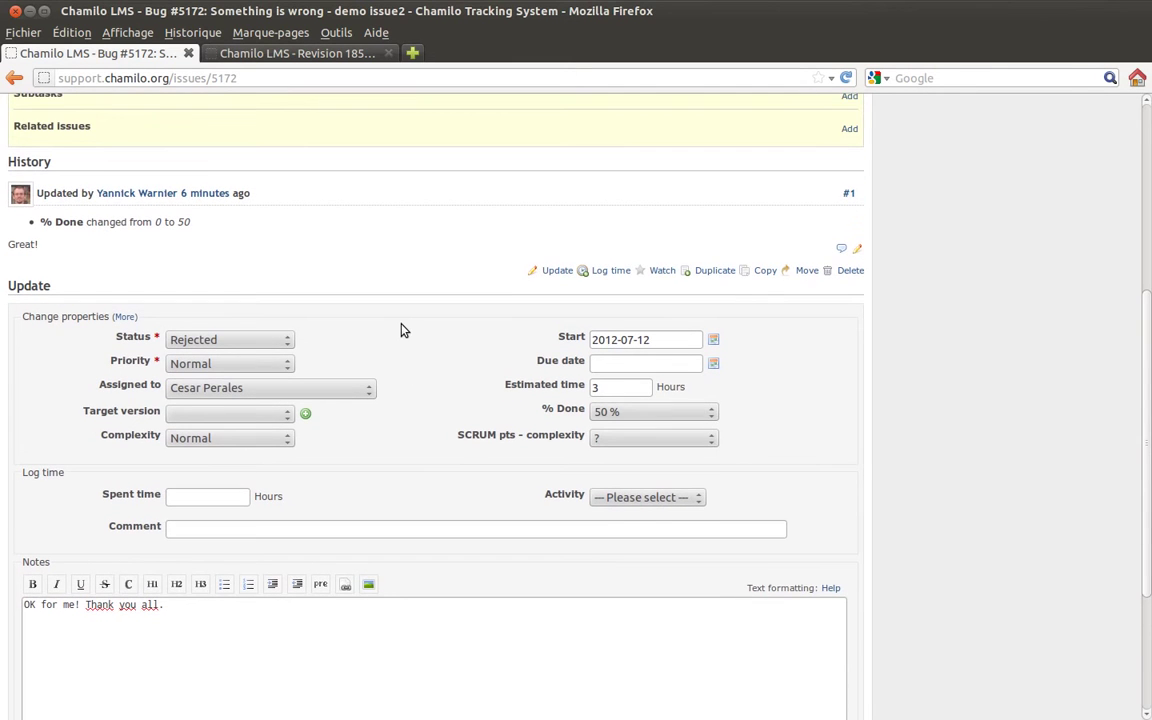
{"action": "scroll", "coordinate": [404, 342], "scroll_direction": "down", "scroll_amount": 3}
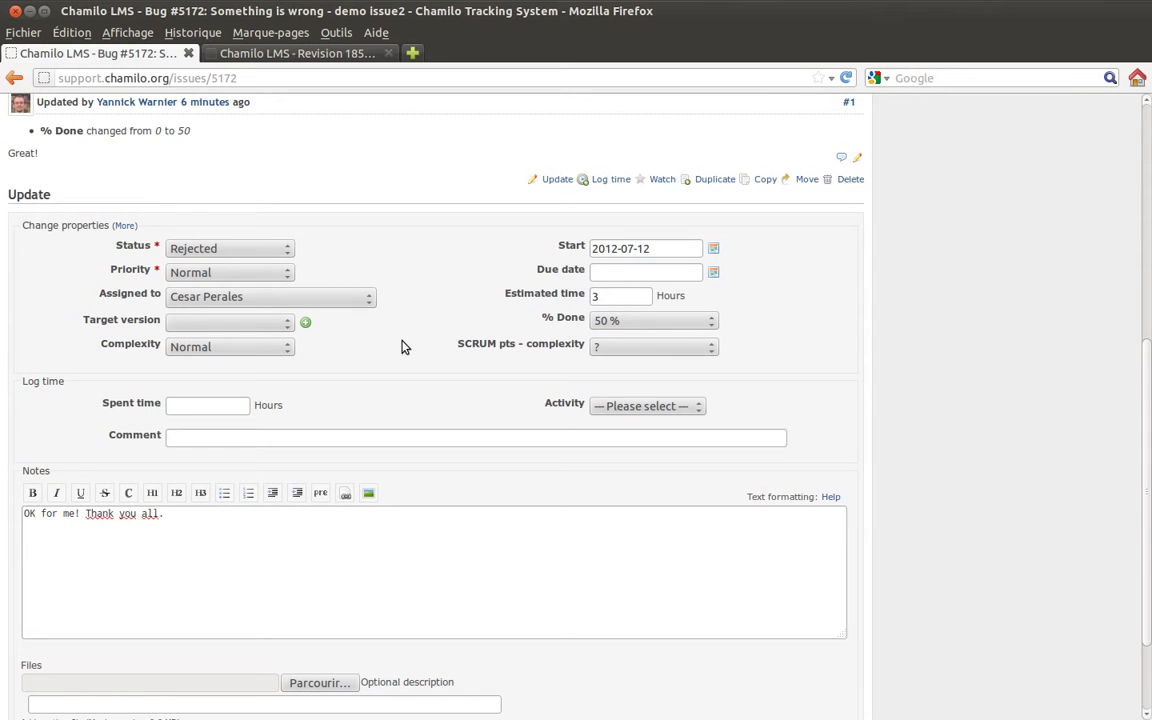
{"action": "scroll", "coordinate": [300, 414], "scroll_direction": "down", "scroll_amount": 3}
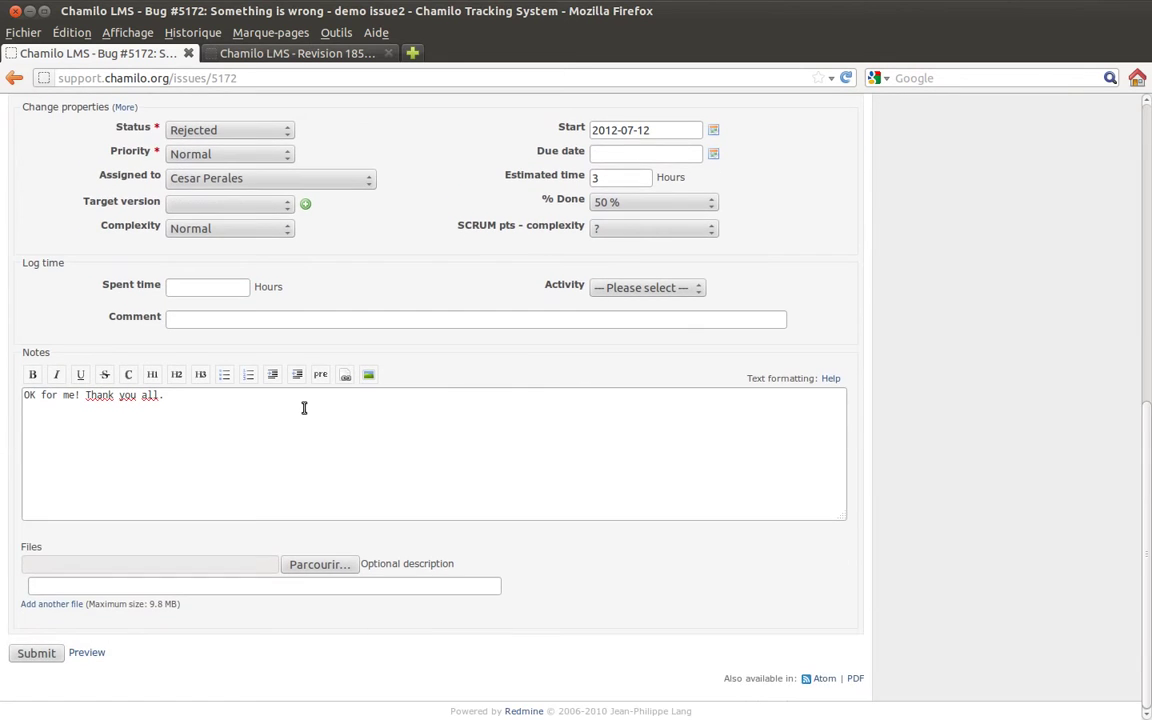
{"action": "left_click", "coordinate": [30, 653]}
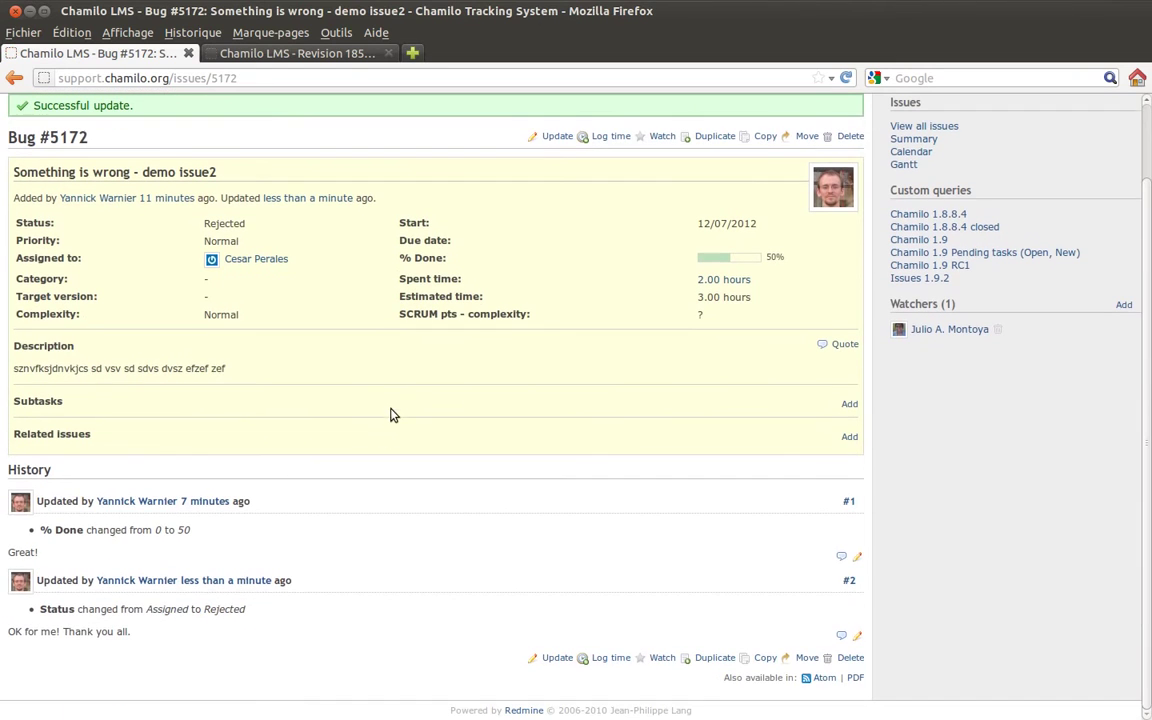
Highlight the new note and the Assigned to Rejected status change in Bug #5172's history.
{"action": "left_click_drag", "start_coordinate": [131, 632], "coordinate": [15, 624]}
{"action": "left_click", "coordinate": [143, 609]}
{"action": "left_click_drag", "start_coordinate": [143, 609], "coordinate": [265, 609]}
{"action": "left_click", "coordinate": [270, 612]}
{"action": "scroll", "coordinate": [345, 468], "scroll_direction": "up", "scroll_amount": 2}
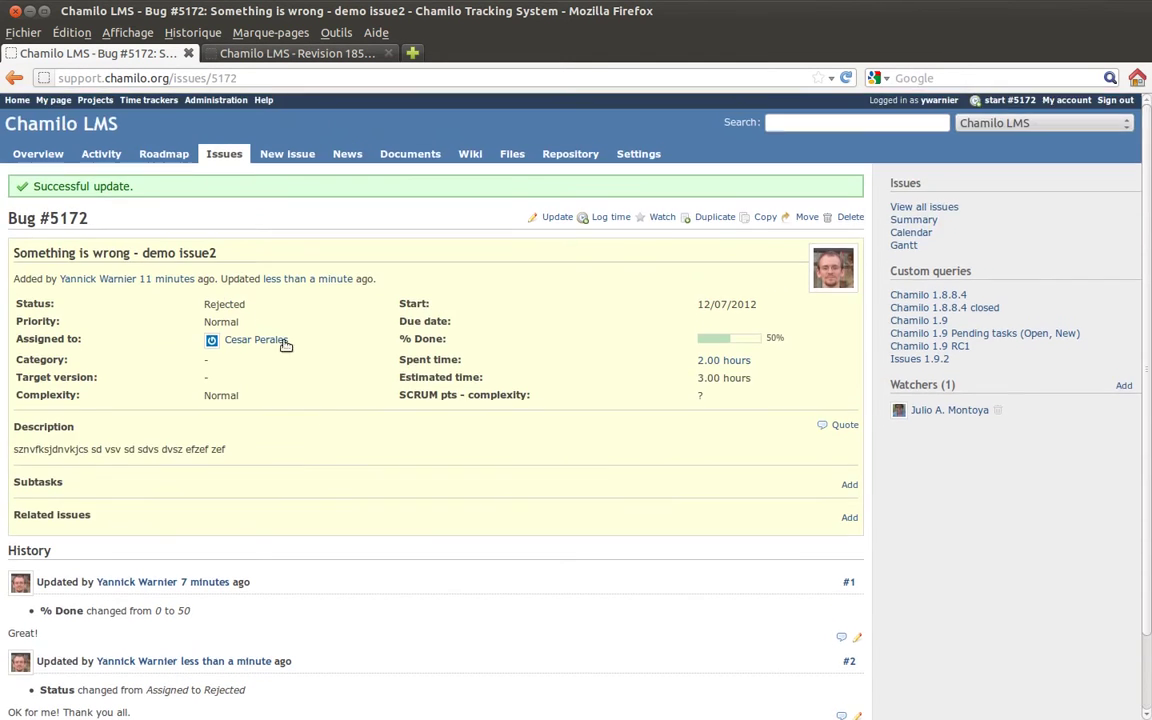
Add the note 'And then write whatever you want' to Bug #5171, save it, and reopen its update form.
{"action": "left_click", "coordinate": [224, 154]}
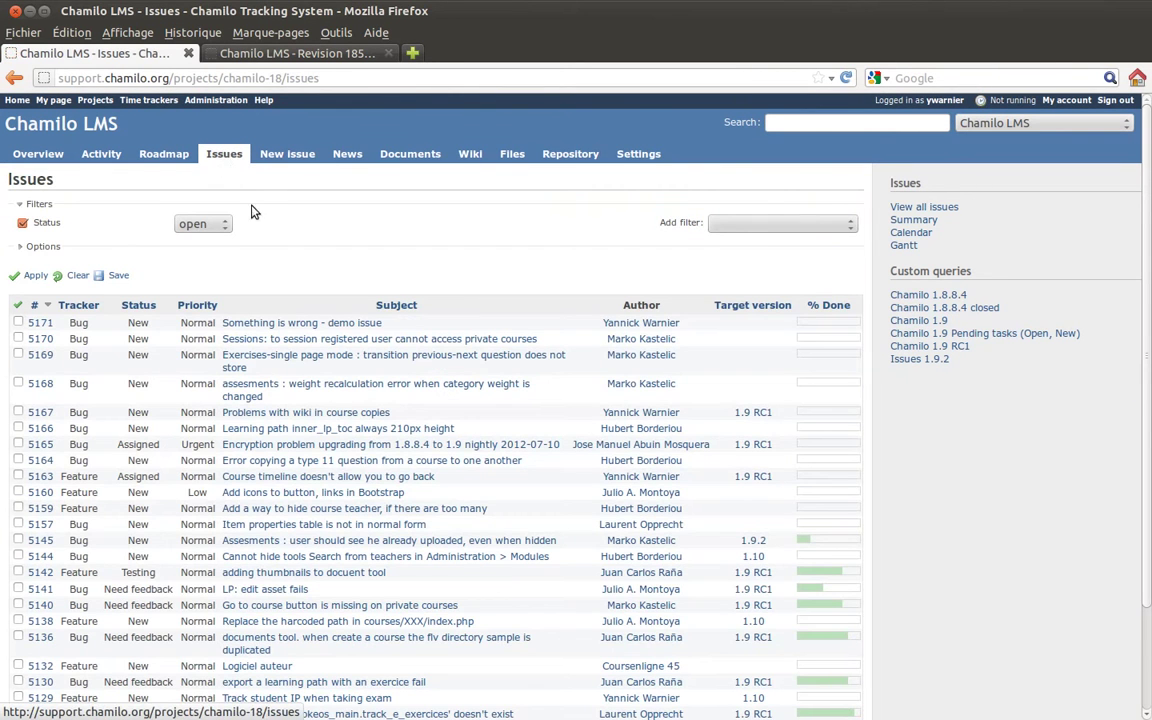
{"action": "left_click", "coordinate": [343, 324]}
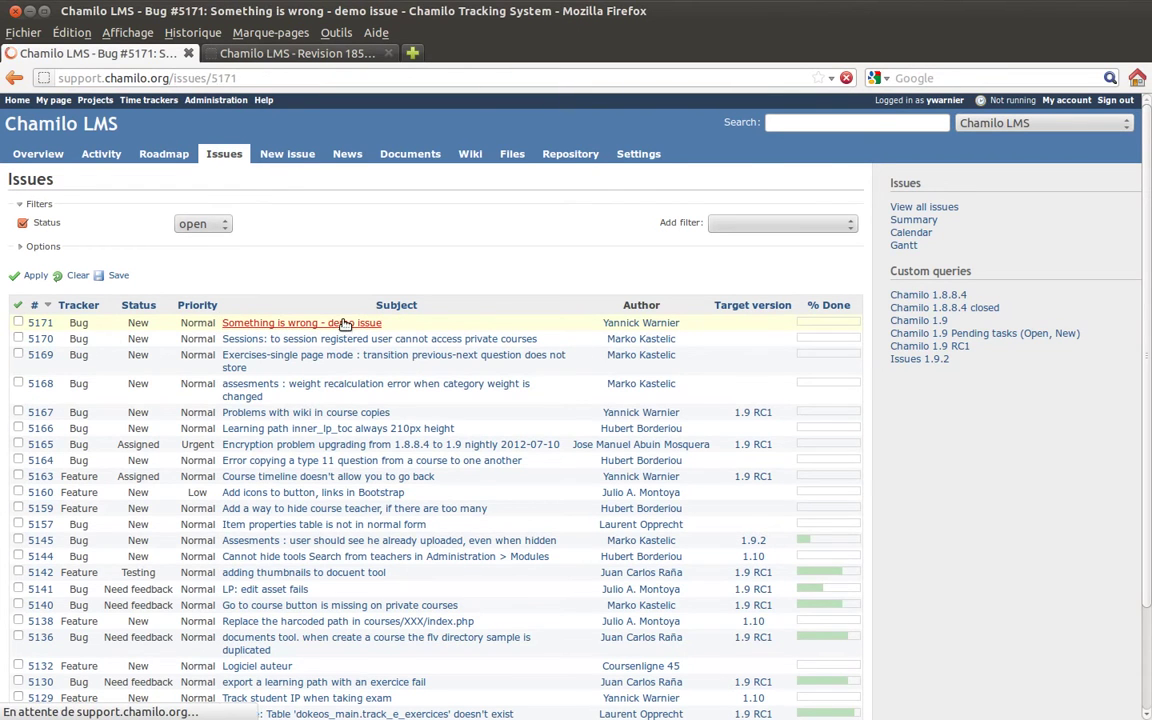
{"action": "left_click", "coordinate": [560, 178]}
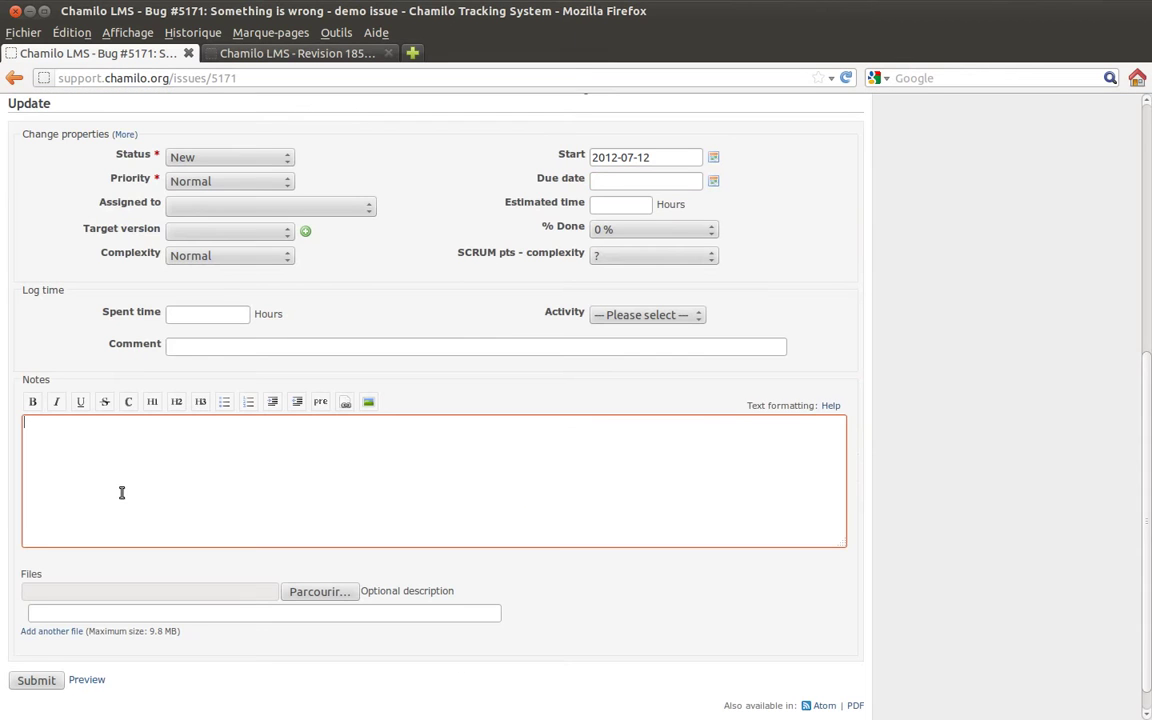
{"action": "type", "text": "And thn"}
{"action": "key", "text": "BackSpace"}
{"action": "key", "text": "BackSpace"}
{"action": "key", "text": "BackSpace"}
{"action": "key", "text": "BackSpace"}
{"action": "type", "text": "then write whatever y"}
{"action": "key", "text": "BackSpace"}
{"action": "key", "text": "BackSpace"}
{"action": "type", "text": "r you xw"}
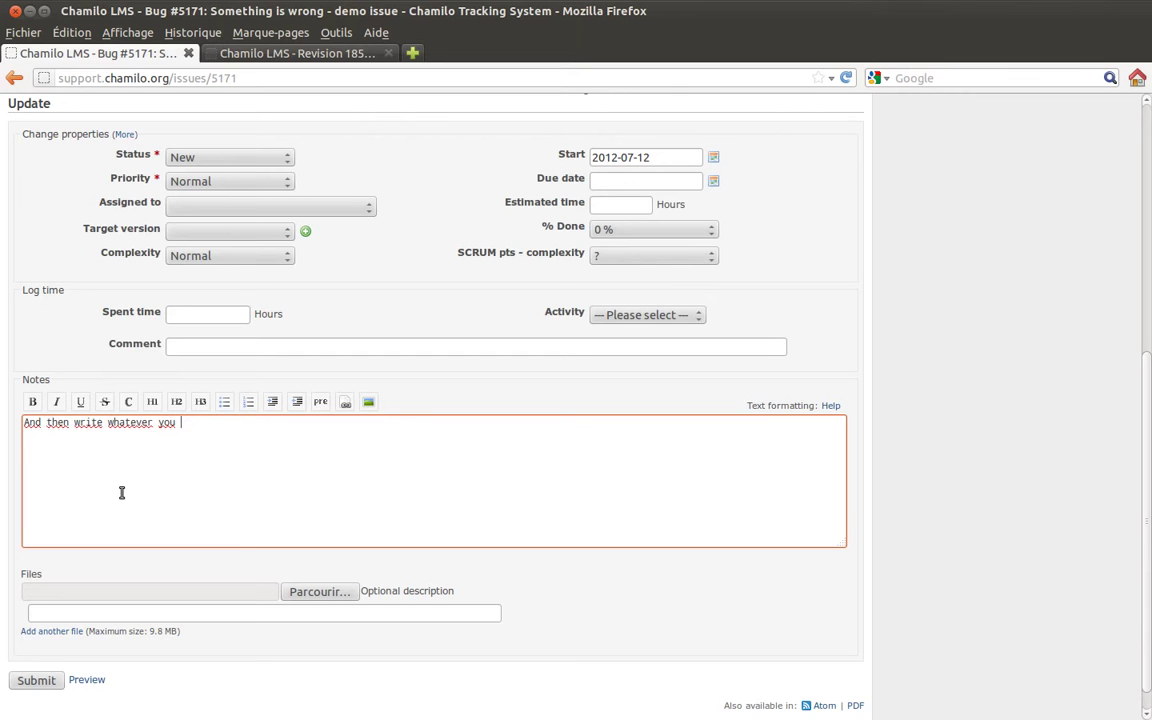
{"action": "type", "text": "ant"}
{"action": "left_click", "coordinate": [37, 680]}
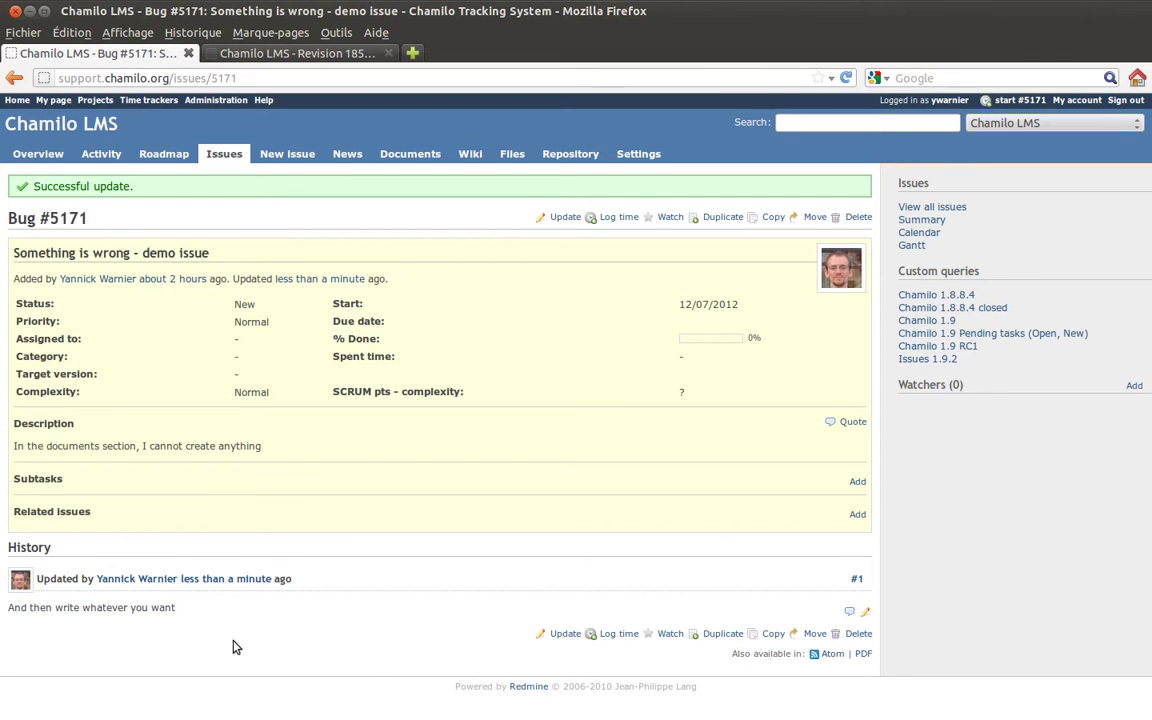
{"action": "left_click", "coordinate": [563, 217]}
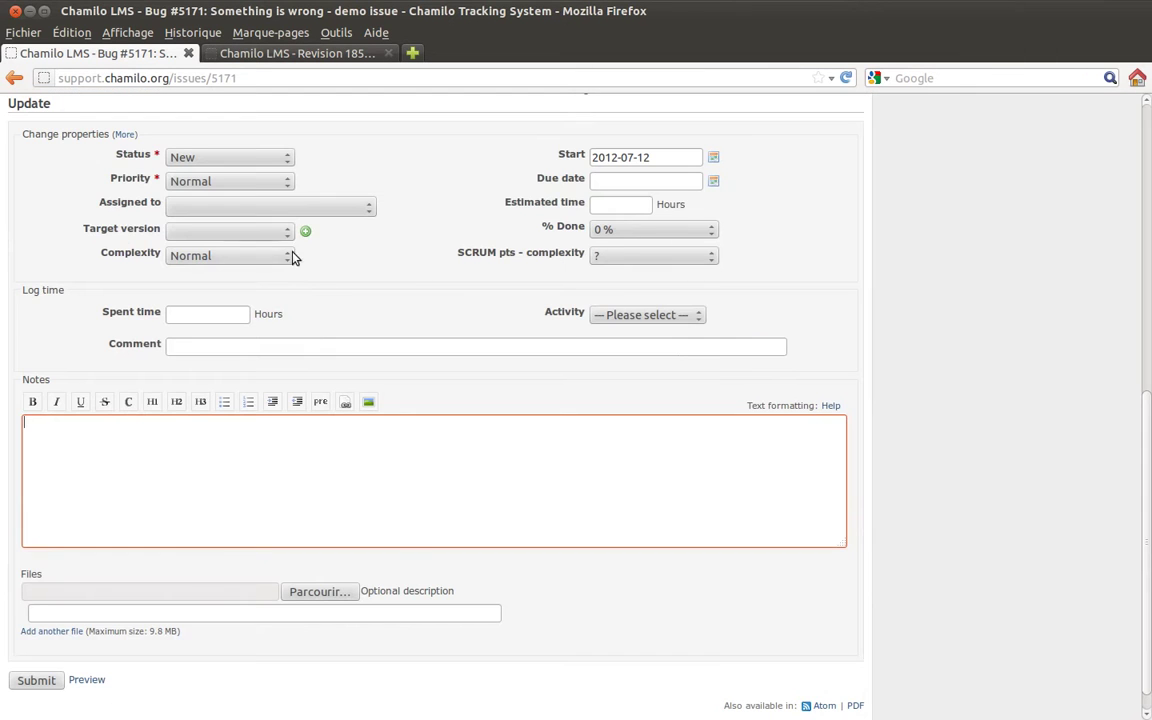
Set Bug #5171 to 70 % done, status Need feedback, assigned to yourself, target version blank, and save.
{"action": "left_click", "coordinate": [592, 232]}
{"action": "left_click", "coordinate": [643, 348]}
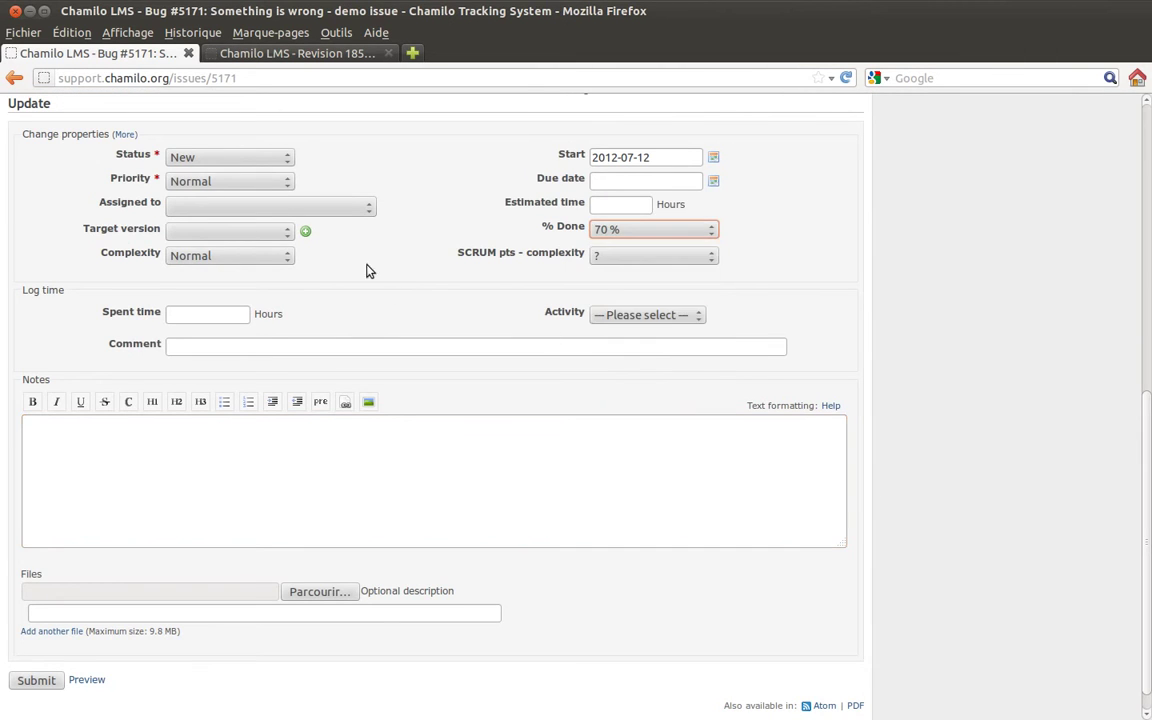
{"action": "left_click", "coordinate": [238, 157]}
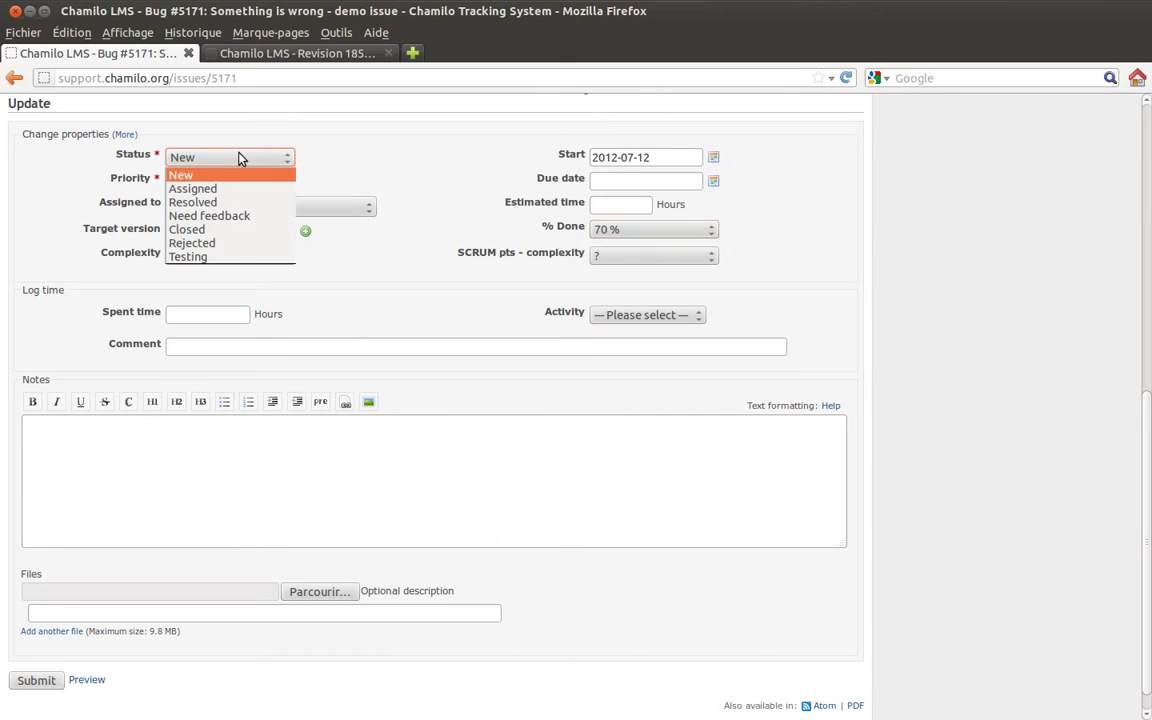
{"action": "left_click", "coordinate": [245, 216]}
{"action": "left_click", "coordinate": [245, 210]}
{"action": "scroll", "coordinate": [245, 385], "scroll_direction": "down", "scroll_amount": 15}
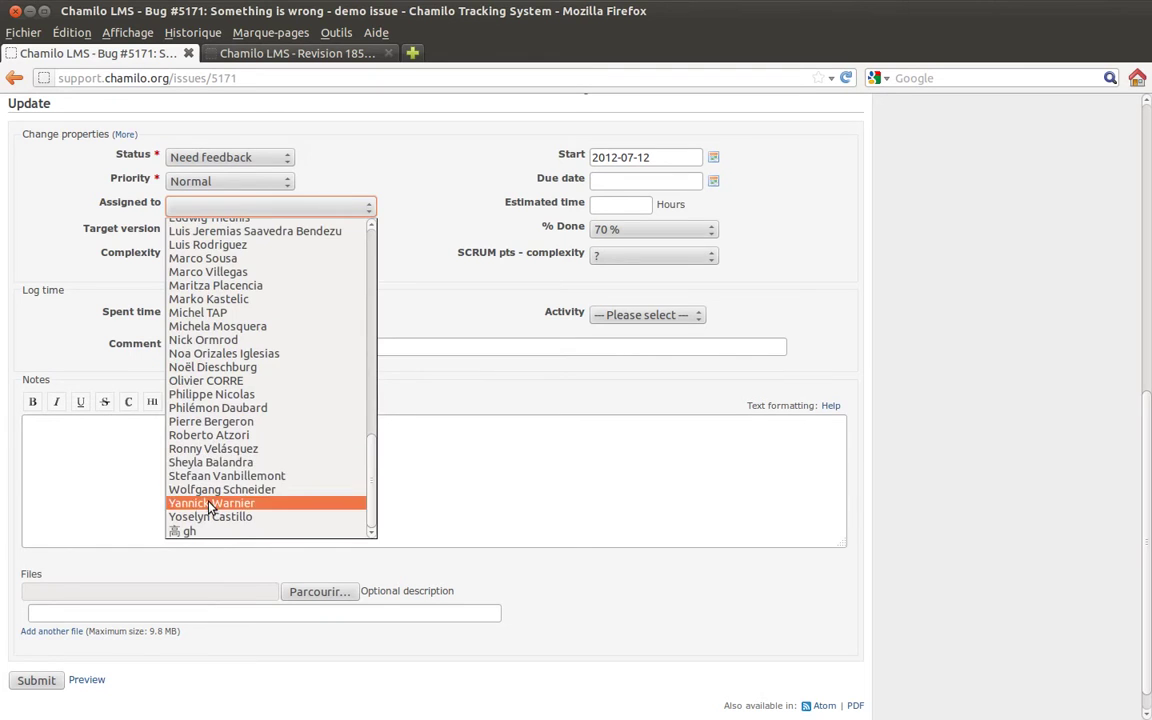
{"action": "left_click", "coordinate": [208, 503]}
{"action": "left_click", "coordinate": [202, 233]}
{"action": "left_click", "coordinate": [221, 260]}
{"action": "left_click", "coordinate": [224, 236]}
{"action": "left_click", "coordinate": [224, 250]}
{"action": "left_click", "coordinate": [40, 681]}
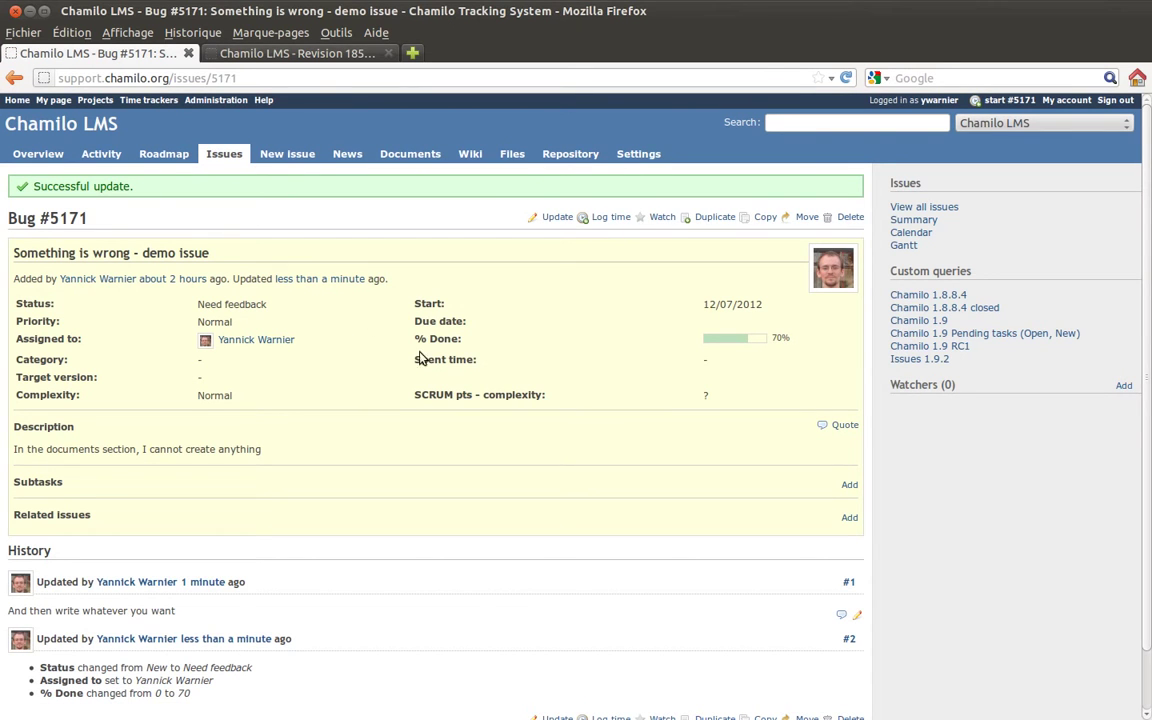
{"action": "scroll", "coordinate": [386, 303], "scroll_direction": "down", "scroll_amount": 2}
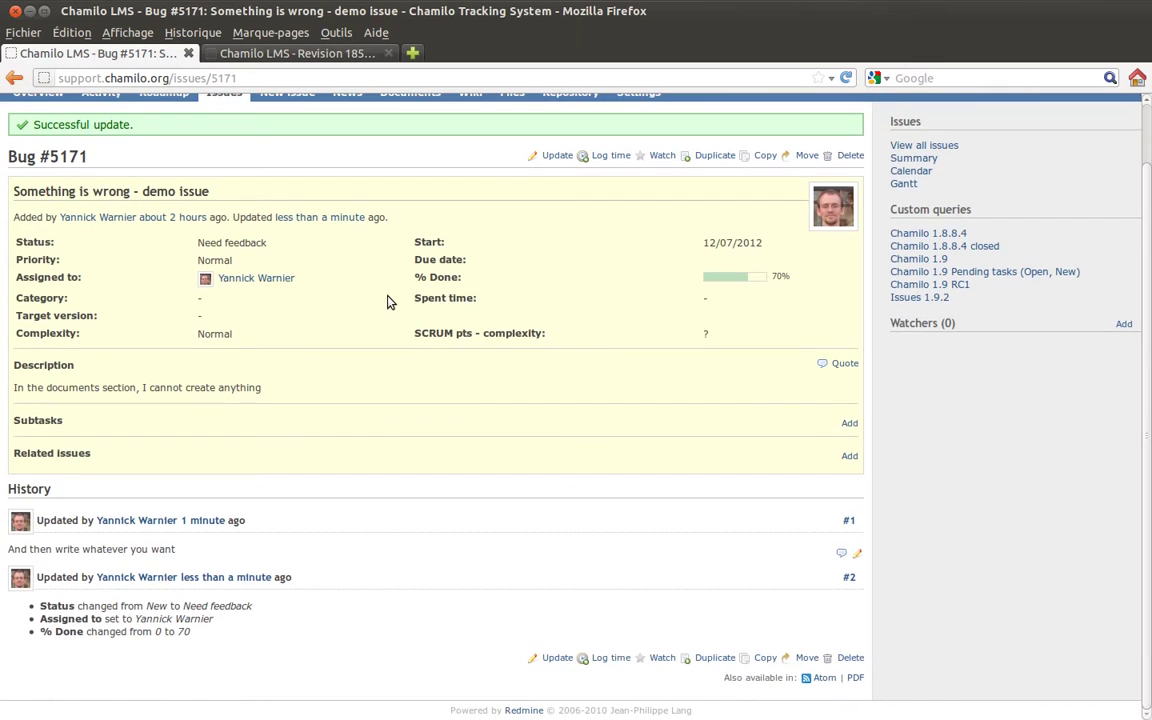
Add the note 'Ok, checking now.' to Bug #5171, keeping yourself as assignee, and save.
{"action": "scroll", "coordinate": [422, 225], "scroll_direction": "up", "scroll_amount": 2}
{"action": "left_click", "coordinate": [553, 217]}
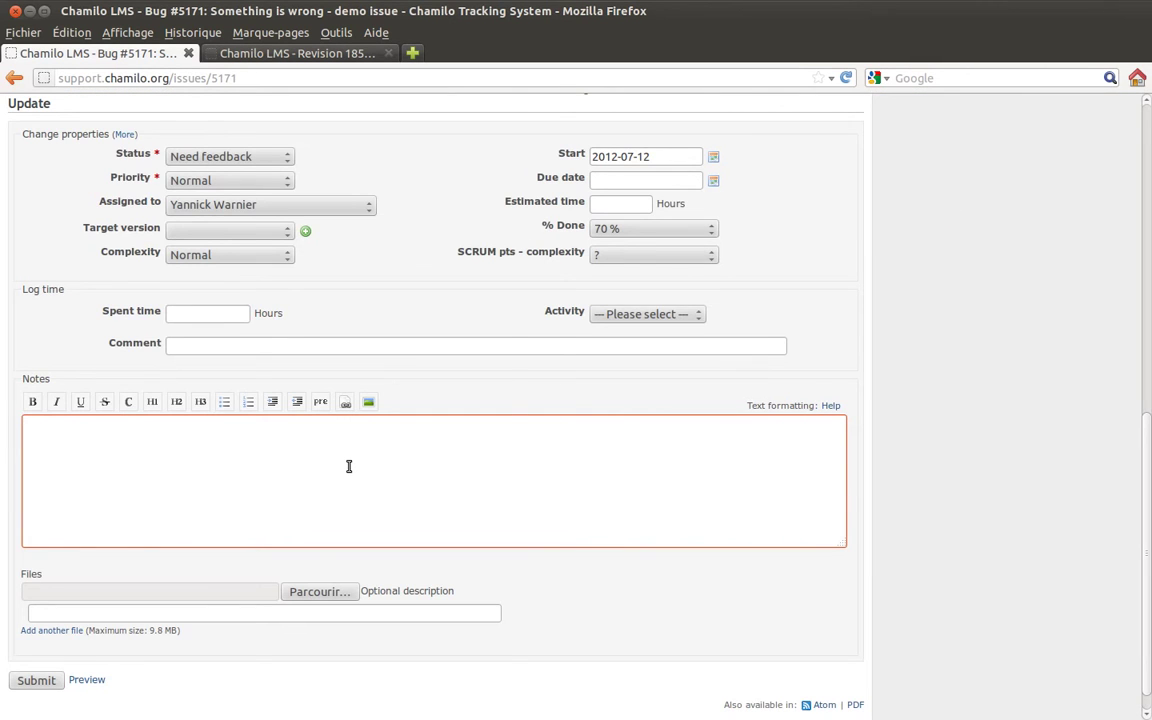
{"action": "type", "text": "Ok, checking now."}
{"action": "left_click", "coordinate": [316, 206]}
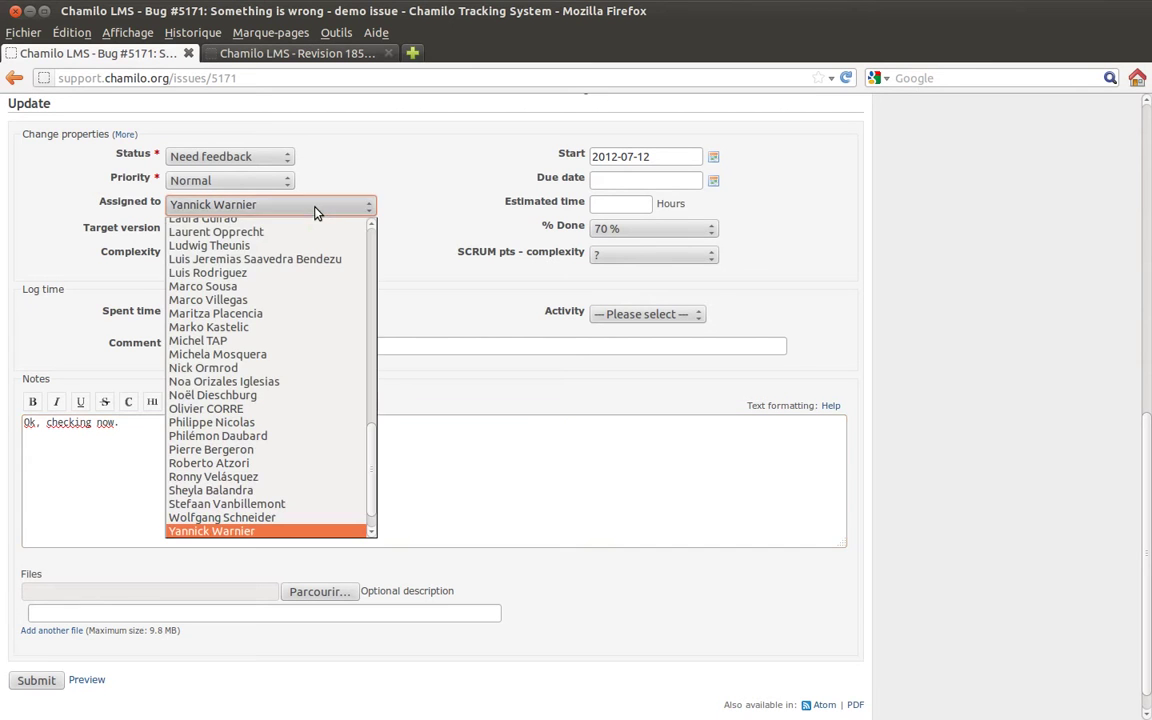
{"action": "left_click", "coordinate": [215, 360]}
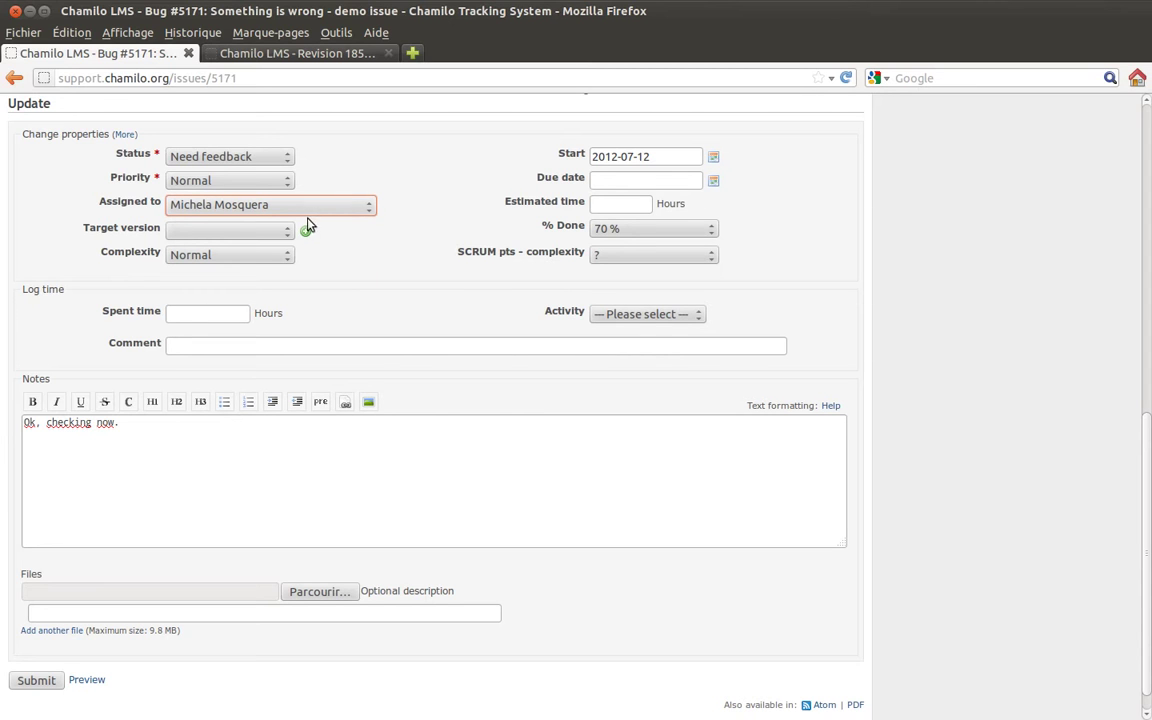
{"action": "left_click", "coordinate": [290, 208]}
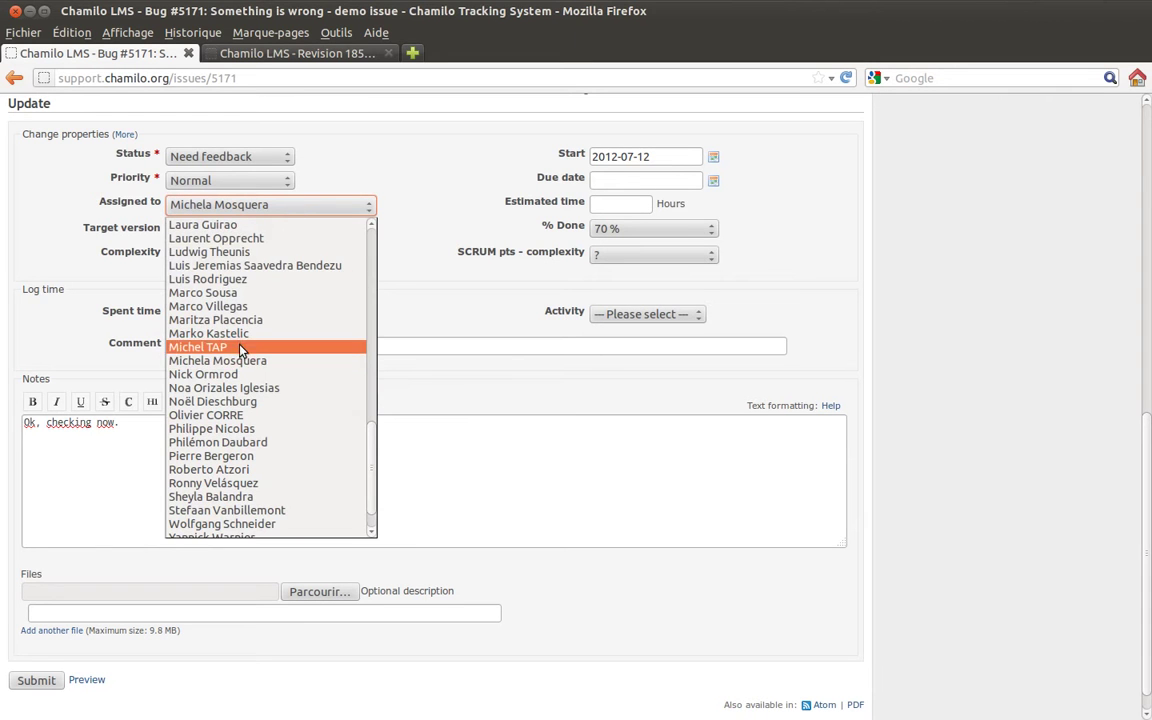
{"action": "scroll", "coordinate": [236, 375], "scroll_direction": "down", "scroll_amount": 1}
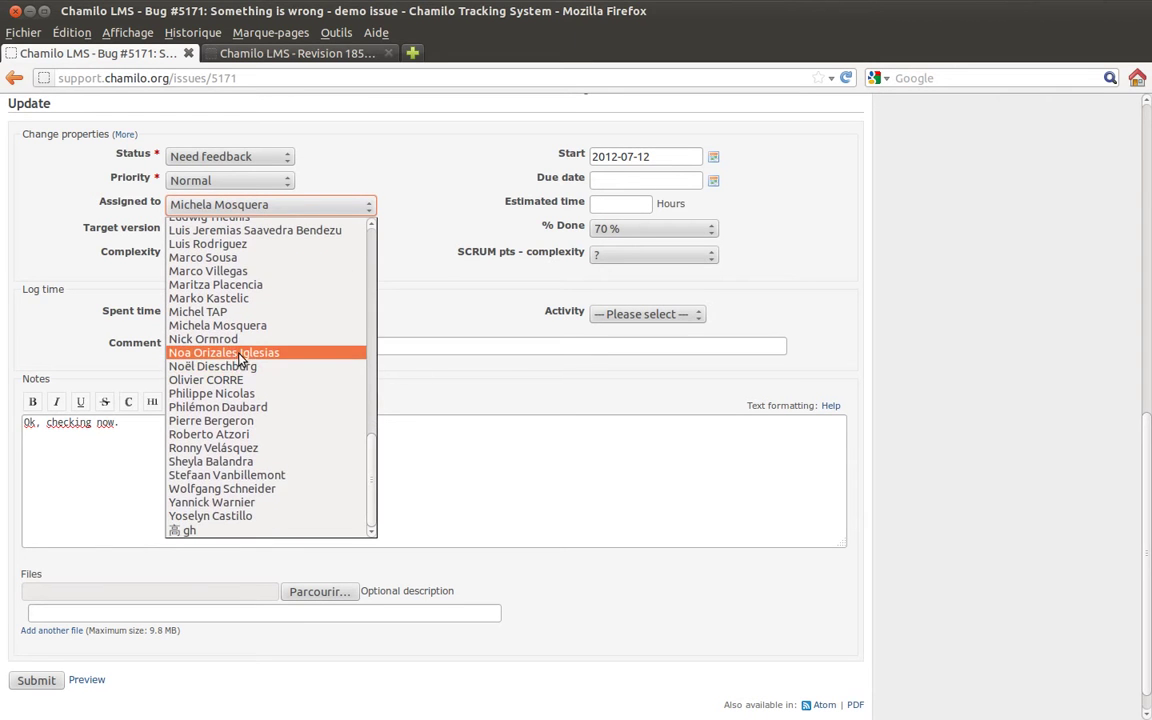
{"action": "left_click", "coordinate": [246, 503]}
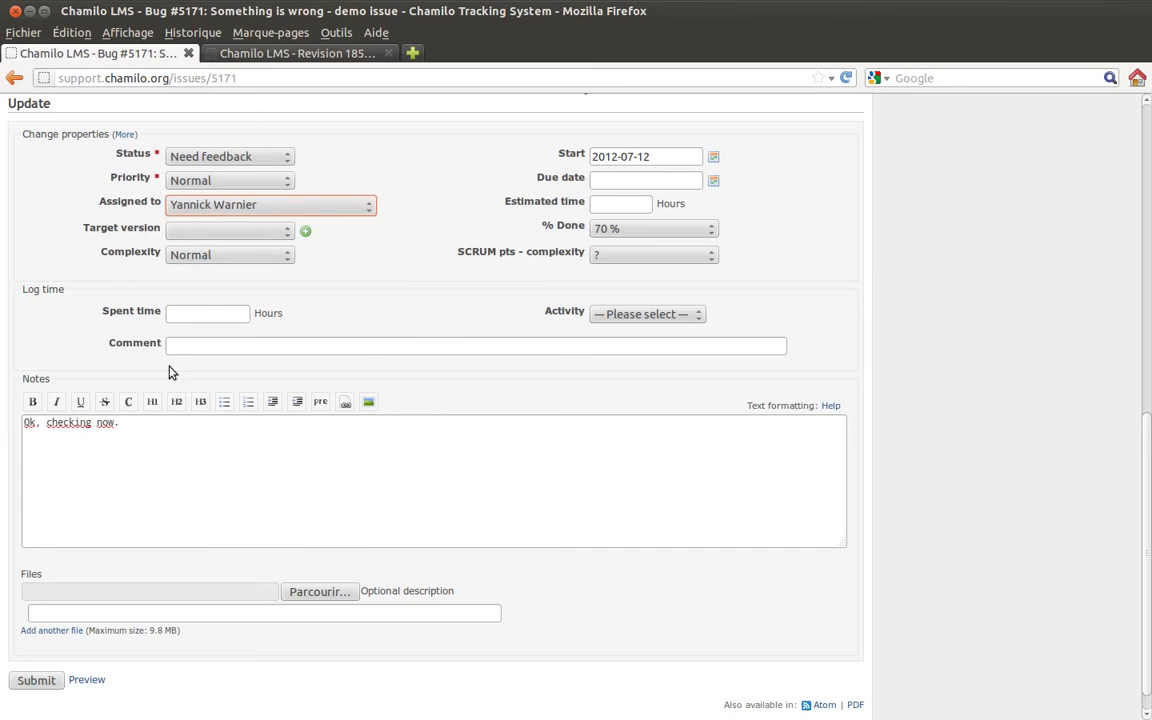
{"action": "left_click", "coordinate": [40, 681]}
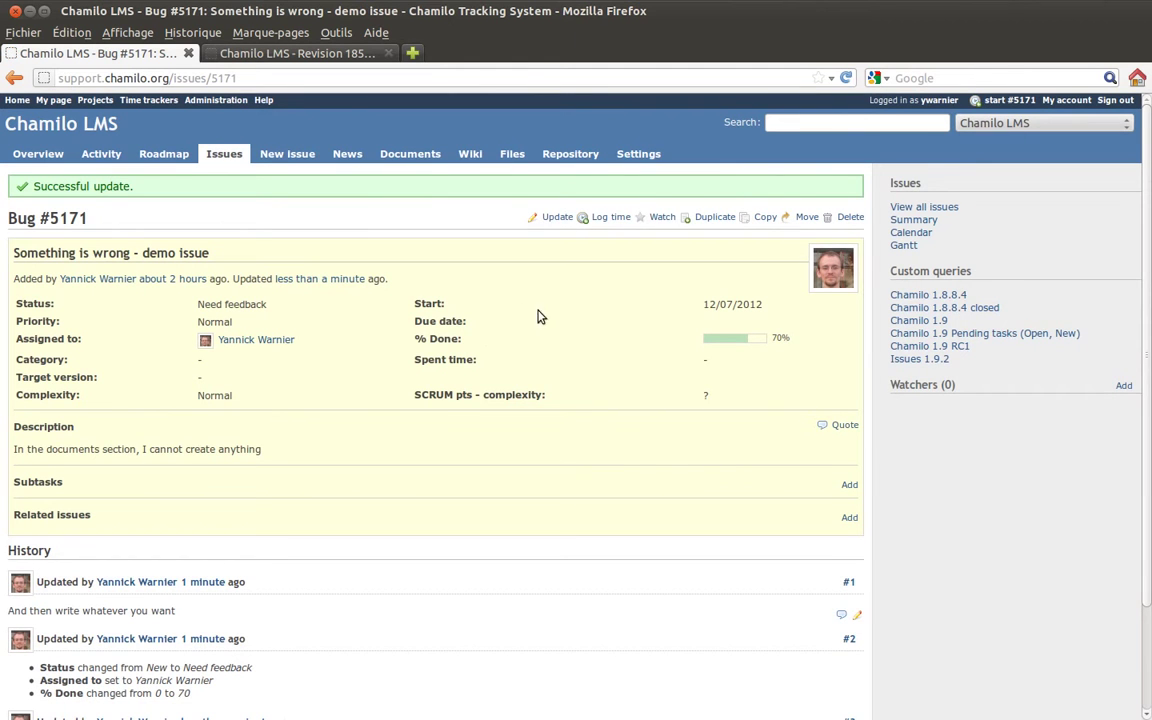
Change bug #5171's status to Rejected, save it, then go to the Chamilo LMS issue list.
{"action": "scroll", "coordinate": [564, 316], "scroll_direction": "down", "scroll_amount": 3}
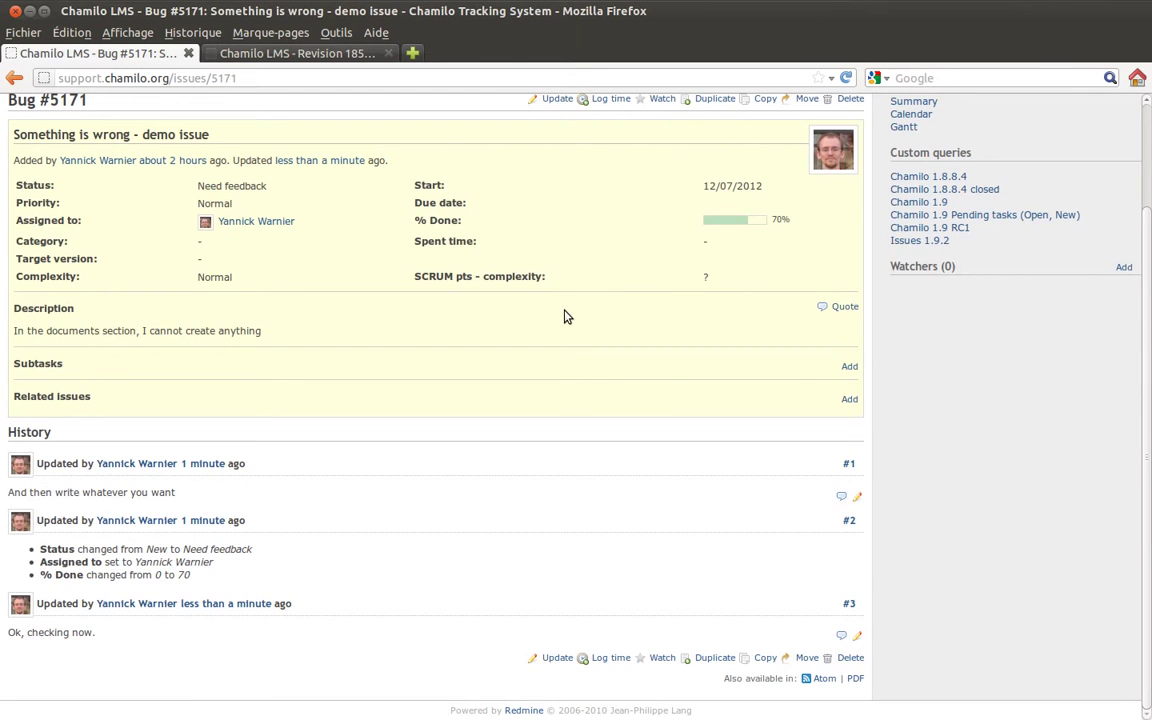
{"action": "scroll", "coordinate": [564, 316], "scroll_direction": "up", "scroll_amount": 3}
{"action": "scroll", "coordinate": [564, 316], "scroll_direction": "down", "scroll_amount": 3}
{"action": "scroll", "coordinate": [564, 316], "scroll_direction": "up", "scroll_amount": 3}
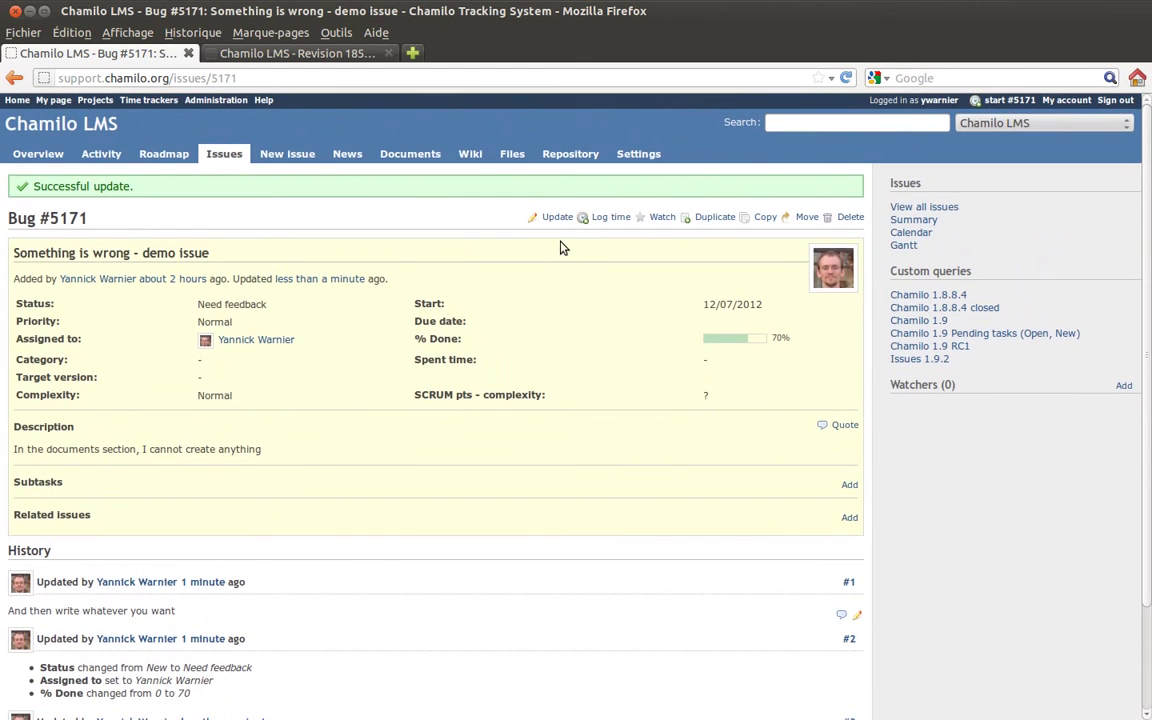
{"action": "left_click", "coordinate": [557, 218]}
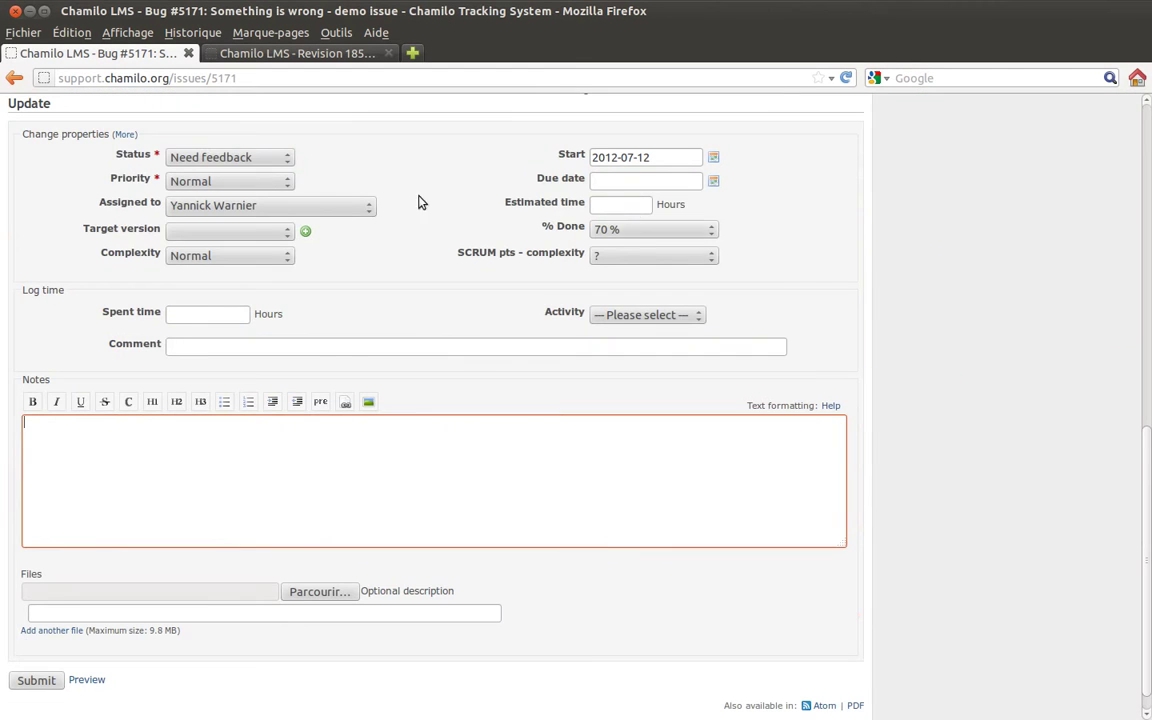
{"action": "left_click", "coordinate": [226, 157]}
{"action": "left_click", "coordinate": [231, 243]}
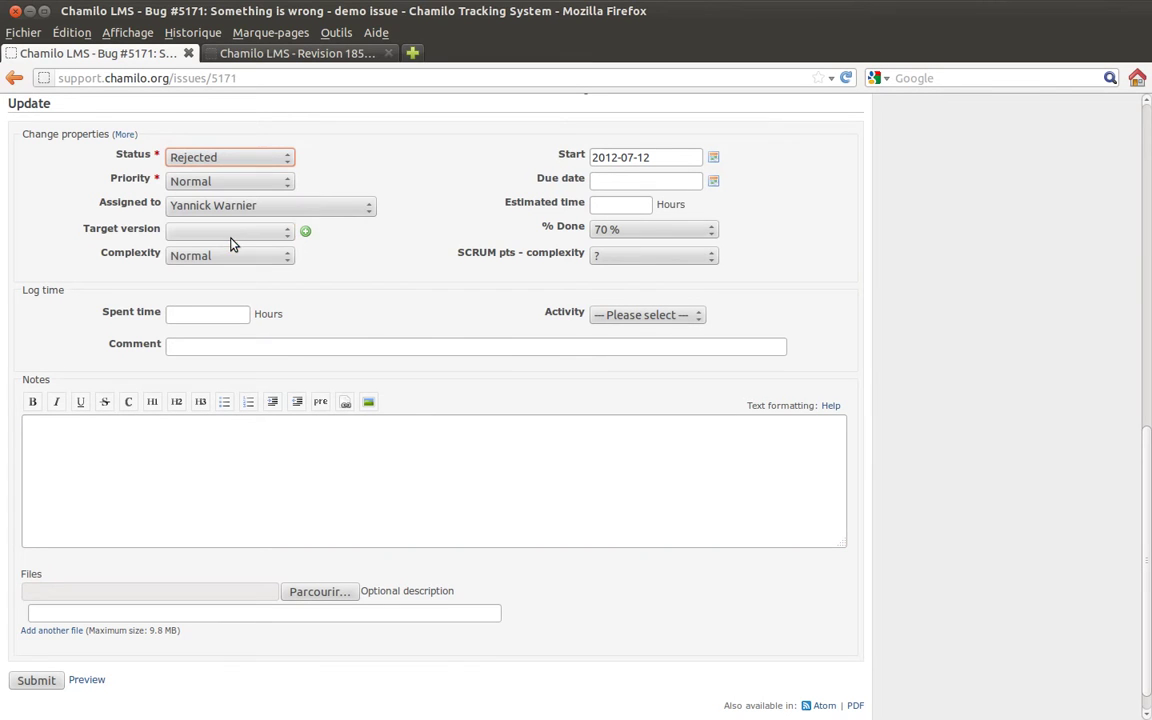
{"action": "left_click", "coordinate": [37, 680]}
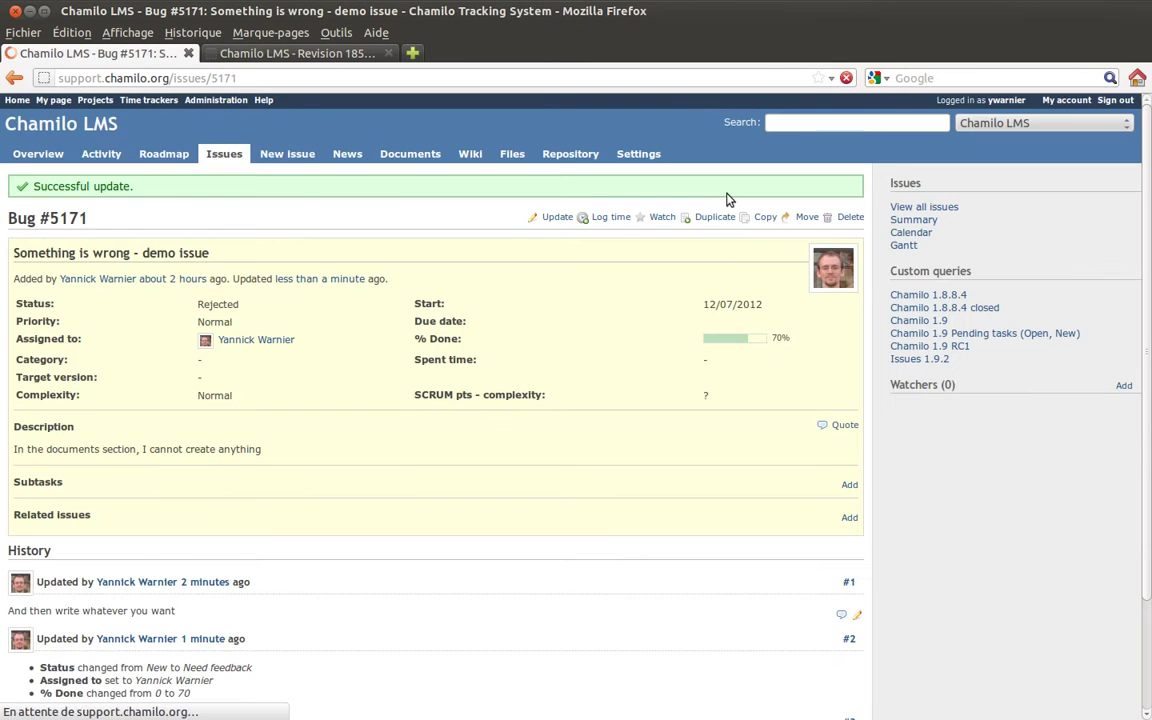
{"action": "left_click", "coordinate": [218, 148]}
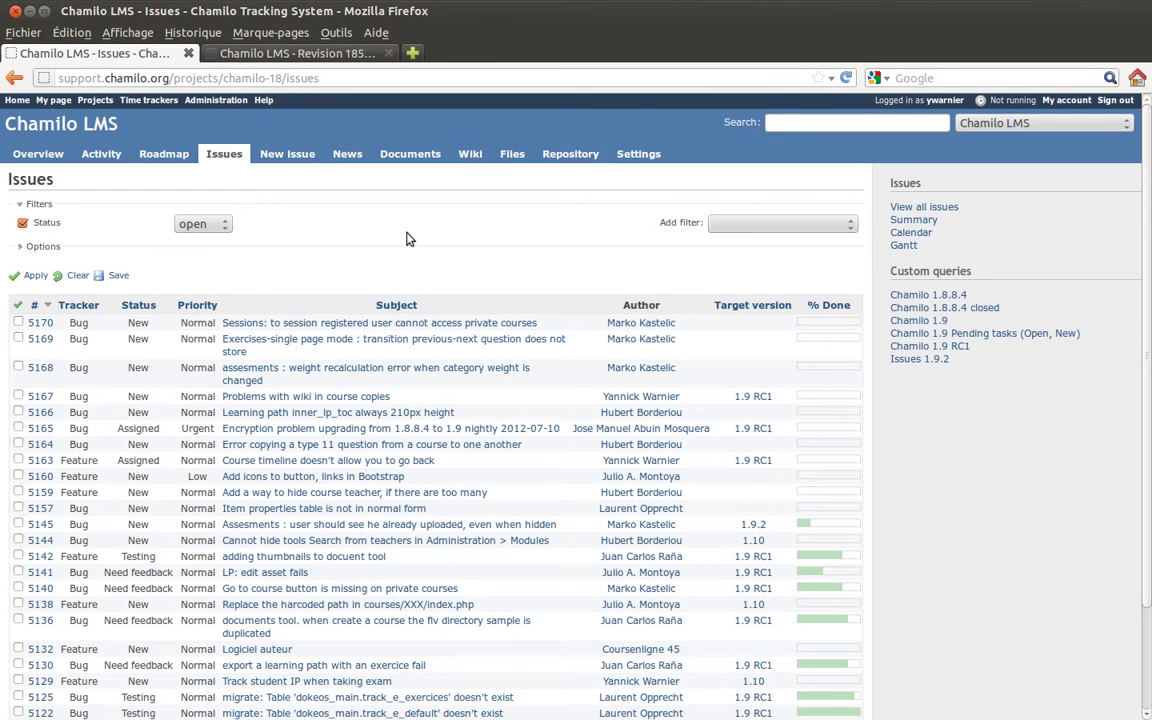
Add an Author filter set to the current user and apply it.
{"action": "left_click", "coordinate": [784, 228]}
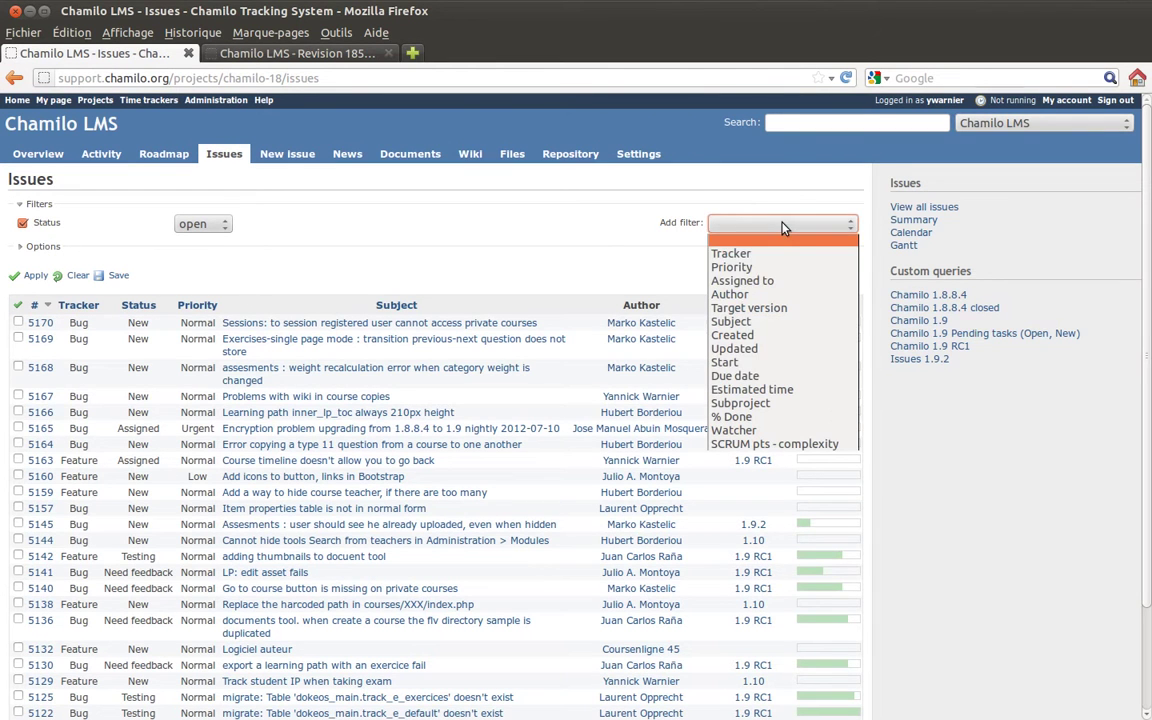
{"action": "left_click", "coordinate": [764, 294]}
{"action": "left_click", "coordinate": [402, 245]}
{"action": "left_click", "coordinate": [402, 244]}
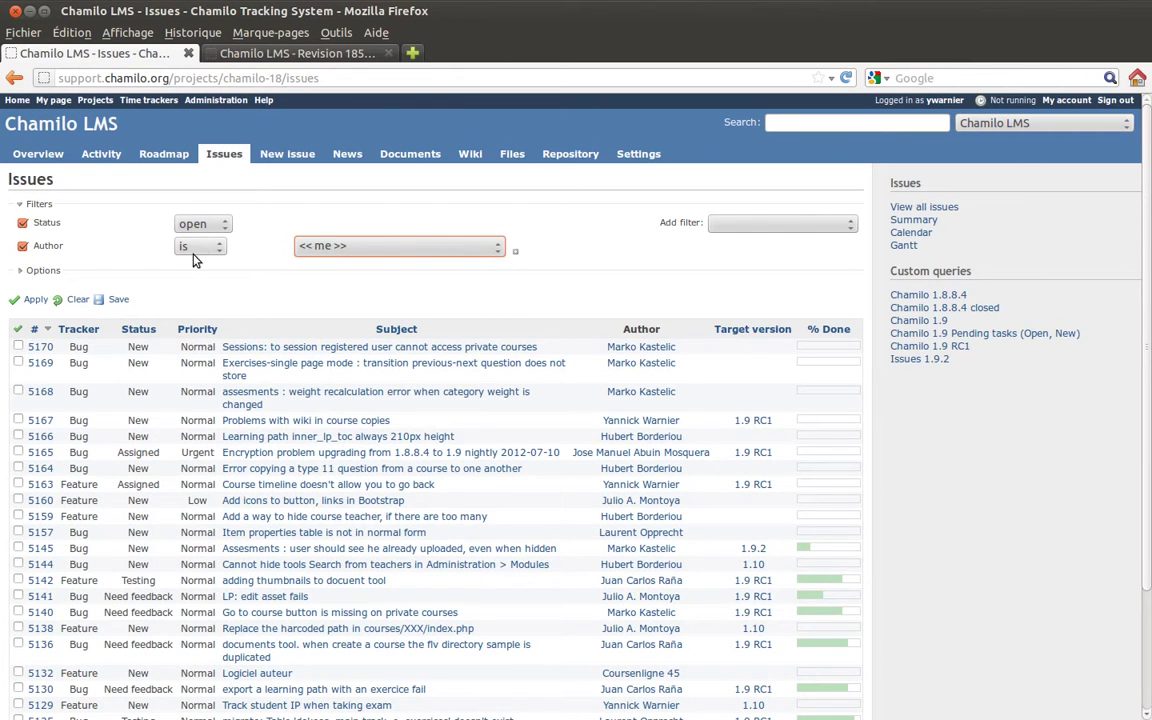
{"action": "left_click", "coordinate": [38, 300]}
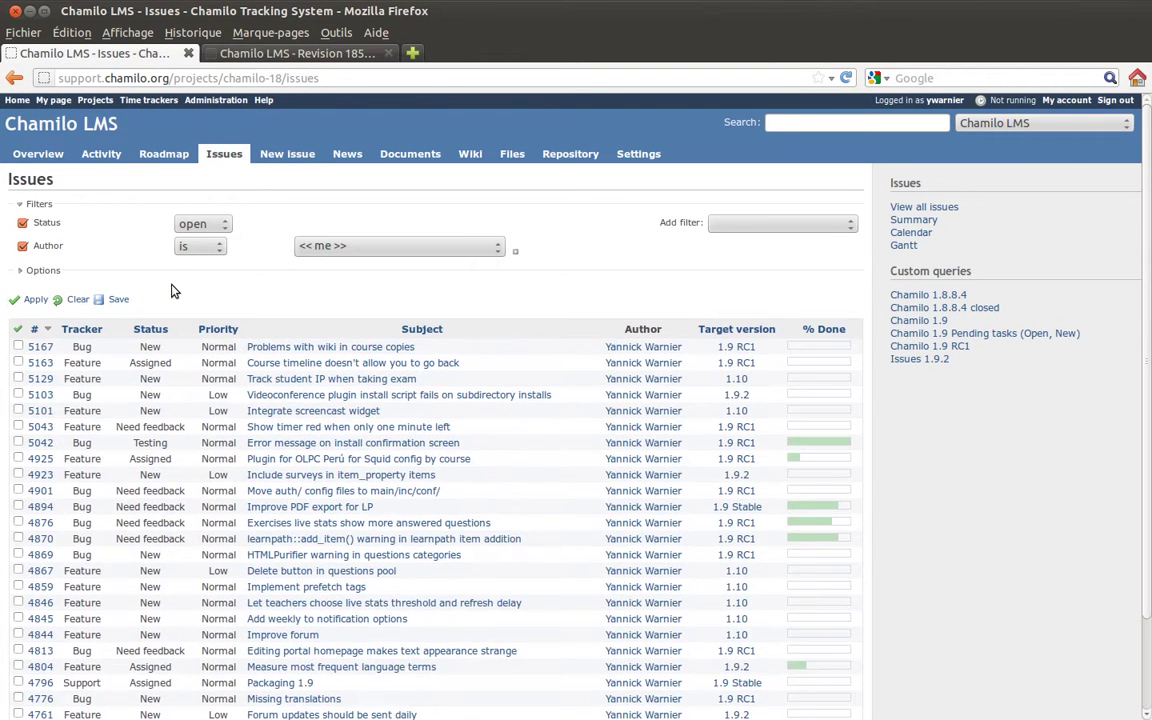
{"action": "scroll", "coordinate": [430, 314], "scroll_direction": "down", "scroll_amount": 2}
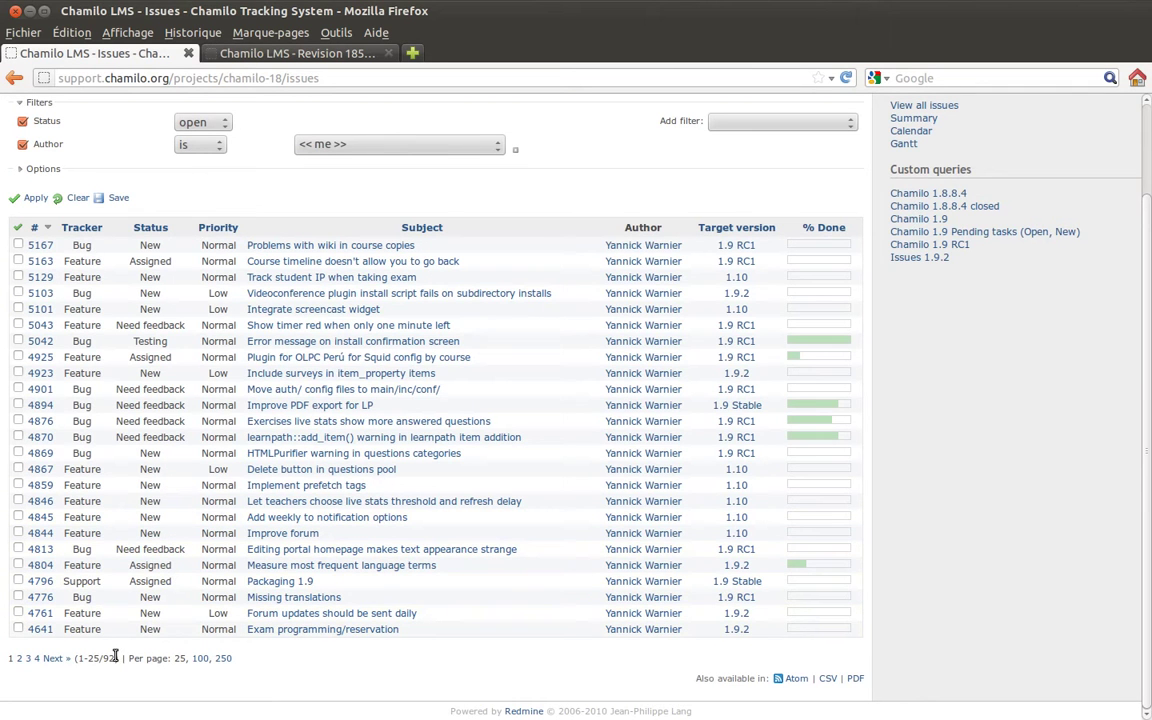
{"action": "scroll", "coordinate": [612, 360], "scroll_direction": "up", "scroll_amount": 2}
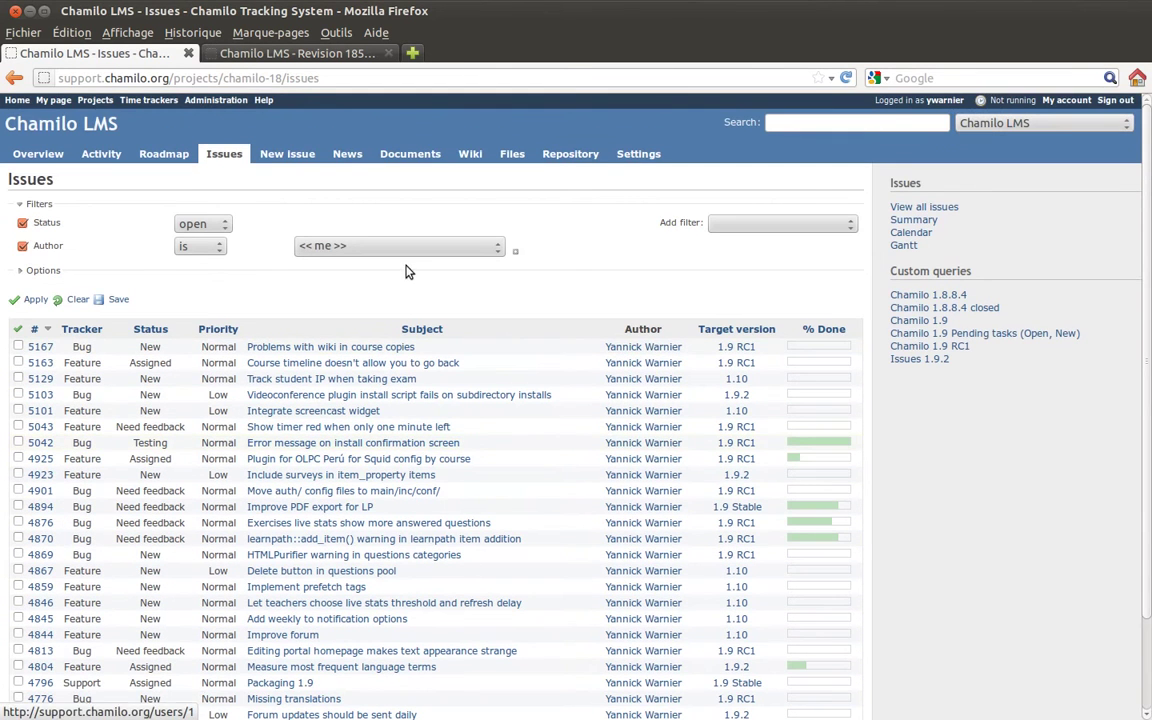
Add a Target version filter for 1.9 Beta and 1.9 RC1 and apply it.
{"action": "left_click", "coordinate": [743, 227]}
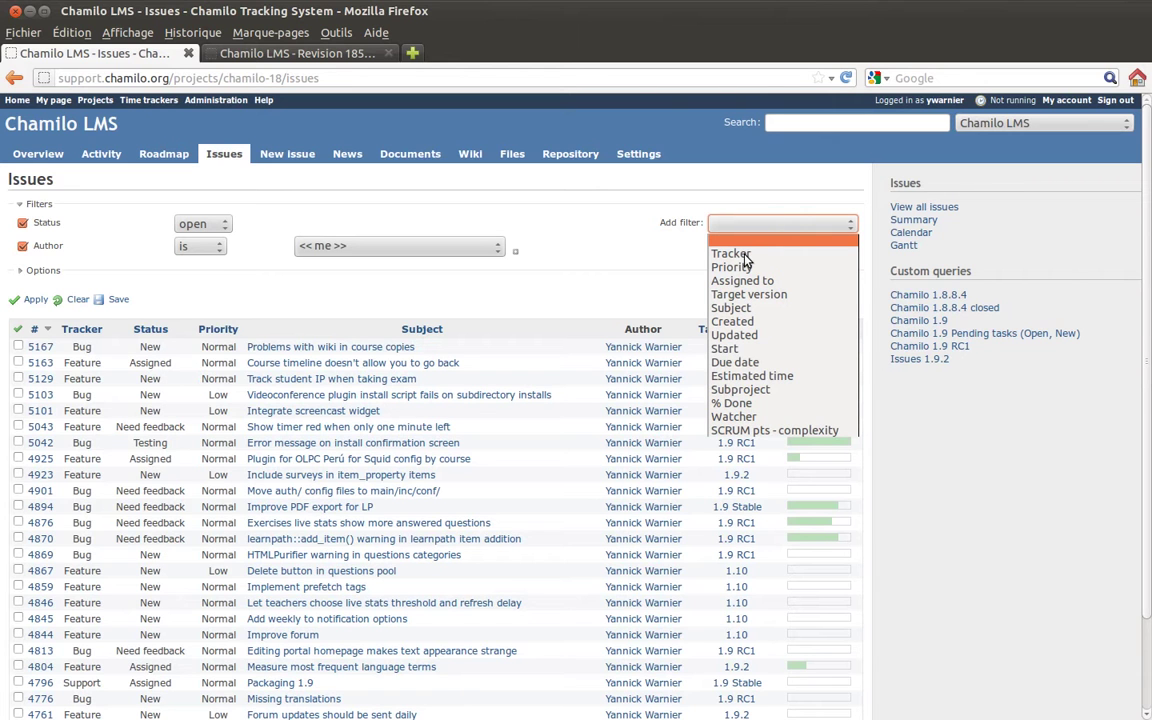
{"action": "left_click", "coordinate": [748, 294]}
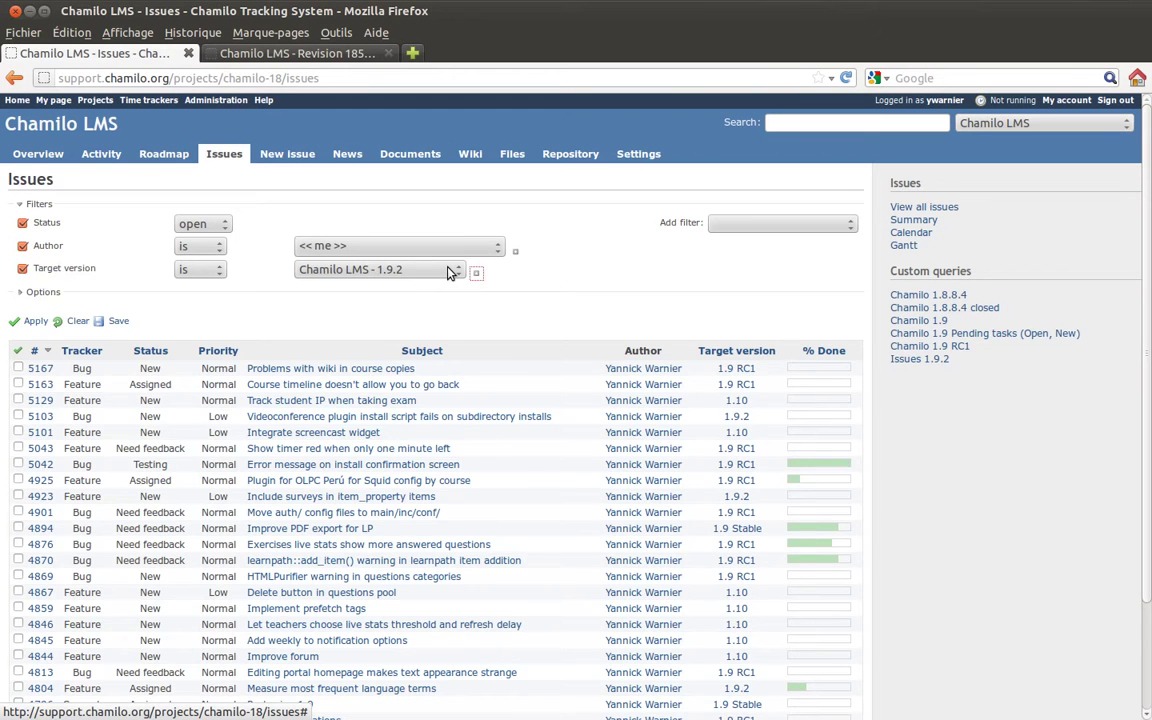
{"action": "left_click", "coordinate": [476, 272]}
{"action": "left_click", "coordinate": [512, 281]}
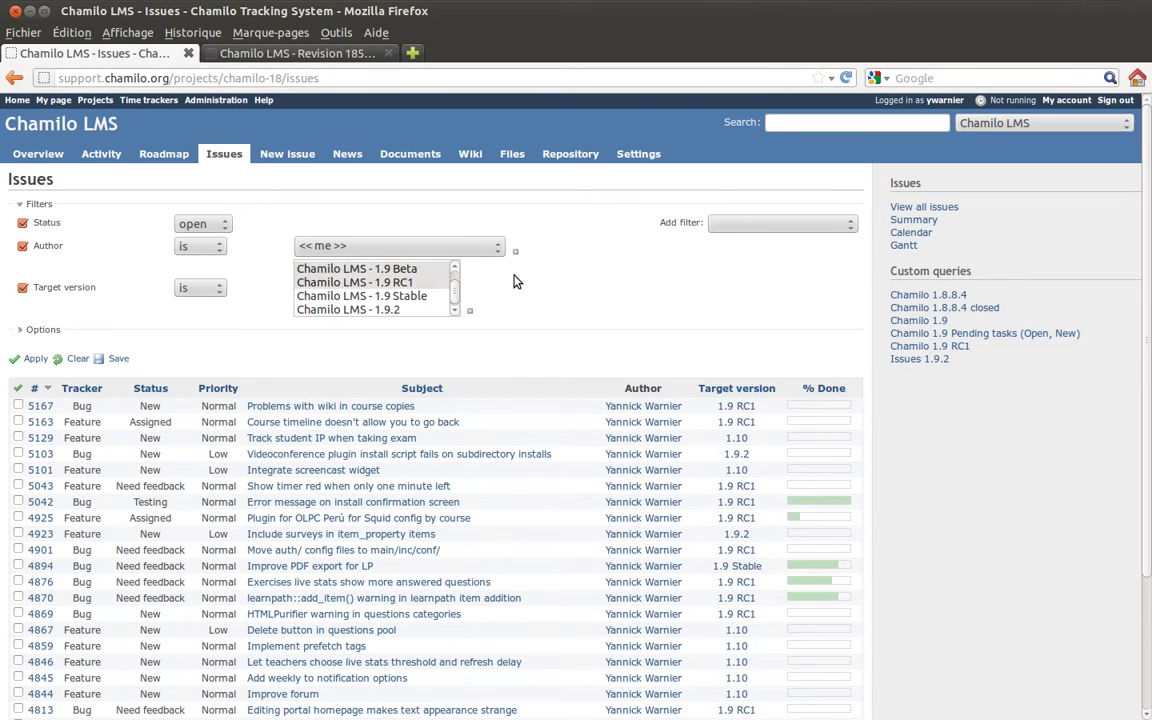
{"action": "left_click", "coordinate": [35, 358]}
{"action": "scroll", "coordinate": [175, 292], "scroll_direction": "down", "scroll_amount": 3}
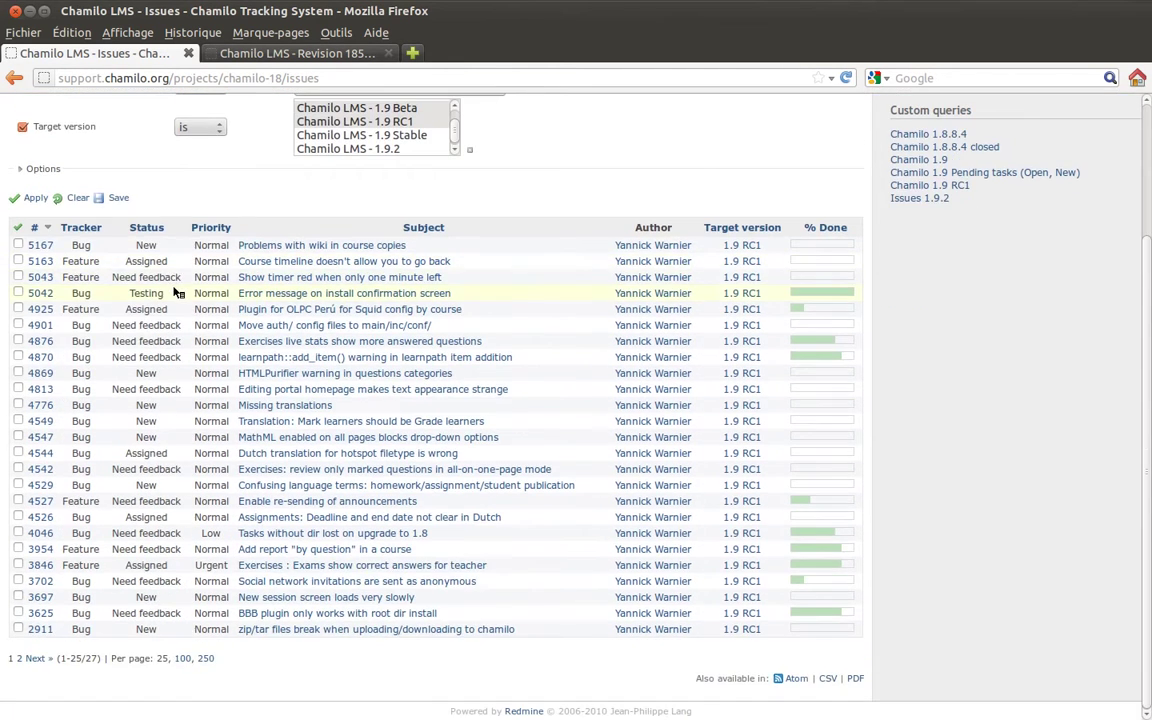
{"action": "scroll", "coordinate": [255, 187], "scroll_direction": "up", "scroll_amount": 1}
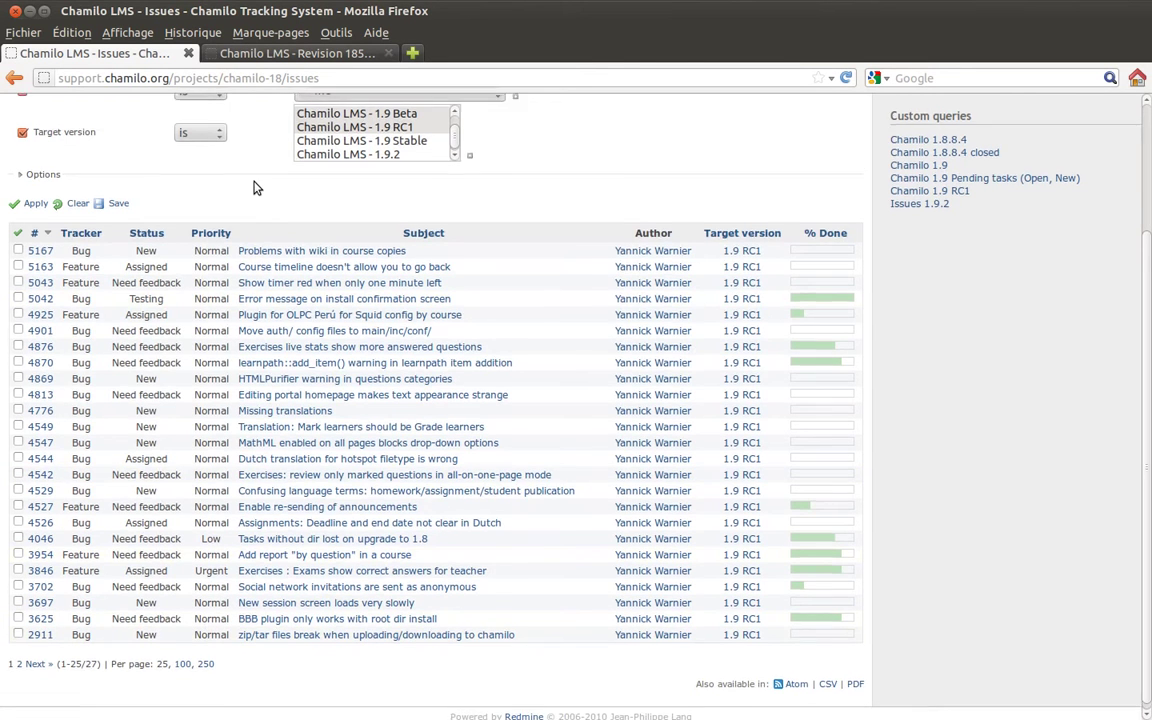
{"action": "scroll", "coordinate": [255, 187], "scroll_direction": "up", "scroll_amount": 3}
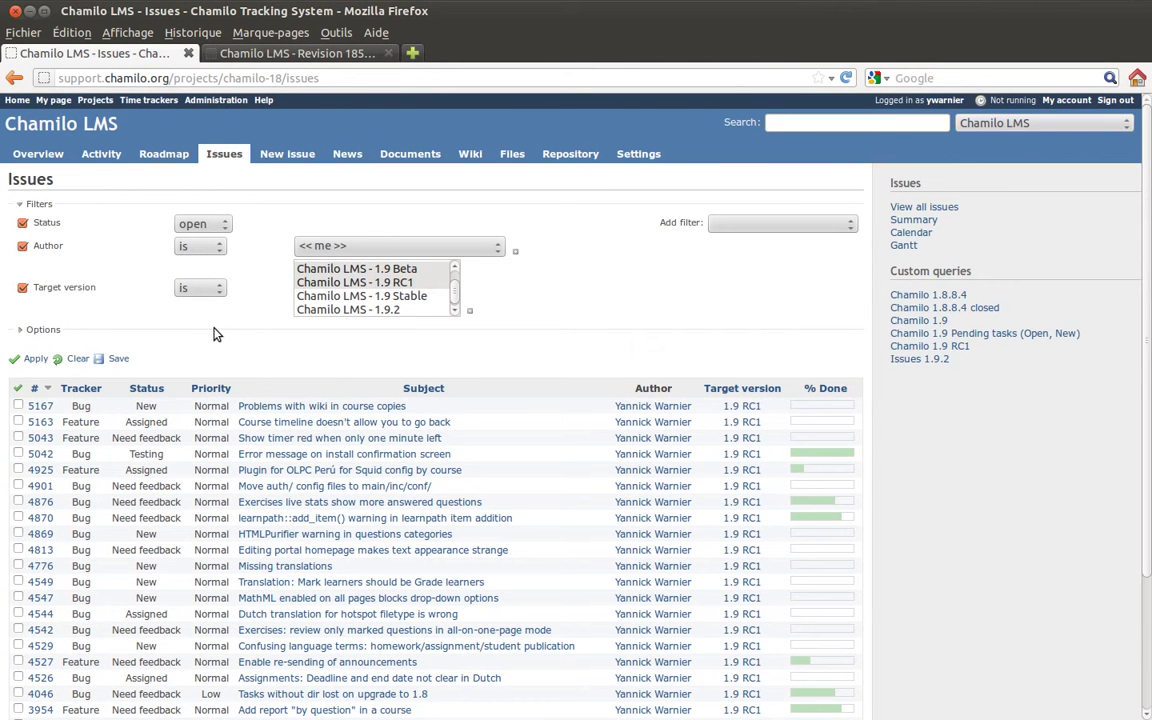
Start saving the filters as a query named after the user 'for RC1' and mark it public.
{"action": "left_click", "coordinate": [118, 358]}
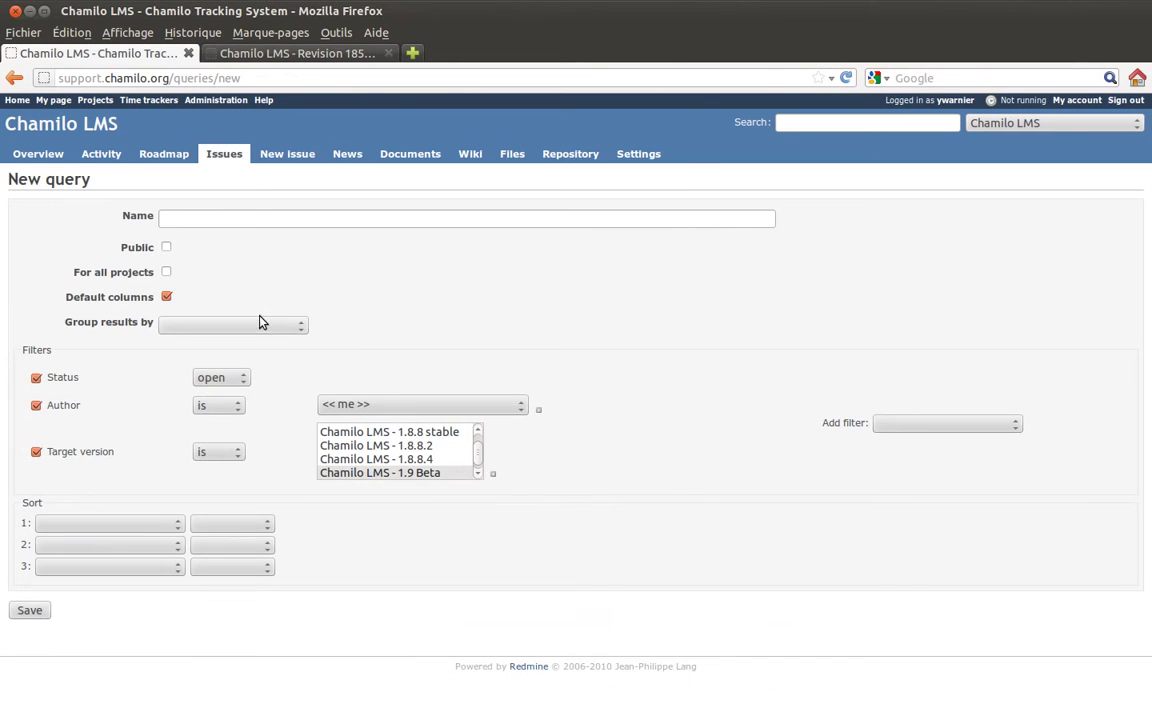
{"action": "left_click", "coordinate": [249, 216]}
{"action": "type", "text": "Yannick for RC1"}
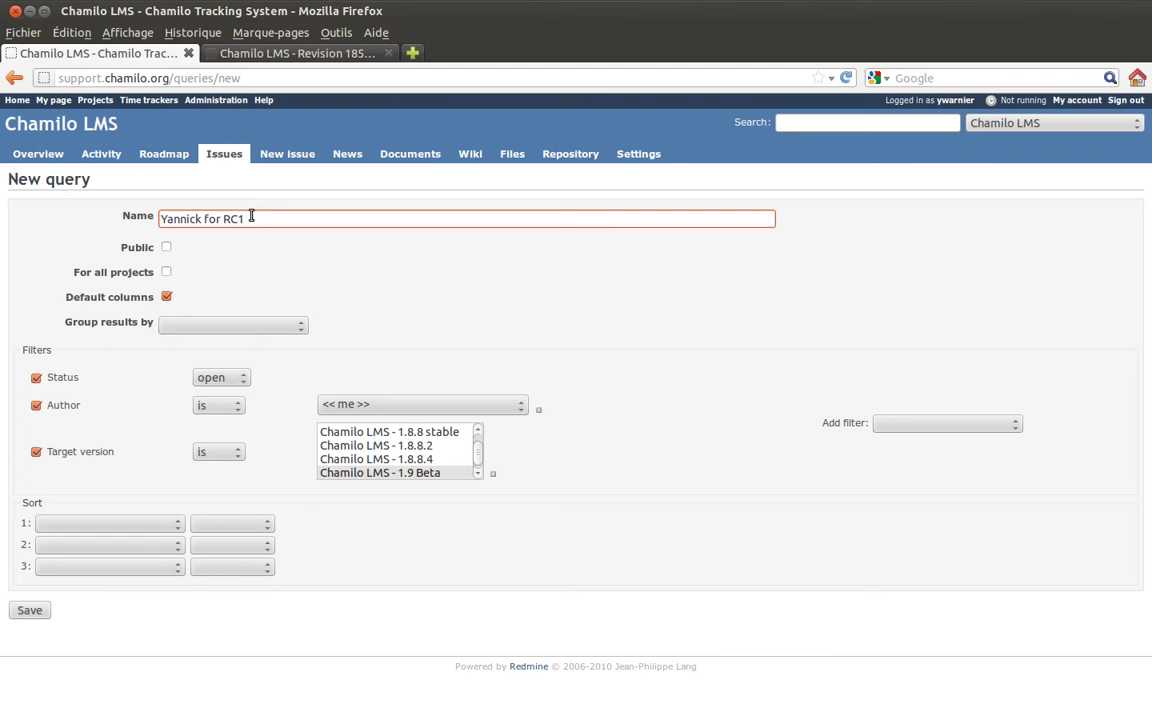
{"action": "left_click_drag", "start_coordinate": [162, 218], "coordinate": [249, 222]}
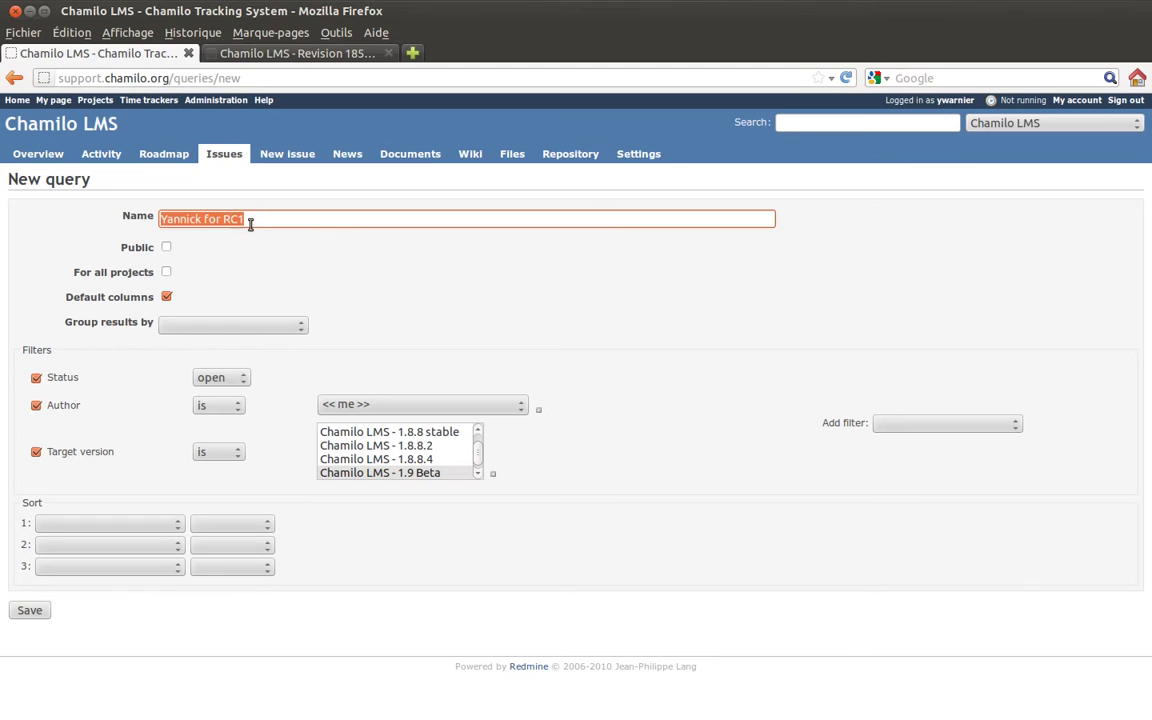
{"action": "left_click", "coordinate": [249, 222]}
{"action": "left_click", "coordinate": [166, 248]}
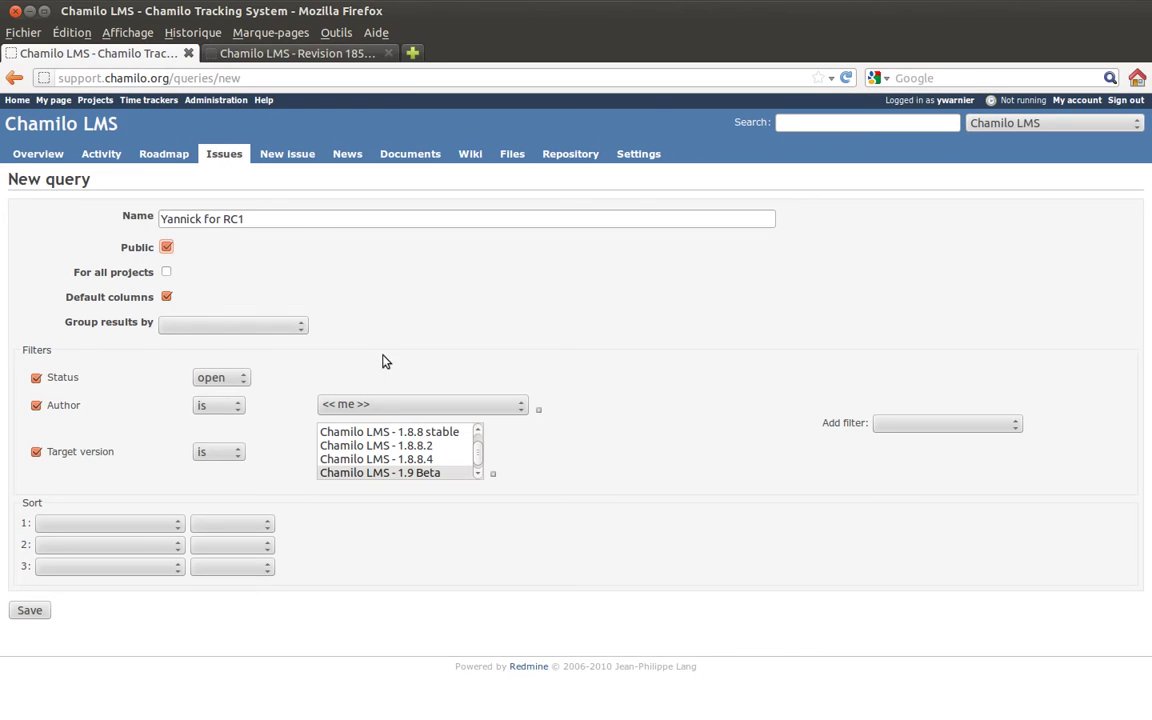
Leave grouping and sorting blank and save the new query.
{"action": "left_click", "coordinate": [228, 327]}
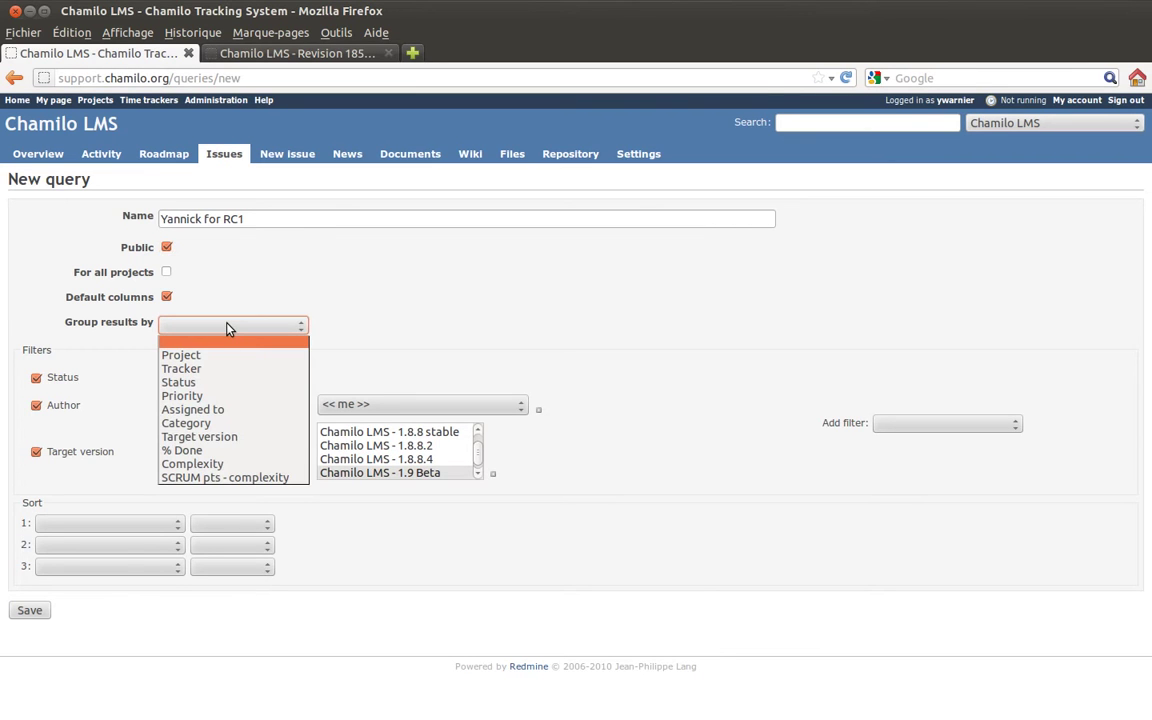
{"action": "left_click", "coordinate": [227, 327]}
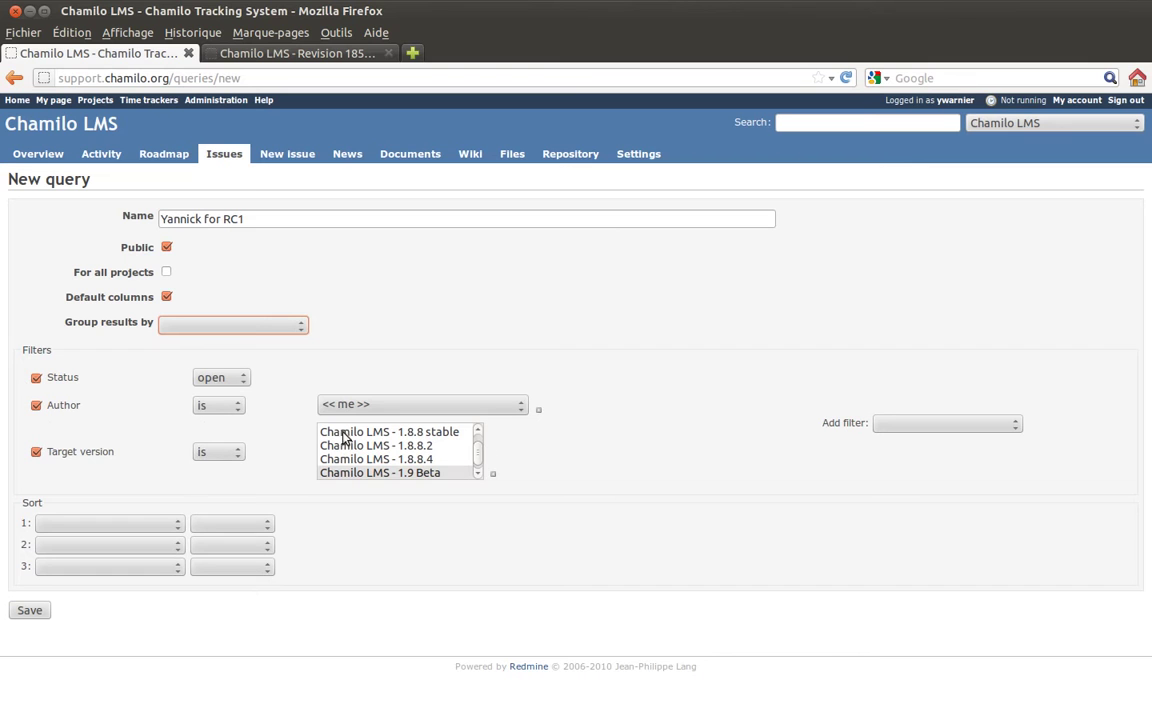
{"action": "left_click", "coordinate": [178, 528]}
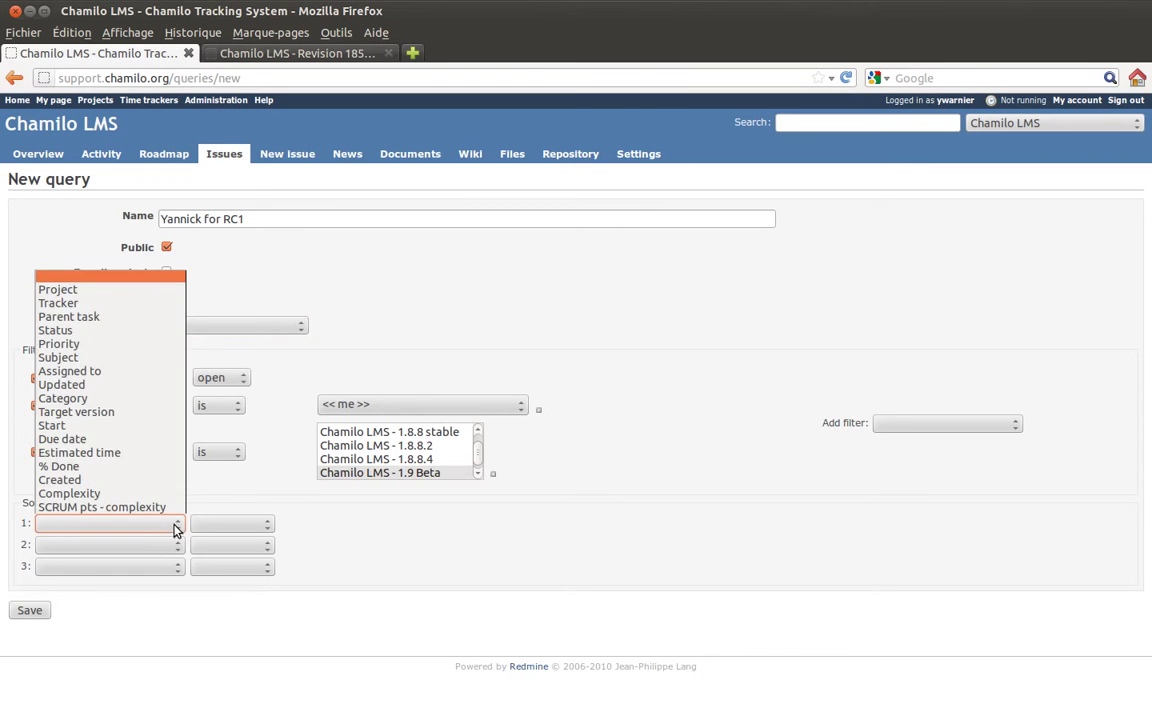
{"action": "left_click", "coordinate": [405, 618]}
{"action": "left_click", "coordinate": [275, 527]}
{"action": "left_click", "coordinate": [273, 528]}
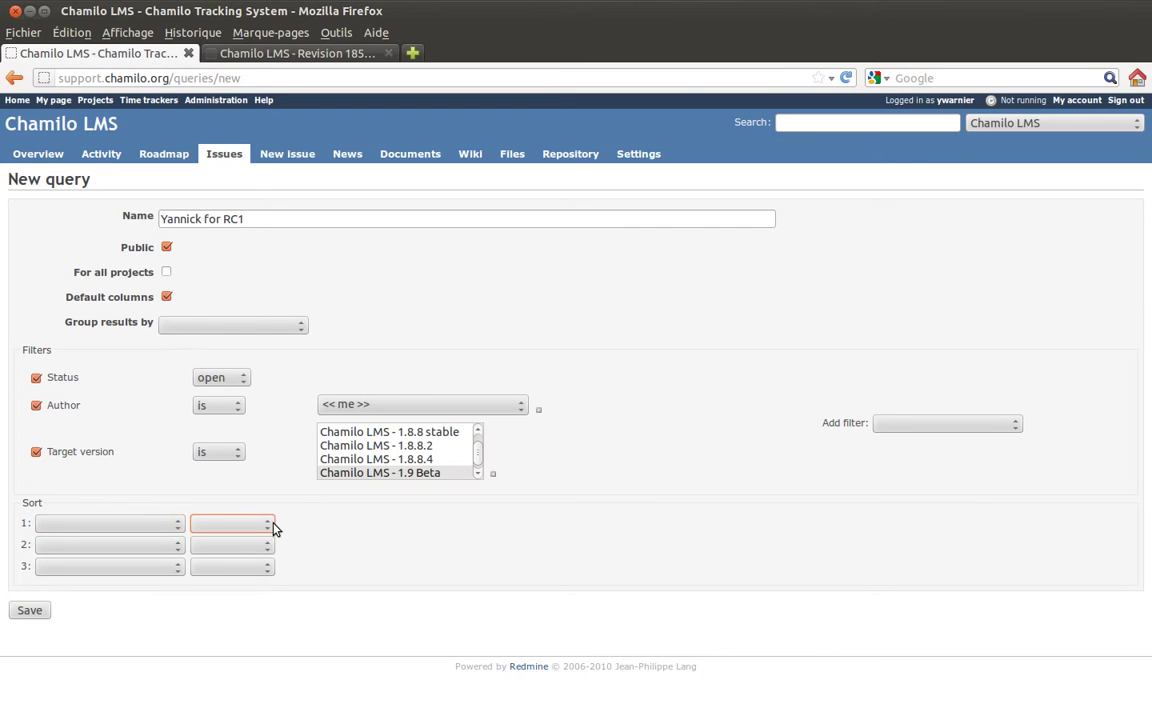
{"action": "left_click", "coordinate": [30, 611]}
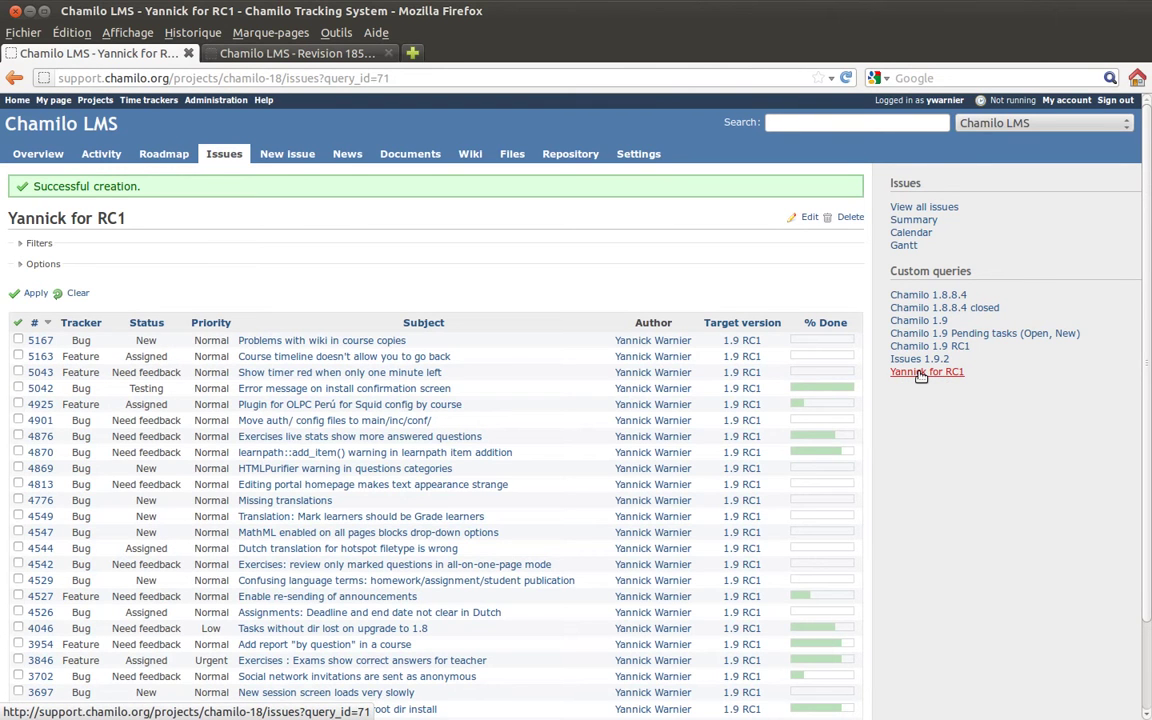
Open the new RC1 saved query from Custom queries and delete it, confirming the prompt.
{"action": "left_click", "coordinate": [920, 374]}
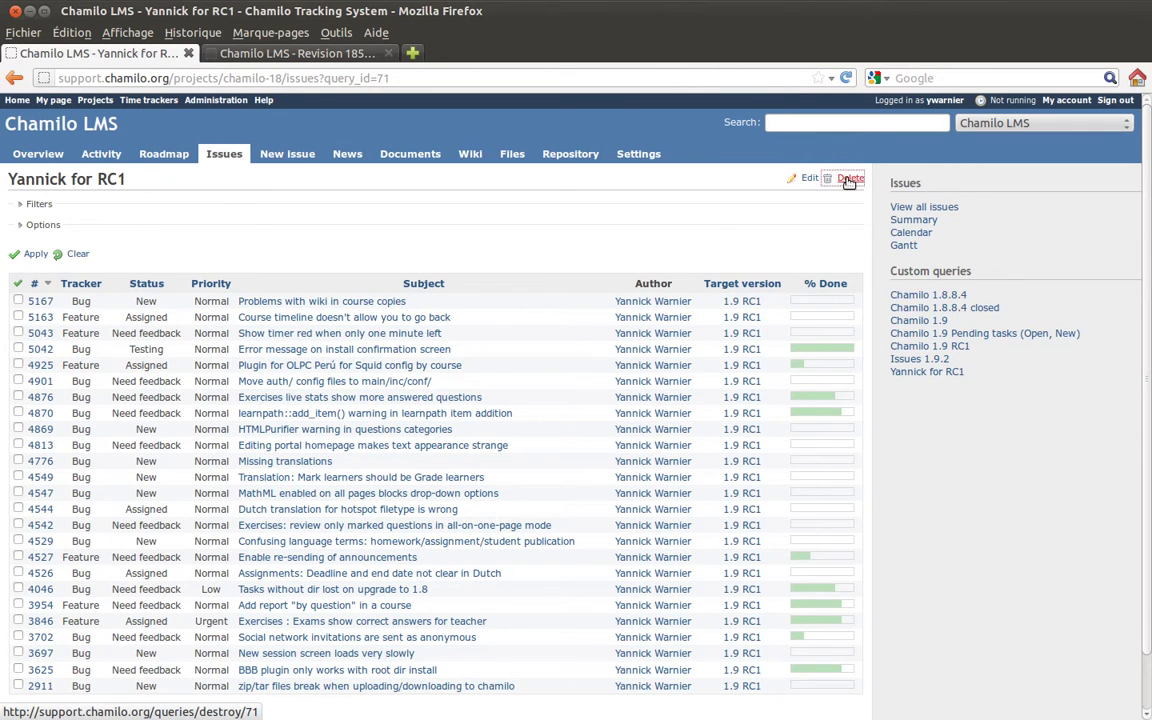
{"action": "left_click", "coordinate": [849, 179]}
{"action": "left_click", "coordinate": [629, 371]}
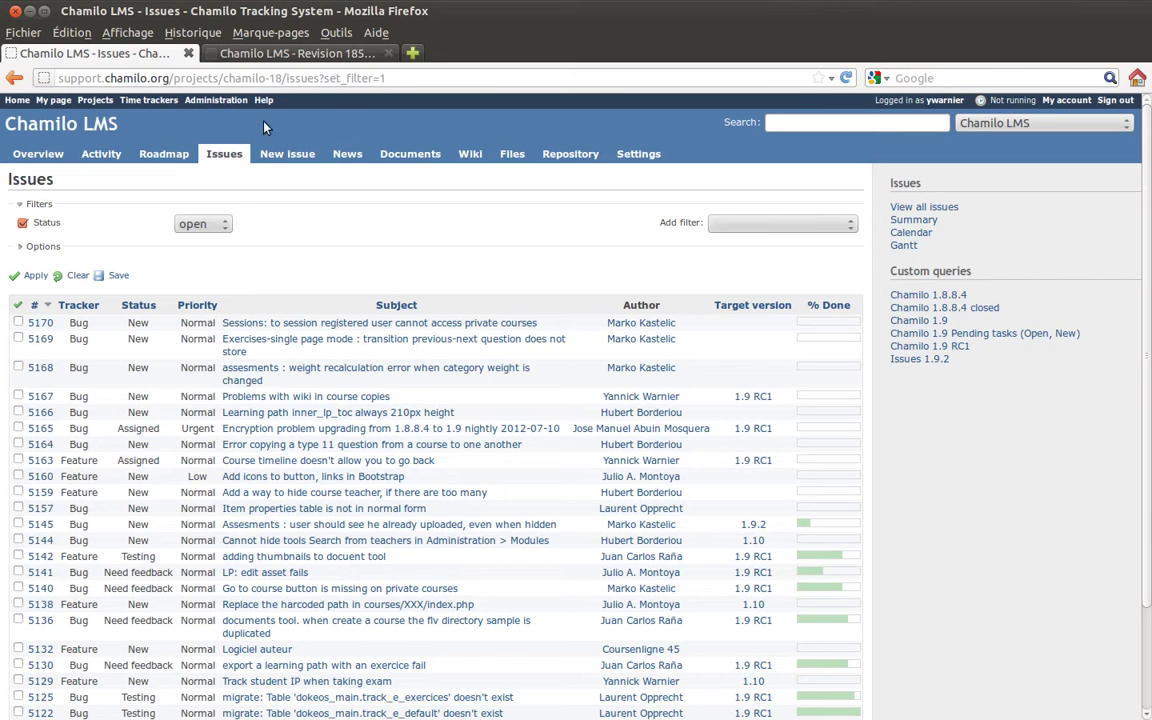
{"action": "left_click", "coordinate": [200, 101]}
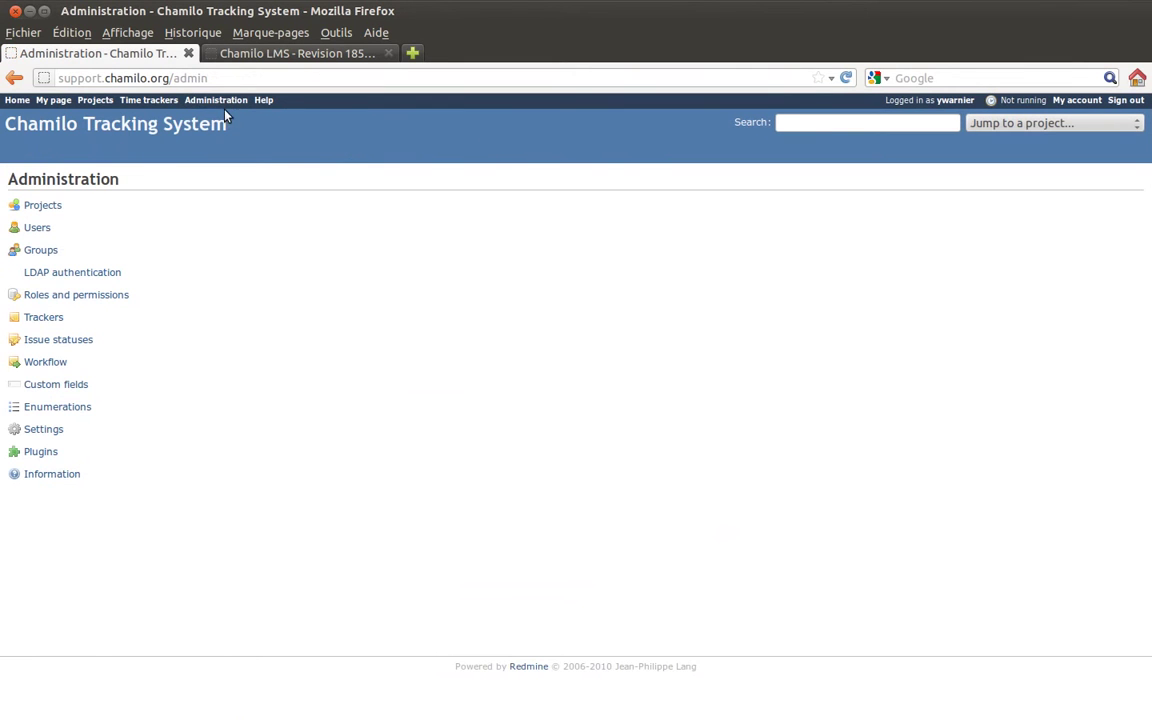
{"action": "left_click", "coordinate": [46, 458]}
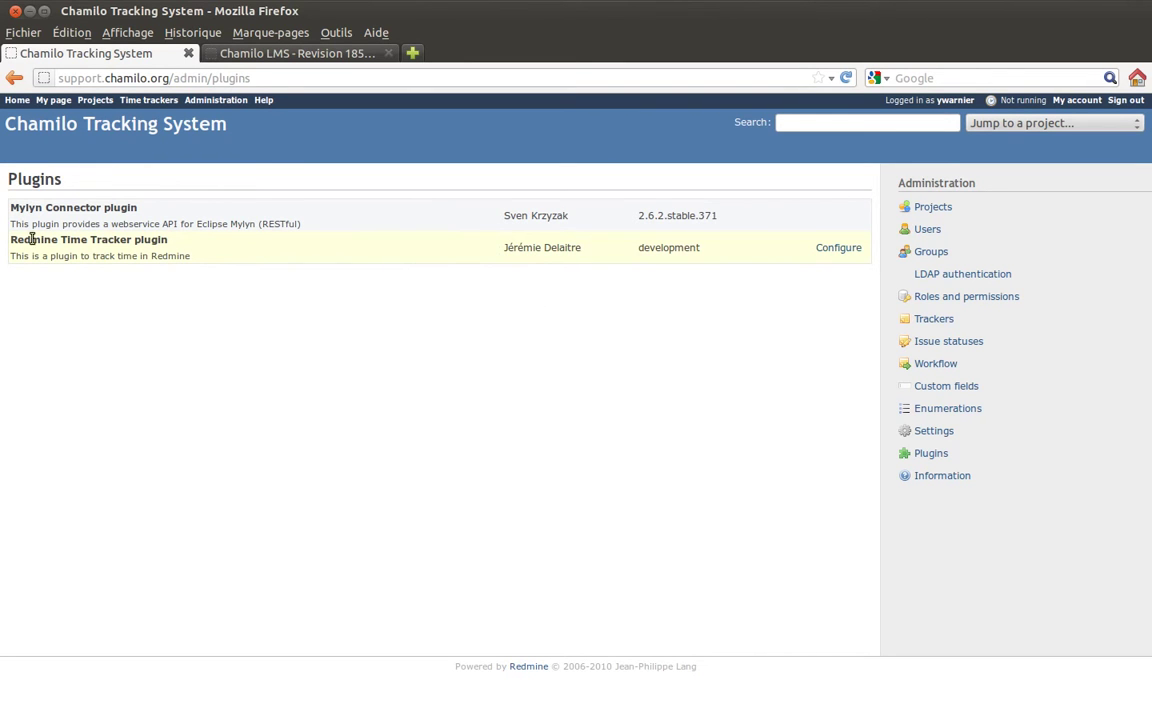
{"action": "left_click_drag", "start_coordinate": [9, 242], "coordinate": [241, 252]}
{"action": "left_click", "coordinate": [241, 252]}
{"action": "key", "text": "alt+Left"}
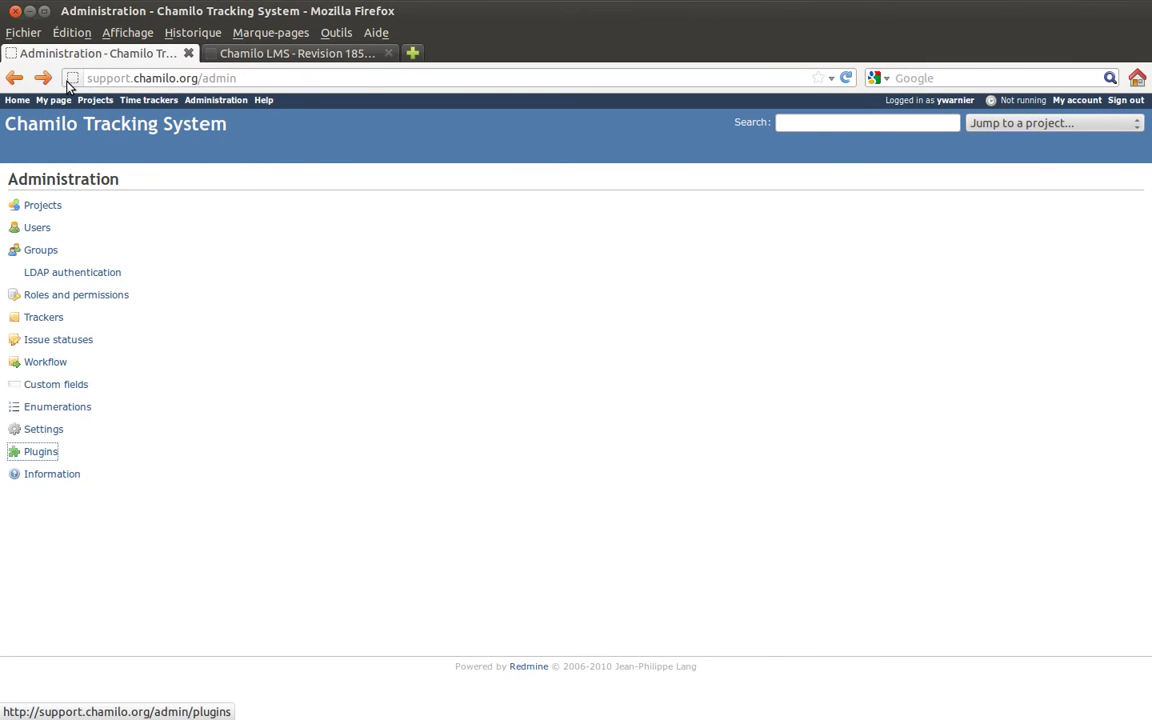
{"action": "key", "text": "alt+Left"}
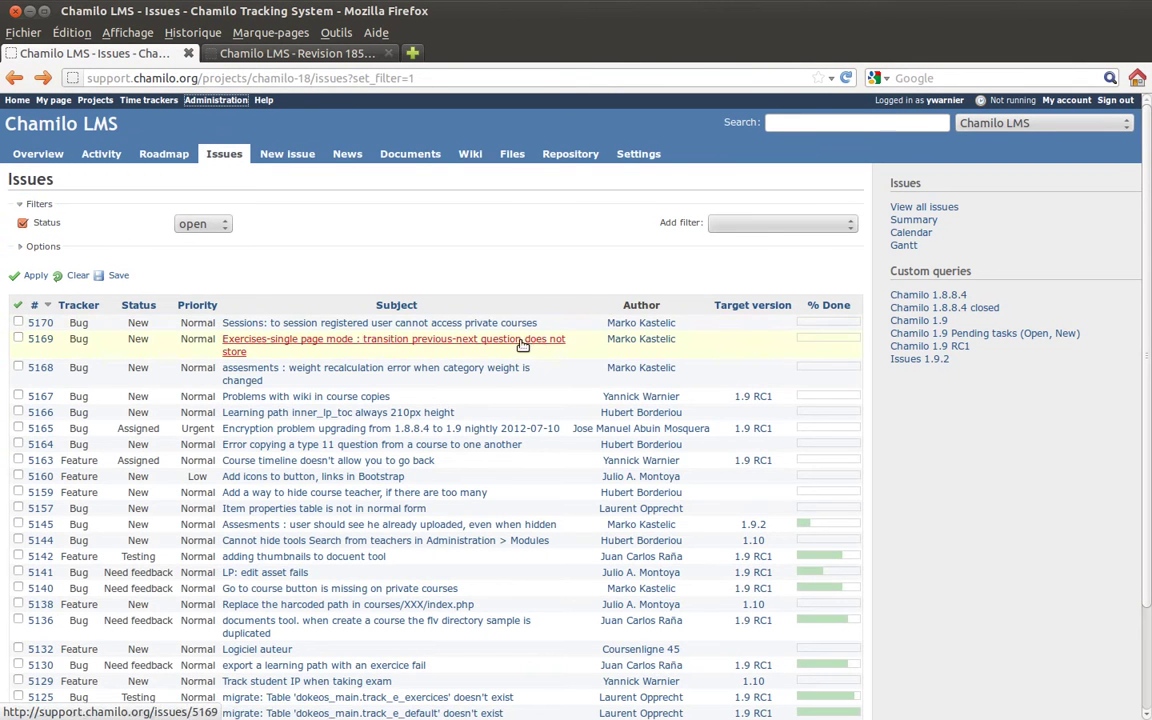
Open issue #5167, start its timer, then stop it to get a 0.01-hour Spent time form.
{"action": "left_click", "coordinate": [352, 398]}
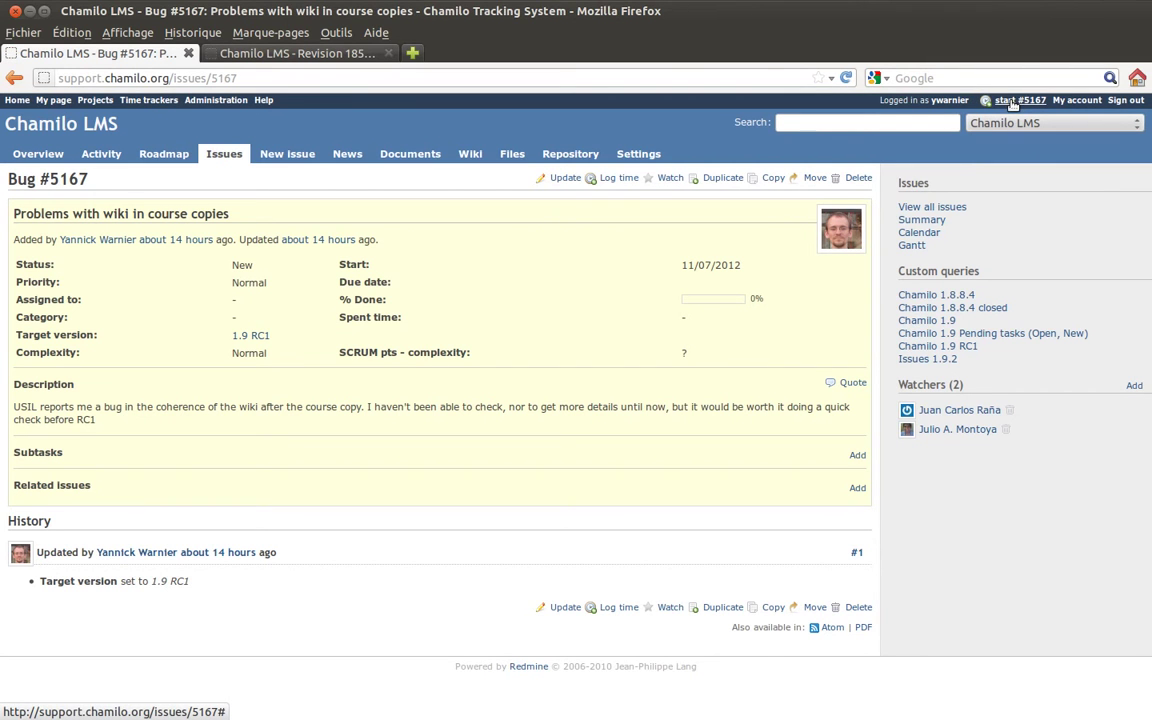
{"action": "left_click", "coordinate": [1013, 101]}
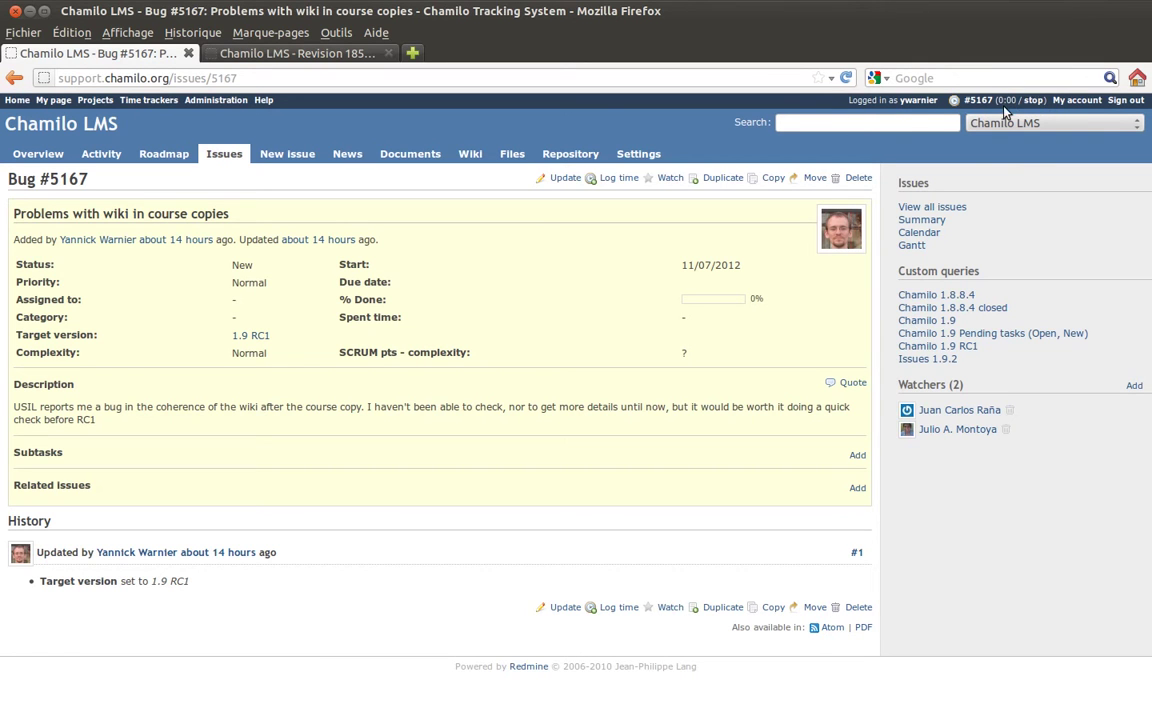
{"action": "left_click", "coordinate": [1034, 100]}
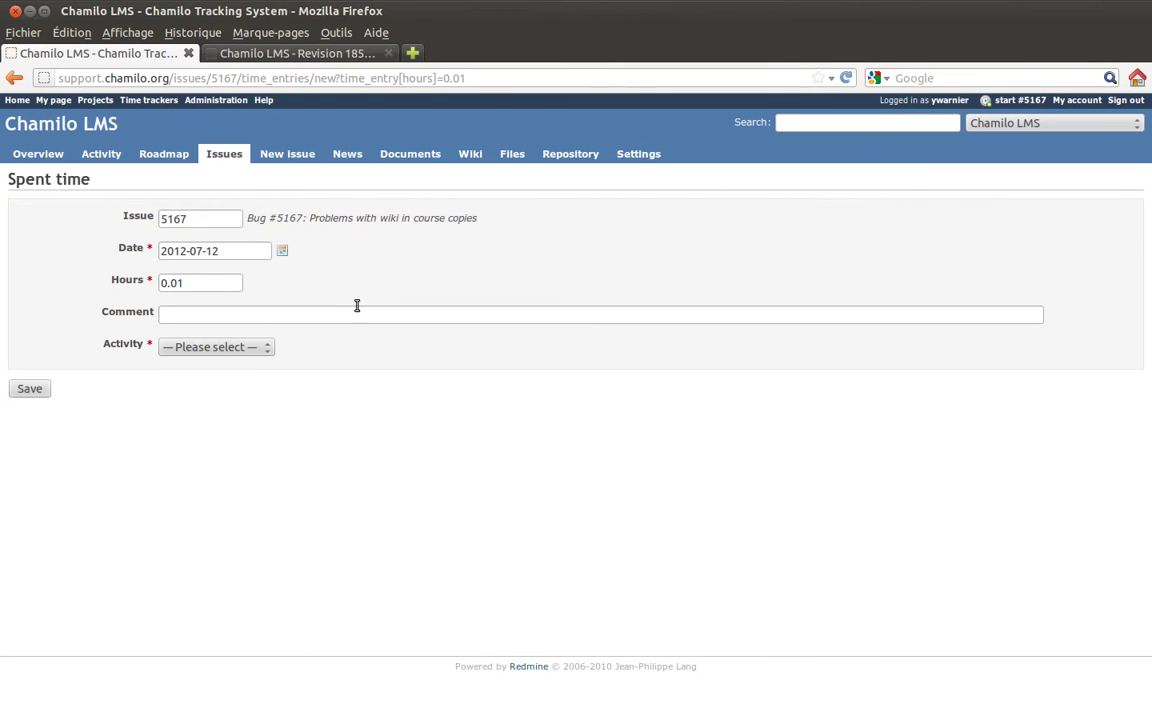
Keep the hours at 0.01 and enter the comment 'Counted time for nothin'.
{"action": "left_click", "coordinate": [198, 283]}
{"action": "left_click_drag", "start_coordinate": [192, 283], "coordinate": [152, 282]}
{"action": "left_click", "coordinate": [216, 282]}
{"action": "left_click", "coordinate": [200, 312]}
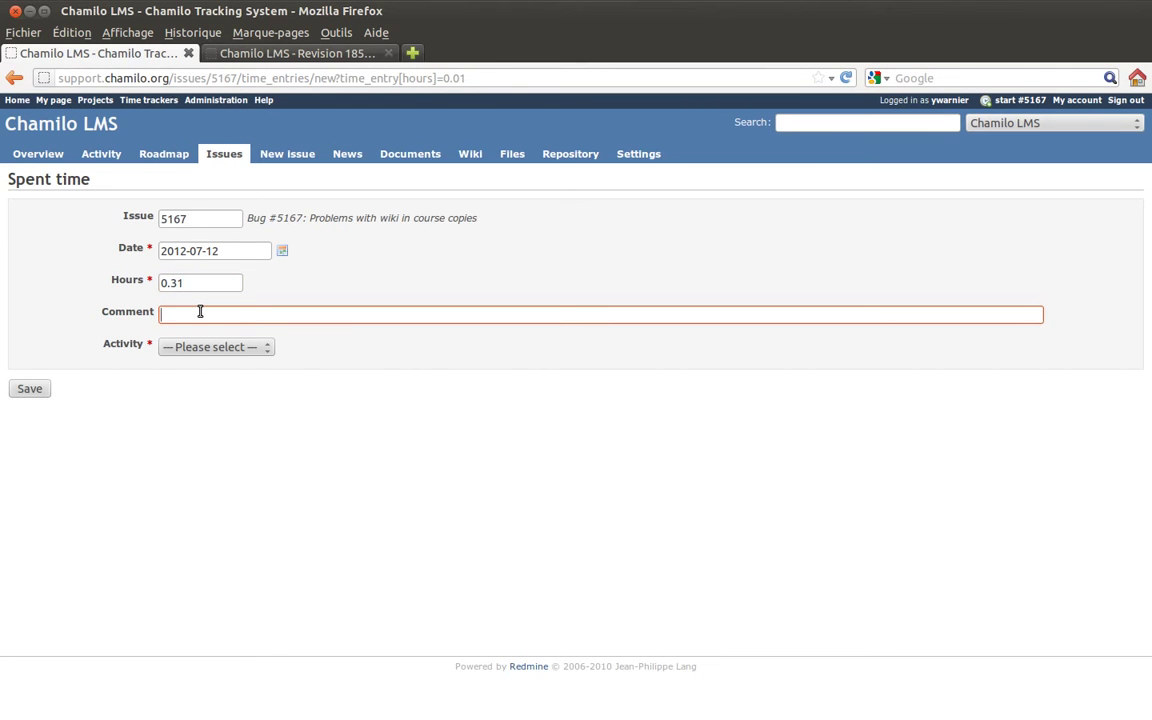
{"action": "type", "text": "Counted time for nothing"}
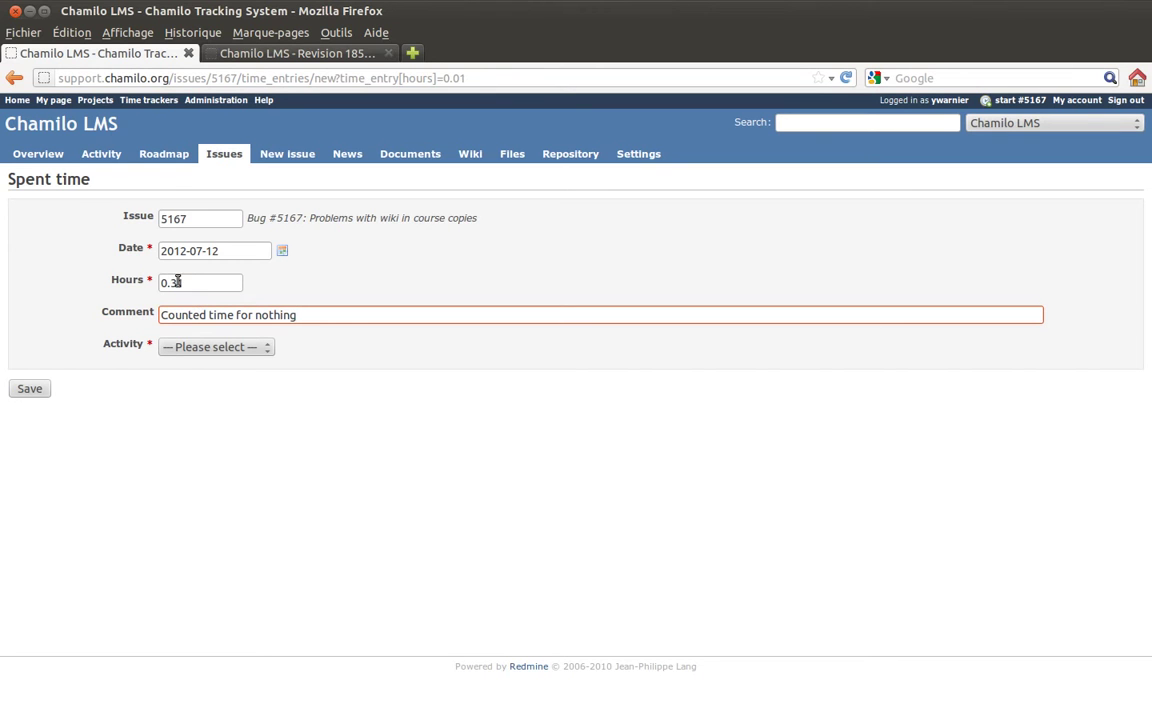
{"action": "left_click", "coordinate": [180, 282]}
{"action": "type", "text": "0"}
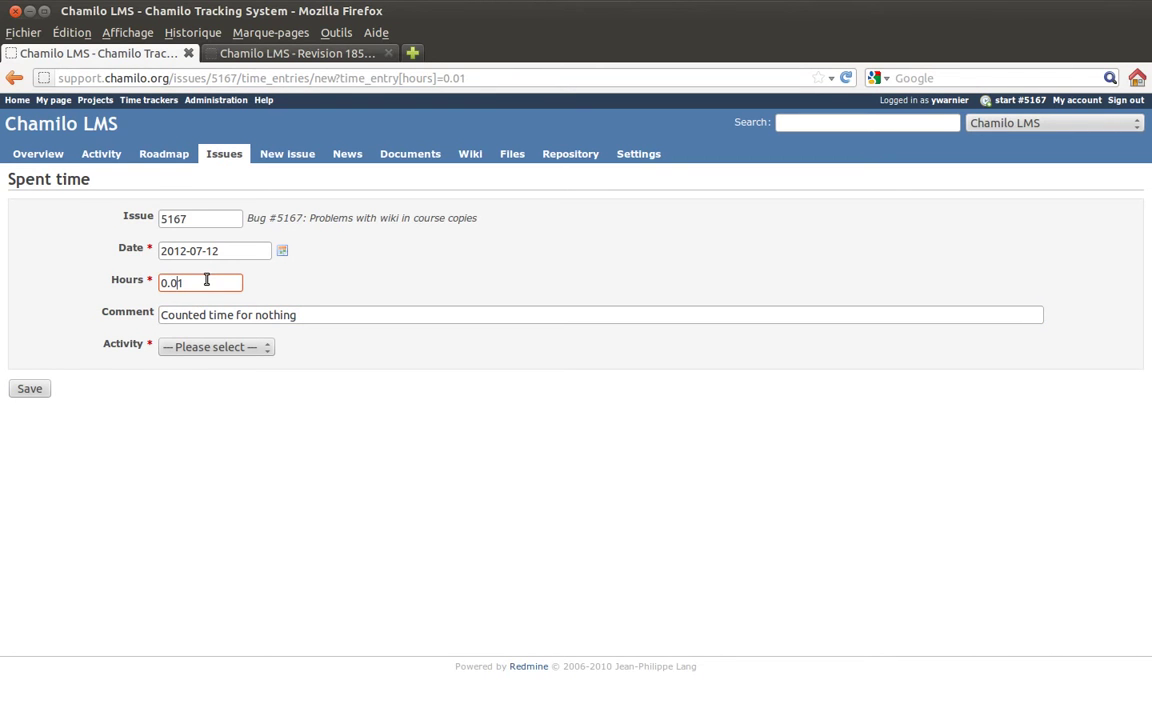
{"action": "left_click", "coordinate": [279, 268]}
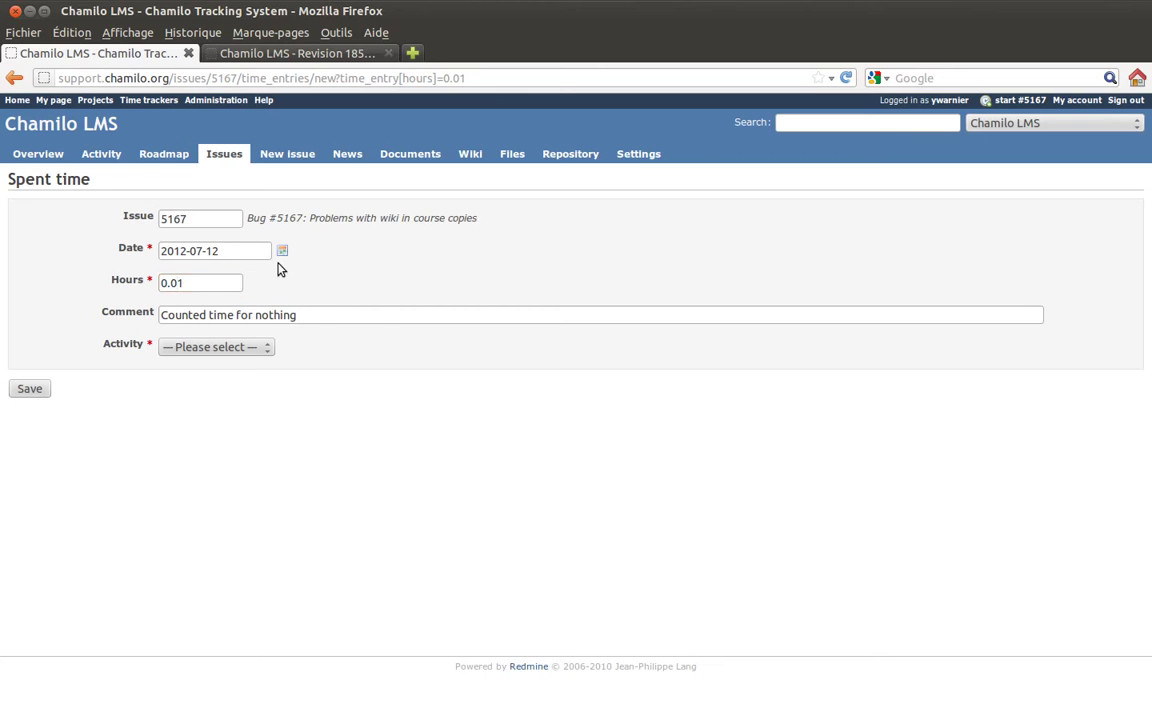
Change the activity from Development to Support, then go to the project Overview.
{"action": "left_click", "coordinate": [258, 348]}
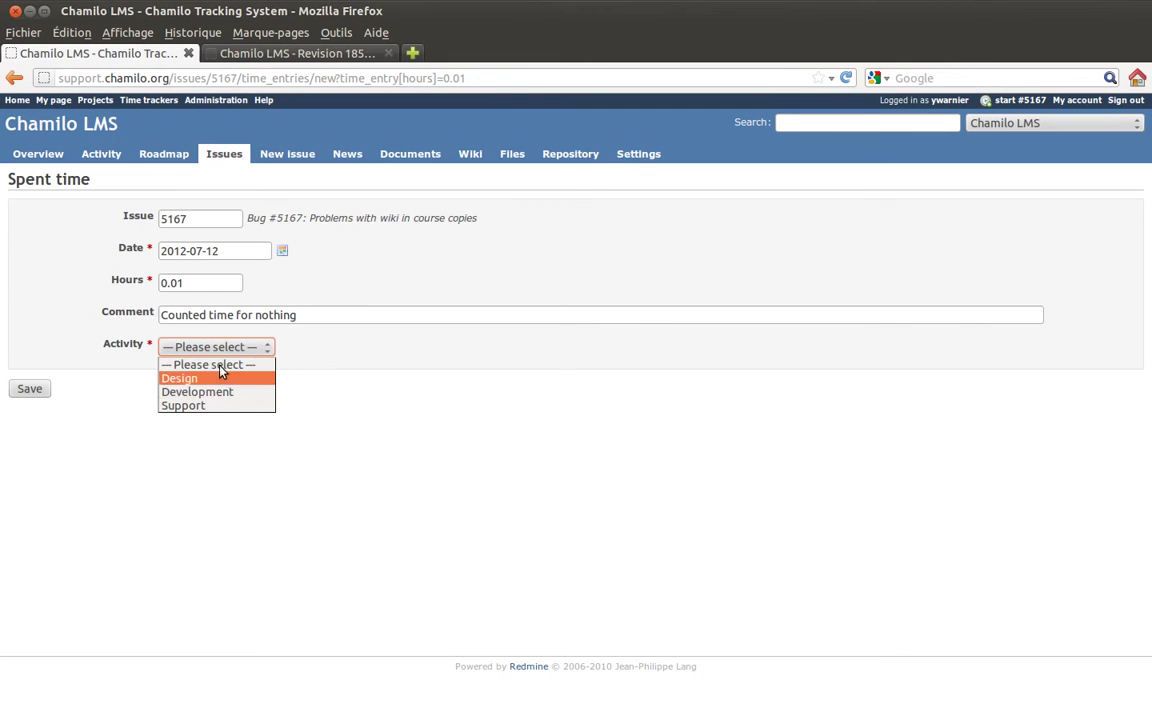
{"action": "left_click", "coordinate": [219, 392]}
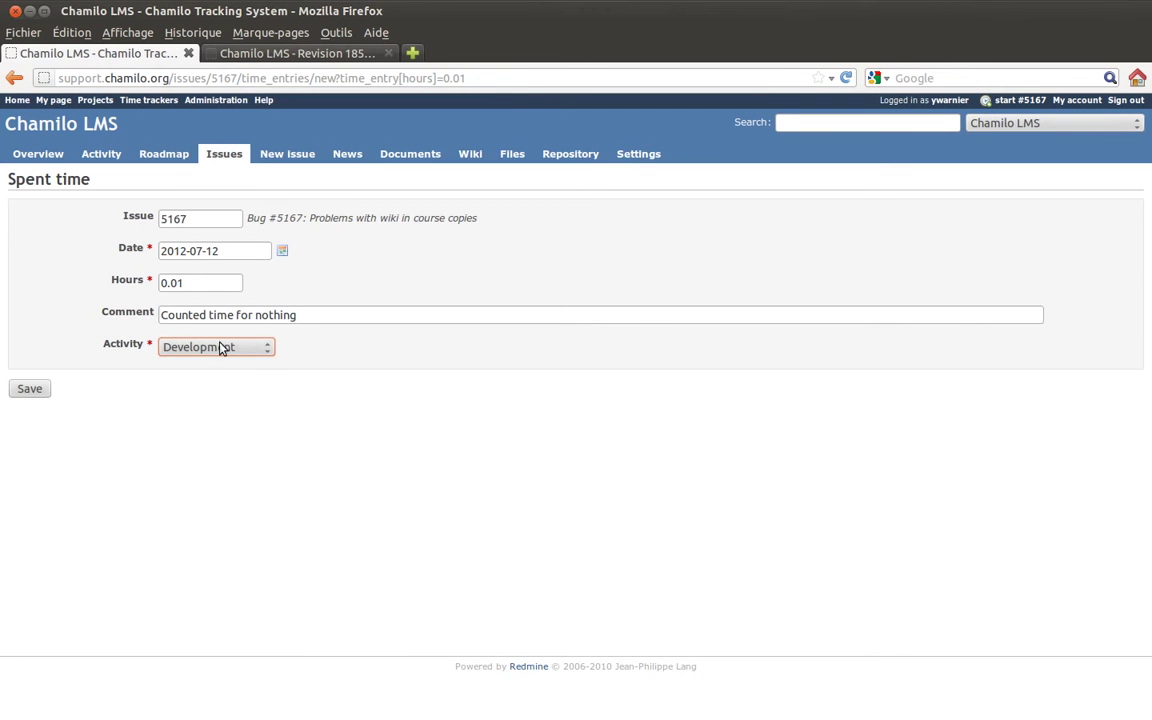
{"action": "left_click", "coordinate": [250, 349]}
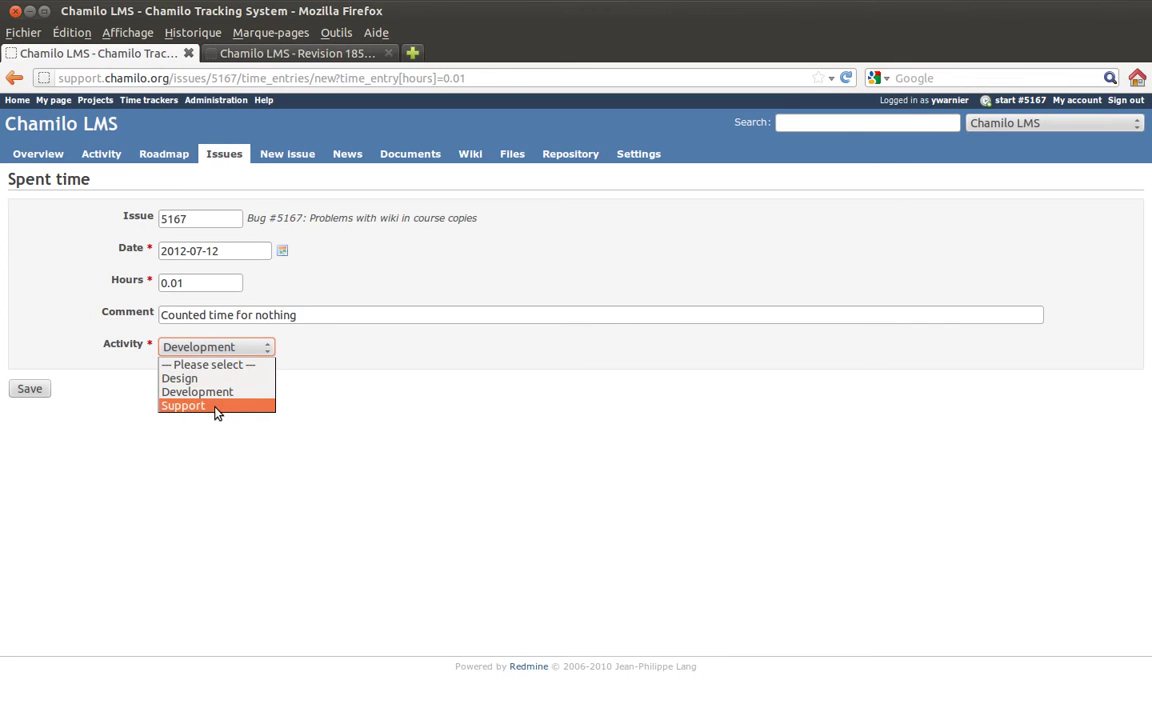
{"action": "left_click", "coordinate": [129, 372]}
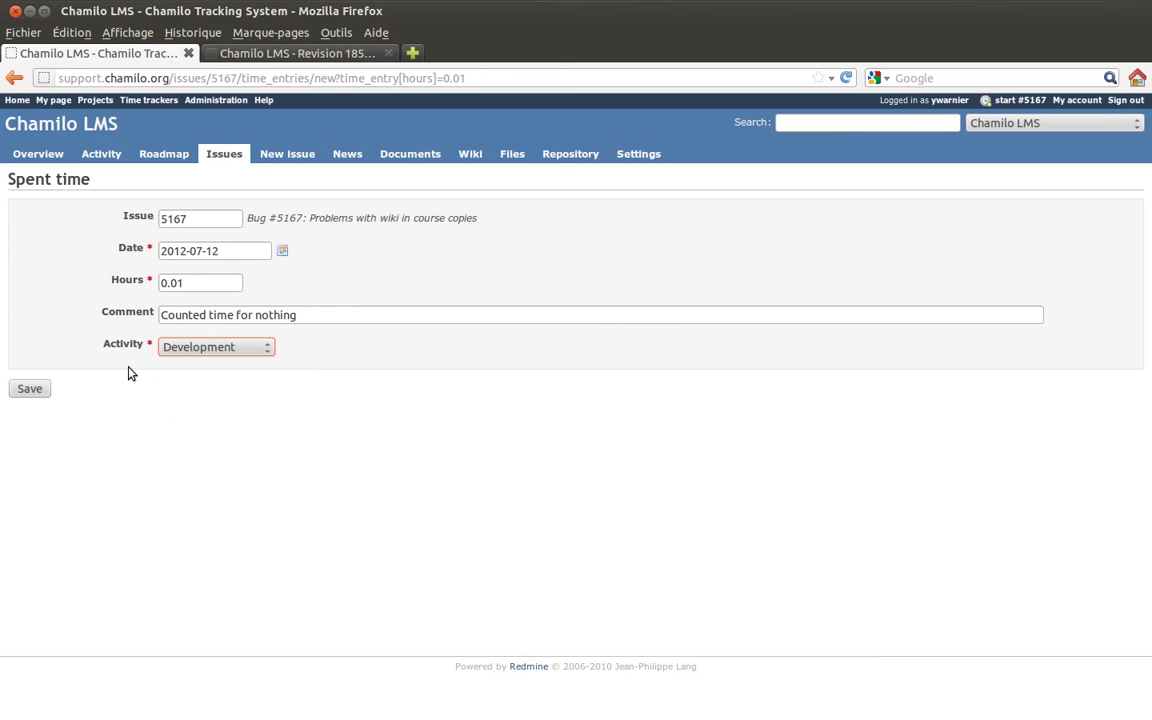
{"action": "left_click", "coordinate": [260, 347]}
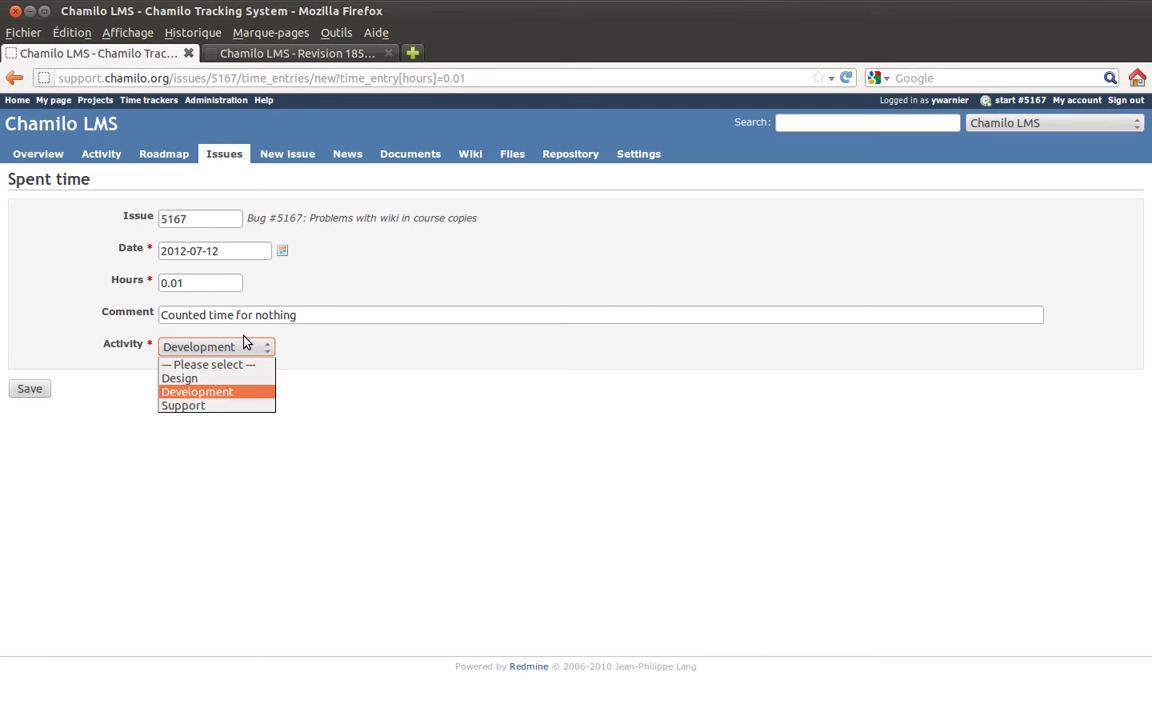
{"action": "left_click", "coordinate": [210, 406]}
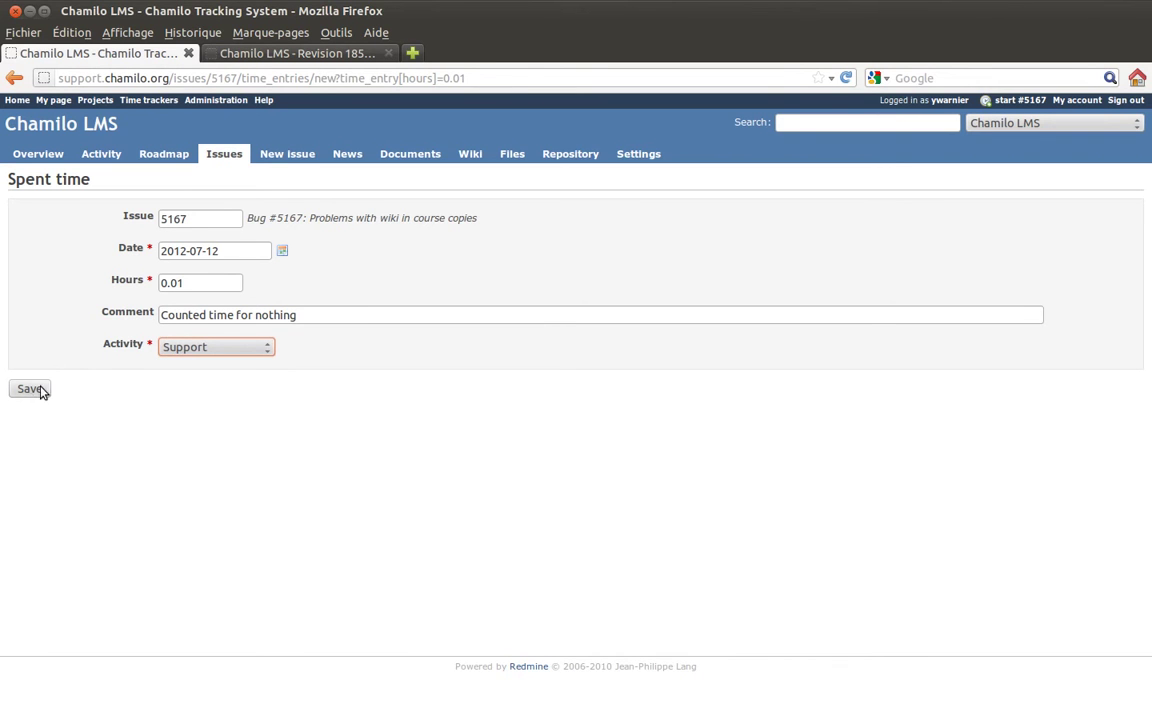
{"action": "left_click", "coordinate": [50, 157]}
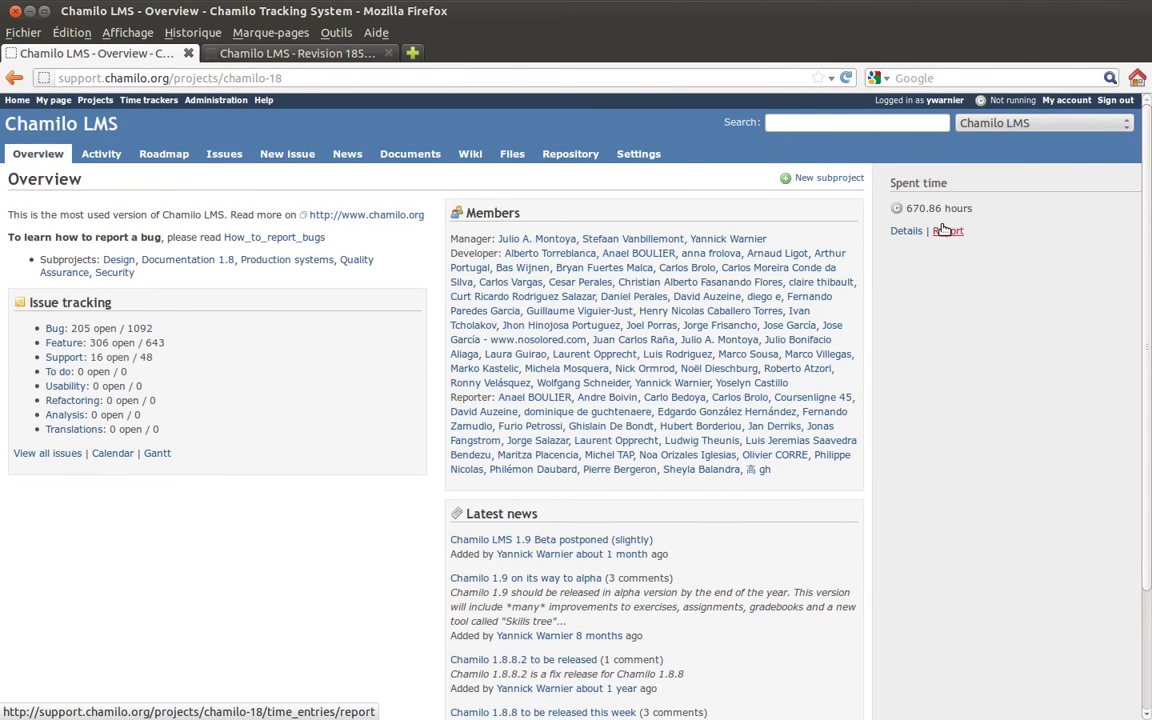
Open the Spent time details list, browse the entries, and switch to the Report view.
{"action": "left_click", "coordinate": [906, 232]}
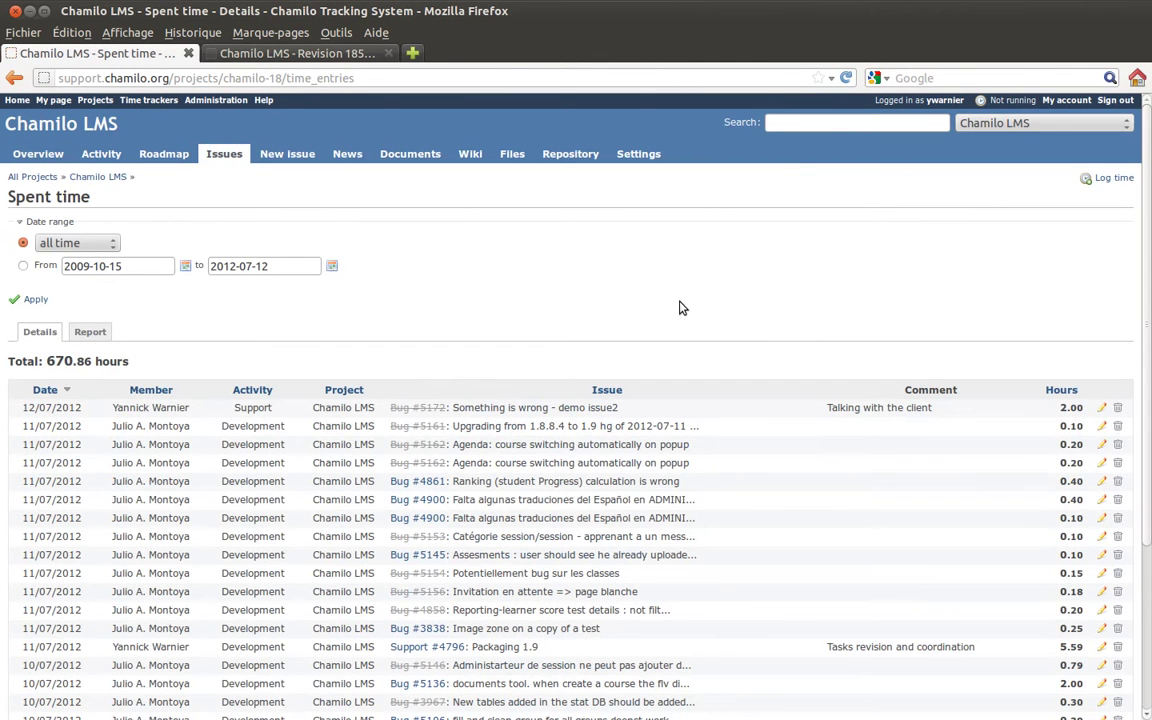
{"action": "scroll", "coordinate": [690, 310], "scroll_direction": "down", "scroll_amount": 3}
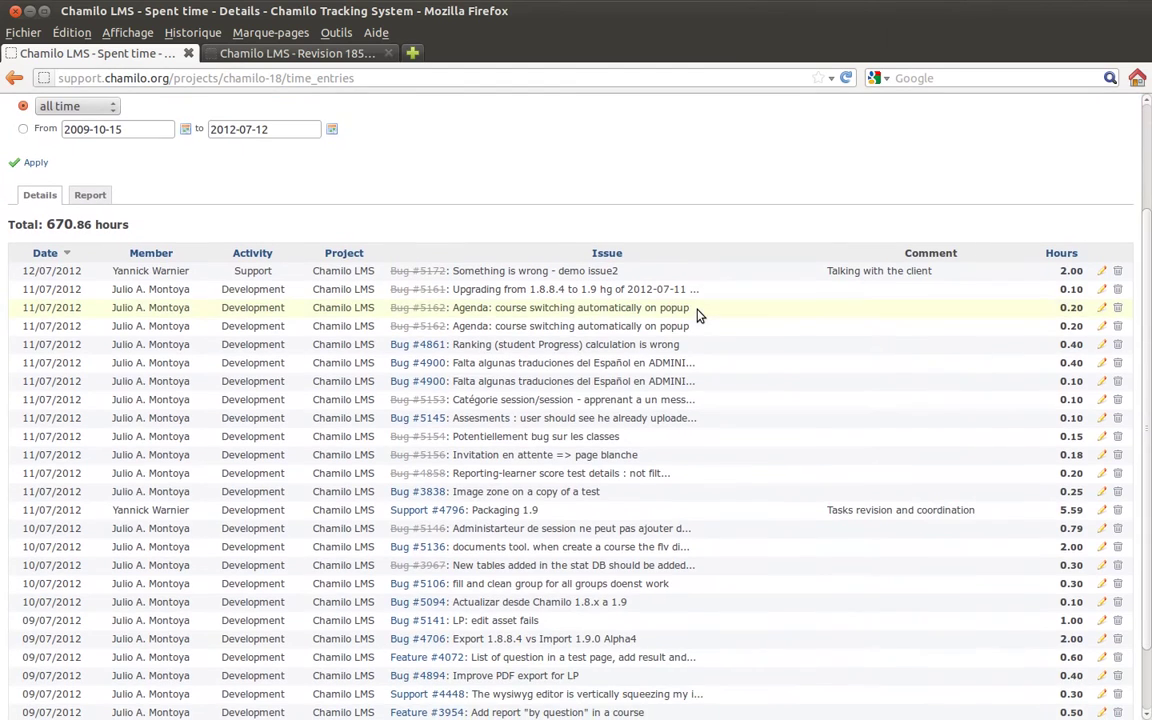
{"action": "scroll", "coordinate": [698, 315], "scroll_direction": "down", "scroll_amount": 2}
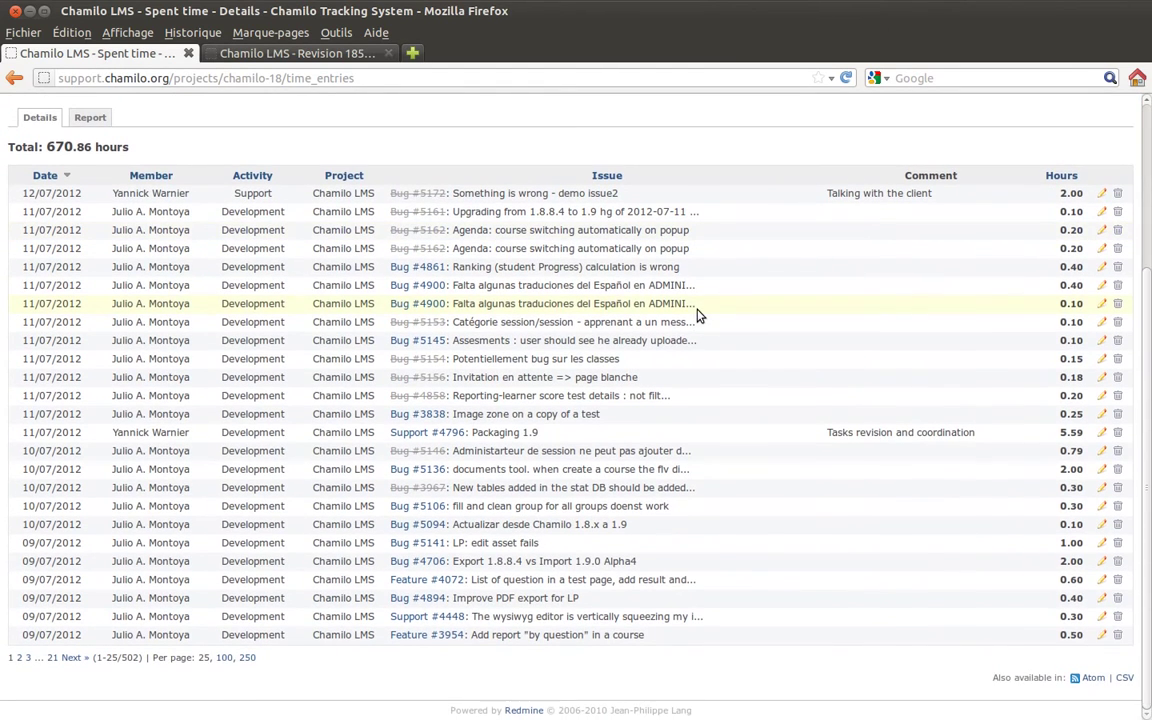
{"action": "scroll", "coordinate": [698, 316], "scroll_direction": "up", "scroll_amount": 5}
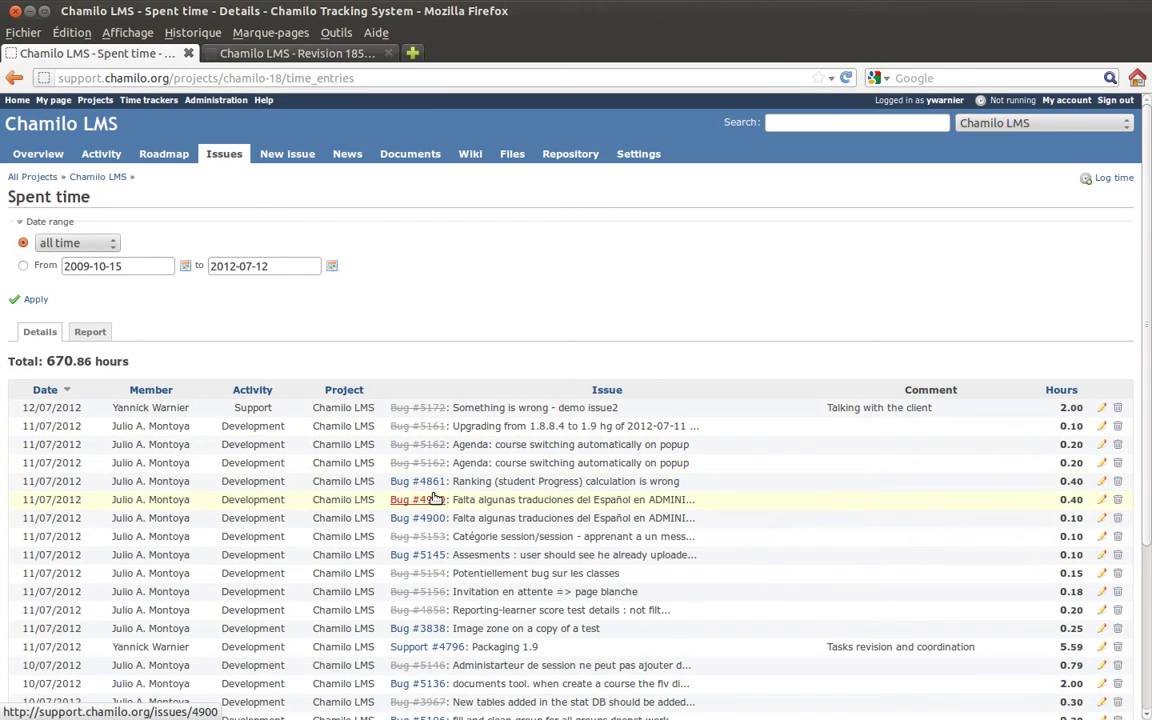
{"action": "left_click", "coordinate": [90, 331]}
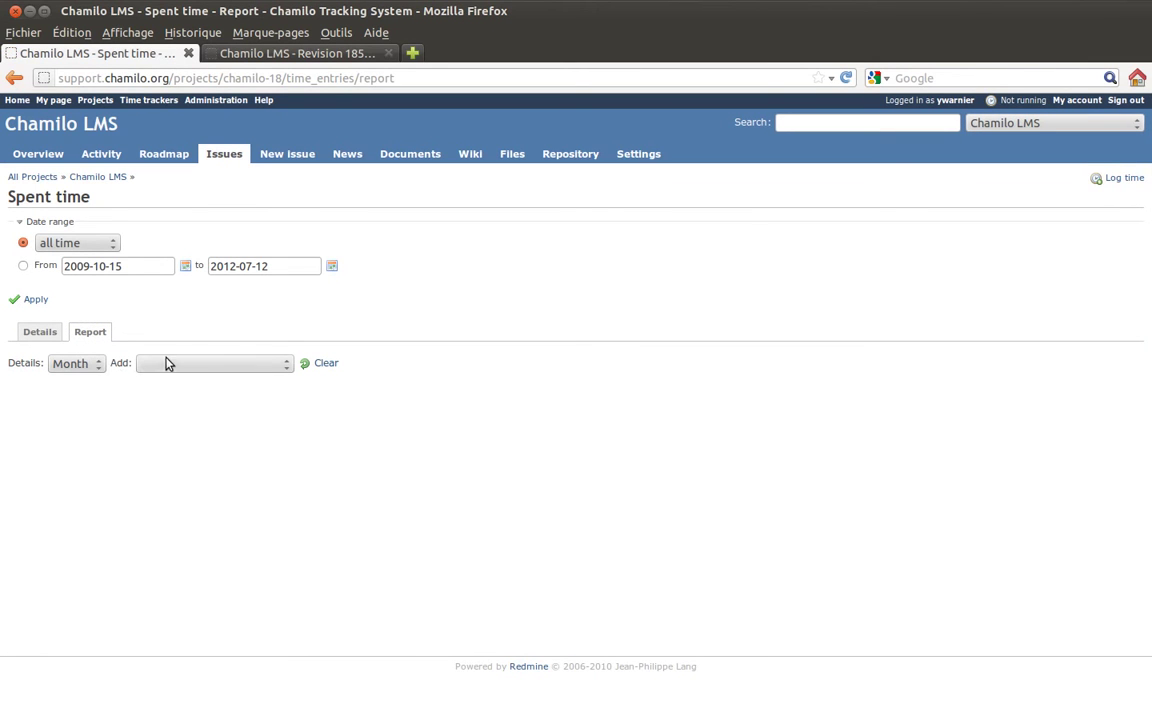
Add Member and then Tracker criteria to the monthly report and scroll across later months.
{"action": "left_click", "coordinate": [167, 363]}
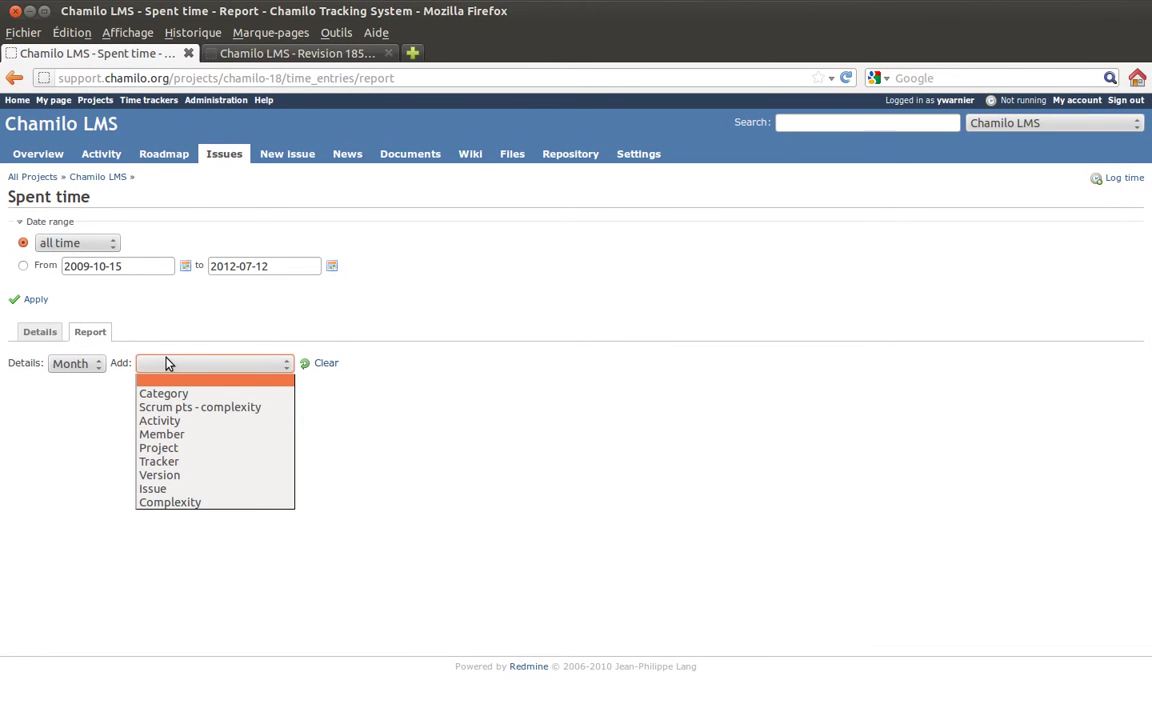
{"action": "left_click", "coordinate": [184, 436]}
{"action": "left_click", "coordinate": [245, 366]}
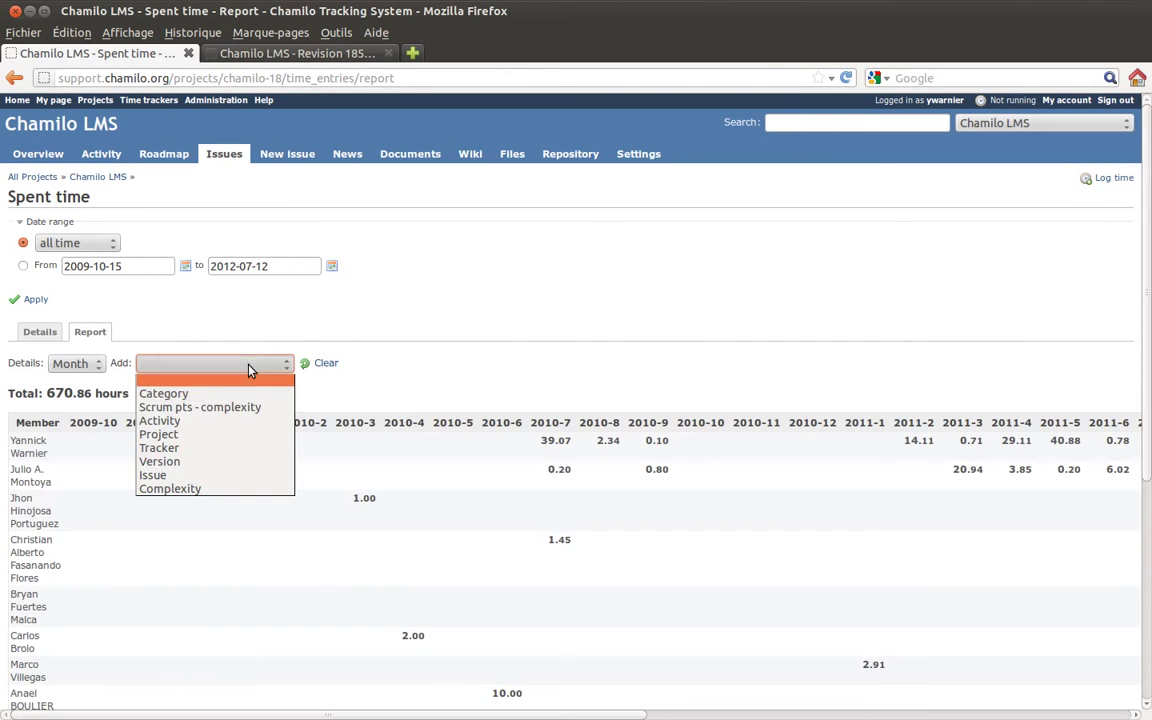
{"action": "left_click", "coordinate": [217, 449]}
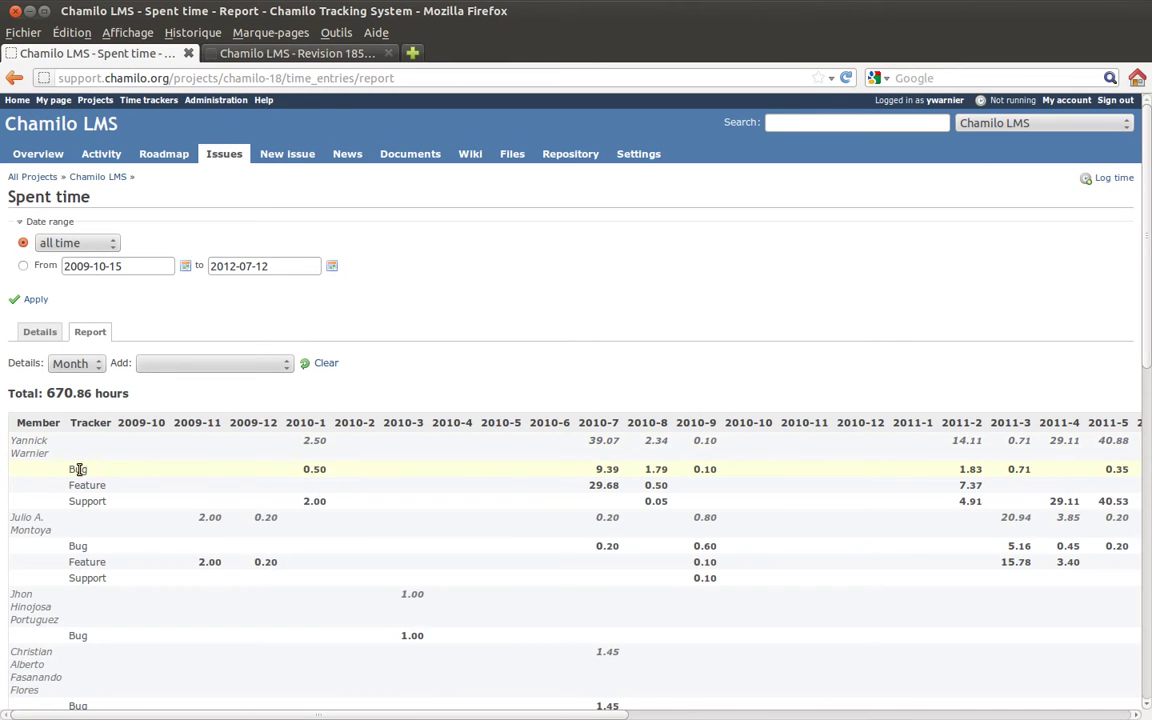
{"action": "left_click_drag", "start_coordinate": [70, 468], "coordinate": [121, 504]}
{"action": "left_click_drag", "start_coordinate": [257, 714], "coordinate": [697, 717]}
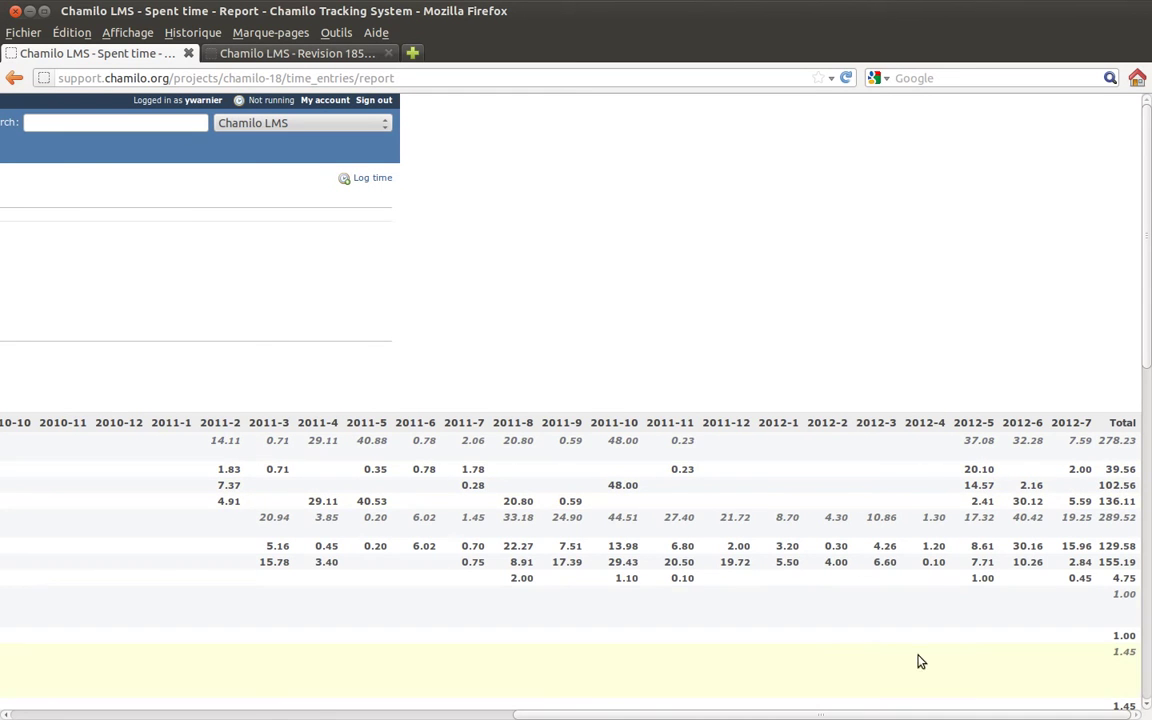
{"action": "left_click_drag", "start_coordinate": [497, 712], "coordinate": [50, 712]}
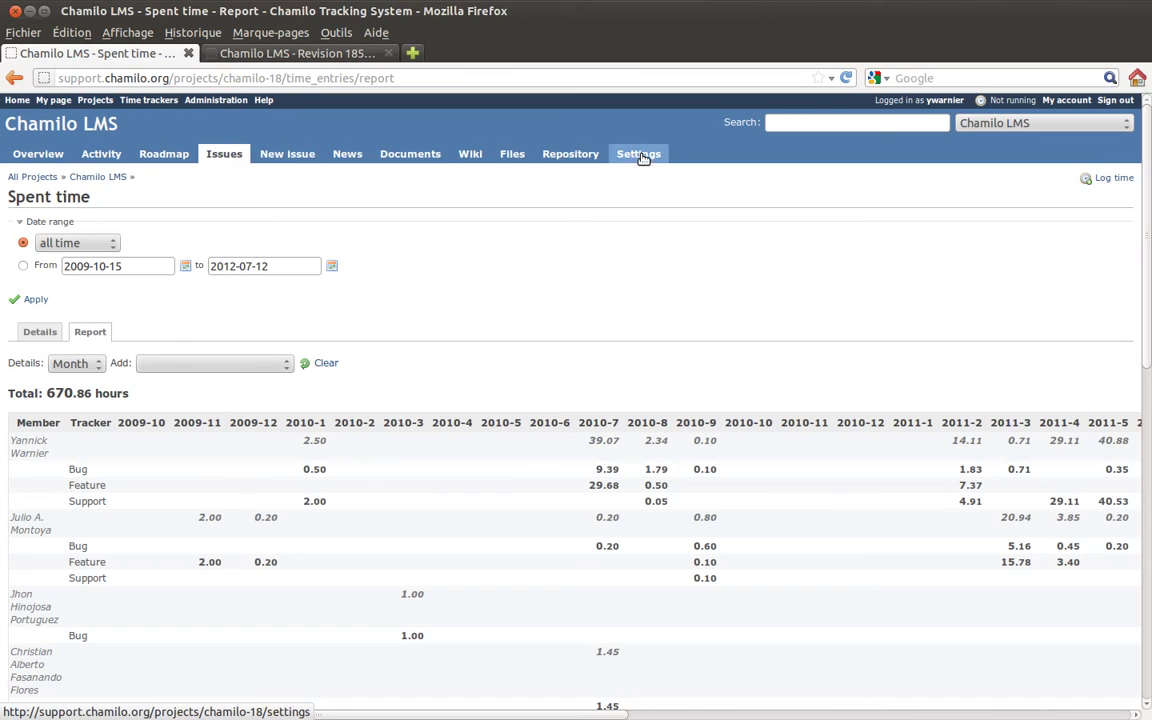
Check the Mercurial path under Settings > Repository, then return to the repository root listing.
{"action": "left_click", "coordinate": [593, 158]}
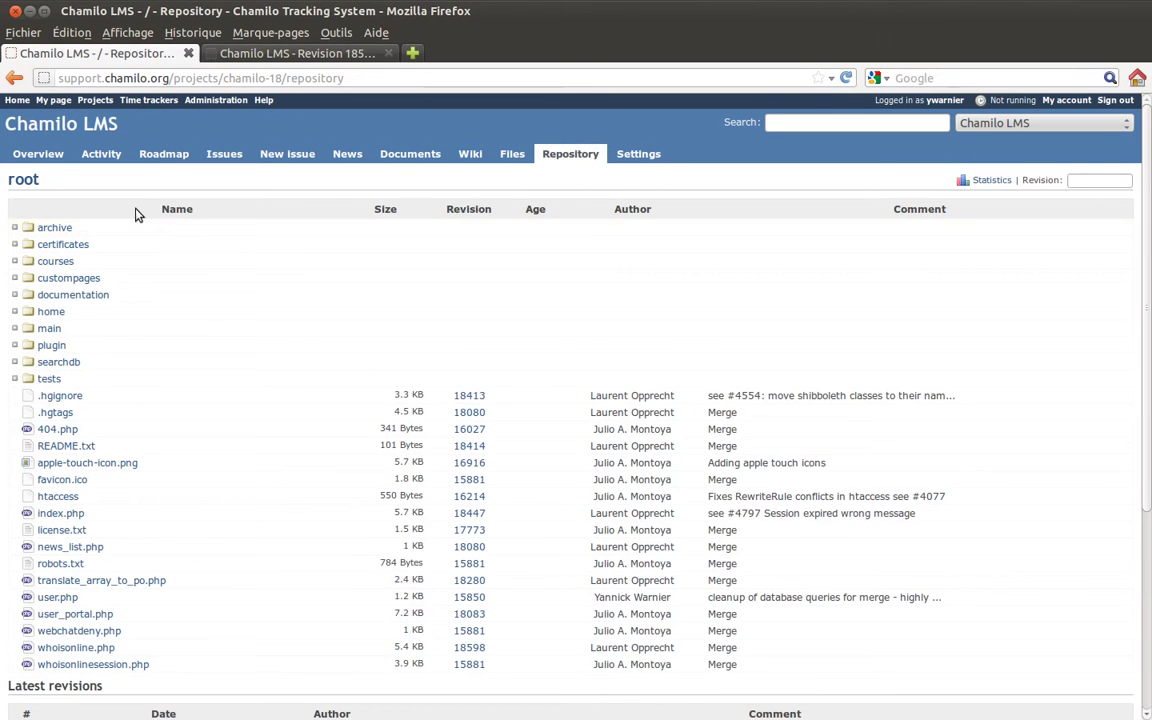
{"action": "left_click", "coordinate": [640, 154]}
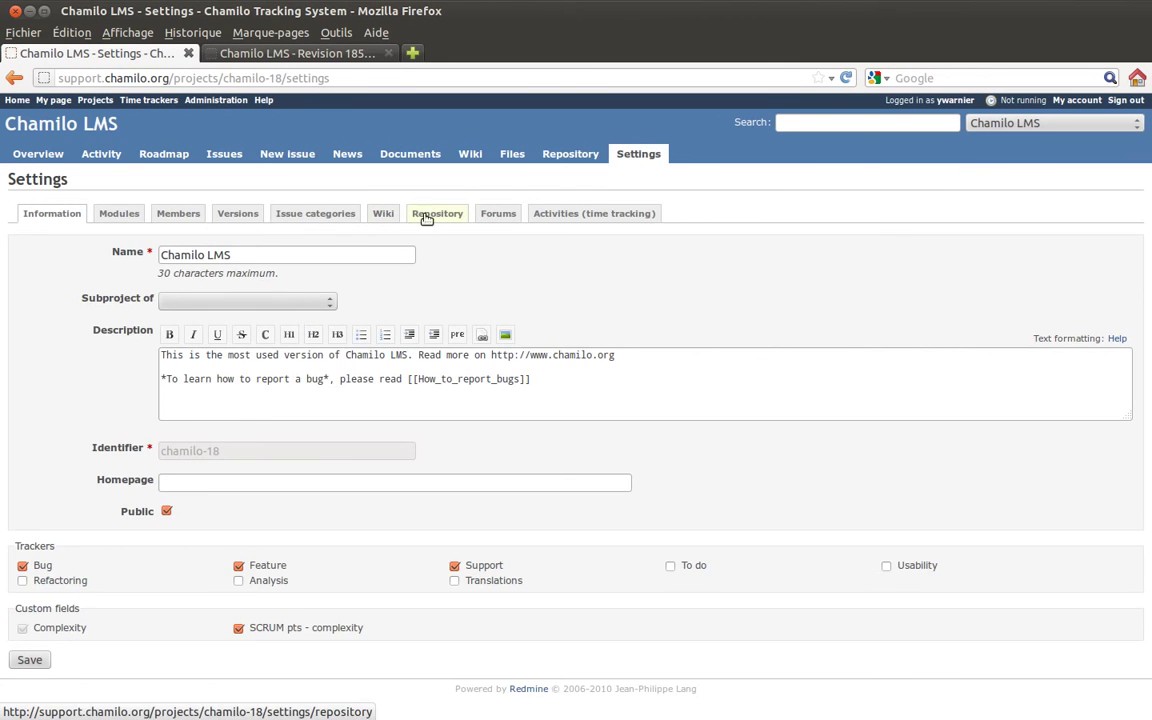
{"action": "left_click", "coordinate": [436, 214]}
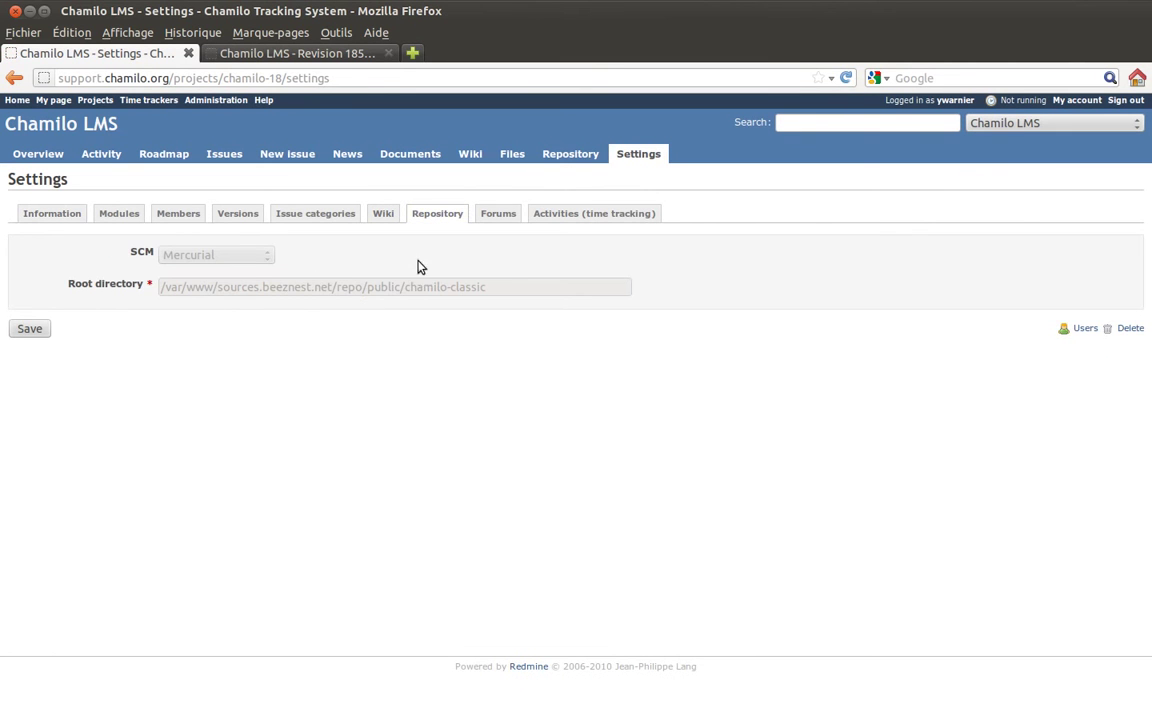
{"action": "left_click", "coordinate": [558, 157]}
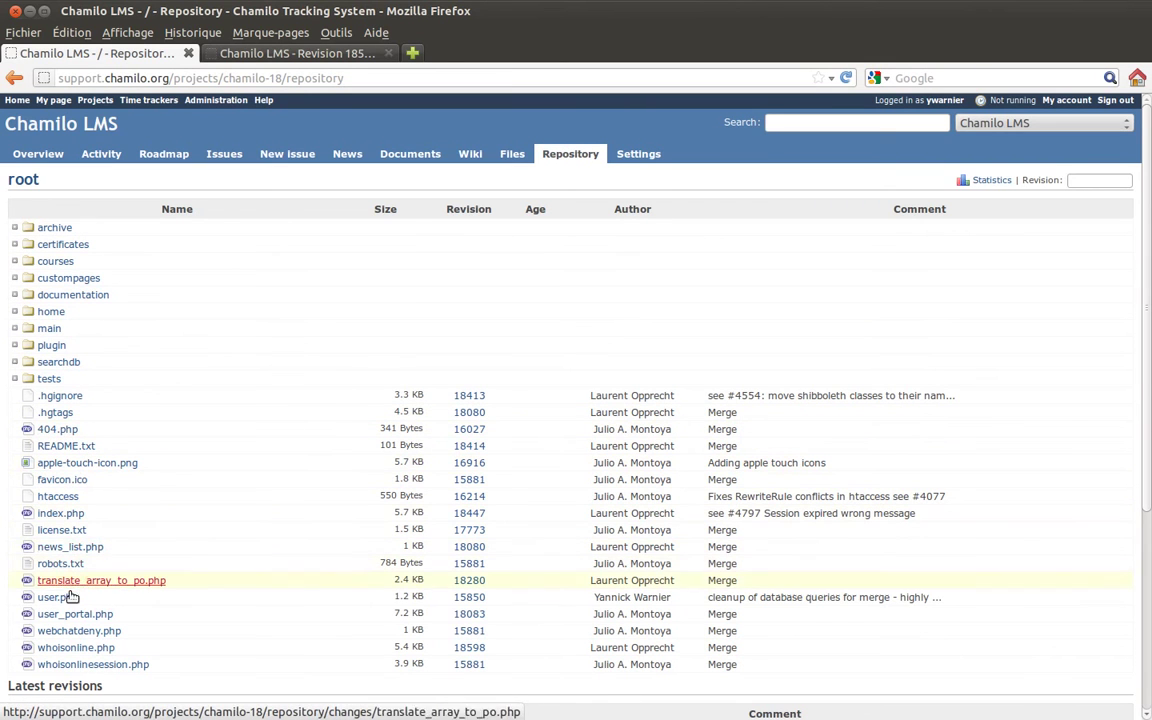
Compare index.php revision 18080 against 18447 as an inline diff.
{"action": "left_click", "coordinate": [47, 515]}
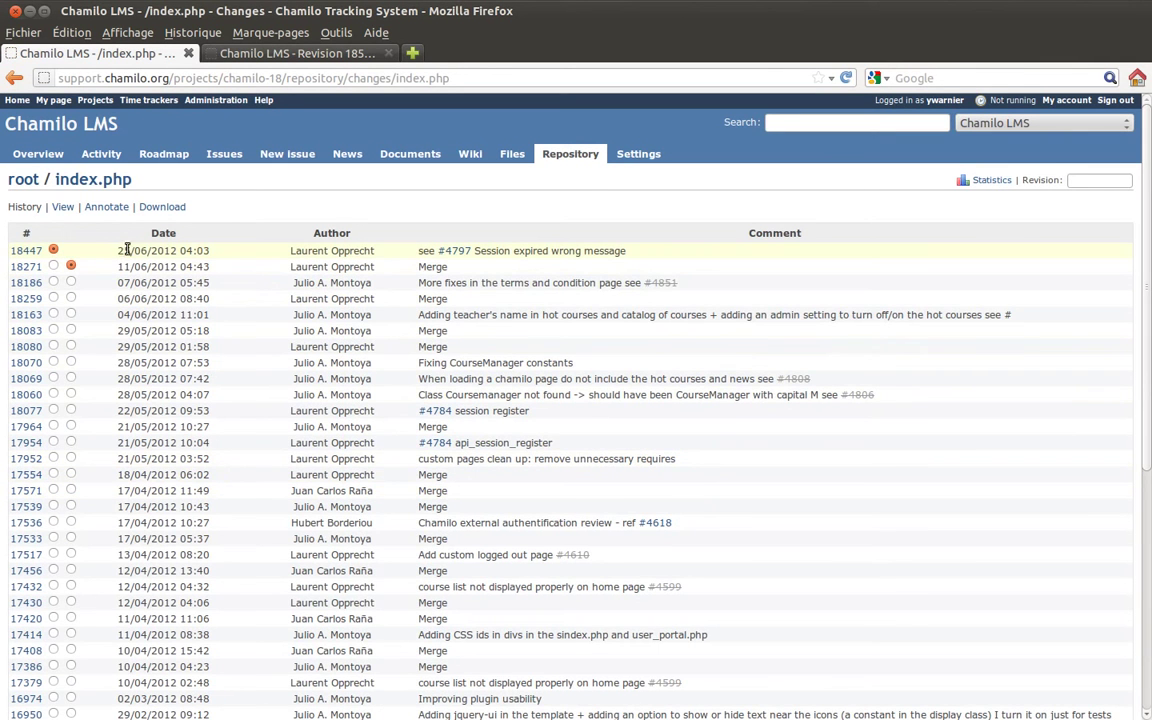
{"action": "left_click_drag", "start_coordinate": [149, 252], "coordinate": [130, 251]}
{"action": "left_click_drag", "start_coordinate": [290, 254], "coordinate": [374, 252]}
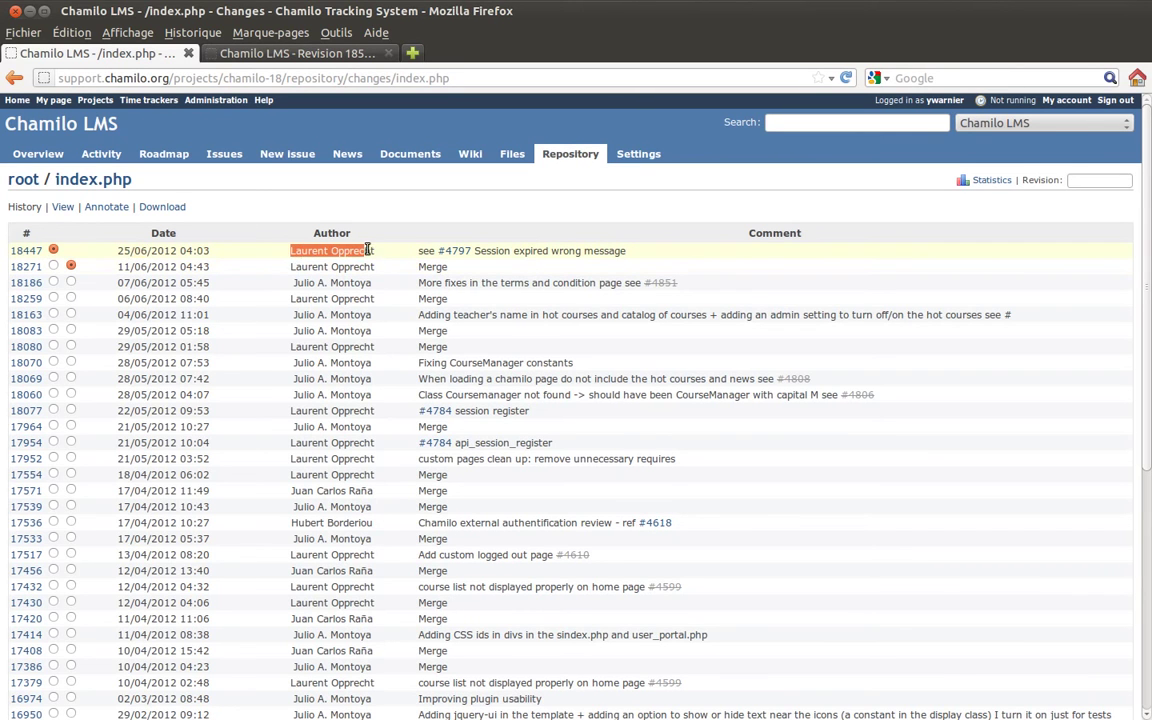
{"action": "left_click", "coordinate": [71, 347]}
{"action": "left_click_drag", "start_coordinate": [117, 348], "coordinate": [152, 347]}
{"action": "left_click_drag", "start_coordinate": [117, 251], "coordinate": [149, 252]}
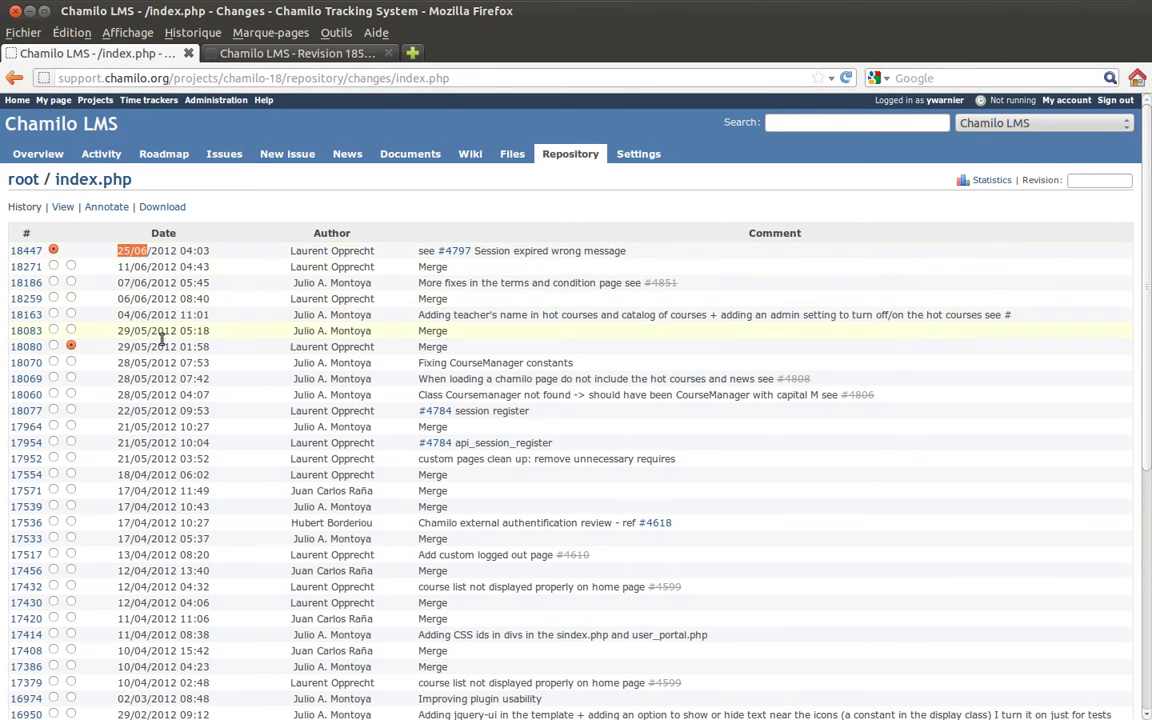
{"action": "scroll", "coordinate": [224, 374], "scroll_direction": "down", "scroll_amount": 7}
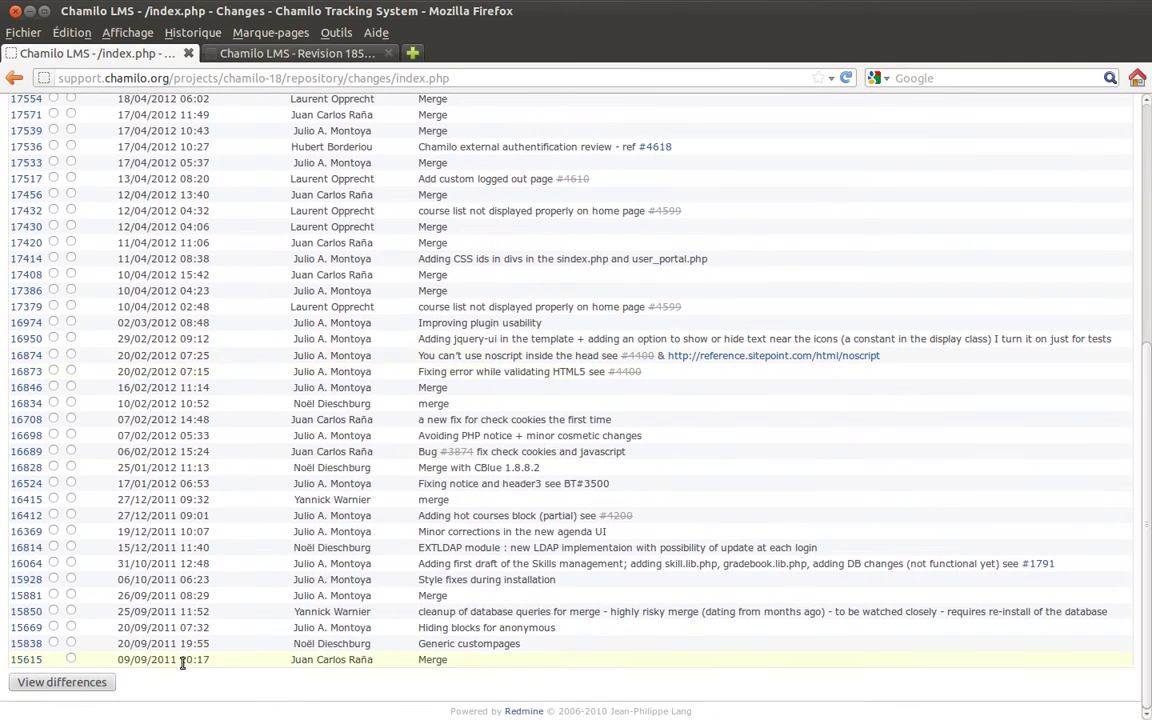
{"action": "left_click", "coordinate": [75, 682]}
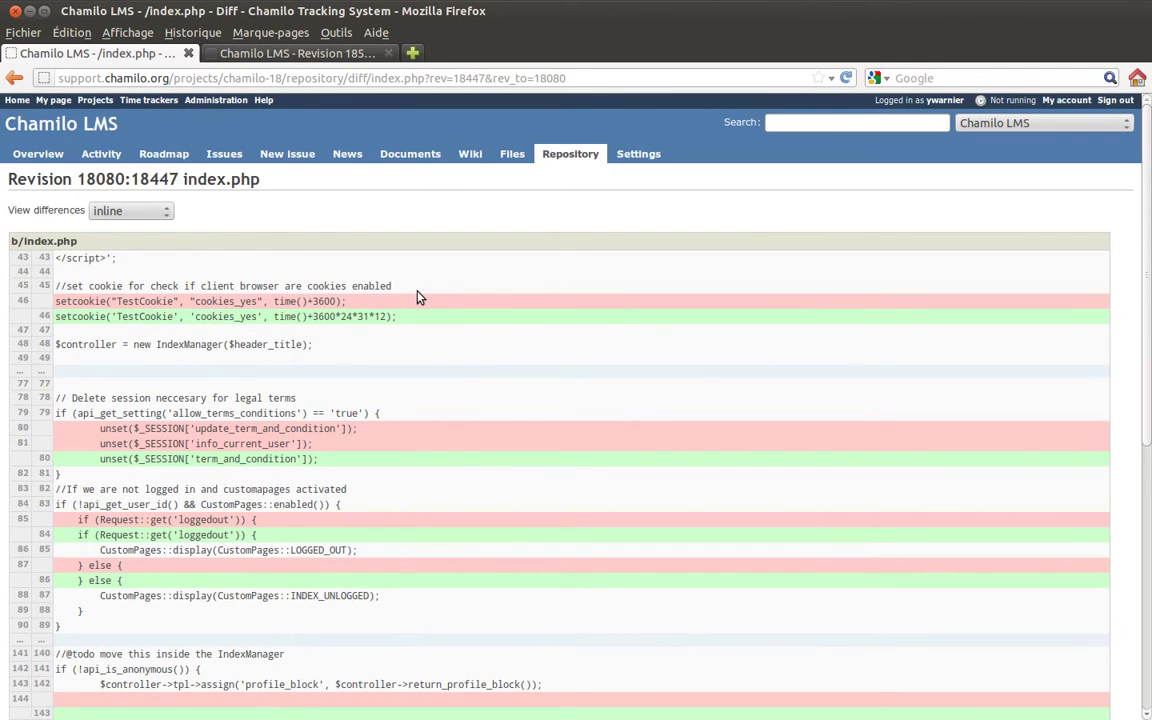
Review the index.php diff for revisions 18080:18447, then go to the site Administration page.
{"action": "scroll", "coordinate": [422, 297], "scroll_direction": "down", "scroll_amount": 3}
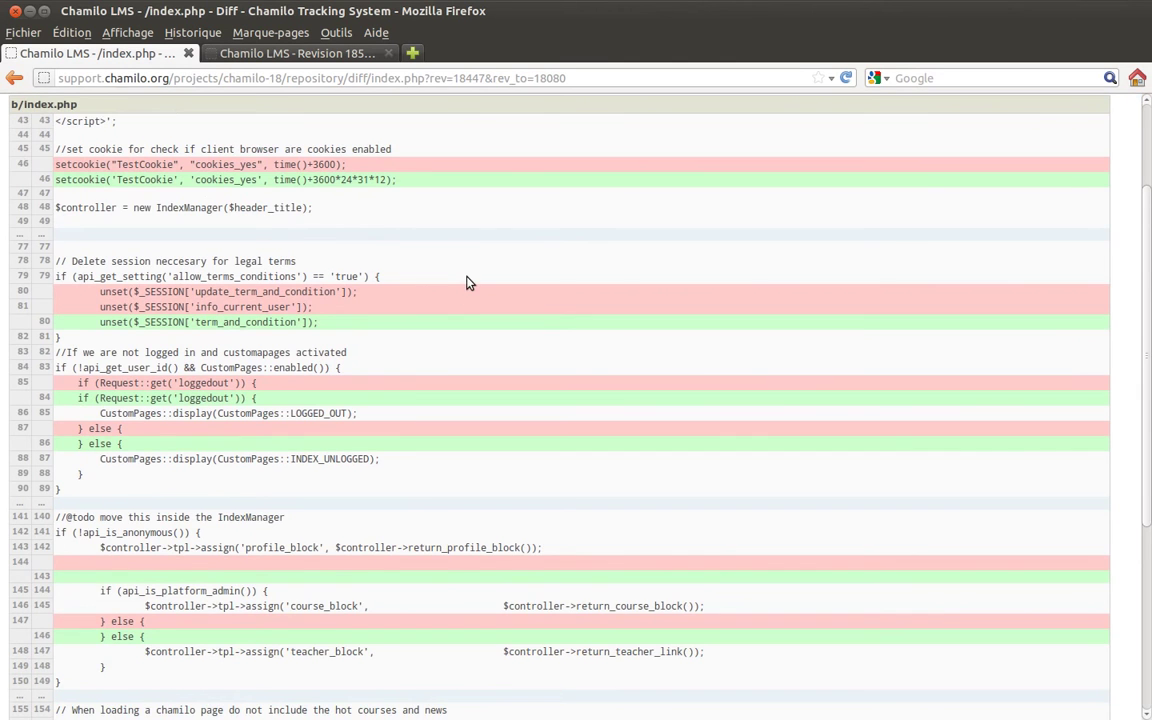
{"action": "scroll", "coordinate": [466, 282], "scroll_direction": "down", "scroll_amount": 7}
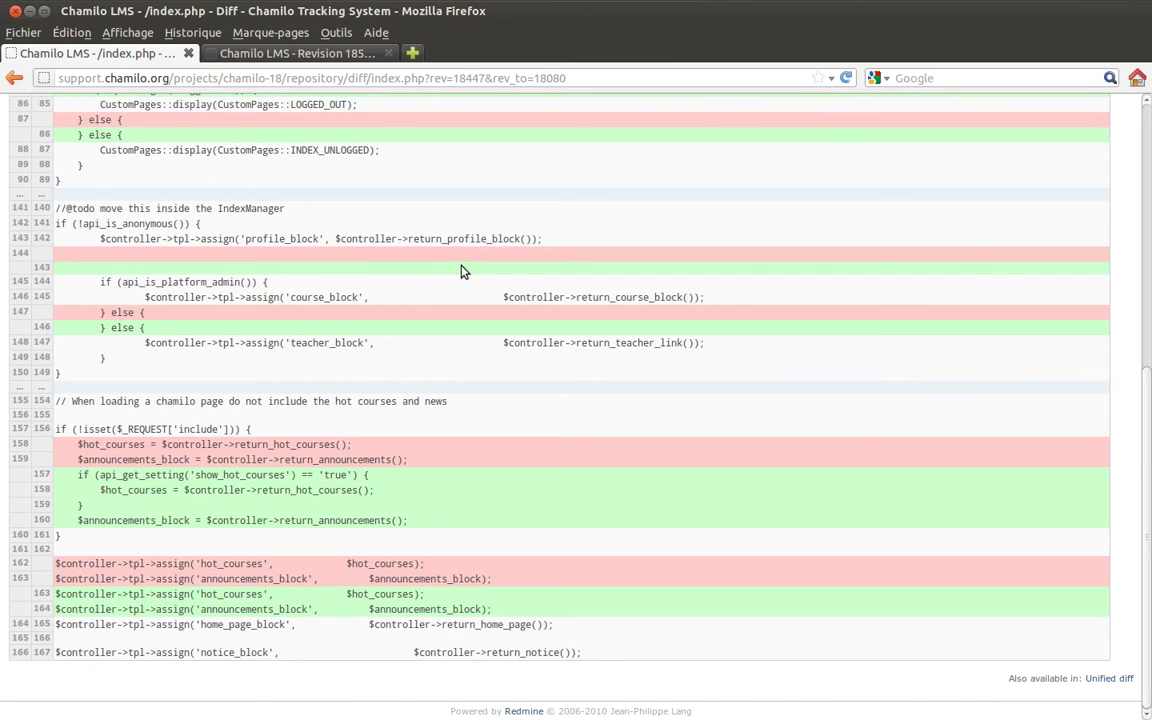
{"action": "scroll", "coordinate": [460, 268], "scroll_direction": "up", "scroll_amount": 10}
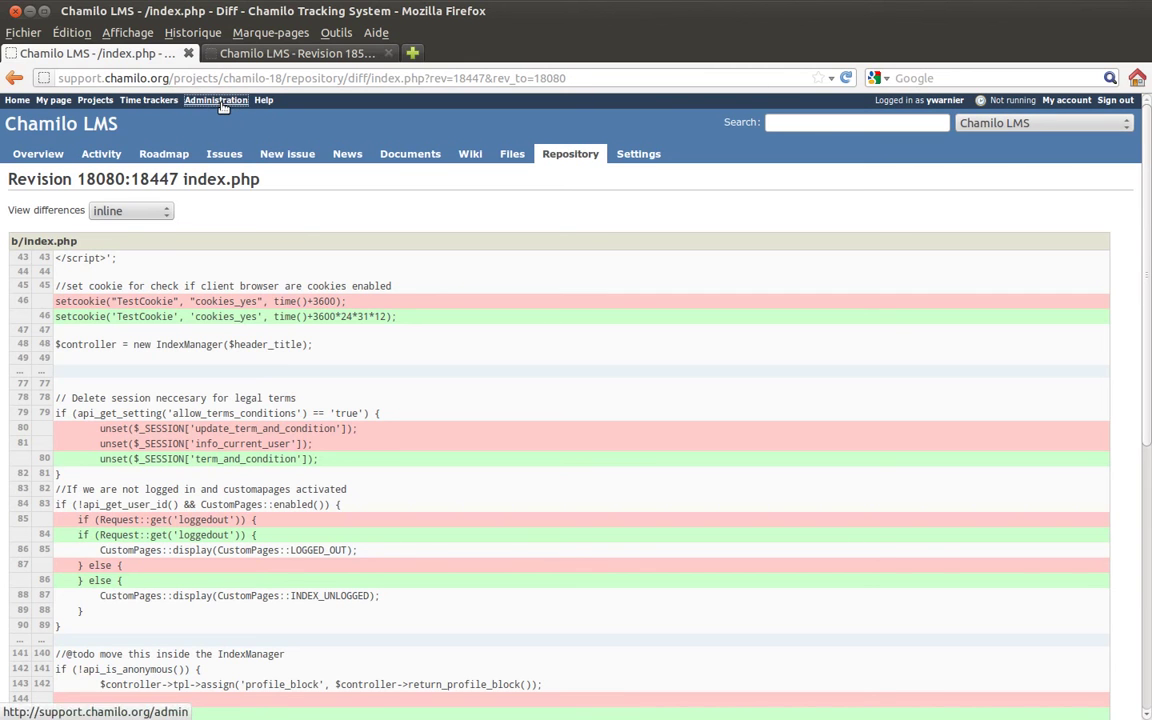
{"action": "left_click", "coordinate": [222, 104]}
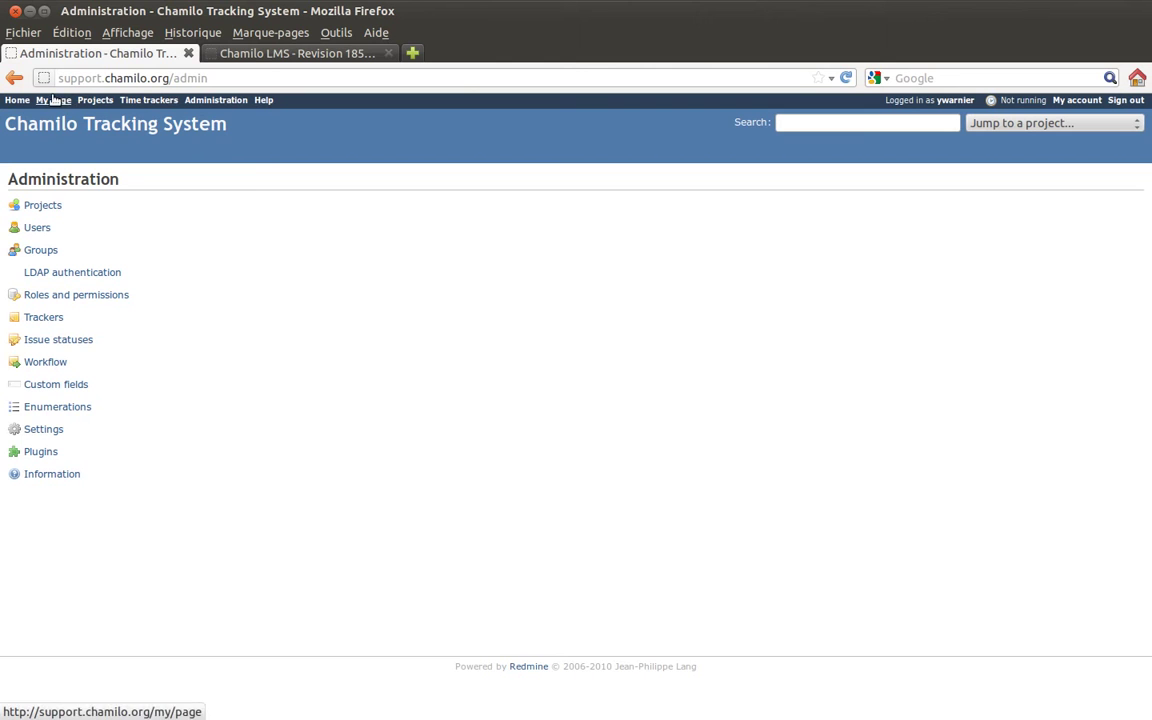
Open My page listing the 45 assigned and 82 watched issues.
{"action": "left_click", "coordinate": [16, 101]}
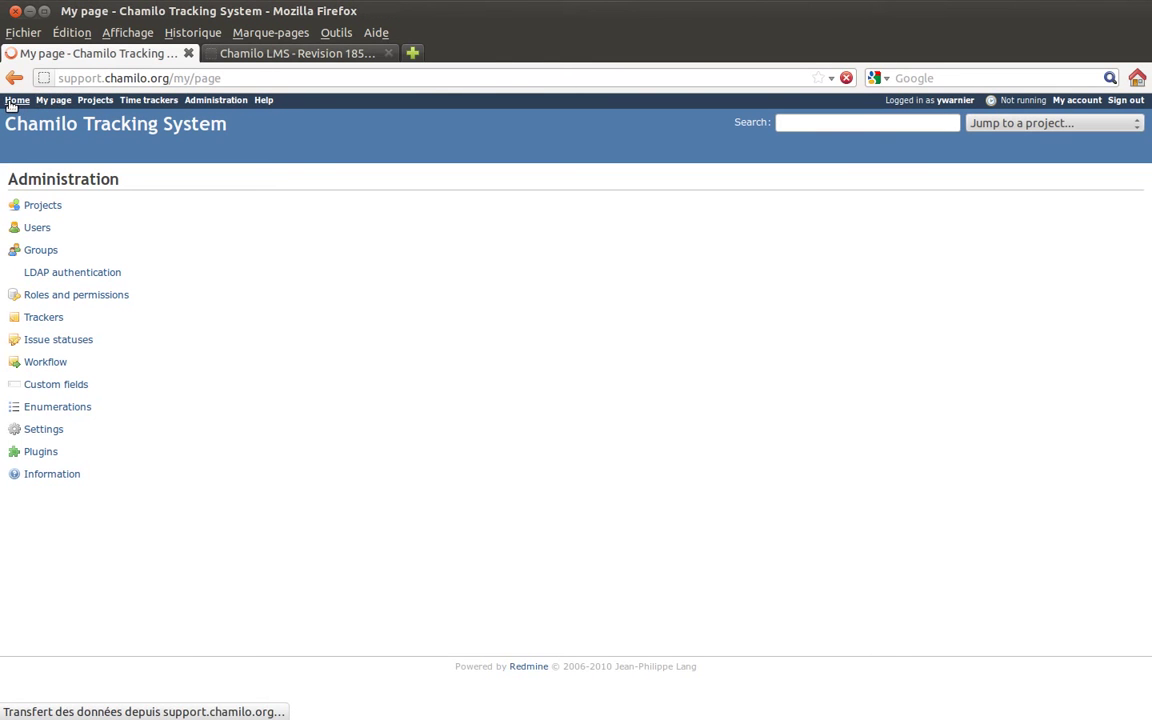